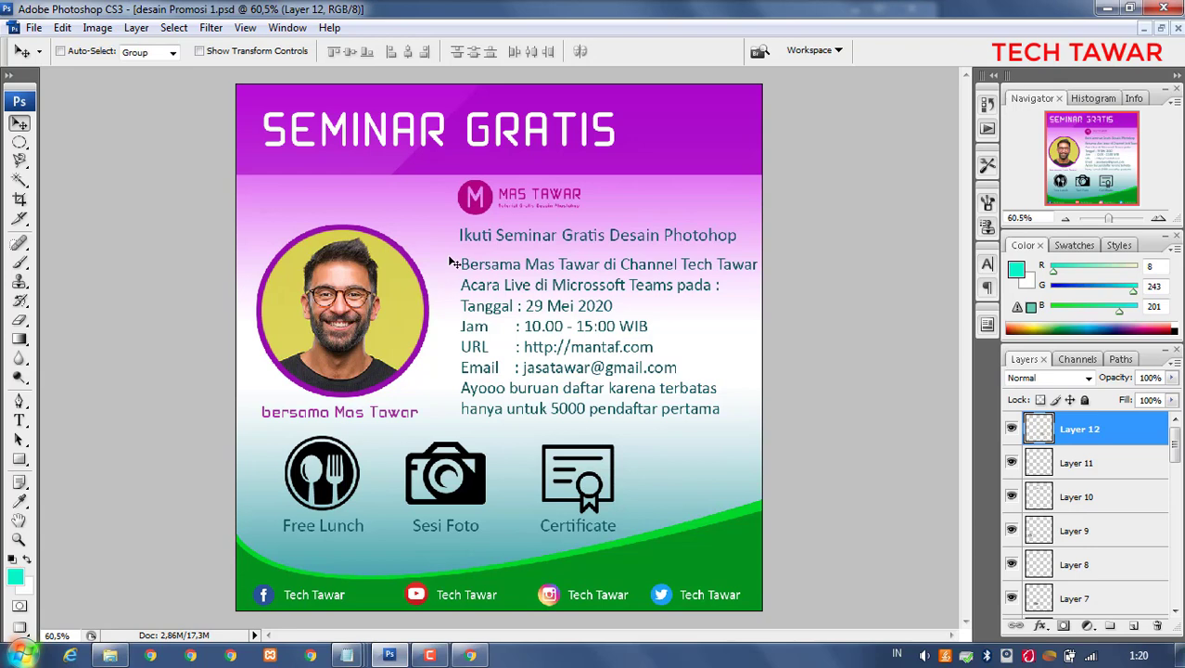
Restore the desain Promosi 1.psd document to a floating window and move it aside to free workspace for another document
left_click(133, 232)
left_click(838, 216)
left_click(1161, 27)
left_click_drag(440, 113, 717, 109)
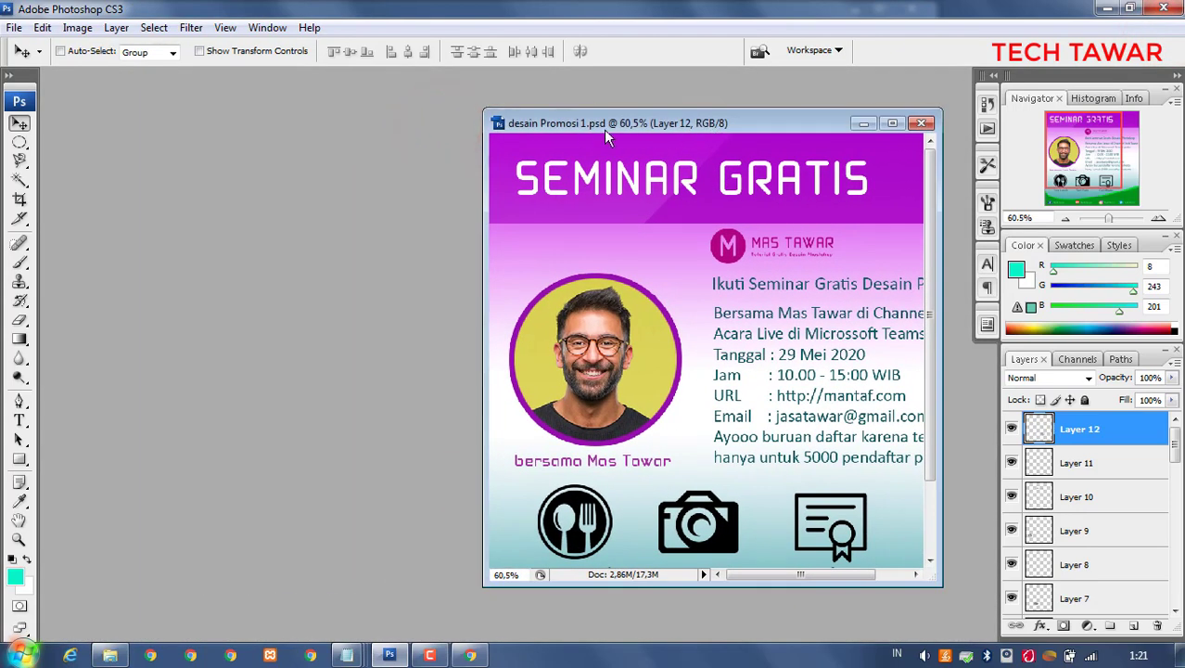
left_click_drag(601, 130, 624, 126)
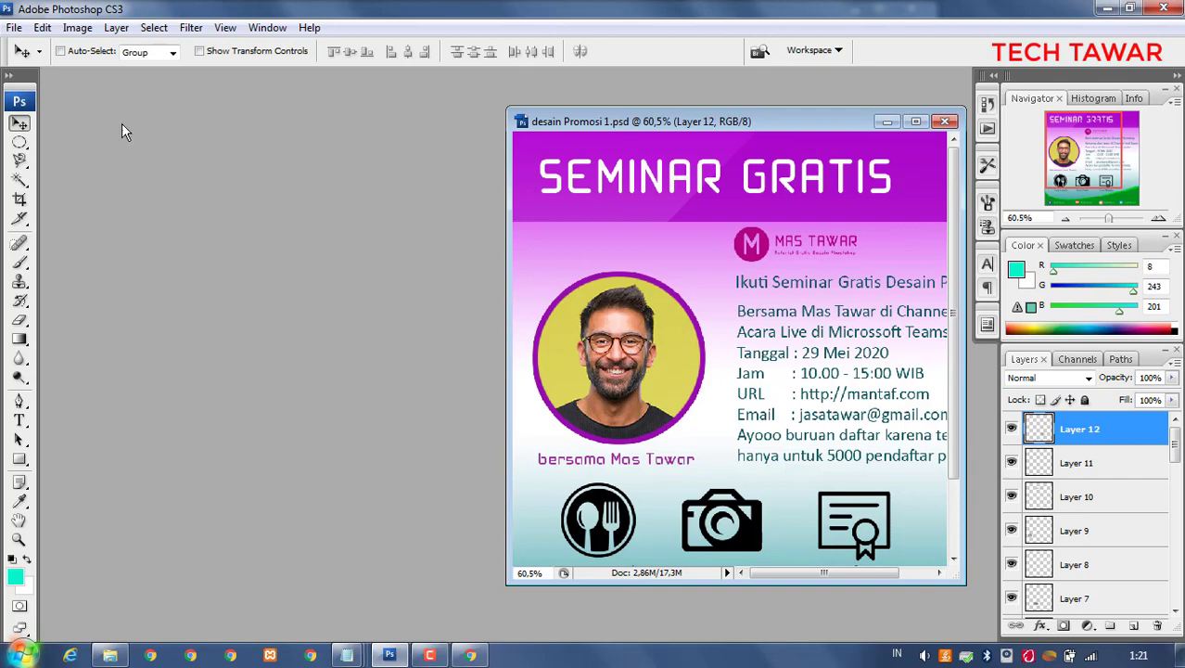
left_click(14, 27)
left_click(22, 49)
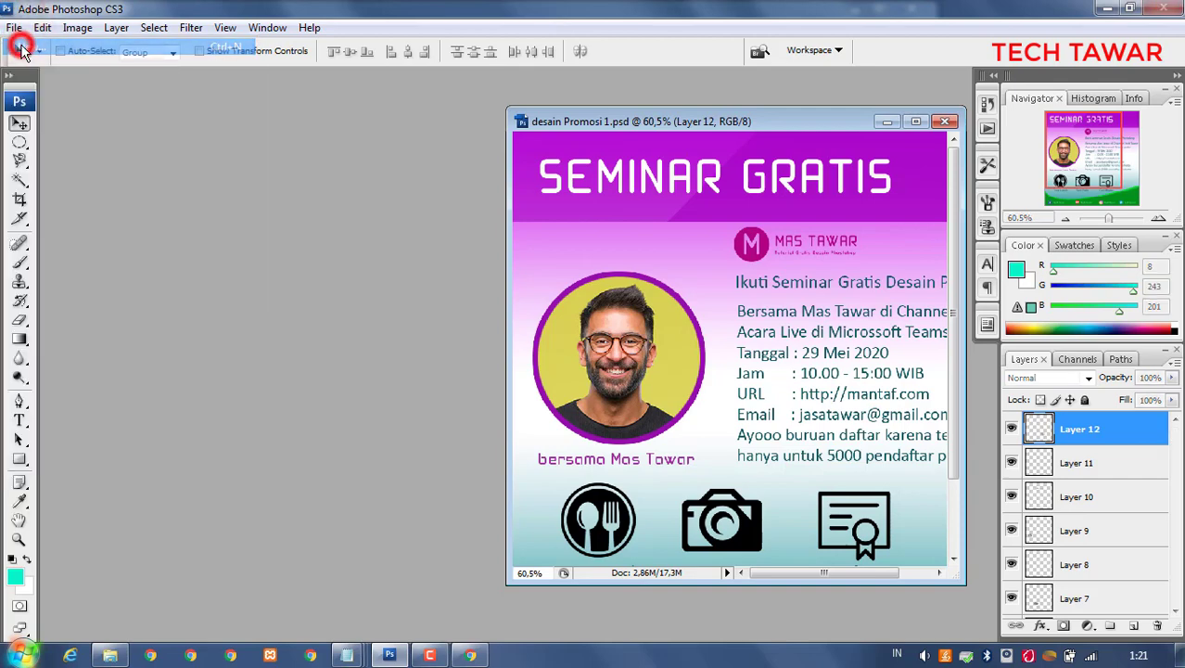
double_click(293, 228)
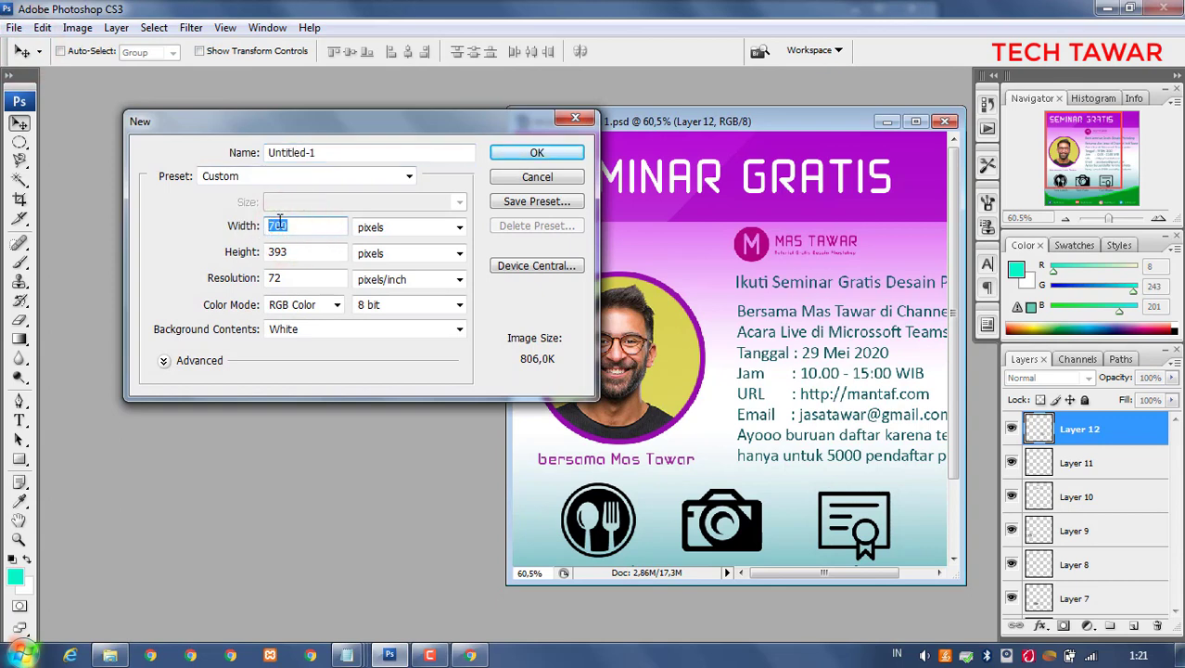
double_click(290, 248)
left_click(430, 228)
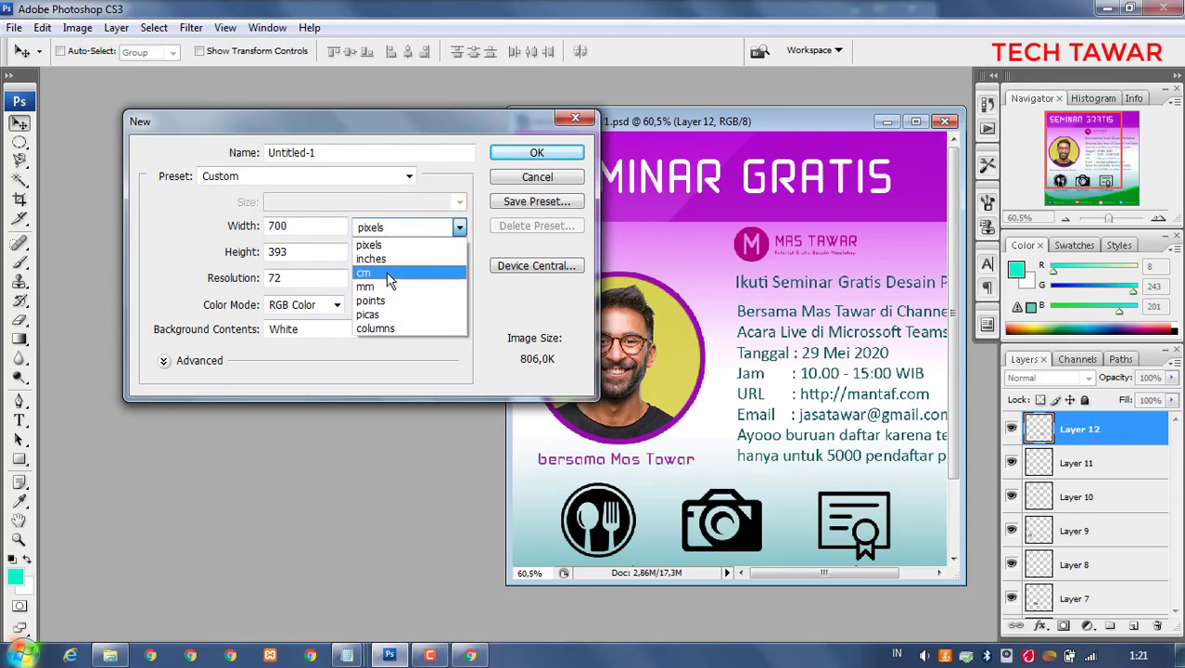
left_click(318, 226)
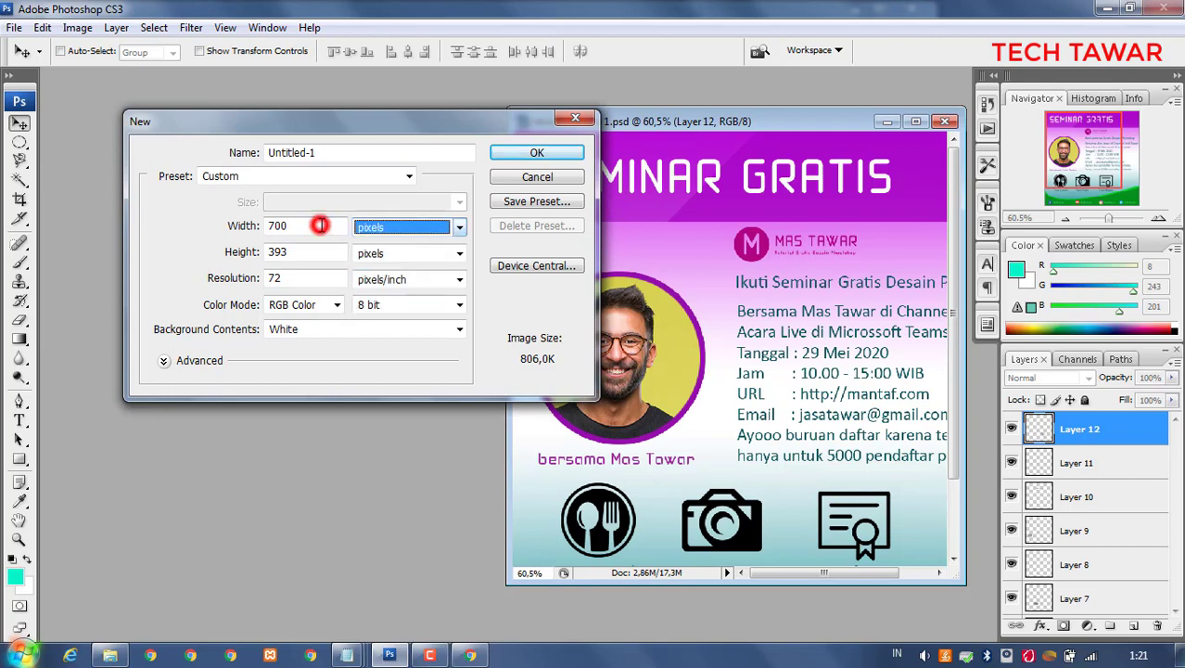
left_click(522, 179)
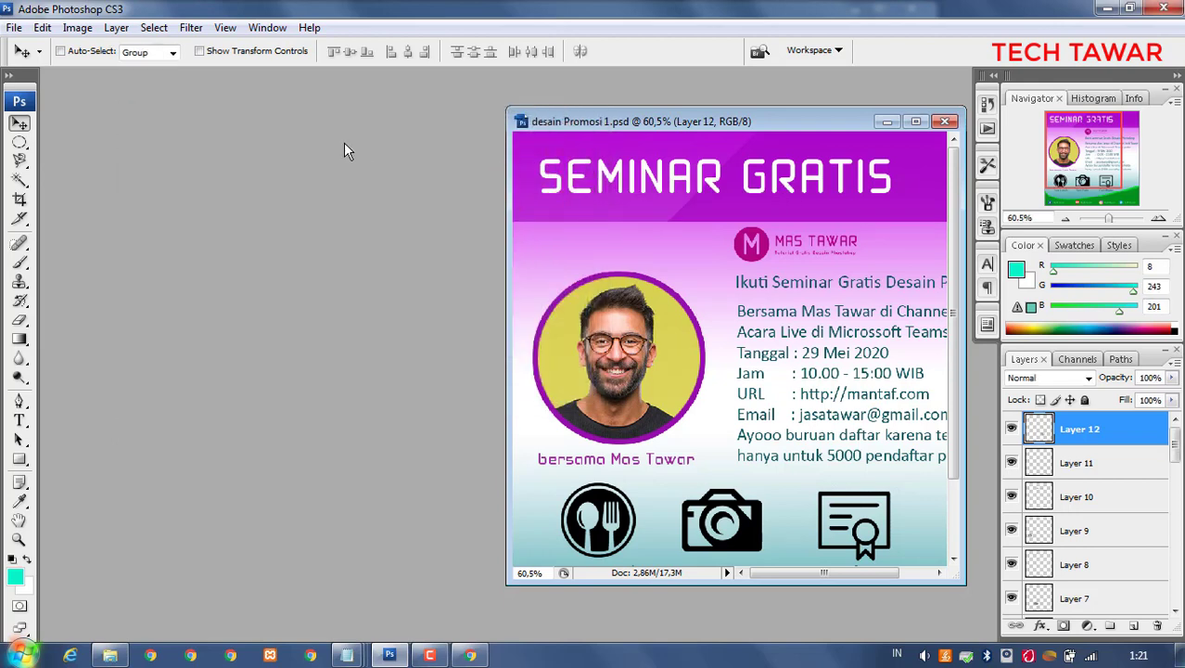
Open desain-1jam-photoshop.psd, examine its heading and the embedded seminar poster as an example, and close it
left_click(14, 26)
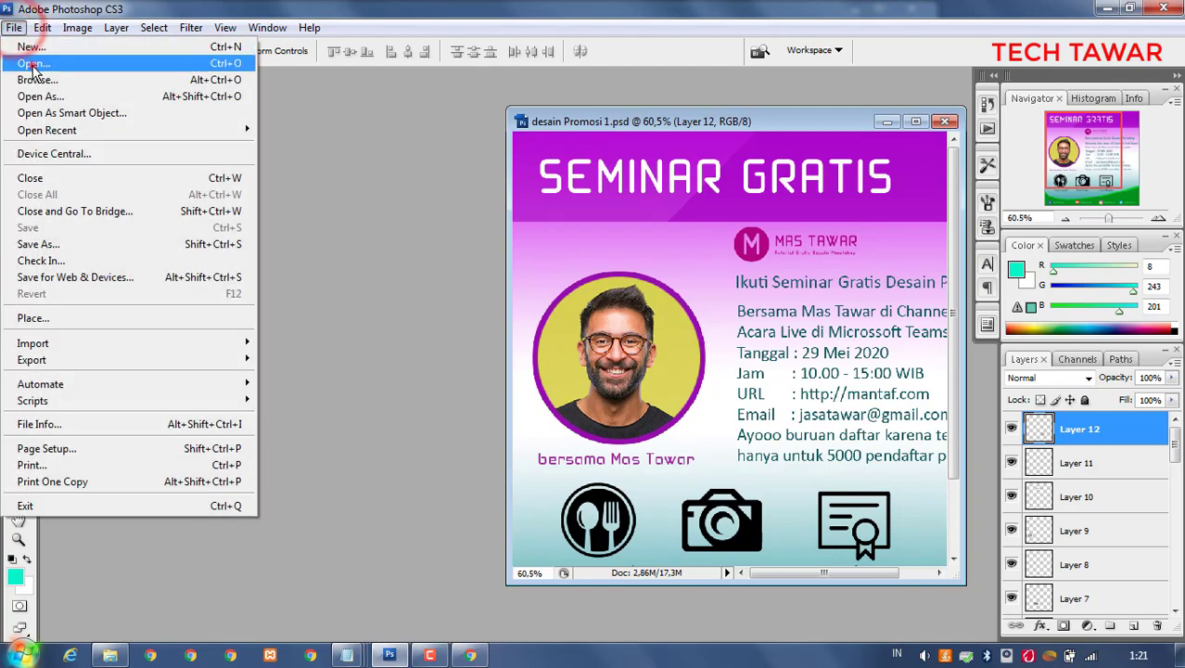
left_click(30, 40)
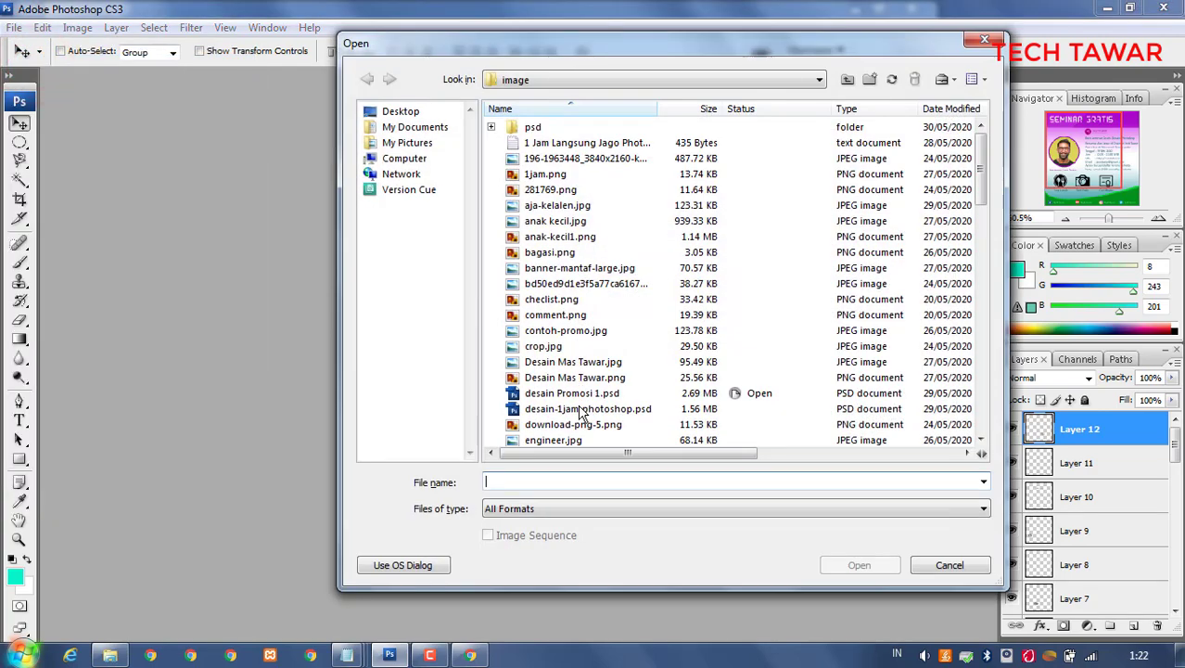
left_click(581, 409)
left_click(858, 565)
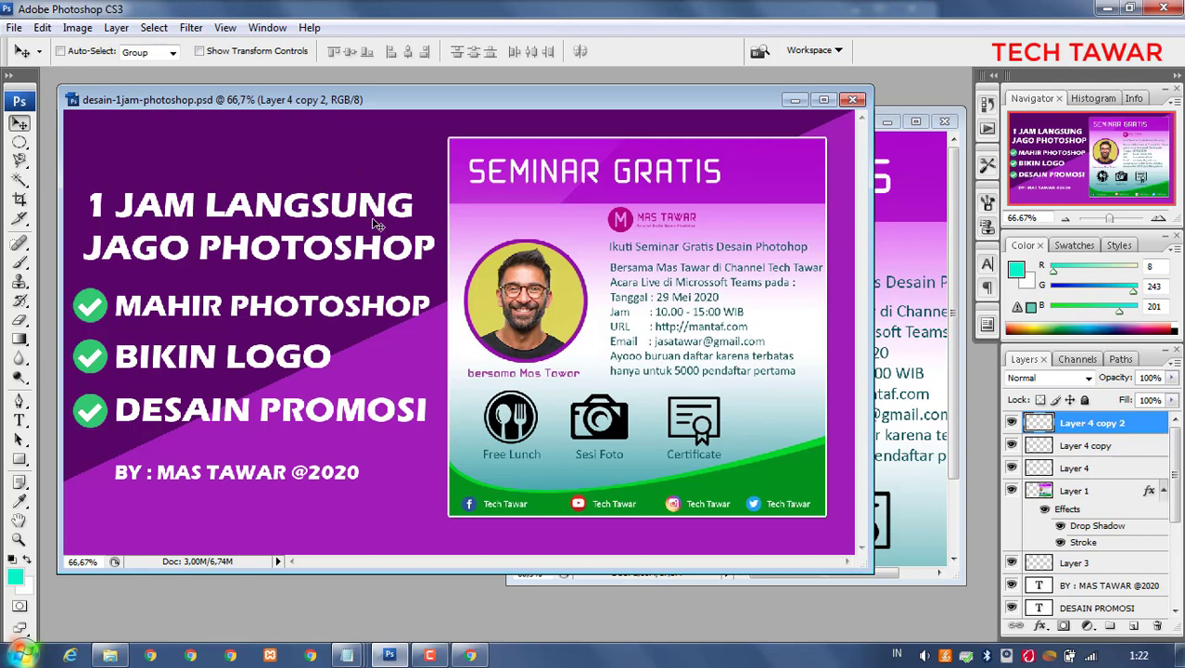
left_click(637, 271)
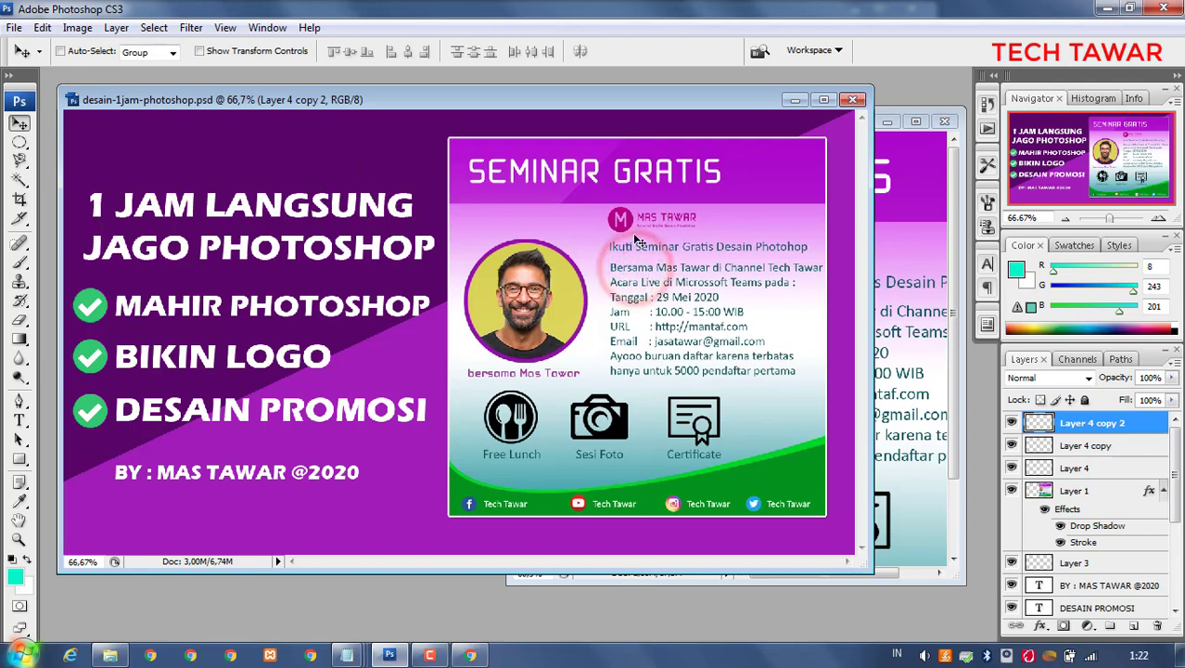
left_click(326, 234)
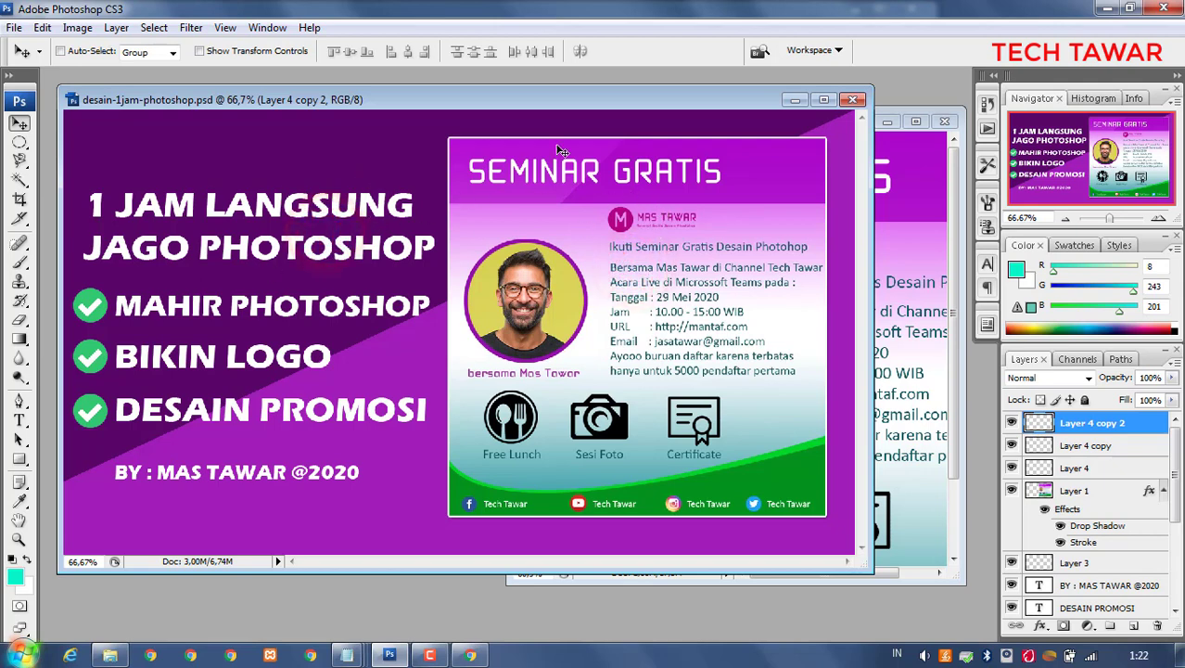
left_click(854, 100)
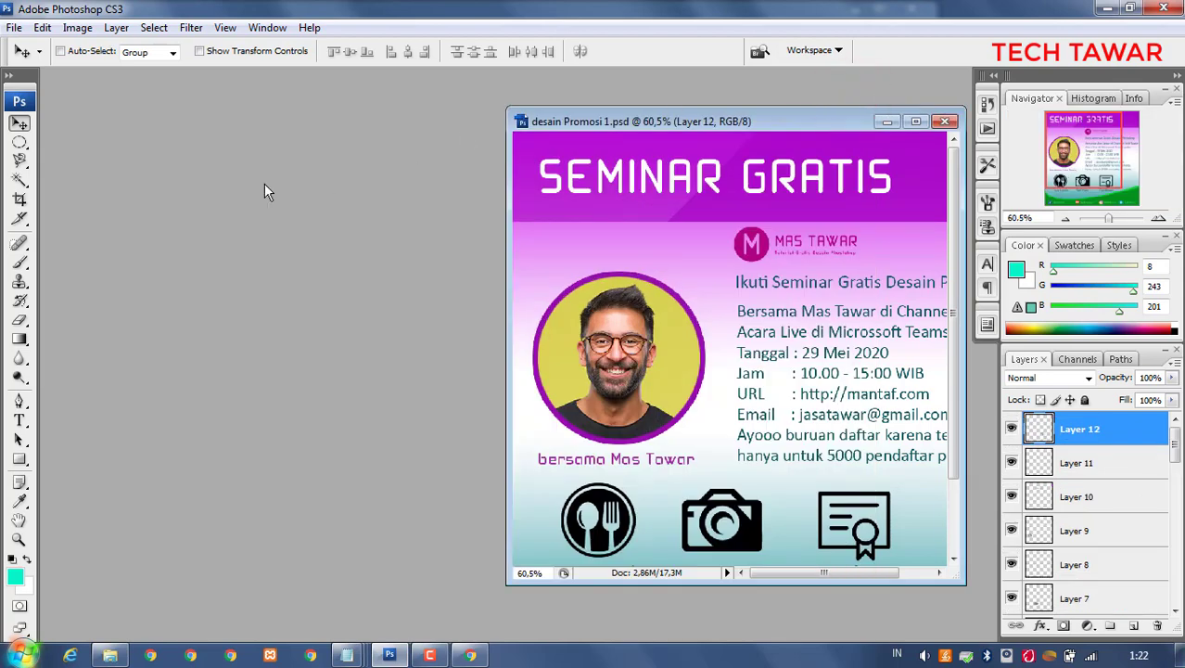
Create a new blank document 1000 pixels wide and 1000 pixels high
left_click(14, 27)
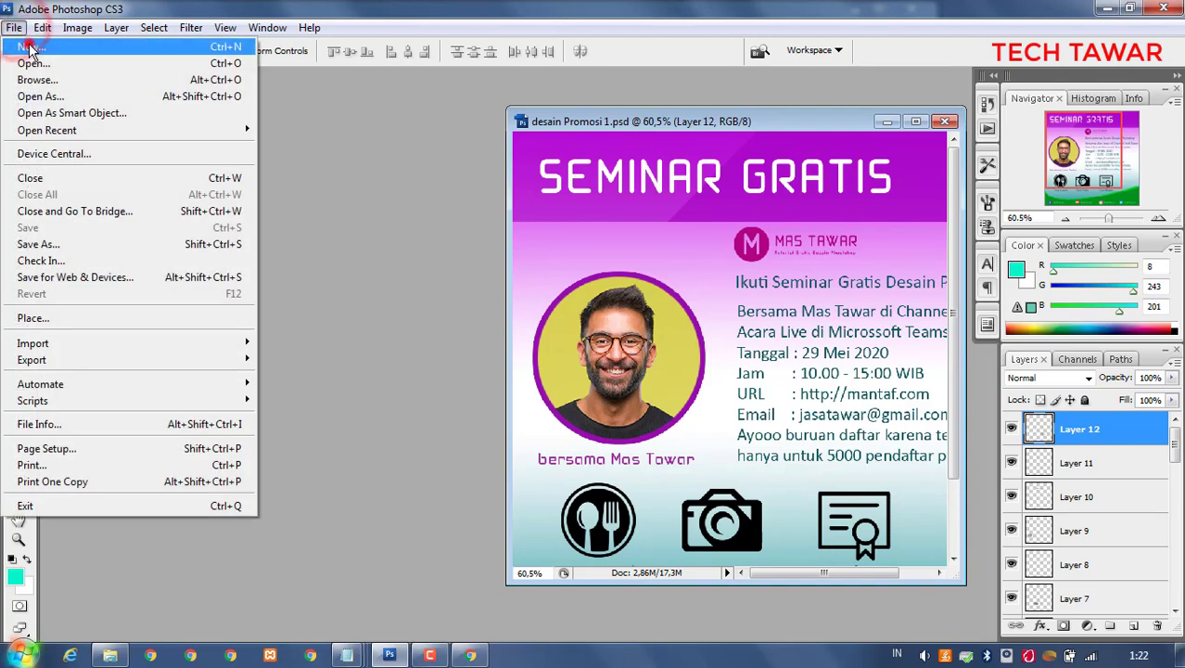
left_click(28, 41)
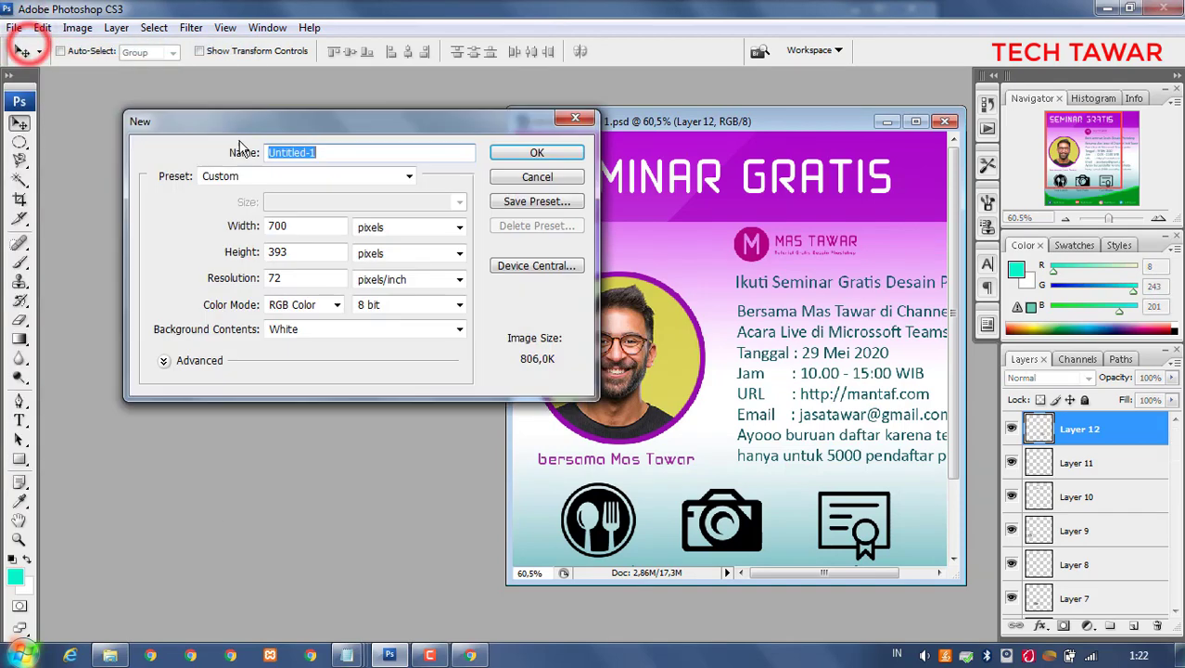
double_click(317, 226)
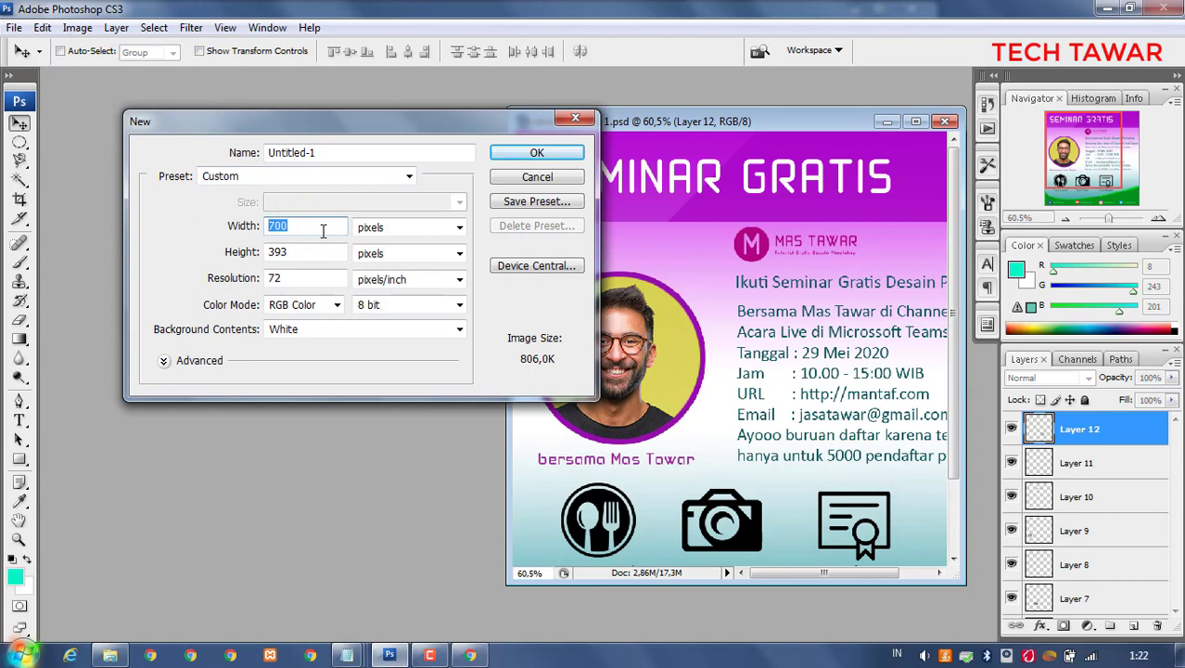
type("1000")
double_click(311, 250)
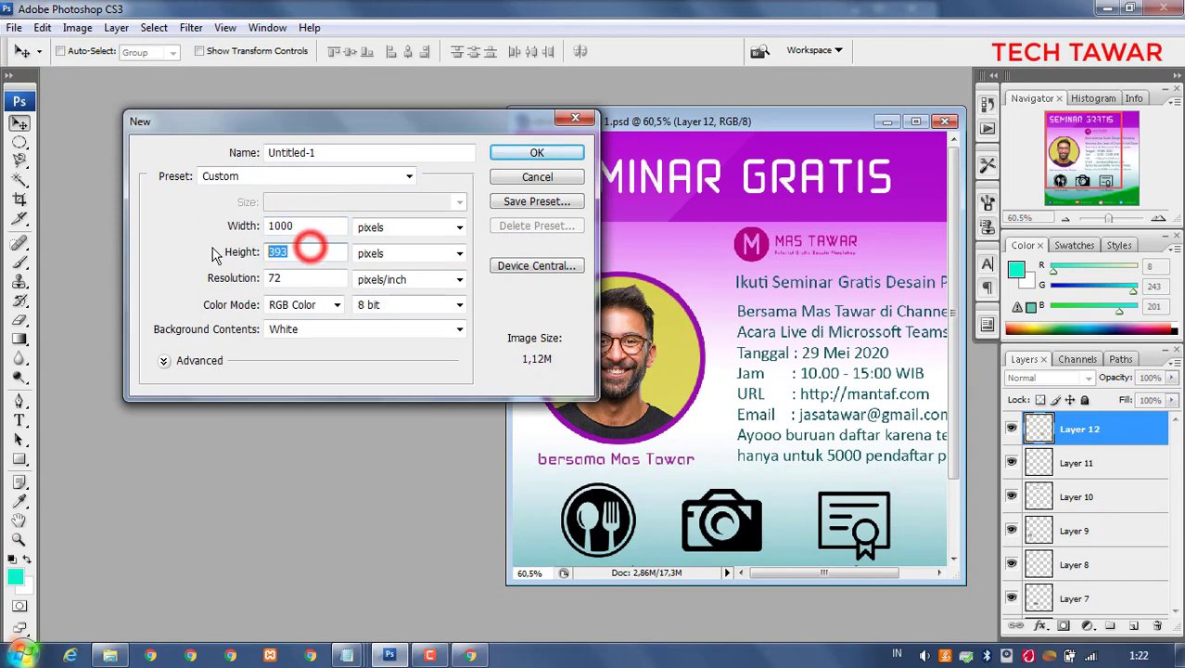
type("1000")
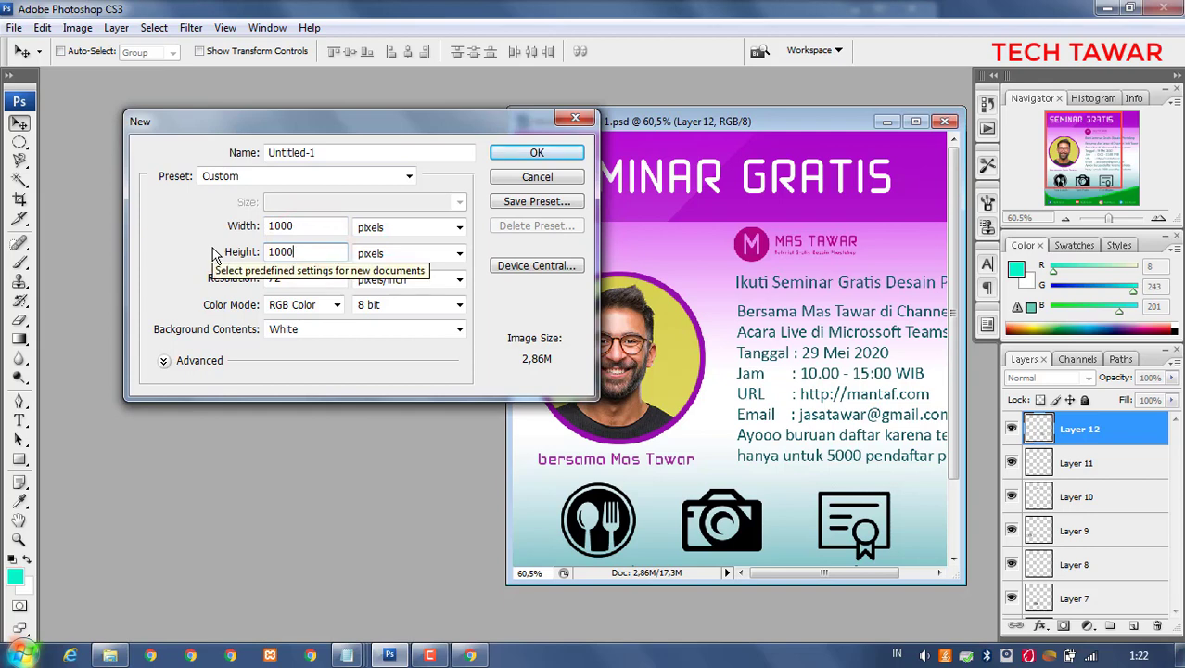
left_click(500, 152)
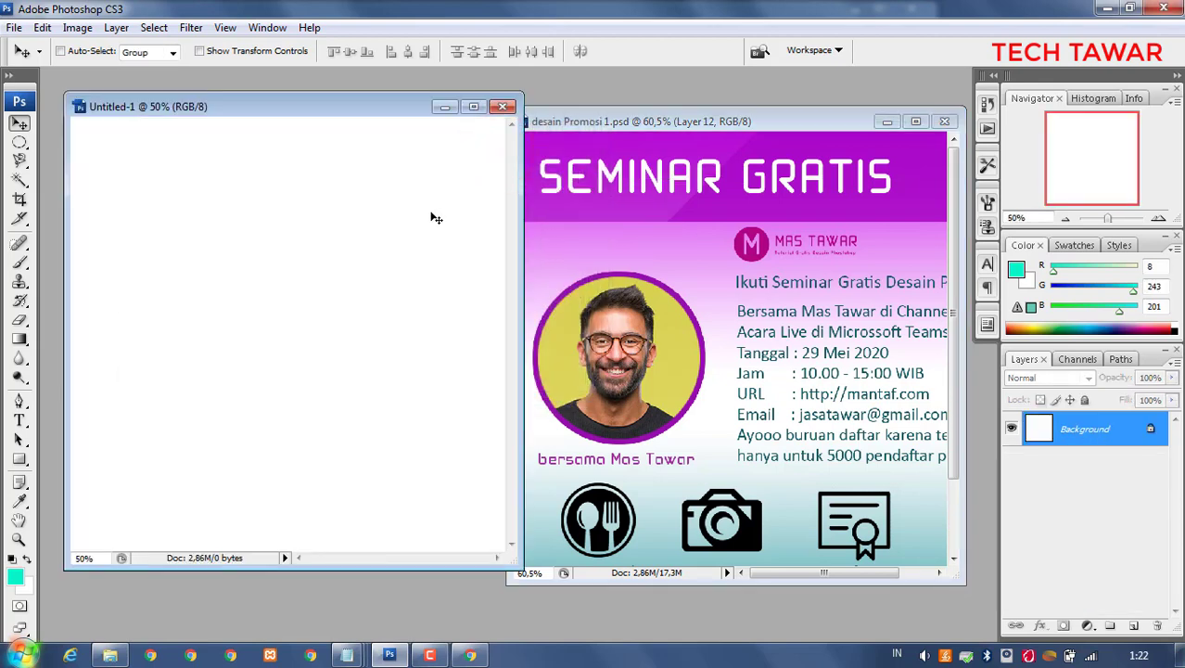
Minimize the desain Promosi 1.psd window and reposition the new blank document in the middle of the workspace
mouse_move(344, 112)
left_mouse_down()
mouse_move(325, 108)
mouse_move(345, 109)
left_mouse_up()
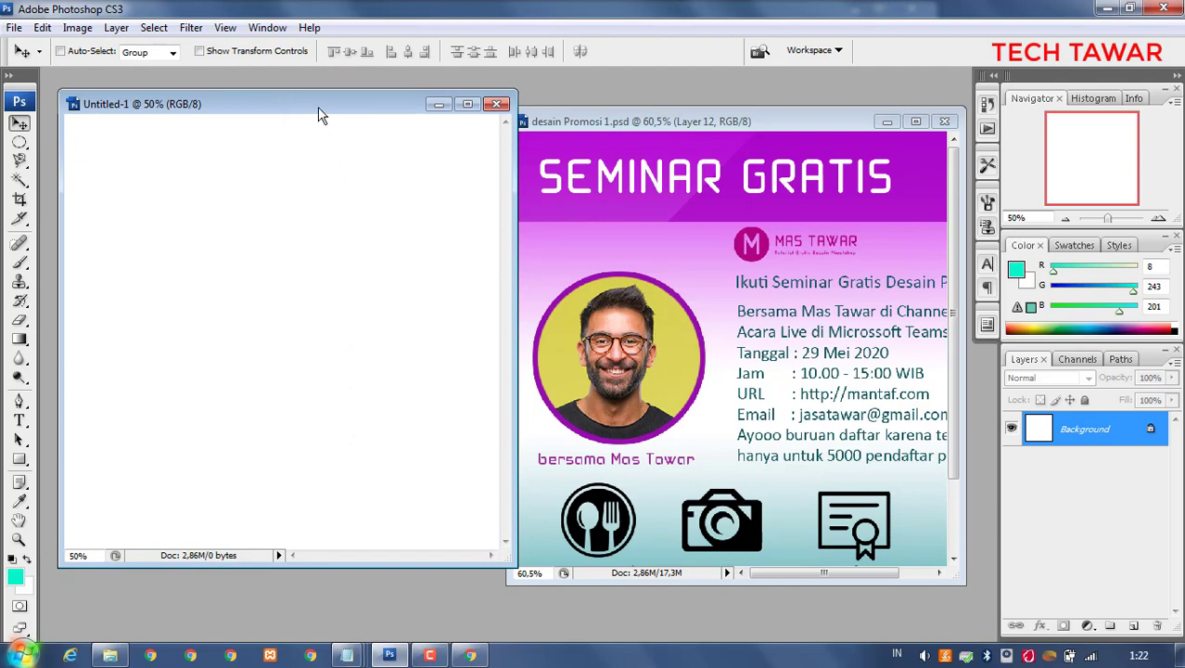
left_click_drag(320, 106, 342, 112)
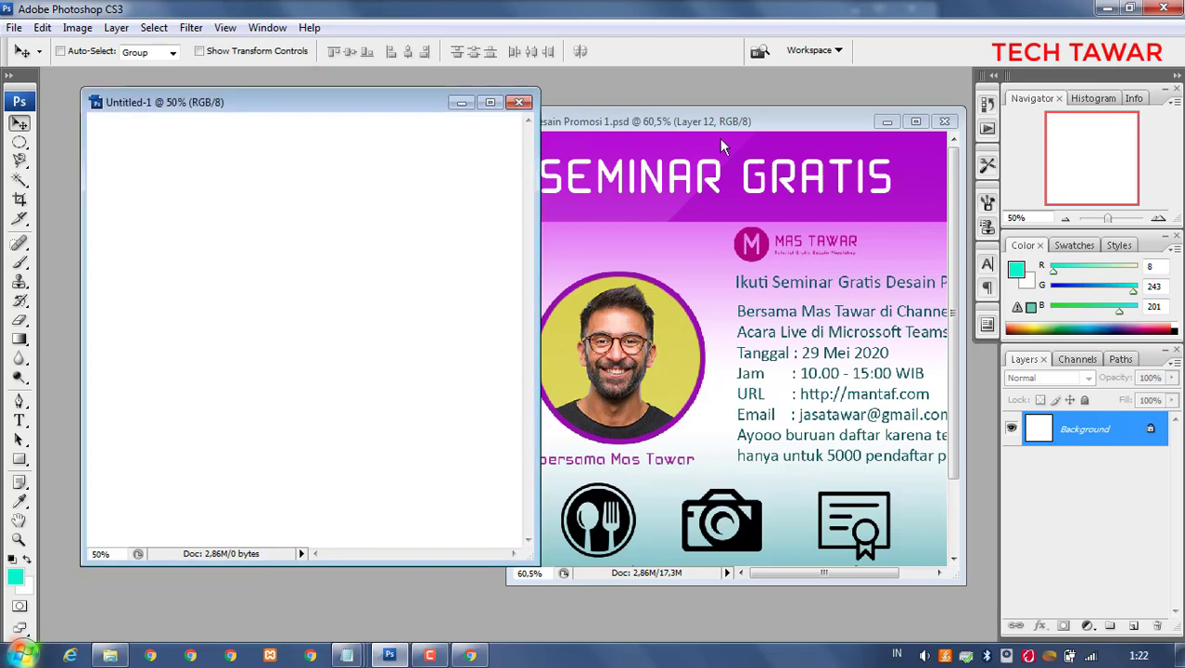
left_click(682, 127)
left_click(888, 121)
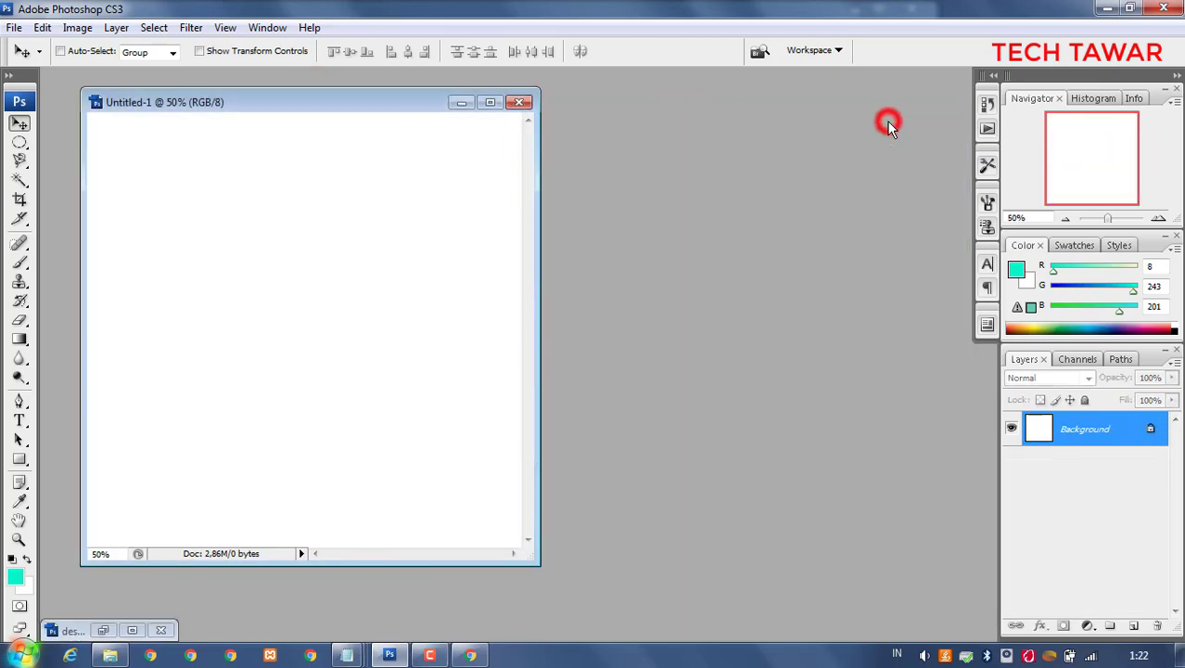
left_click(345, 104)
left_click_drag(345, 105, 452, 126)
left_click(384, 182)
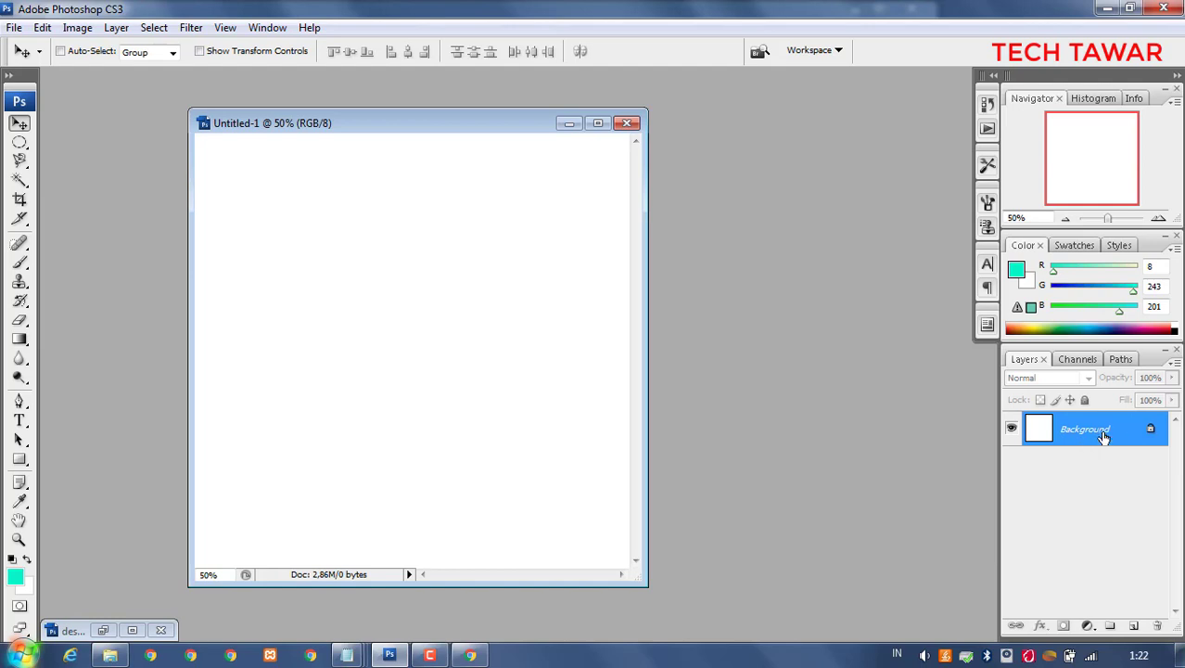
left_click(1056, 470)
left_click(287, 197)
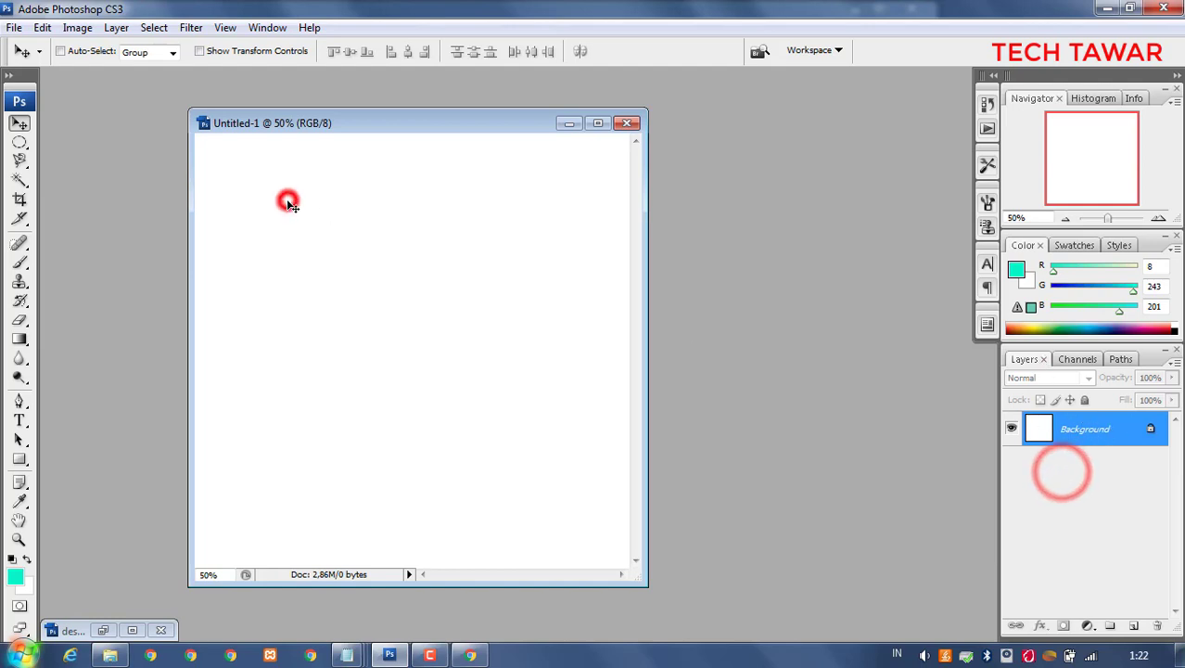
left_click(372, 230)
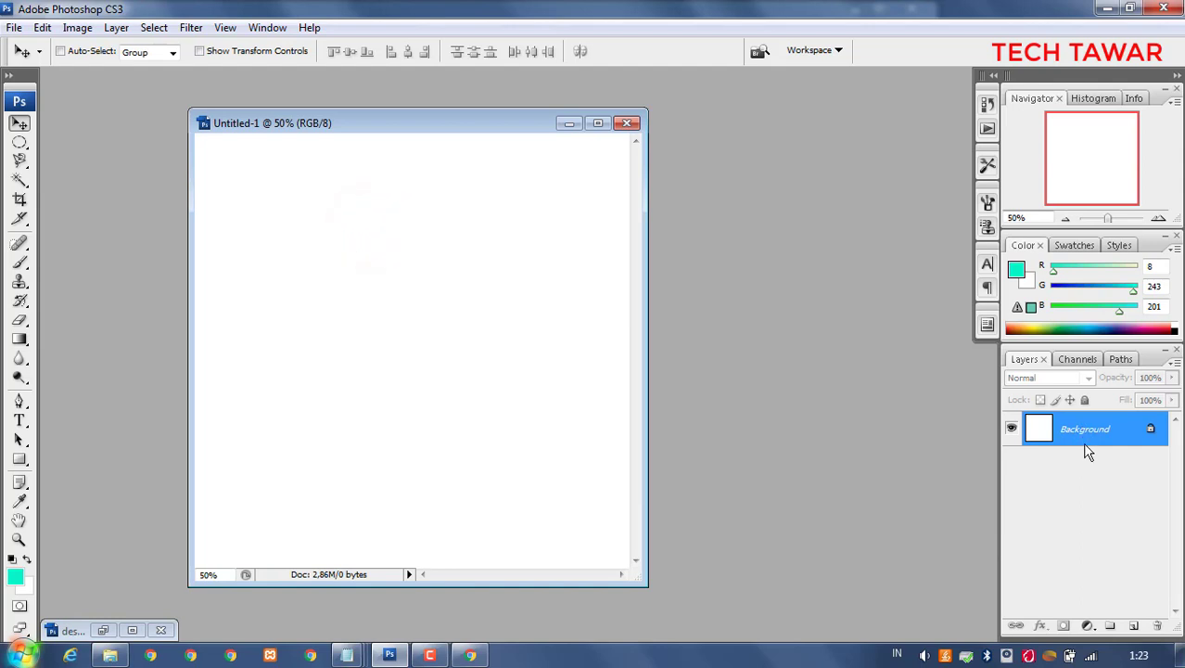
left_click(374, 374)
Add a new layer and draw a large turquoise ellipse with a smaller one above it using the Ellipse tool
left_click(1134, 627)
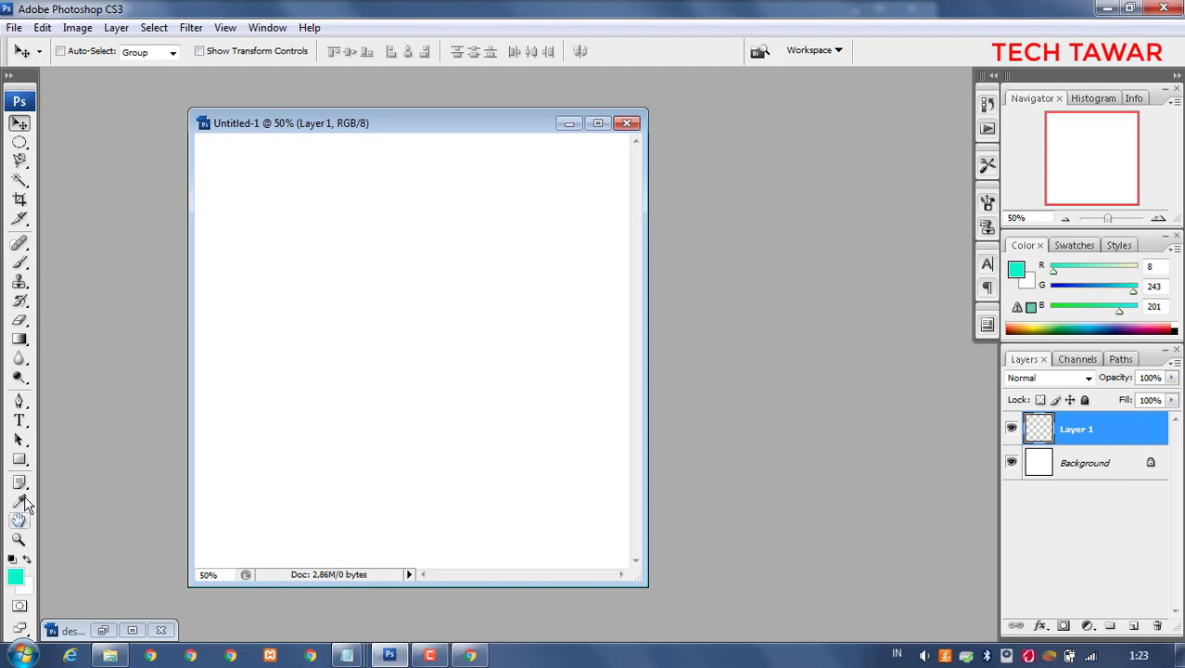
left_click(20, 458)
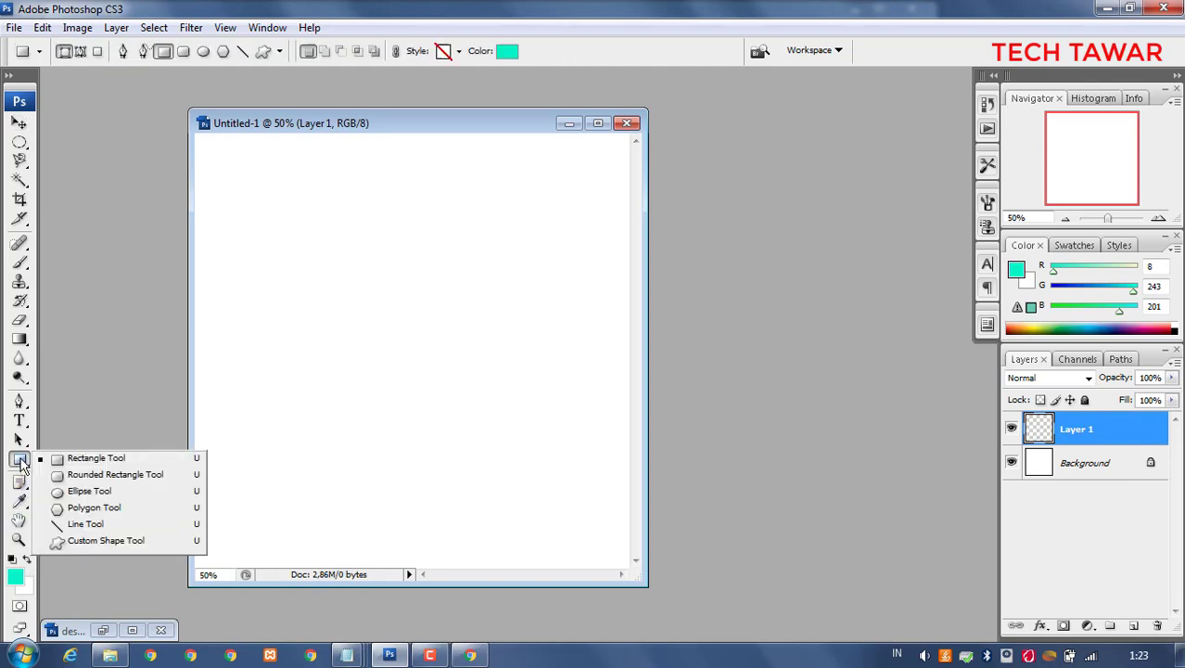
left_click(58, 490)
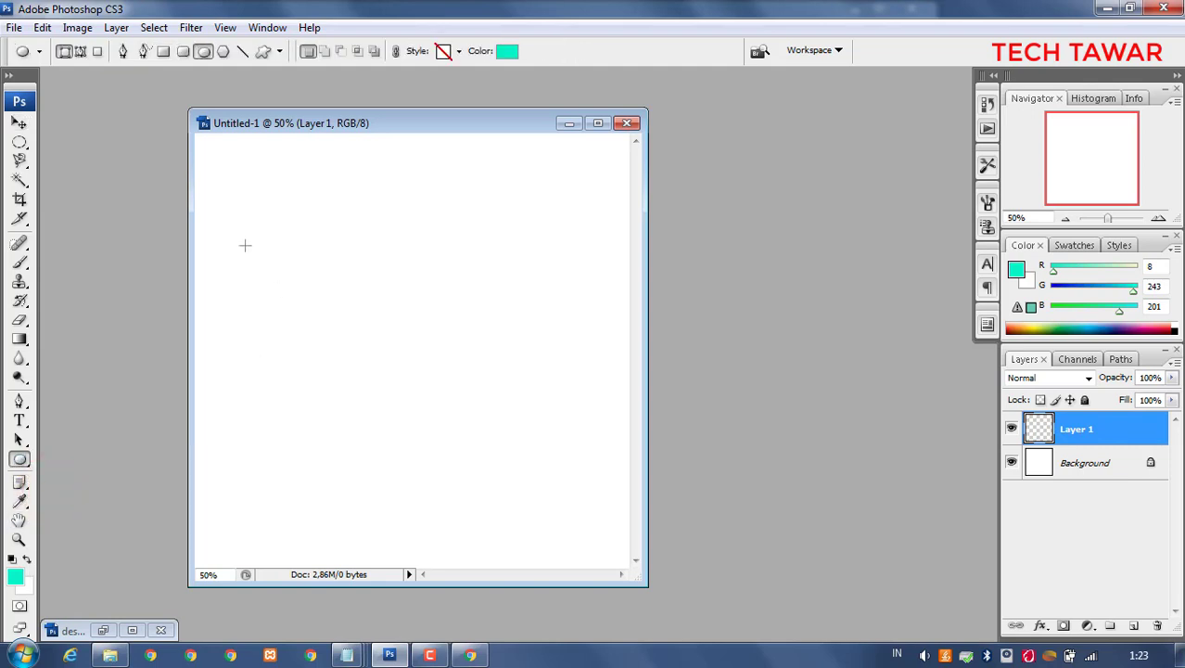
left_click_drag(245, 243, 447, 363)
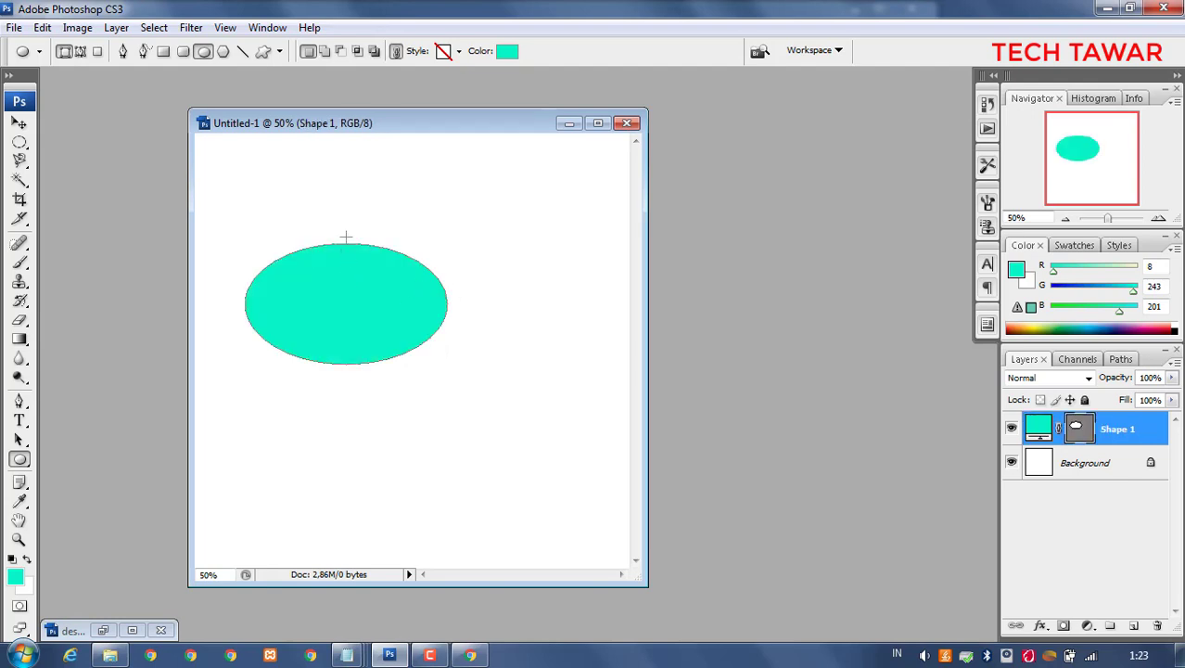
left_click_drag(352, 191, 456, 252)
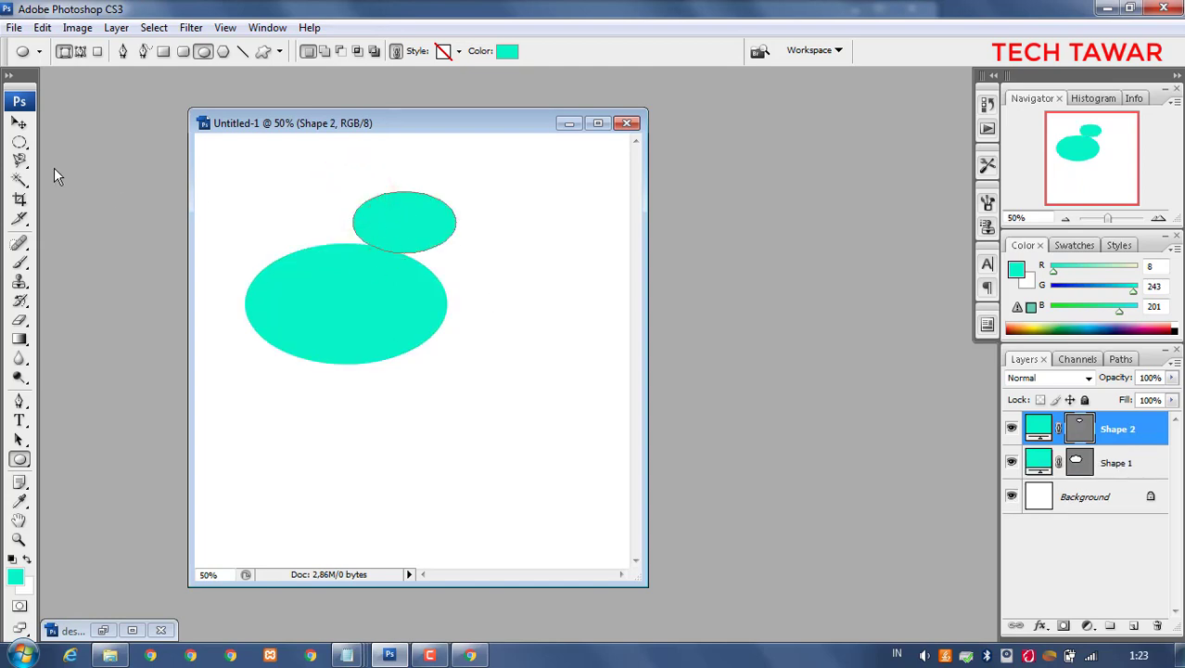
Undo the smaller ellipse and delete the large turquoise ellipse's shape layer
key("ctrl+z")
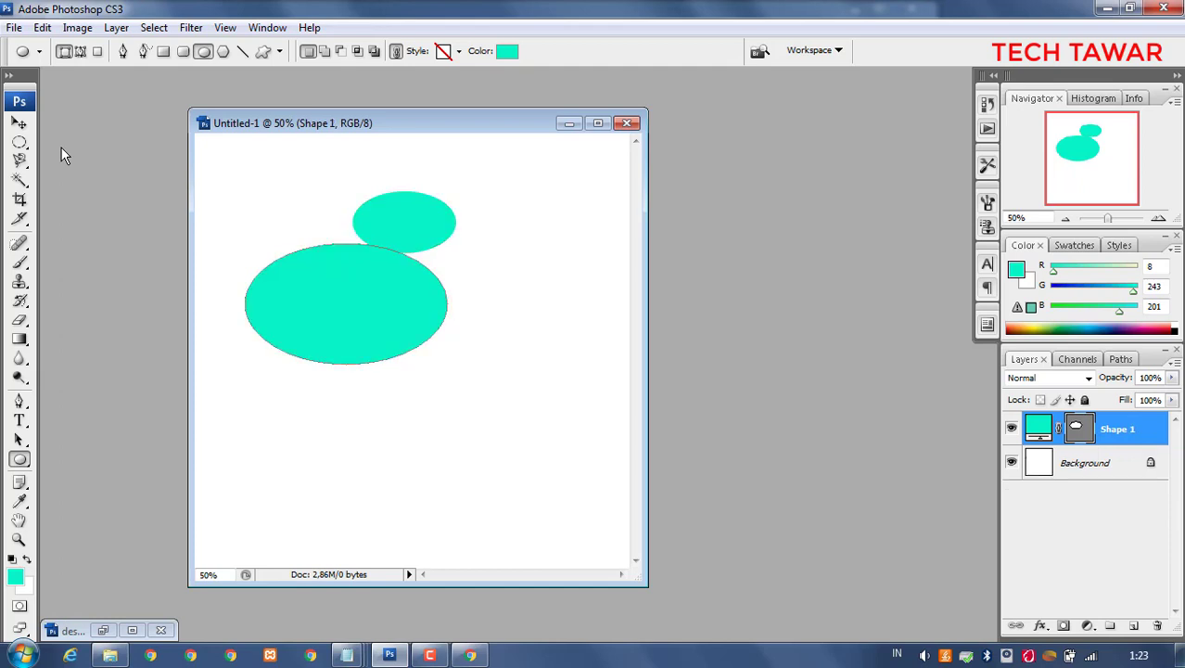
left_click(19, 122)
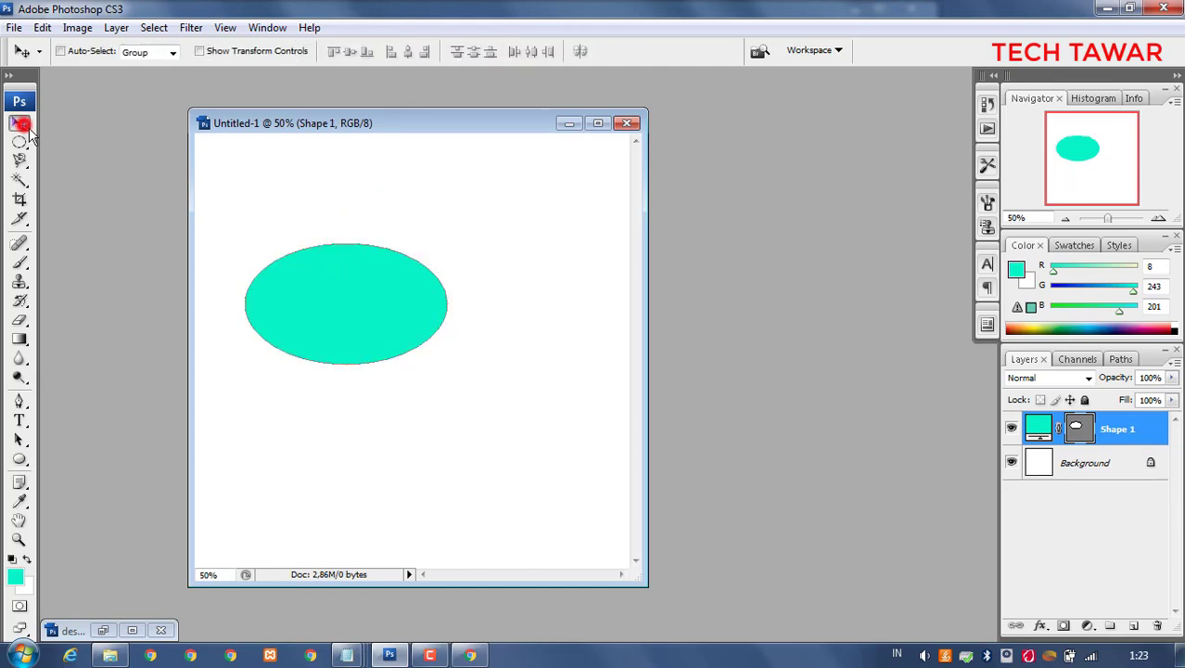
left_click(330, 271)
key("Delete")
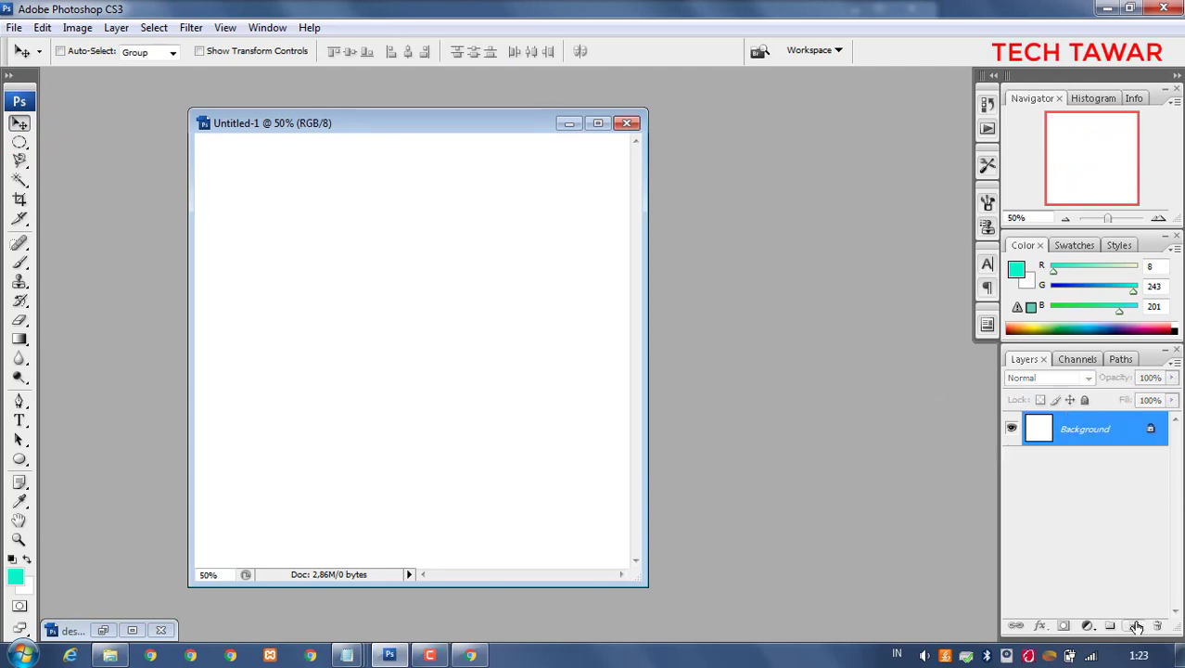
Draw a small turquoise circle on a new layer in the upper-left part of the canvas using the Ellipse tool
left_click(1134, 626)
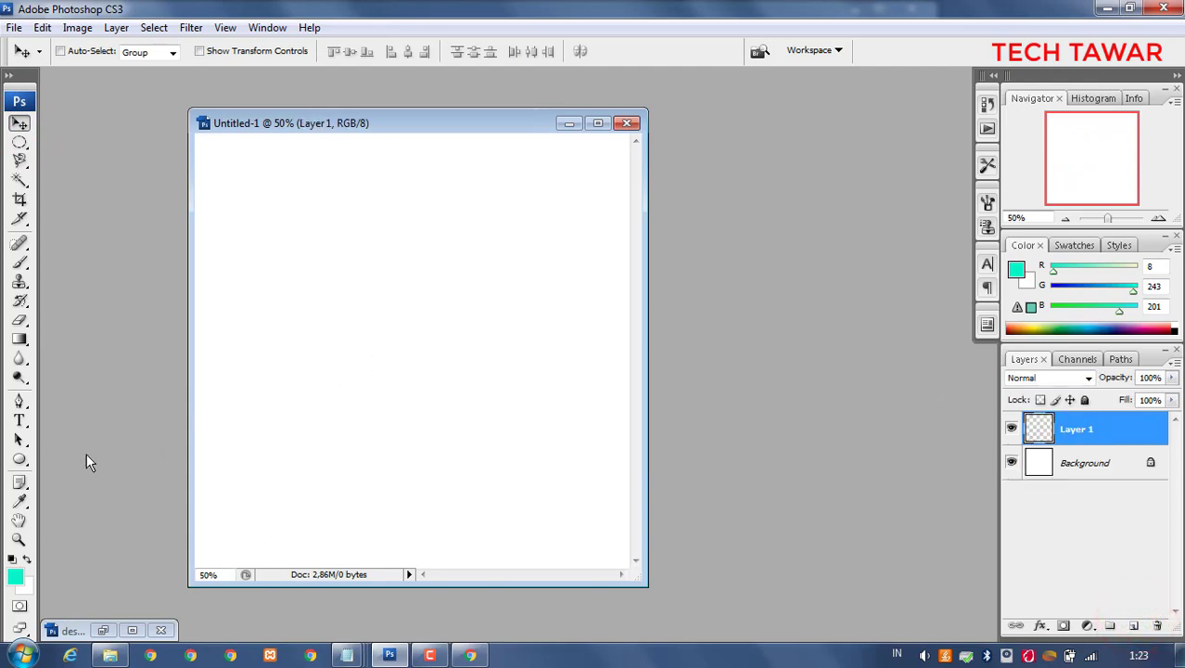
left_click(20, 461)
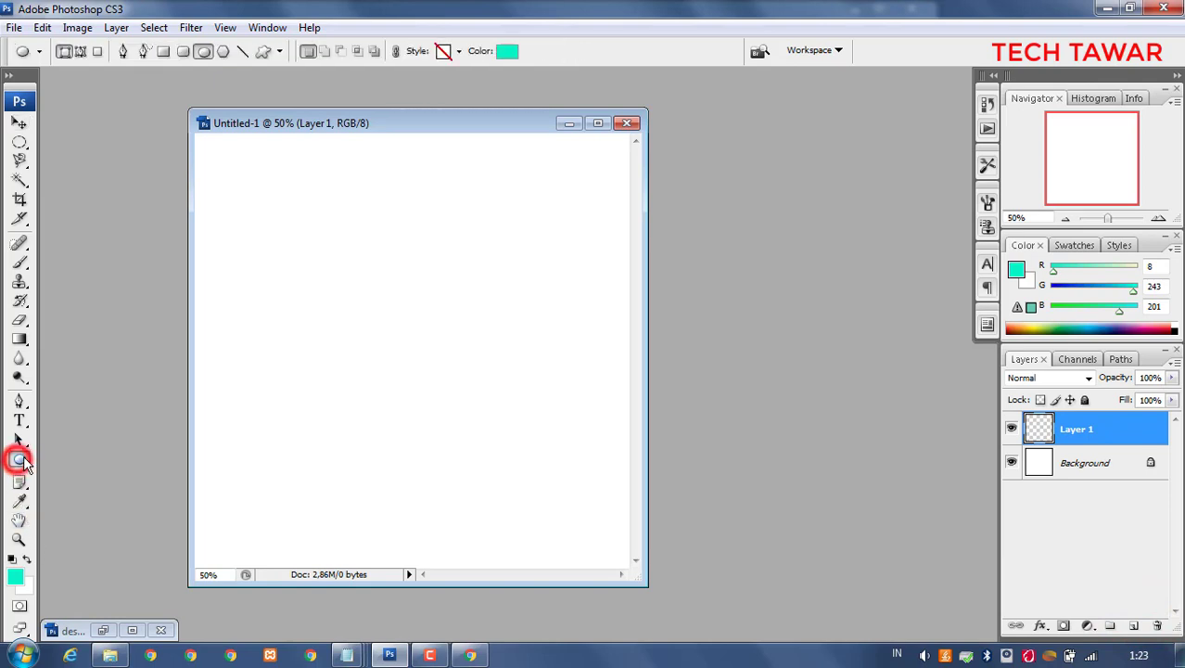
left_click_drag(246, 233, 335, 269)
left_click_drag(406, 393, 357, 301)
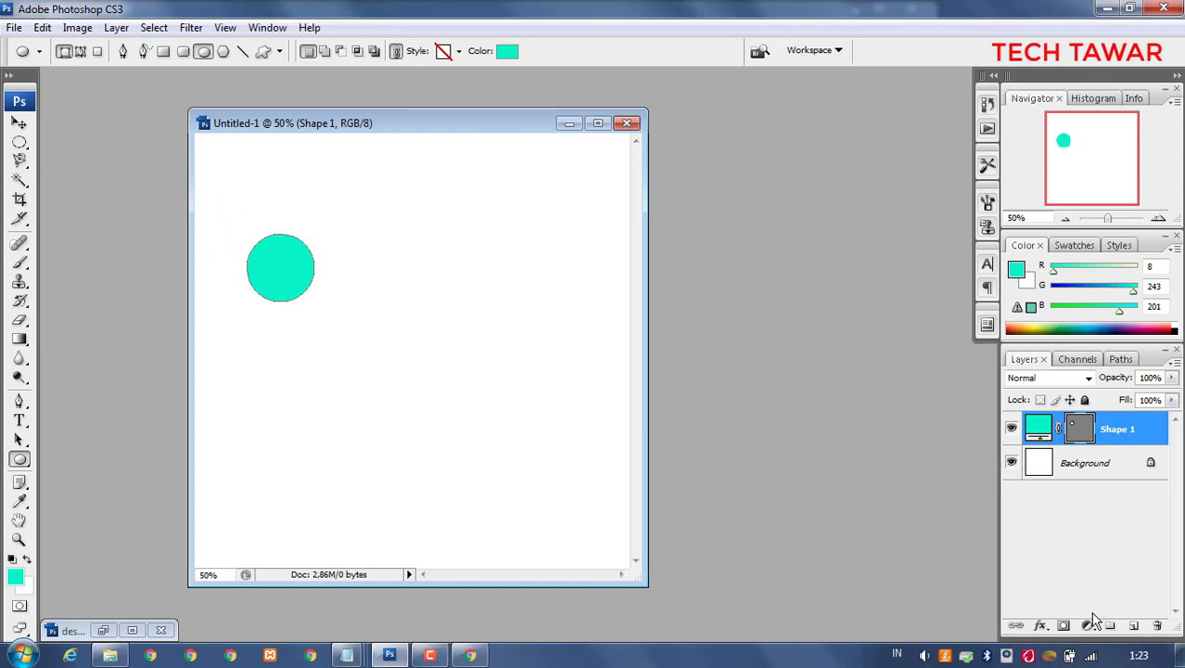
Draw a larger circle on a new layer beside the turquoise one and recolor it purple (c908f3)
left_click(1133, 624)
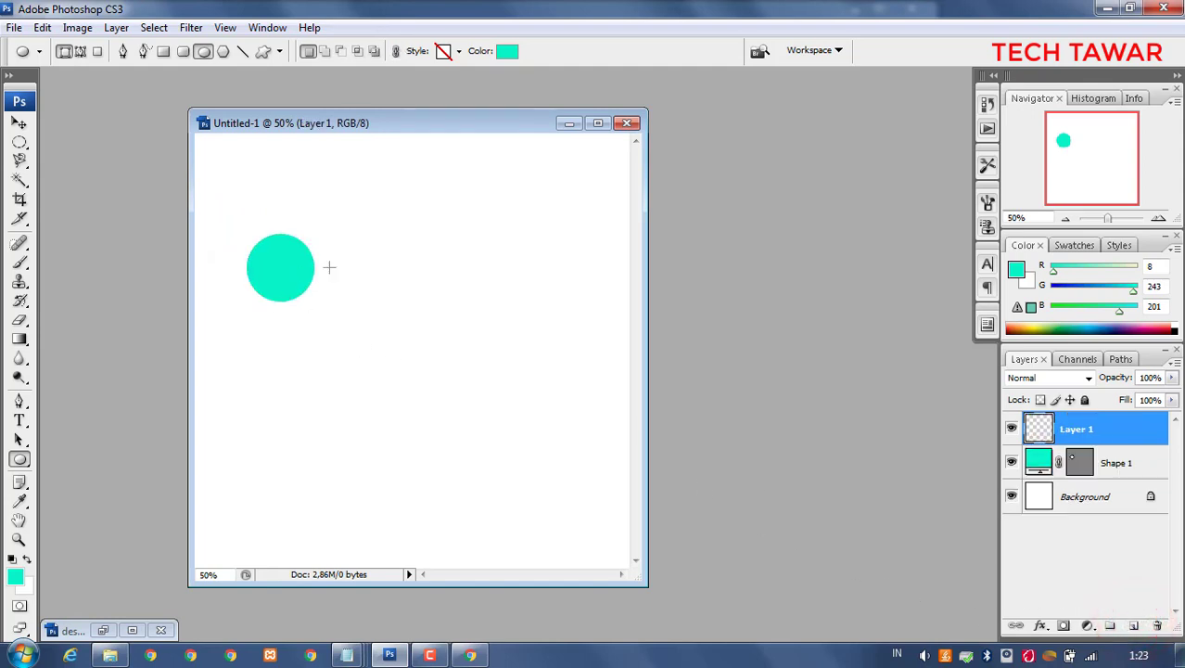
left_click_drag(344, 241, 519, 360)
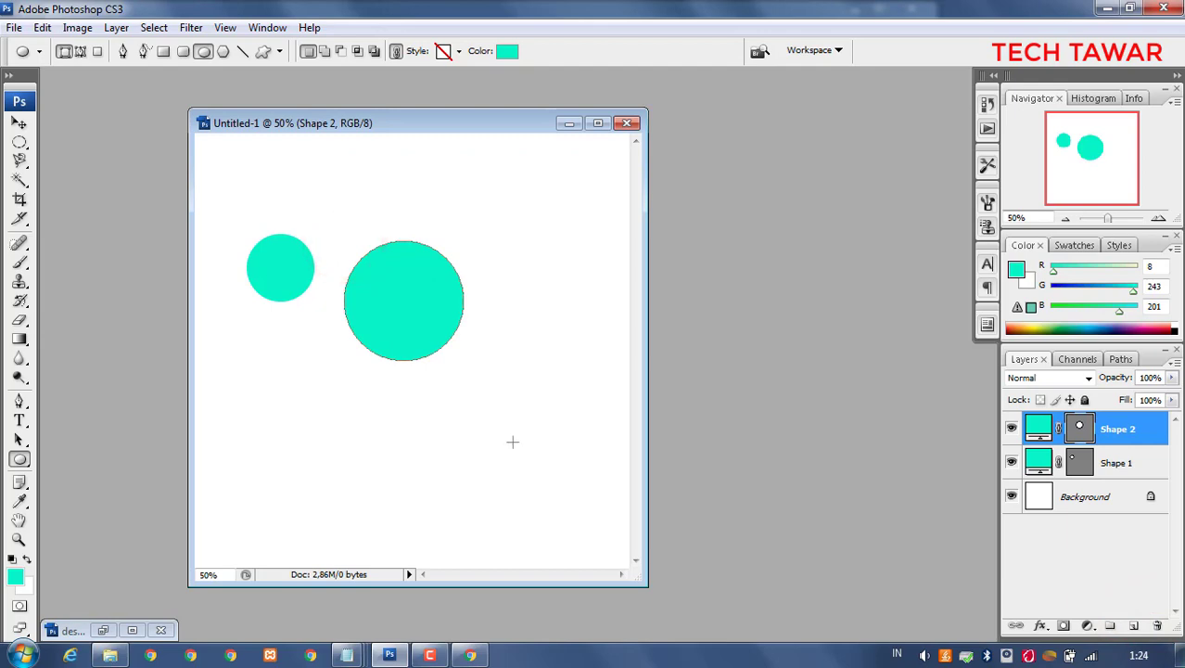
double_click(1038, 427)
left_click_drag(637, 383, 743, 258)
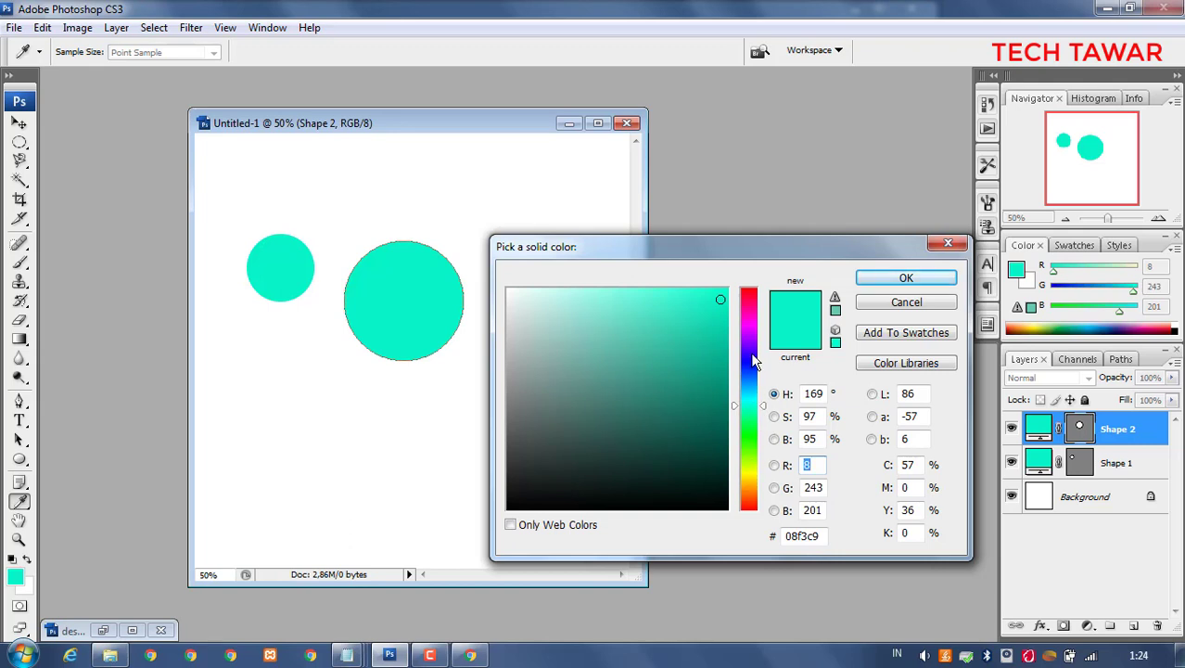
left_click(748, 327)
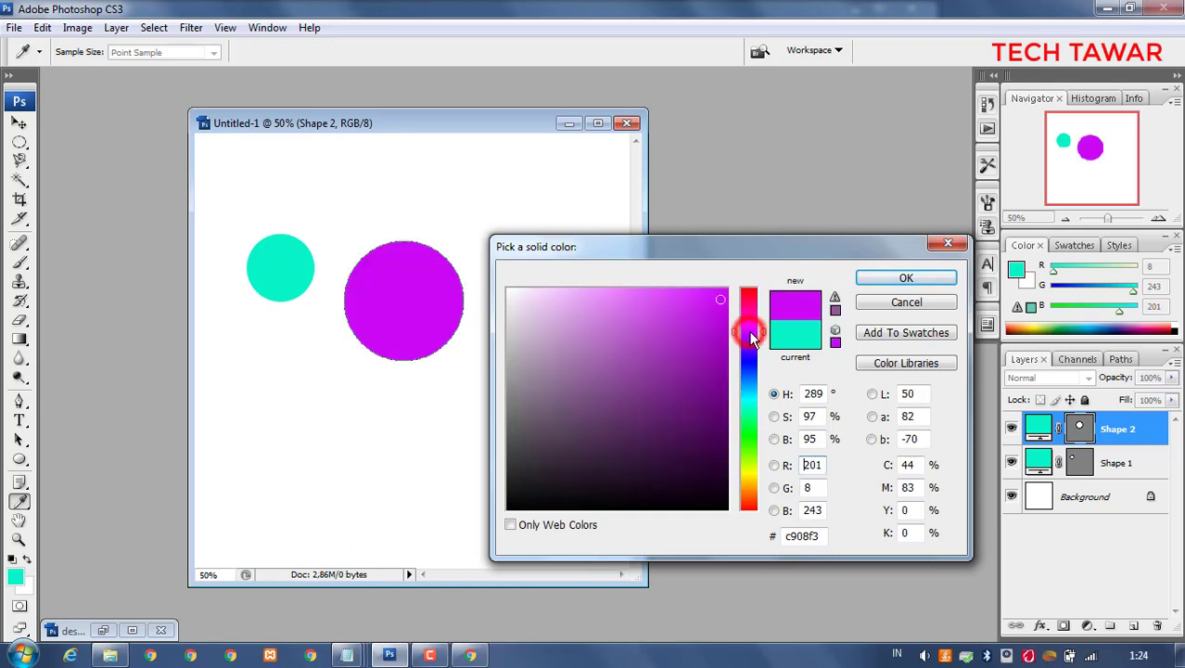
left_click(902, 278)
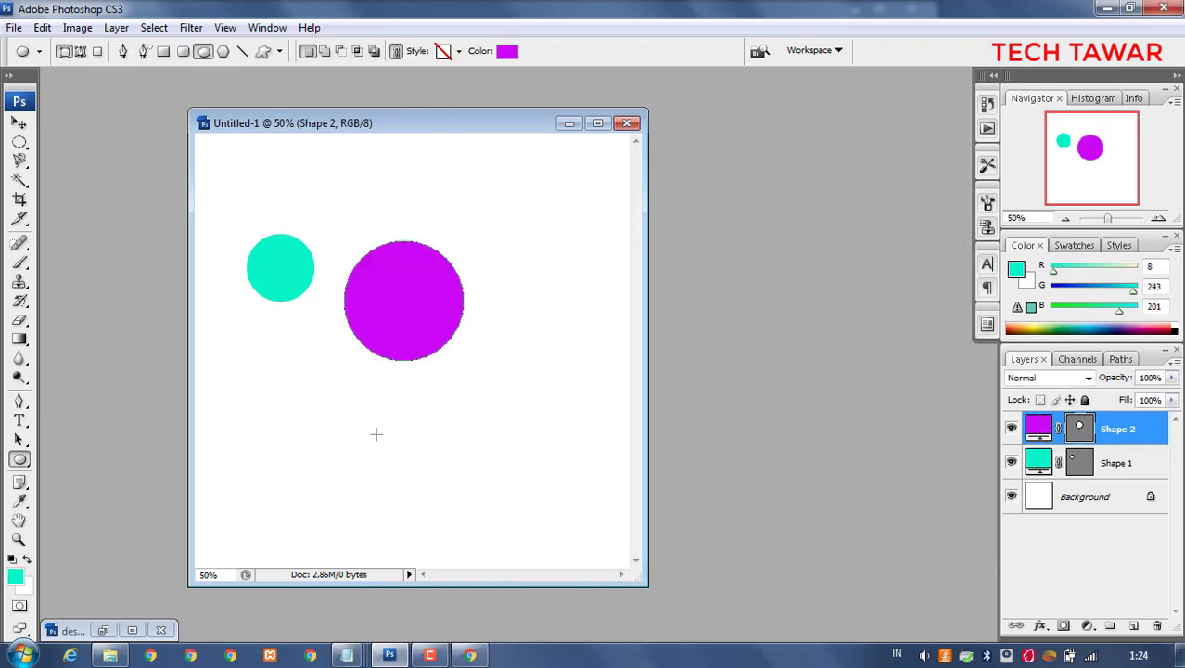
Draw a medium circle on a new layer below the purple one and recolor it lime green (a8f308)
left_click(1133, 625)
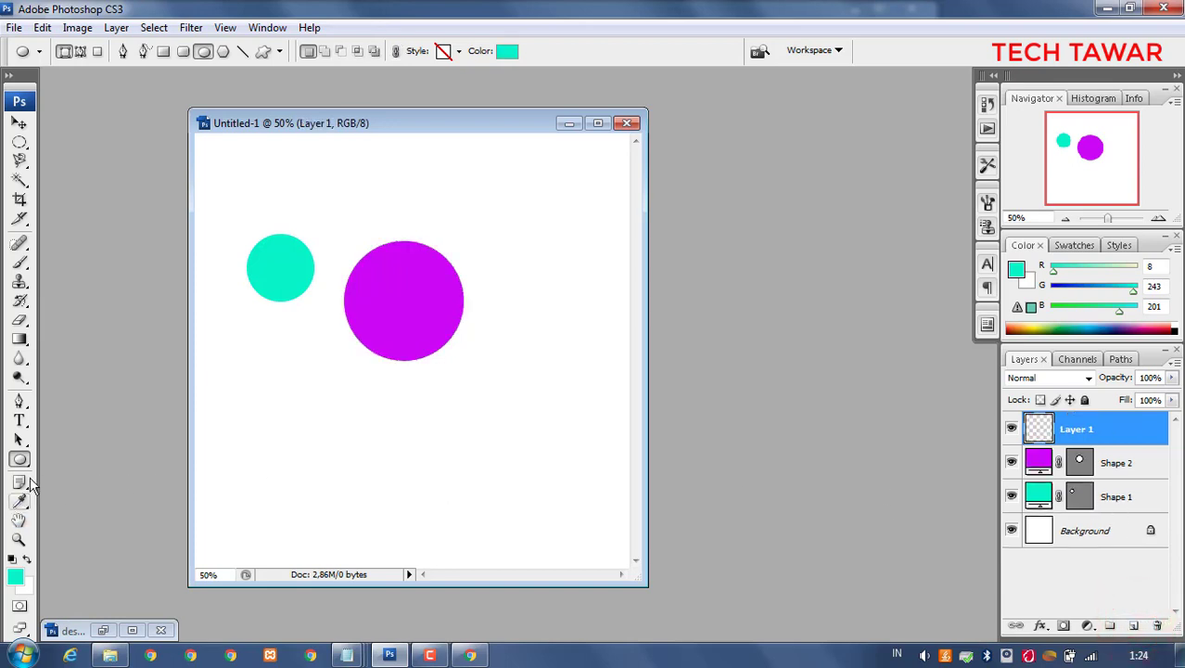
left_click_drag(416, 398, 530, 479)
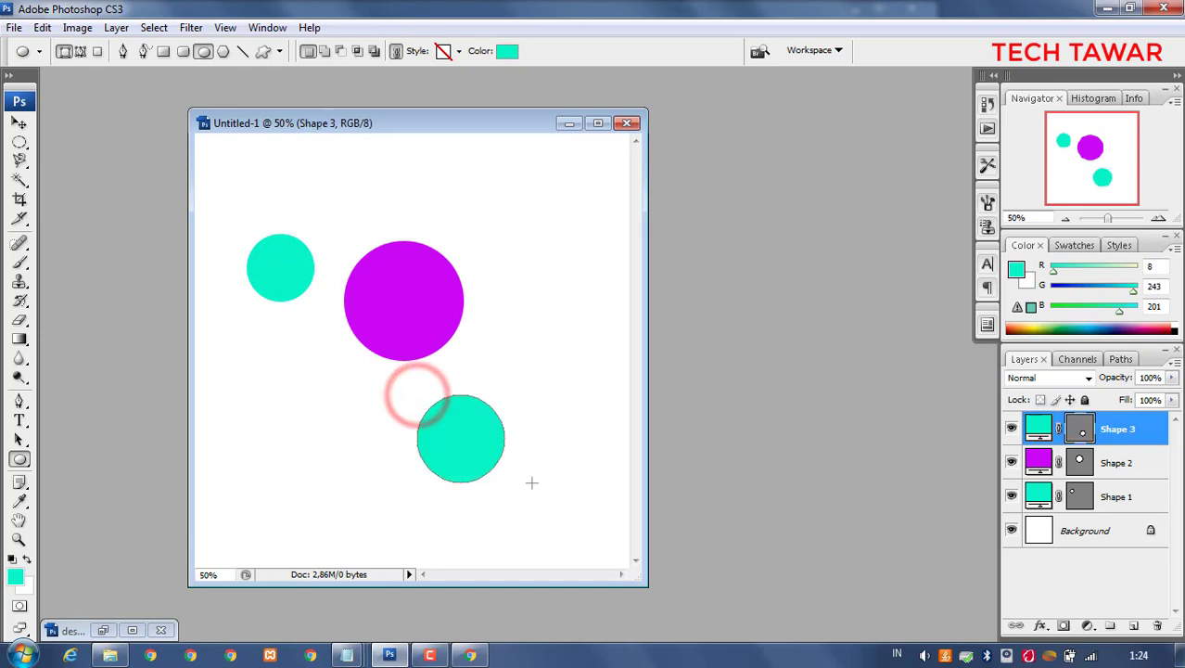
double_click(1038, 428)
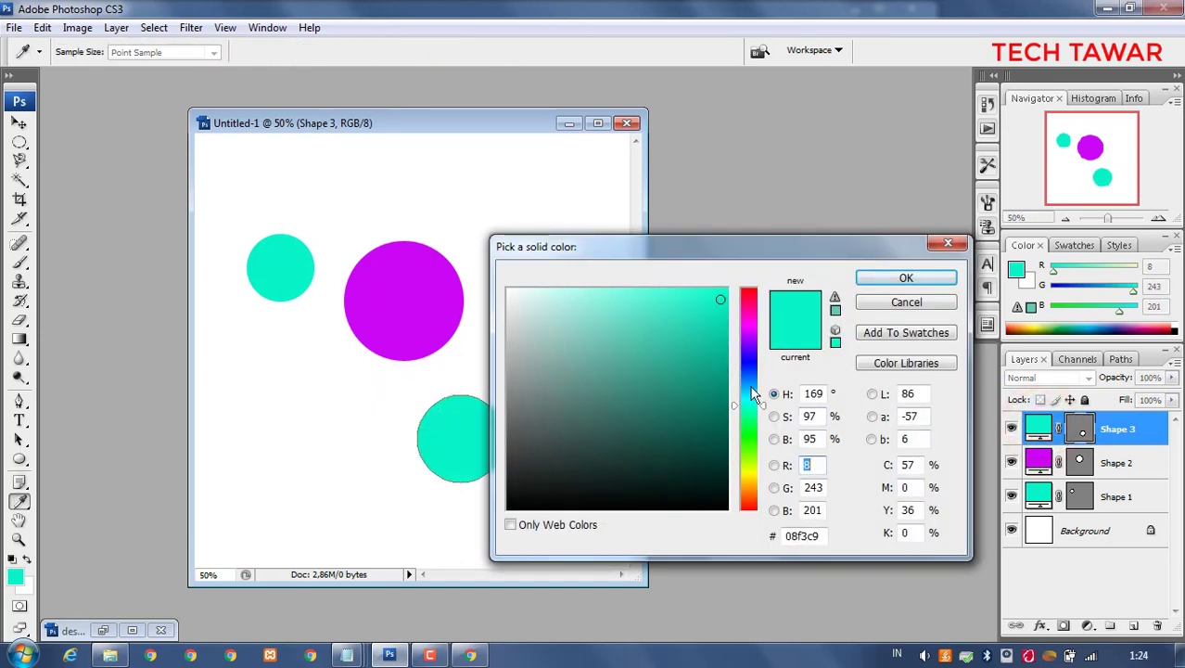
left_click(742, 358)
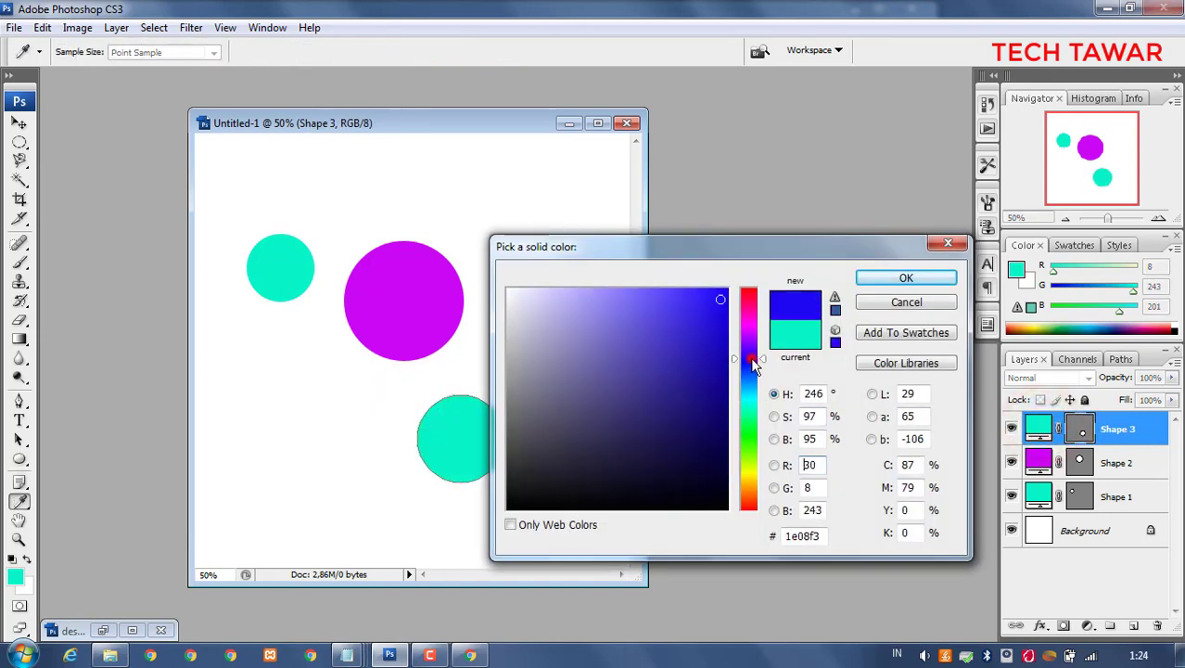
left_click(748, 411)
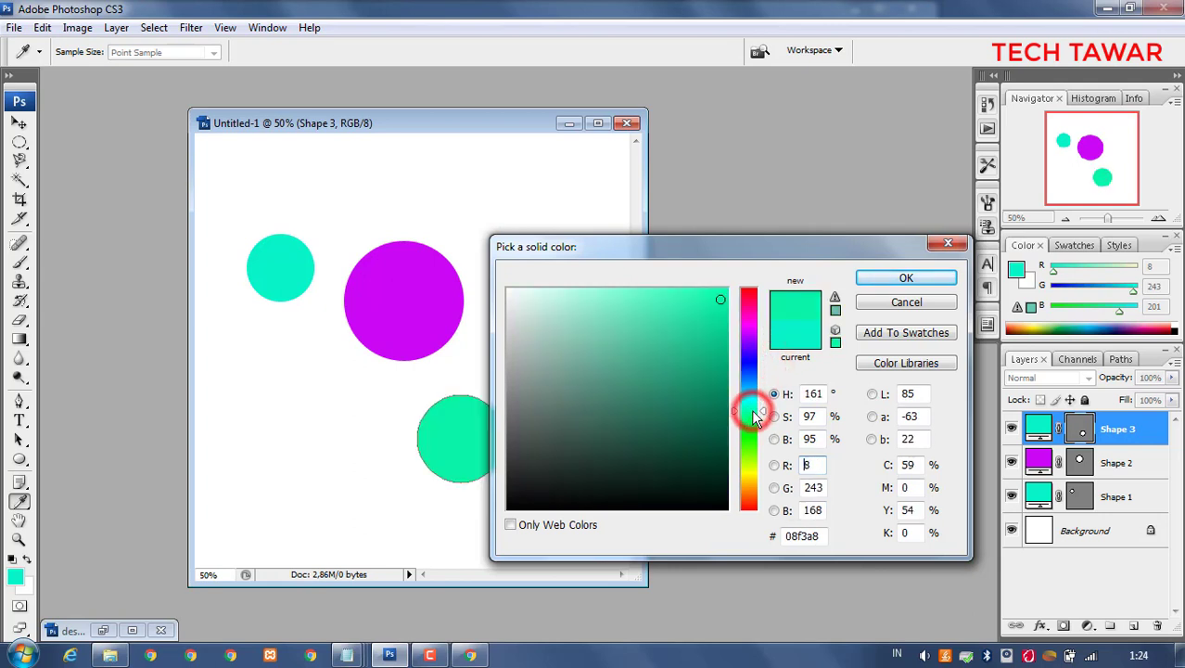
left_click(751, 461)
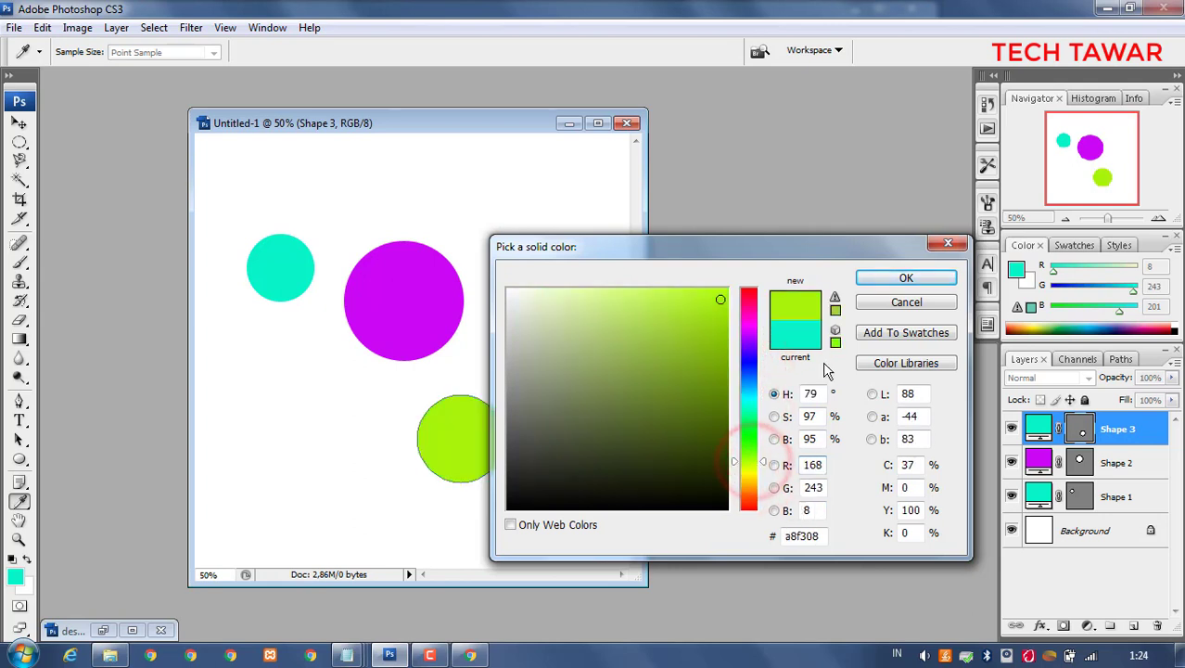
left_click(884, 279)
Activate the Move tool and shift the document window slightly toward the upper left of the workspace
left_click(19, 122)
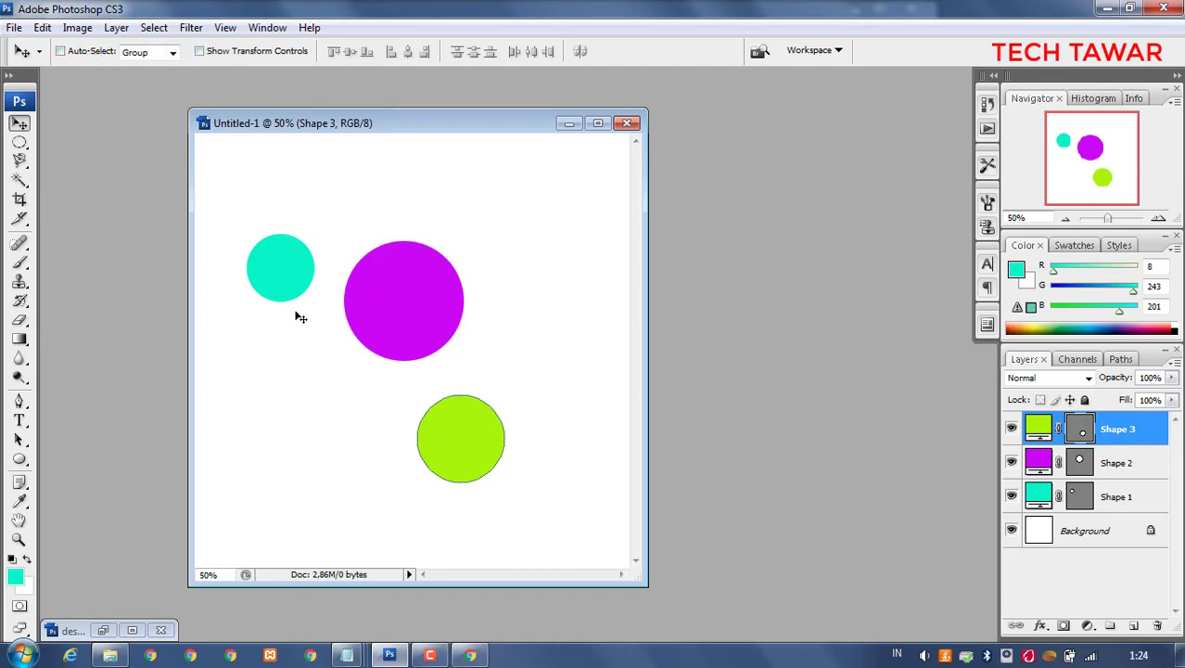
left_click(282, 259)
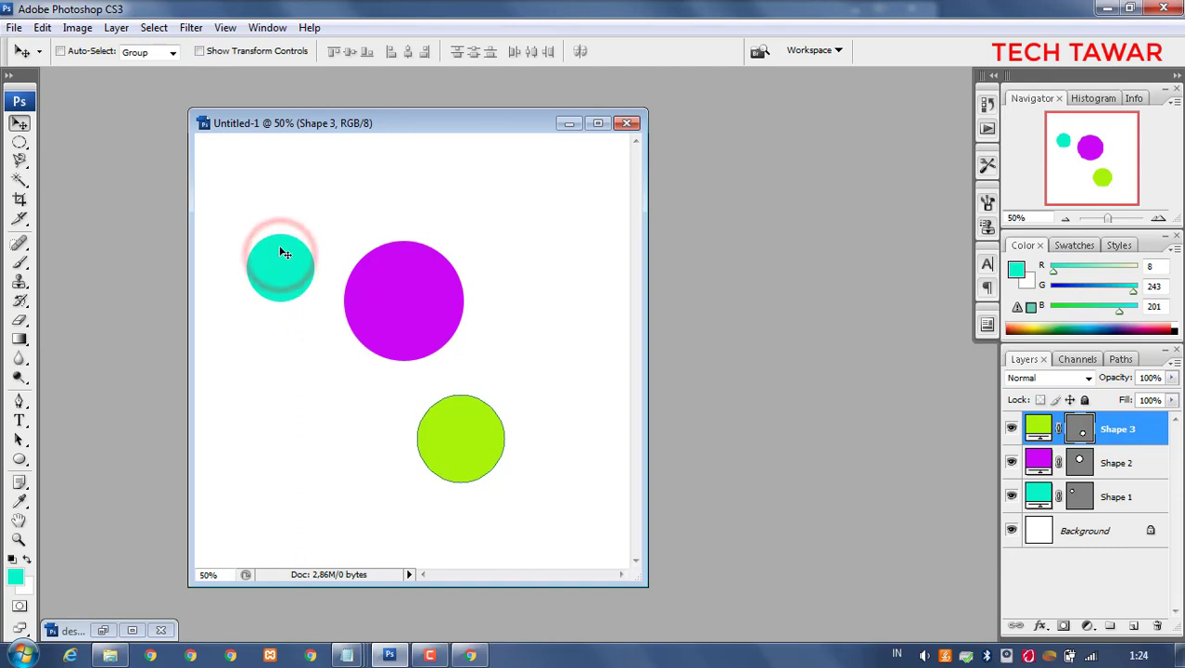
left_click(291, 259)
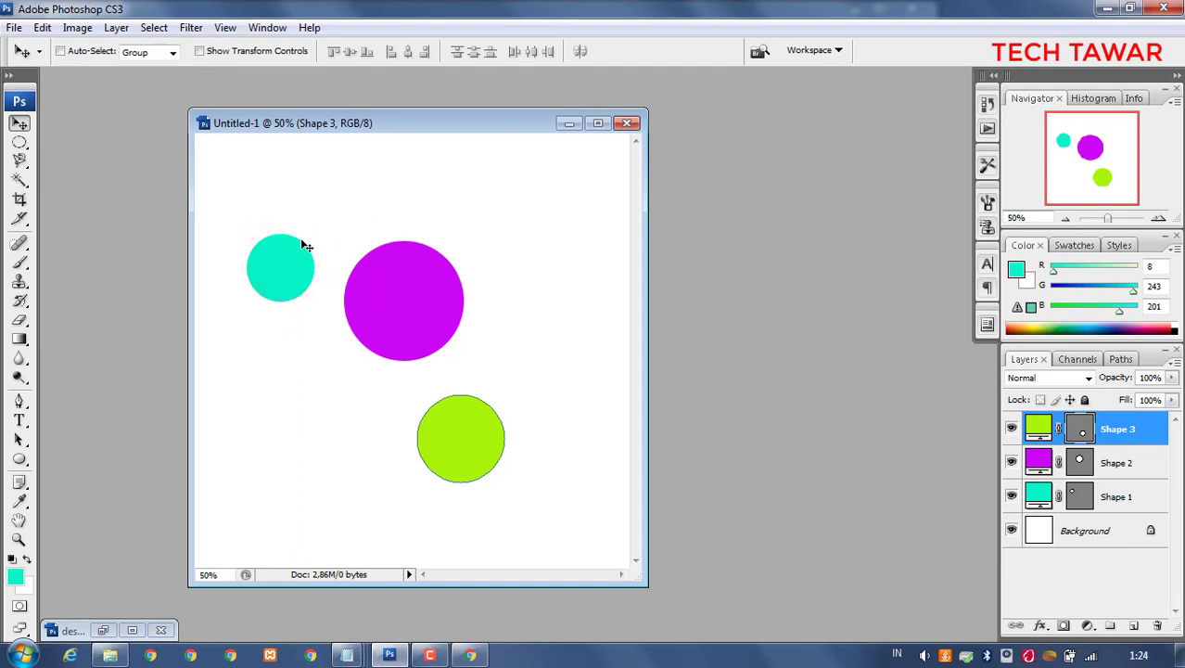
left_click_drag(383, 120, 297, 109)
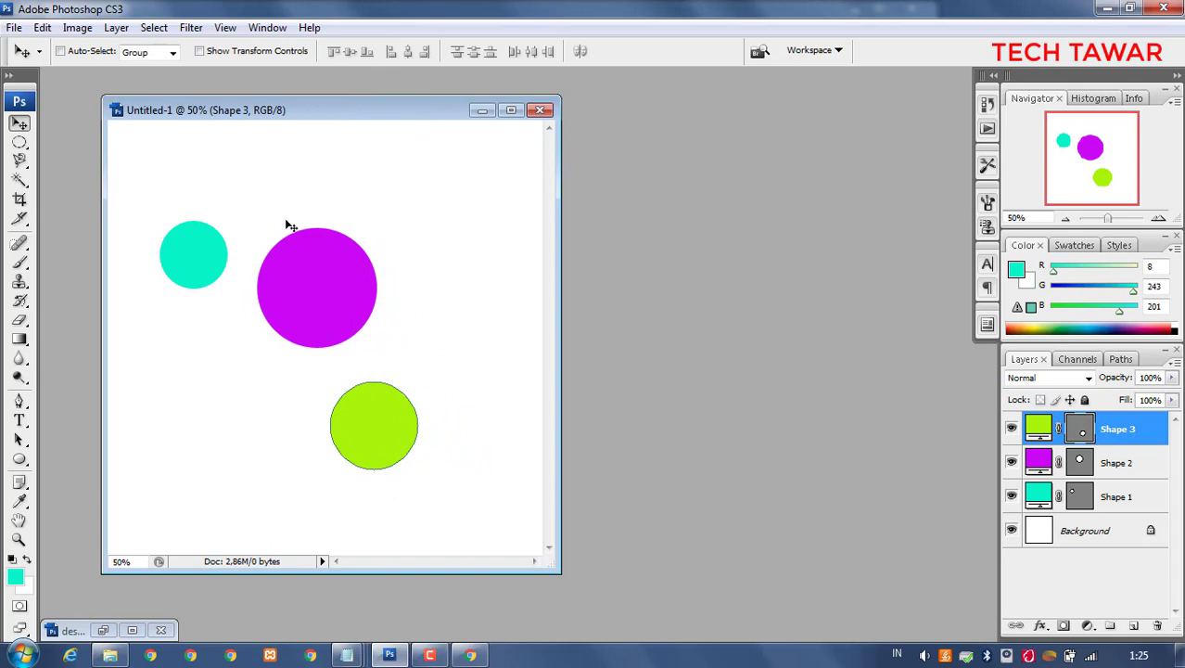
Select the Shape 1 layer and move the turquoise circle up toward the canvas's upper-left corner
left_click(198, 249)
left_click(1132, 498)
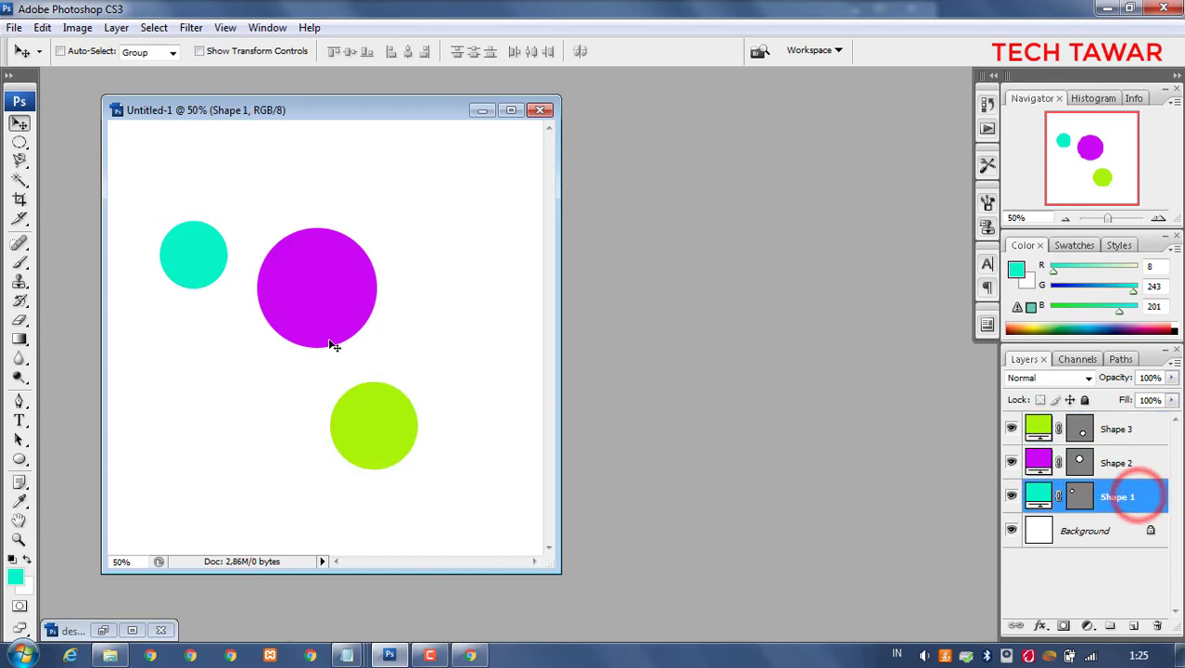
left_click_drag(201, 254, 204, 204)
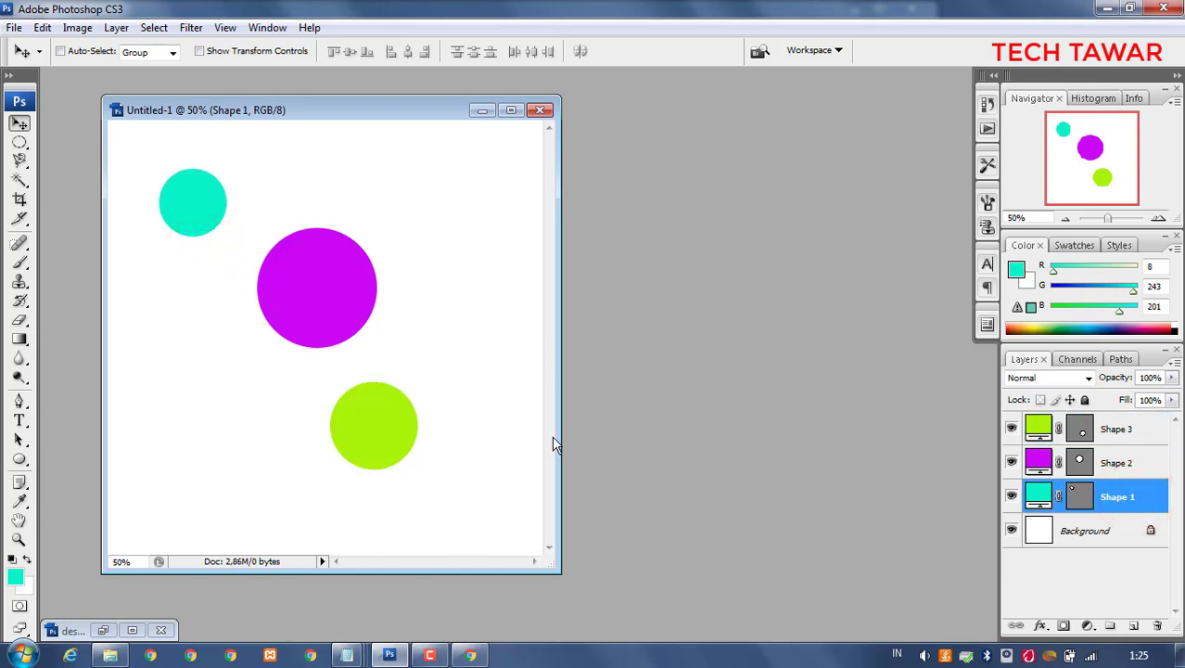
left_click(325, 281)
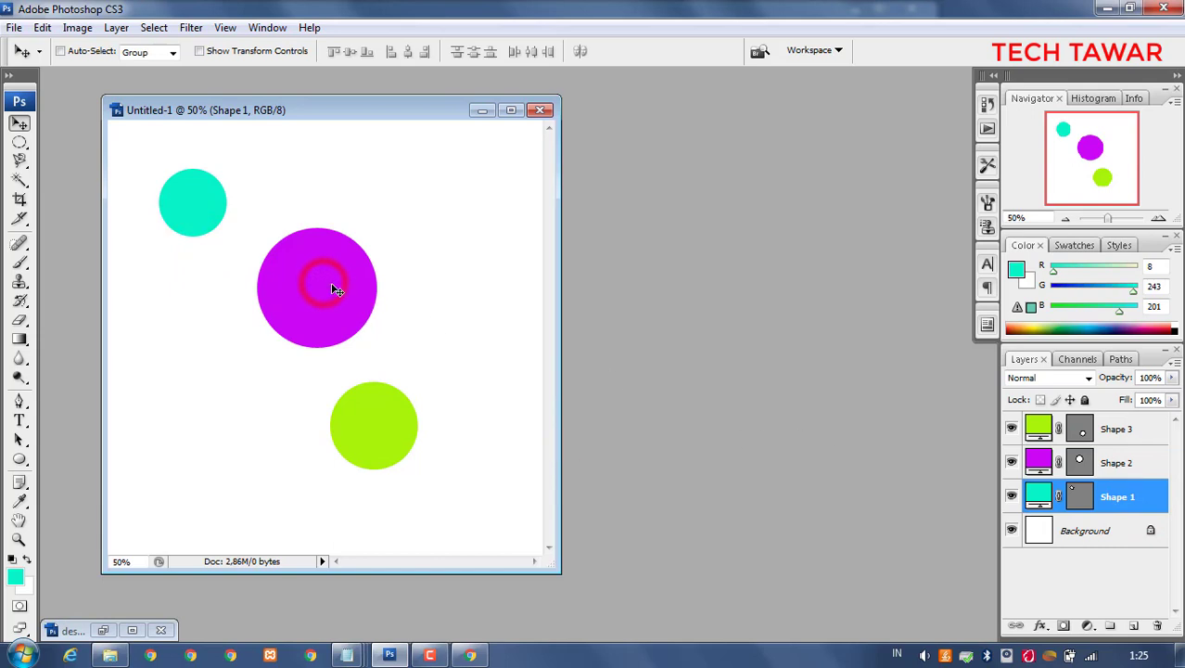
mouse_move(236, 256)
left_mouse_down()
mouse_move(239, 310)
mouse_move(224, 297)
mouse_move(228, 249)
left_mouse_up()
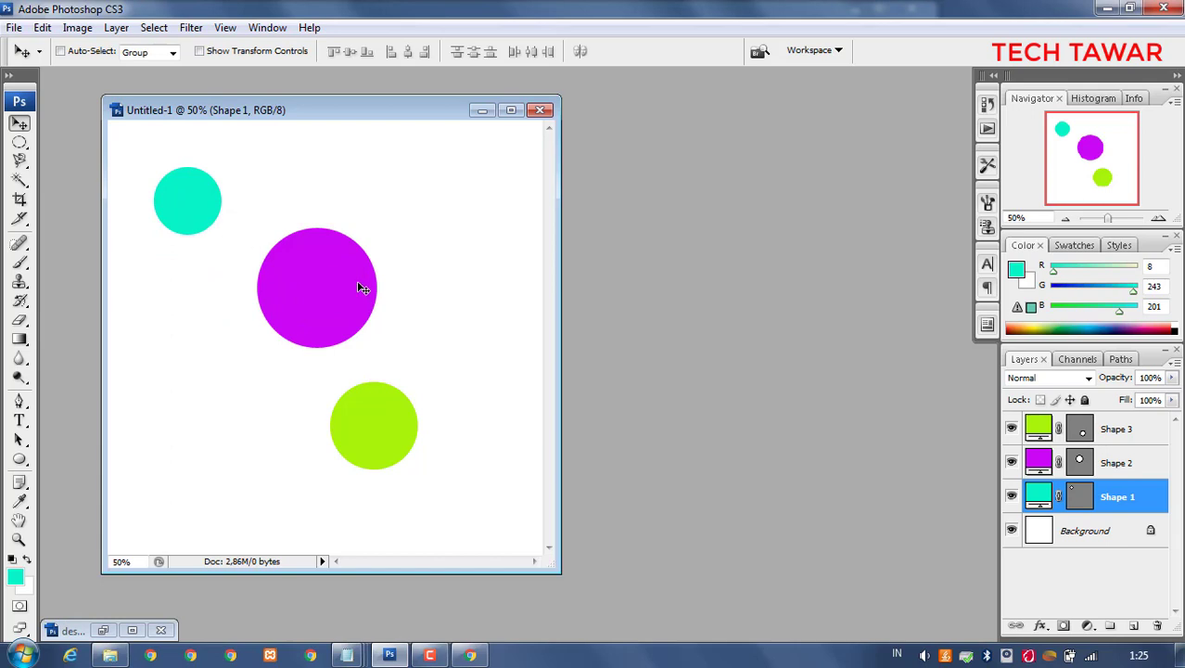
left_click(313, 276)
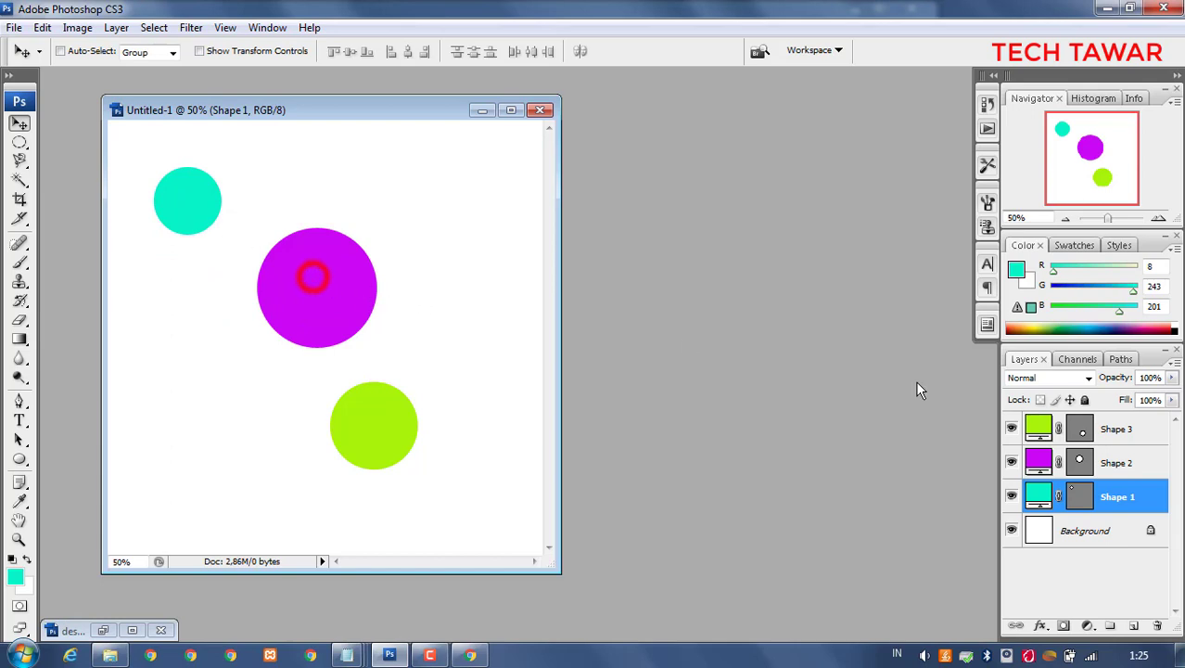
Move the purple circle on Shape 2 up and to the right, and the lime circle on Shape 3 up and to the left
left_click(1117, 462)
left_click_drag(341, 293, 398, 249)
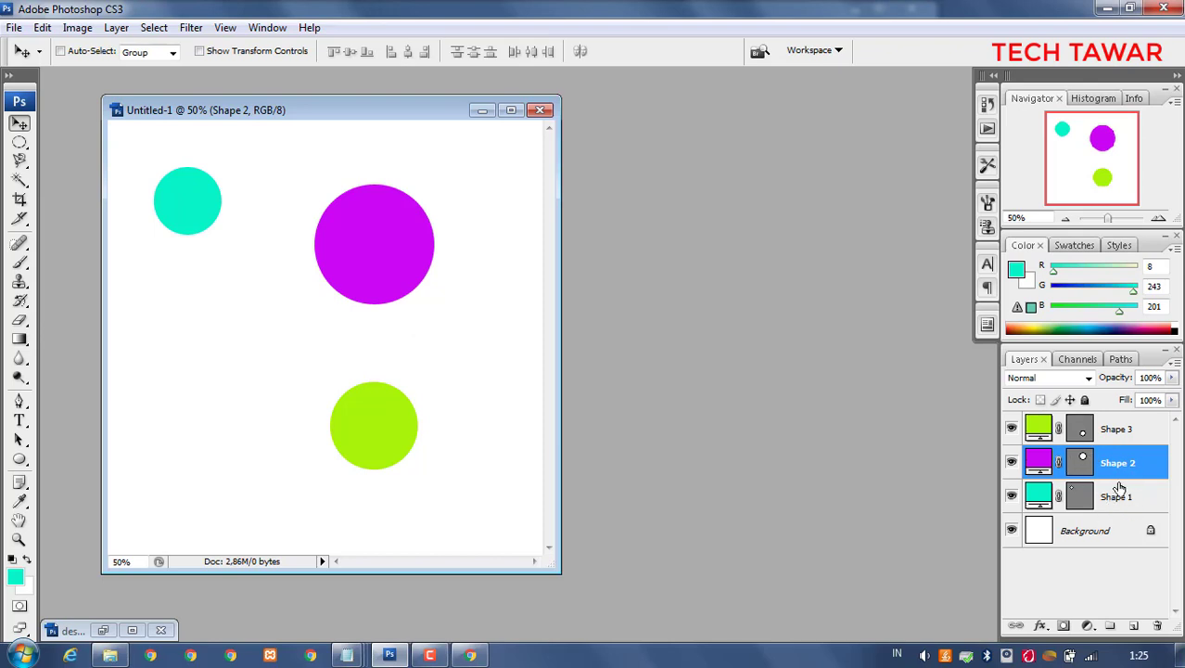
left_click(1123, 428)
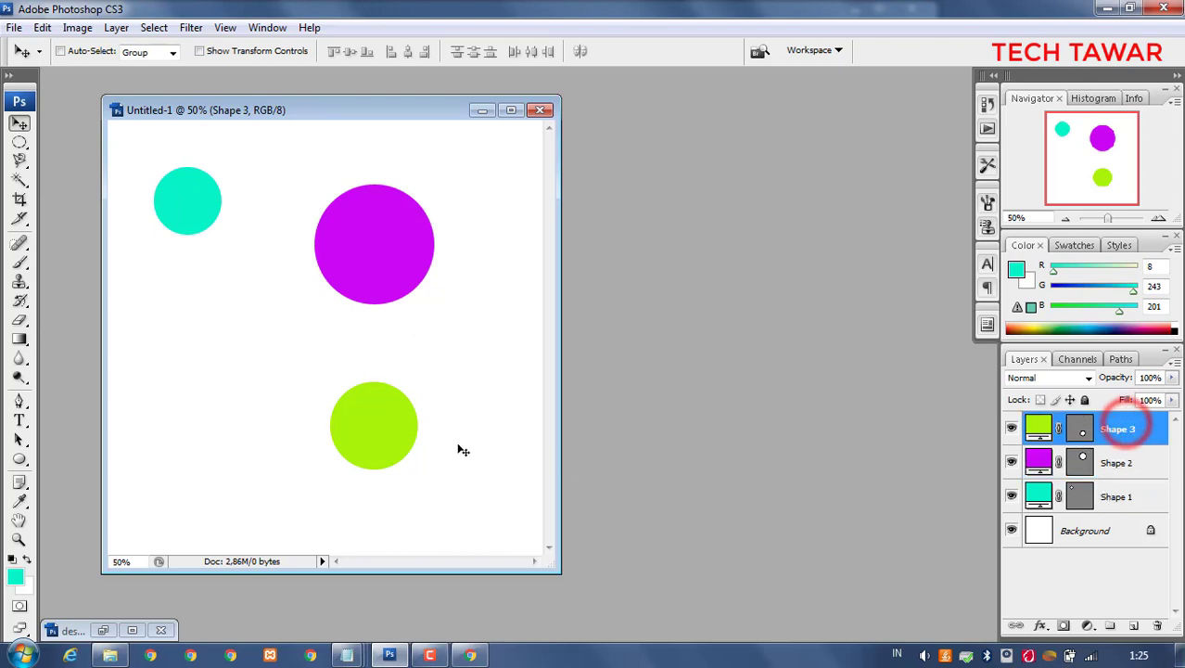
left_click_drag(336, 407, 245, 342)
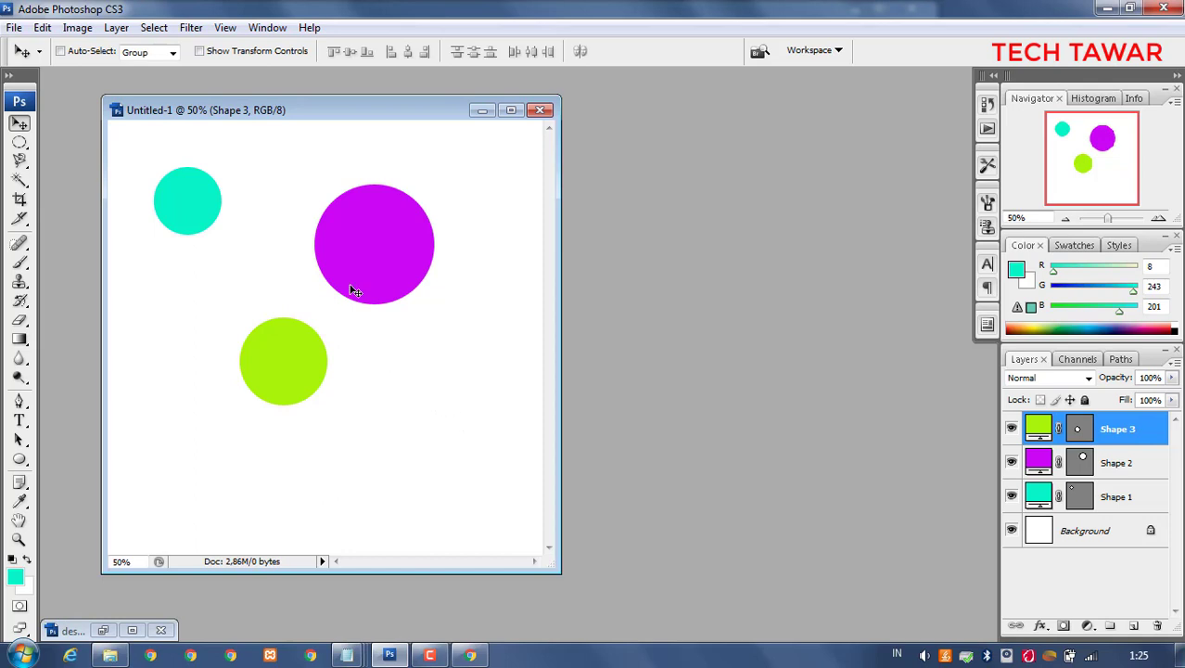
Move the lime circle down-right, the purple circle slightly right and the turquoise circle down, picking each directly on the canvas
left_click(363, 234)
left_click(189, 197)
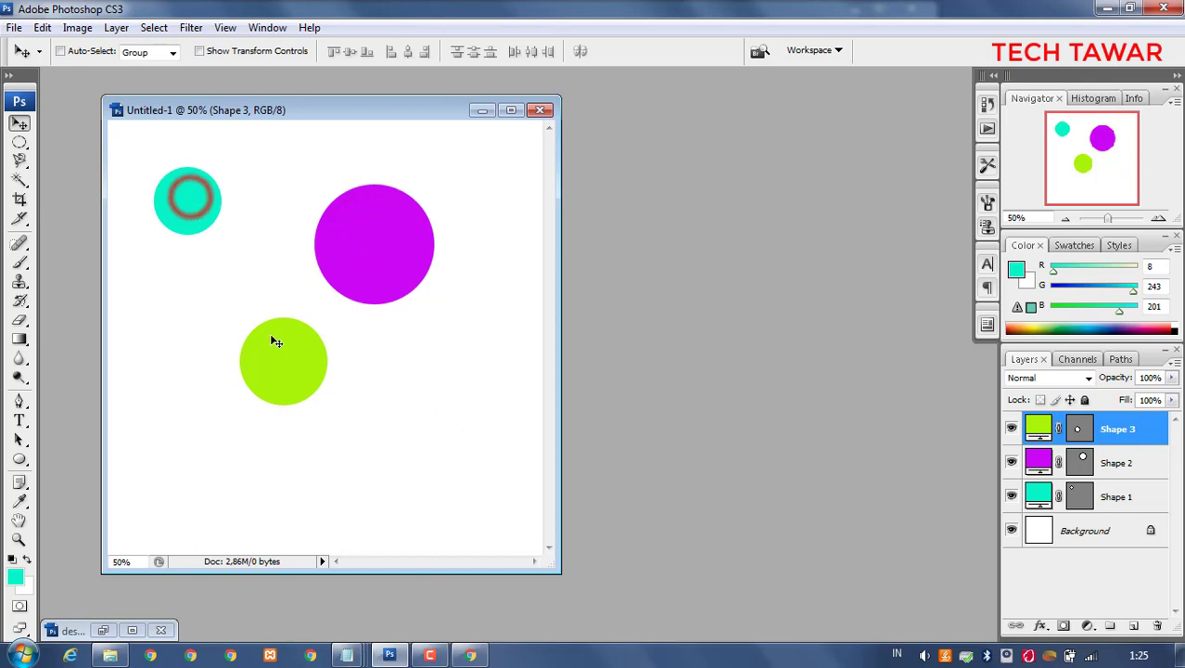
left_click(276, 342)
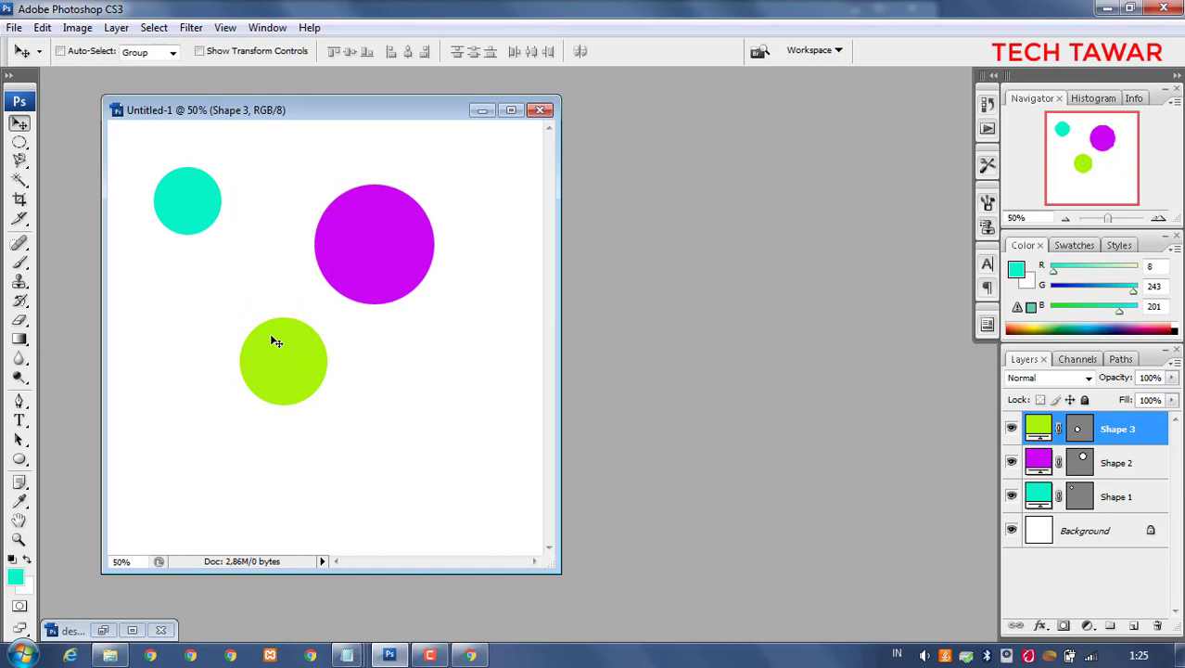
left_click_drag(286, 356, 312, 386)
left_click_drag(384, 225, 412, 219)
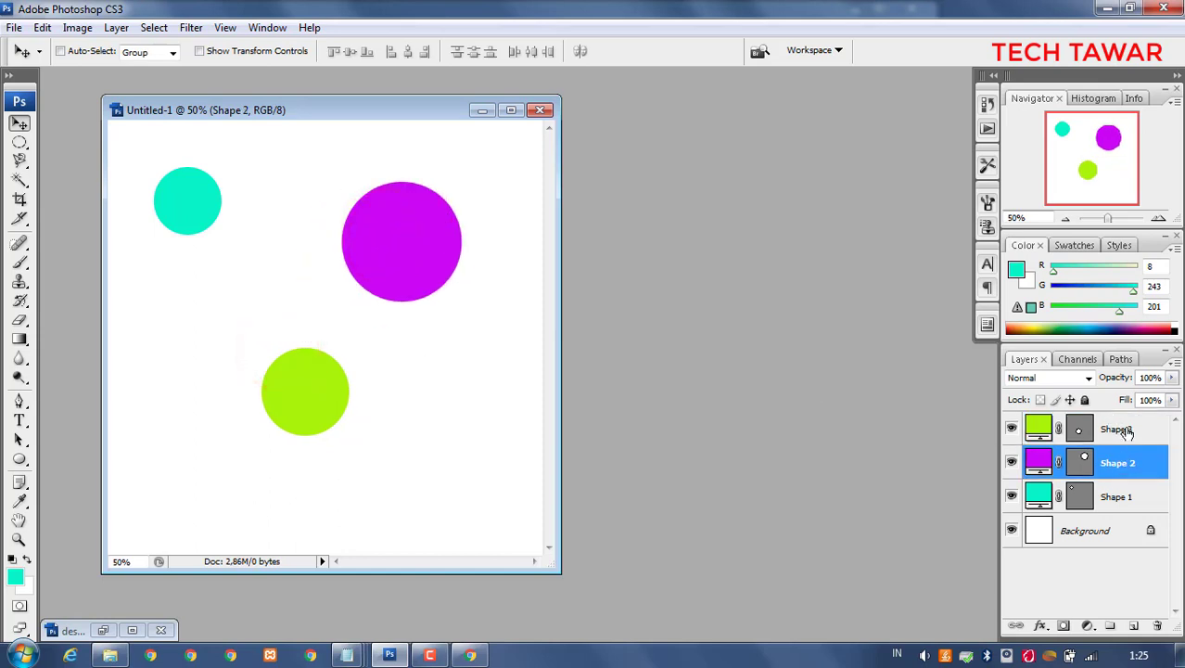
left_click_drag(193, 210, 211, 235)
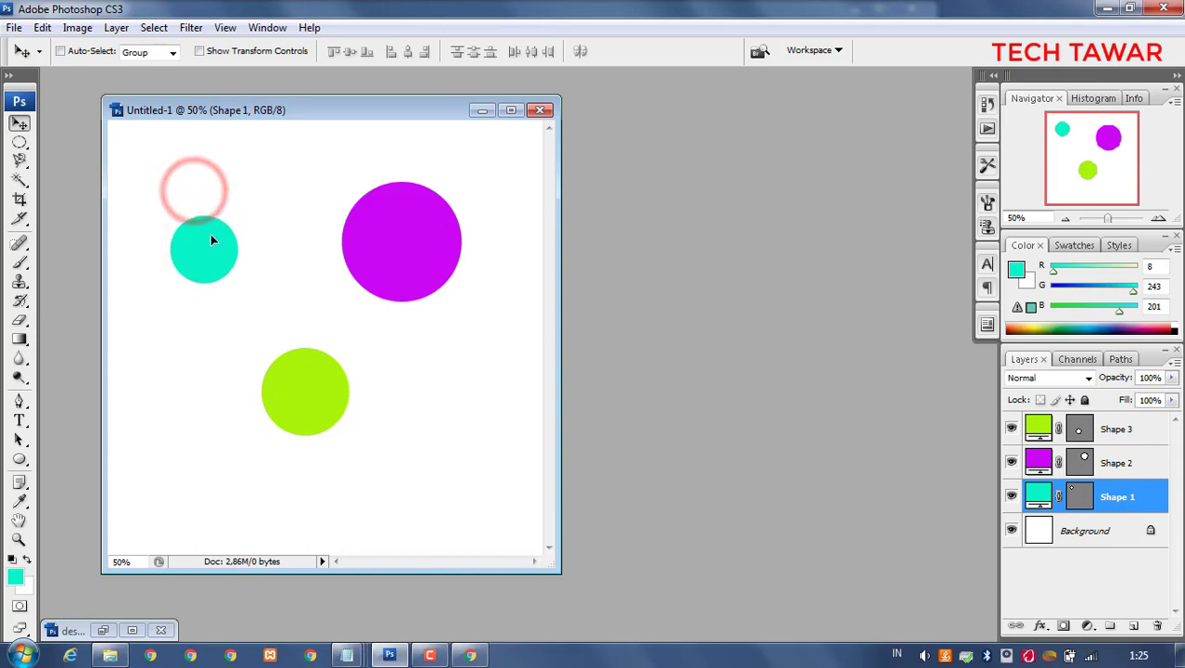
left_click(318, 391)
left_click(414, 243)
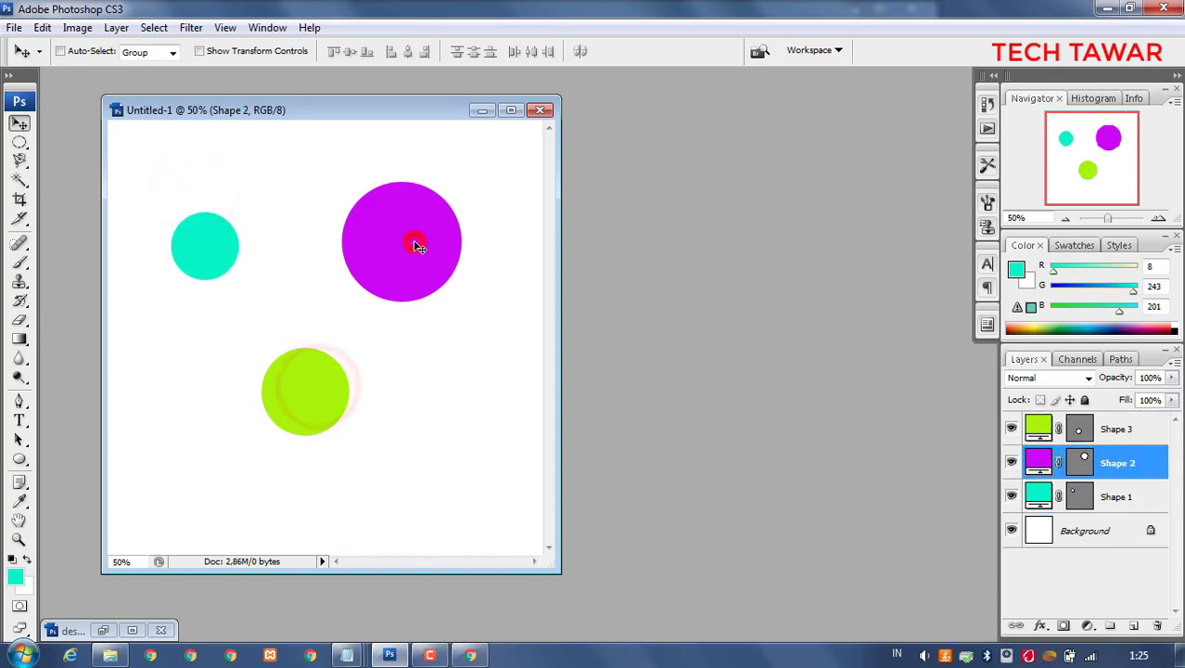
left_click(206, 248)
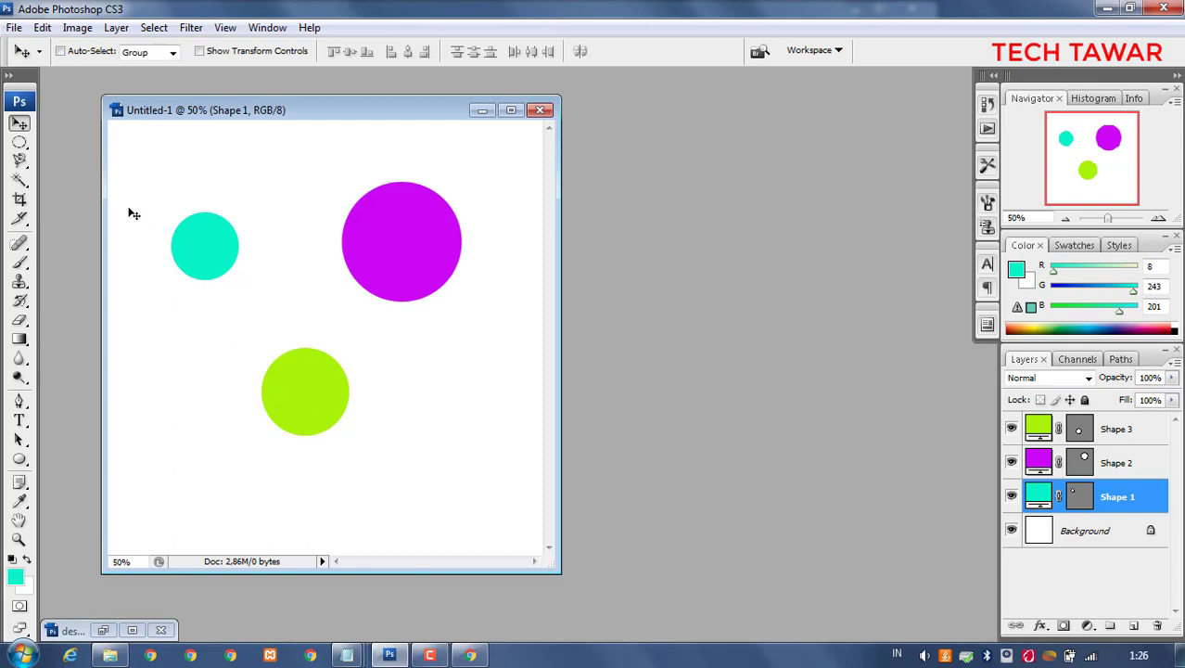
Enable Auto-Select and move the turquoise circle up-left, the purple circle right and the lime circle up-left
left_click(59, 52)
left_click_drag(212, 253, 179, 204)
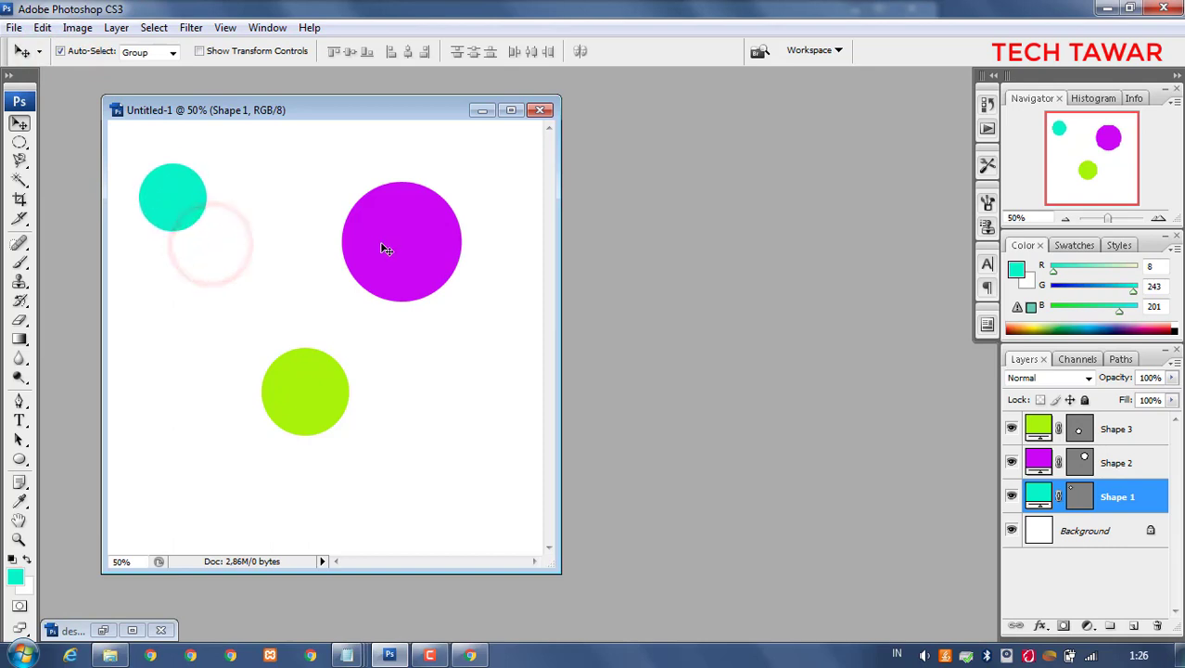
left_click_drag(385, 248, 415, 247)
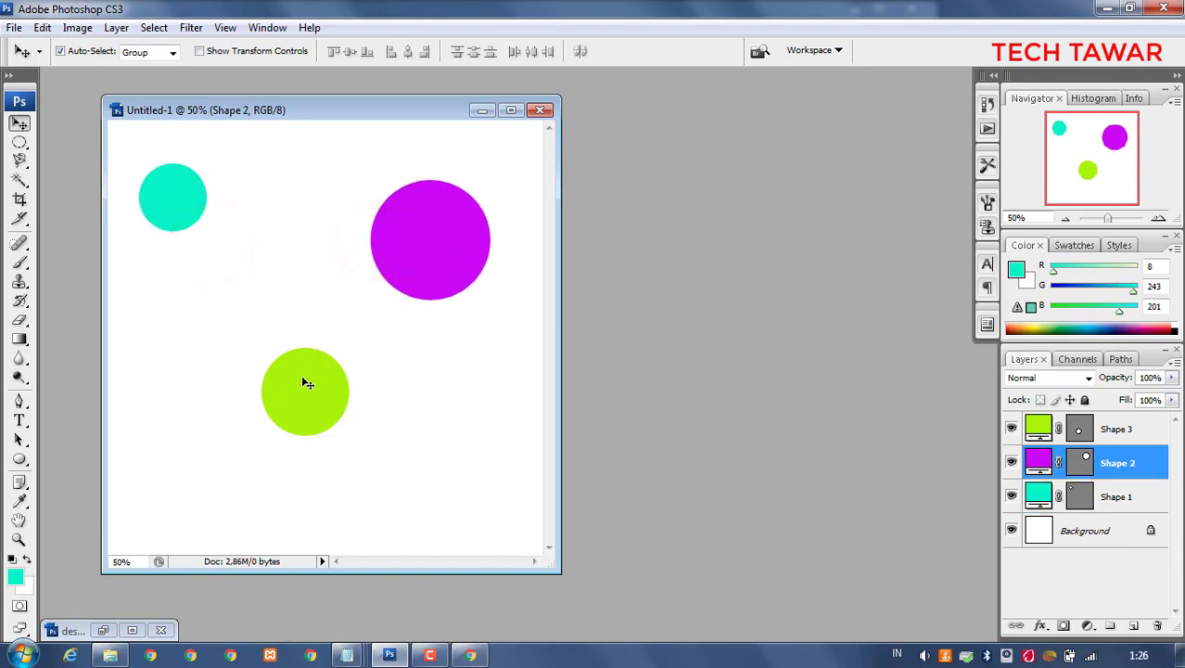
left_click_drag(307, 383, 219, 328)
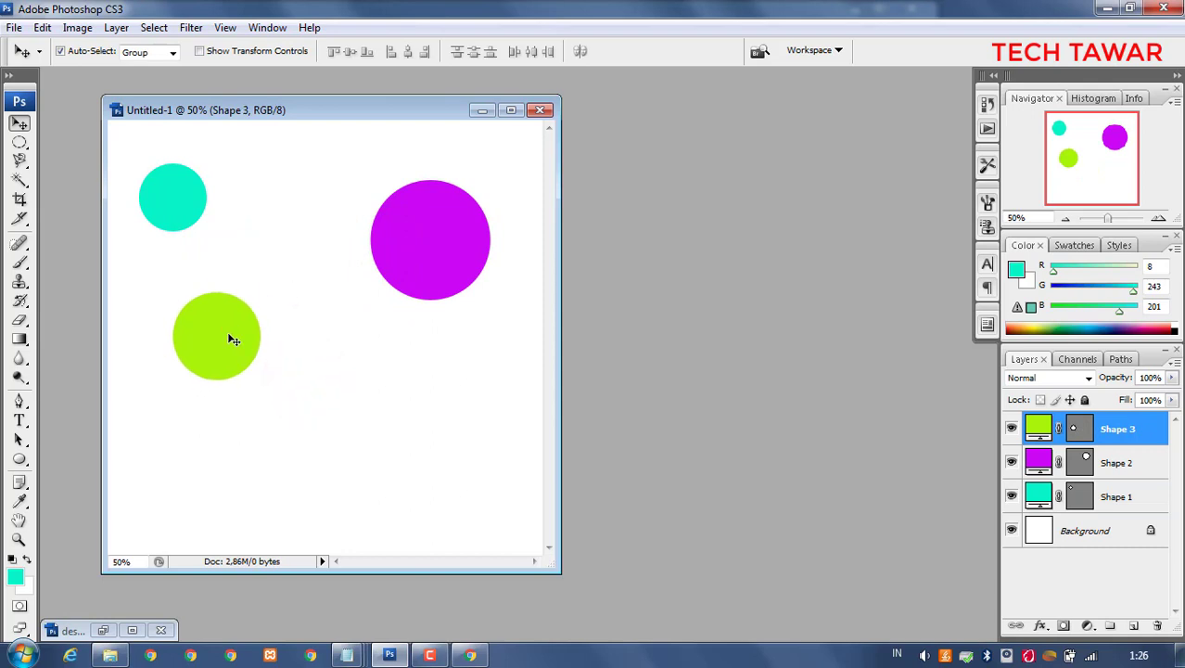
Move the purple circle down and slightly left, and the lime circle to the right
left_click_drag(439, 259, 426, 293)
left_click_drag(228, 319, 285, 314)
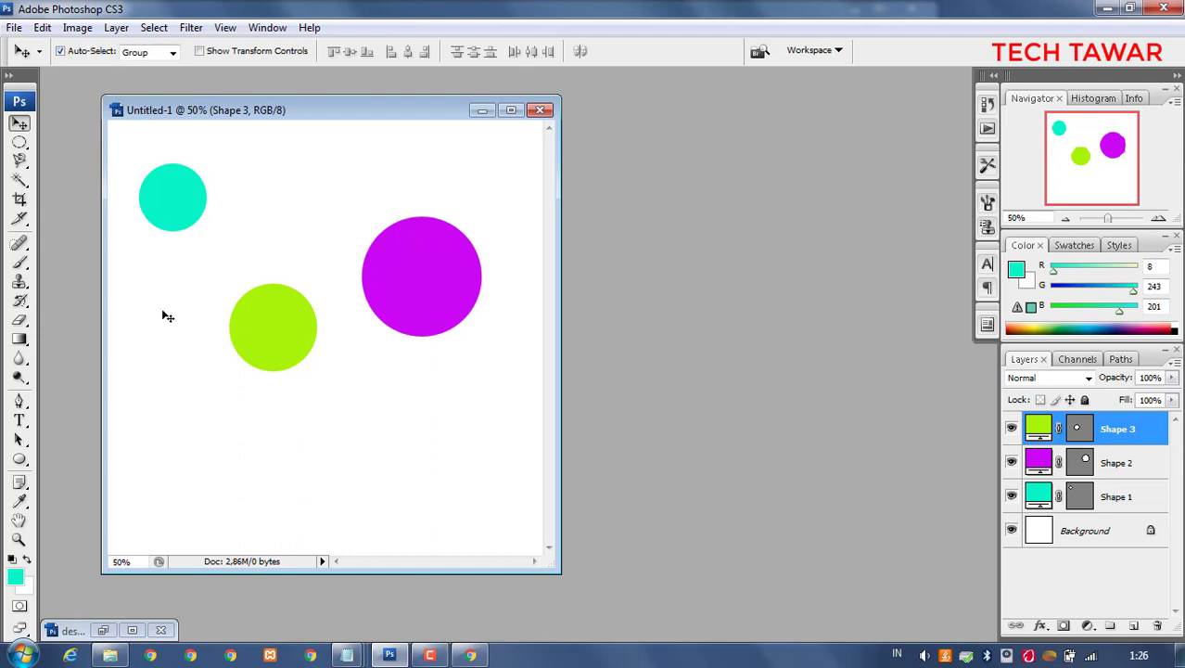
Turn on Show Transform Controls and select the turquoise circle, followed by the purple circle
left_click(199, 53)
left_click(179, 178)
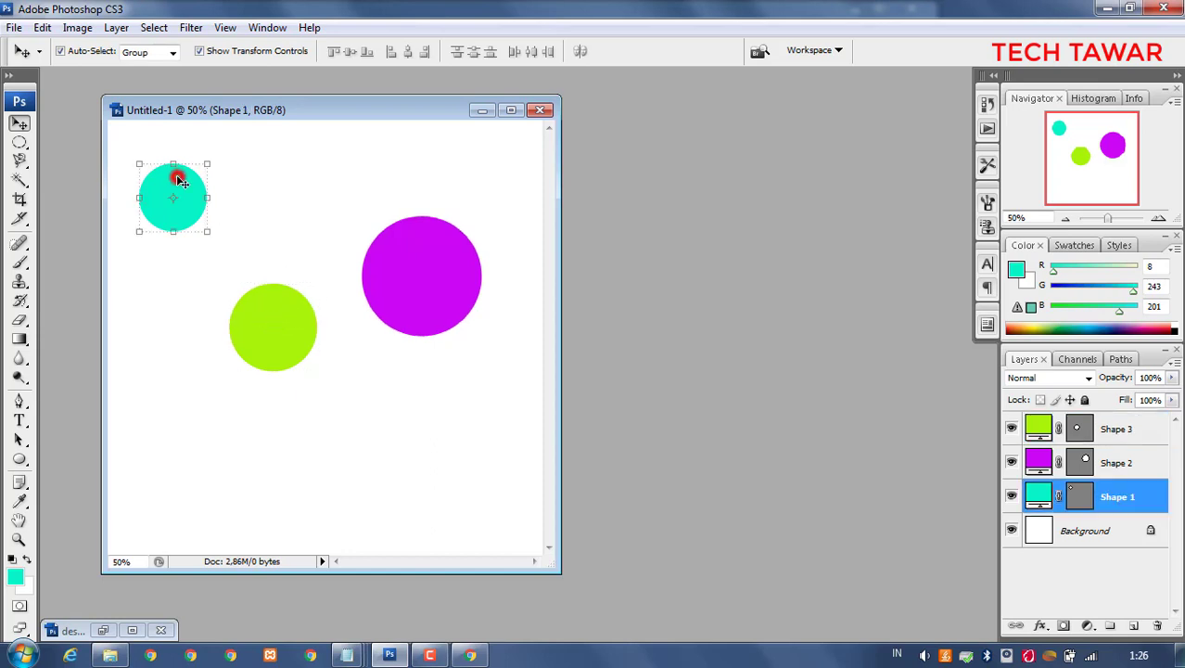
left_click(449, 262)
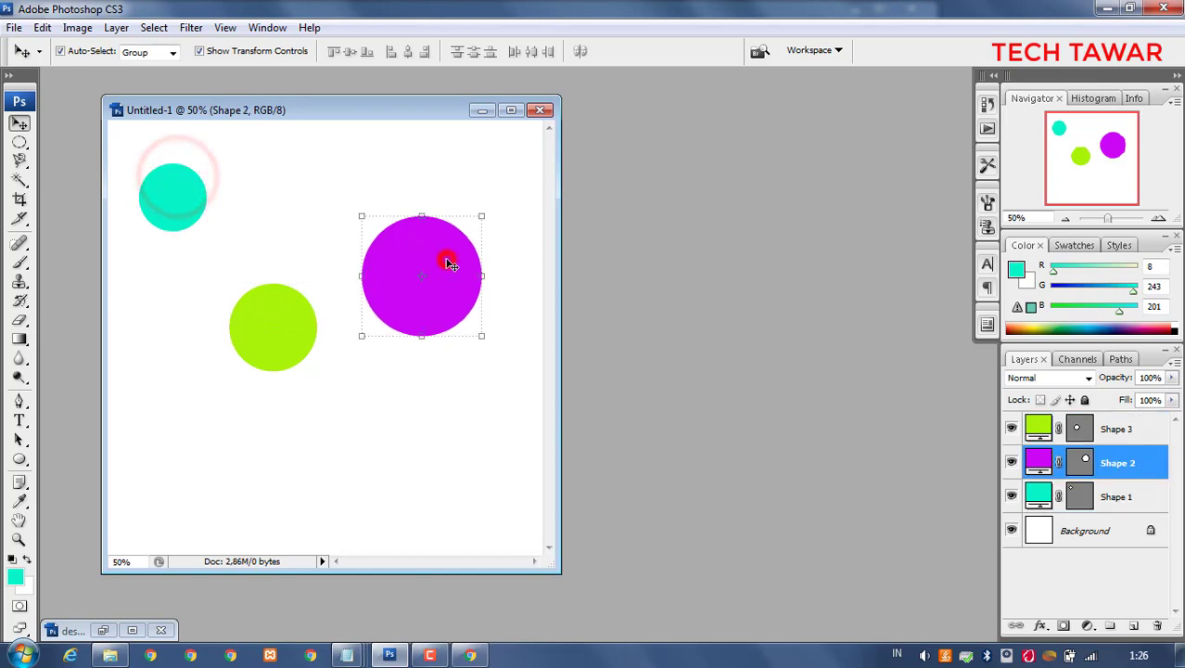
Turn off Show Transform Controls, and shift the turquoise circle slightly down and the purple circle up and to the left
left_click(199, 51)
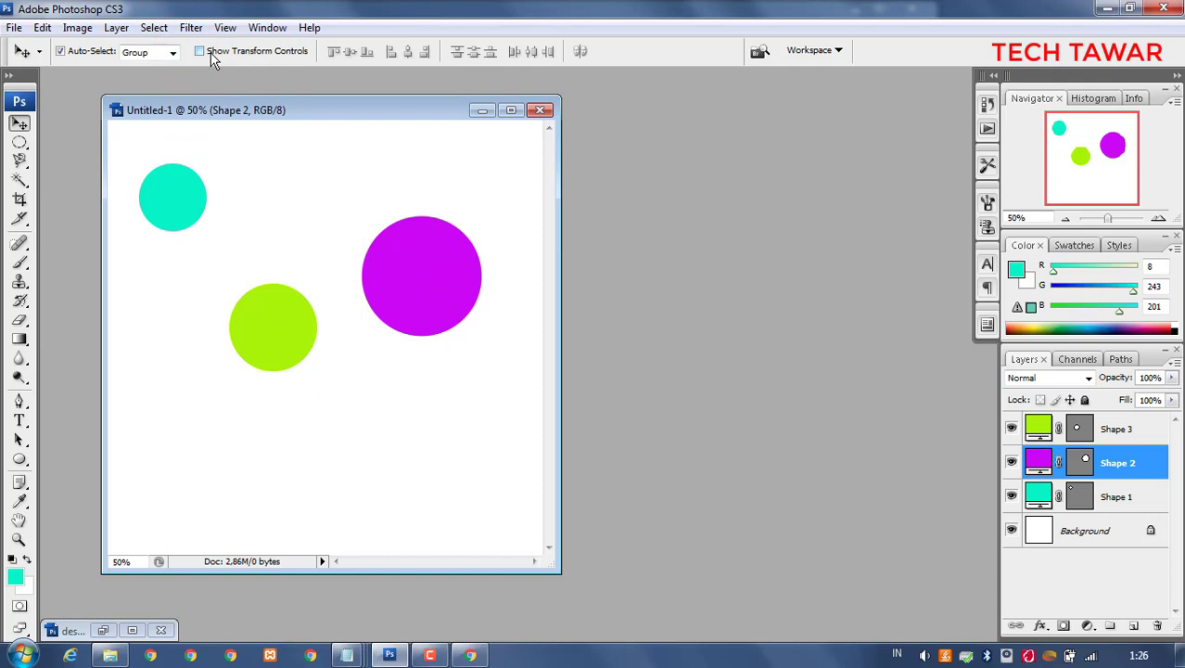
left_click(191, 204)
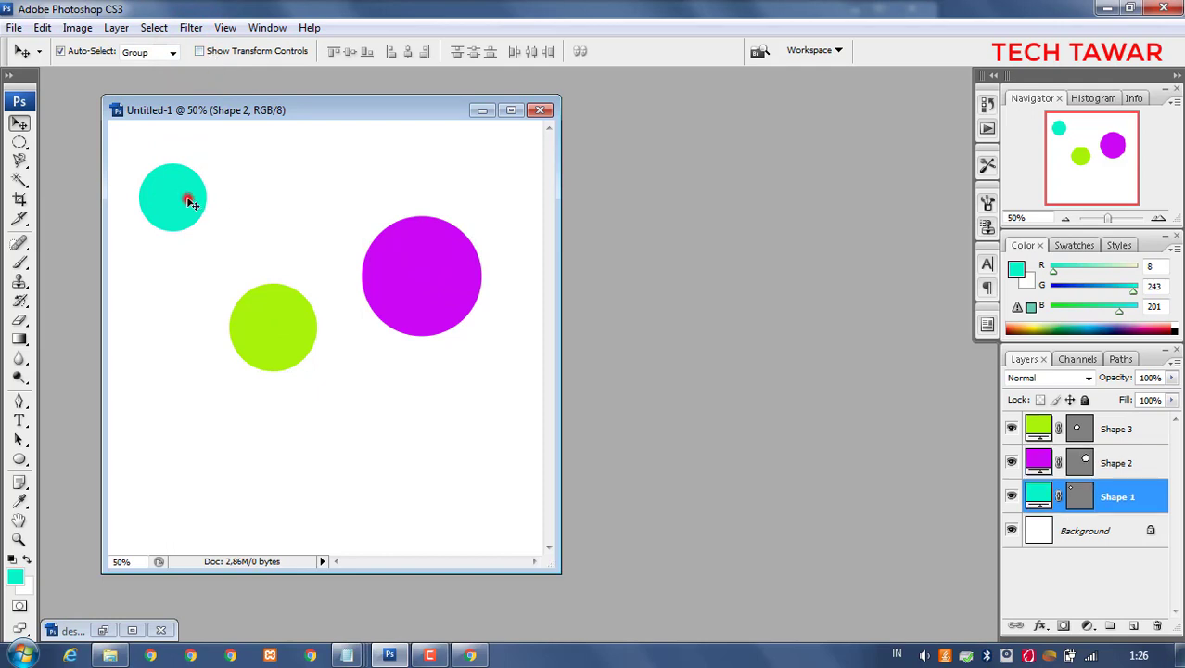
mouse_move(174, 188)
left_mouse_down()
mouse_move(174, 219)
mouse_move(172, 192)
left_mouse_up()
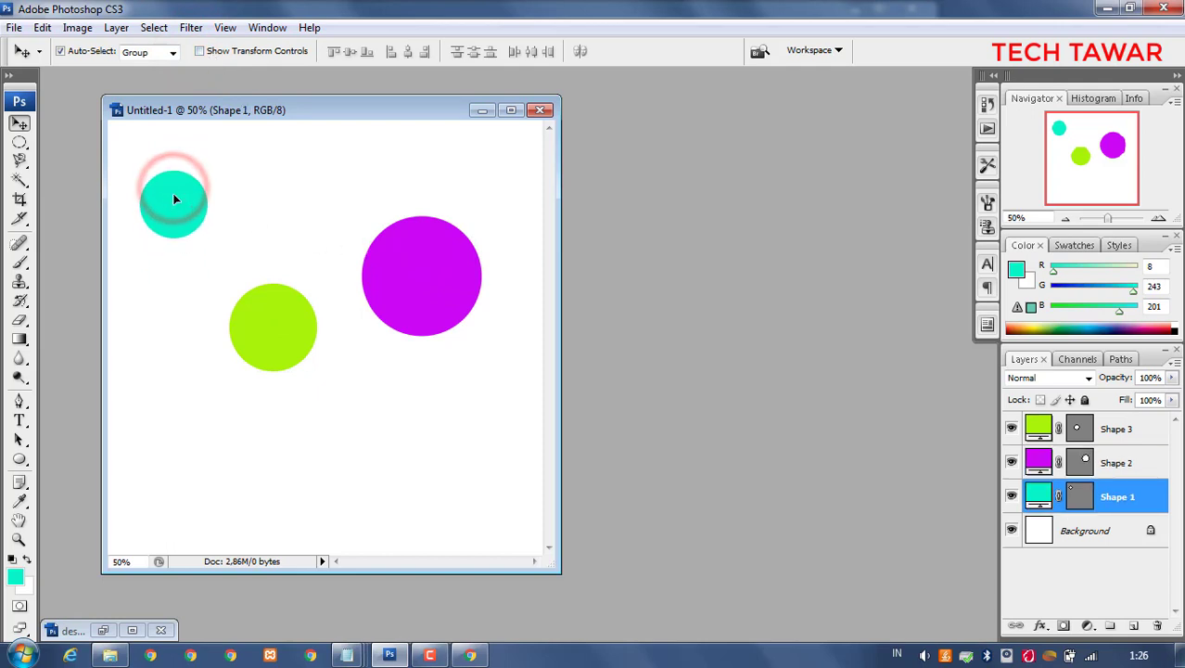
left_click_drag(407, 267, 411, 221)
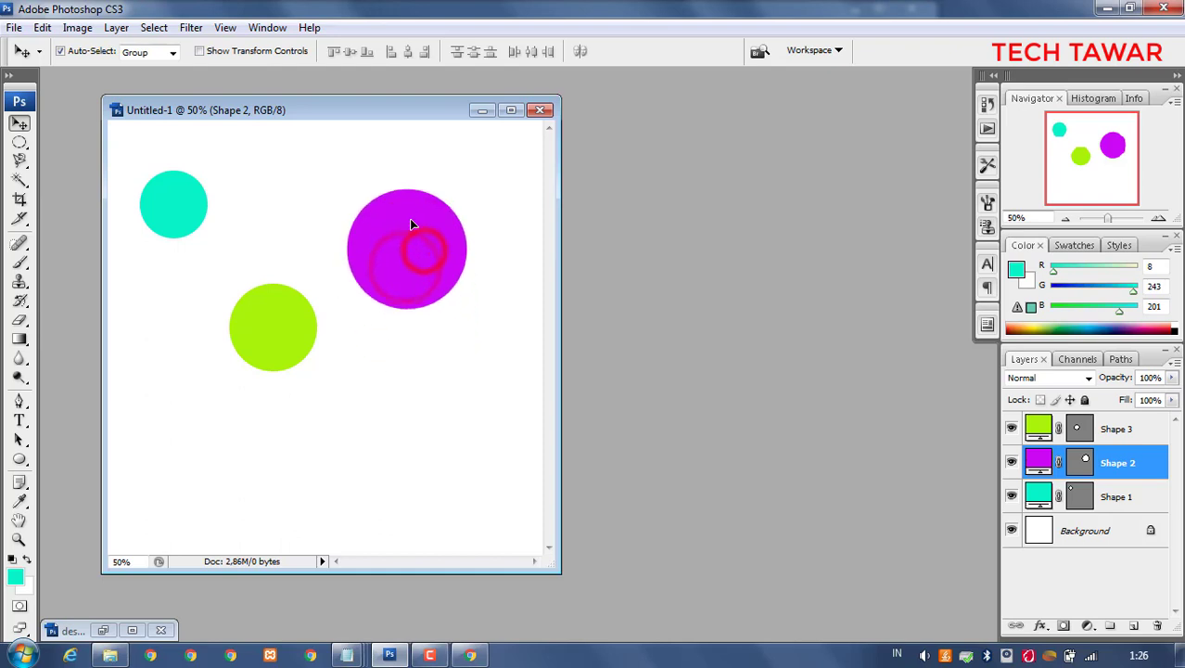
Enable Show Transform Controls and select the turquoise, purple and lime circles in turn on the canvas, ending with the turquoise one
left_click(286, 302)
left_click(199, 52)
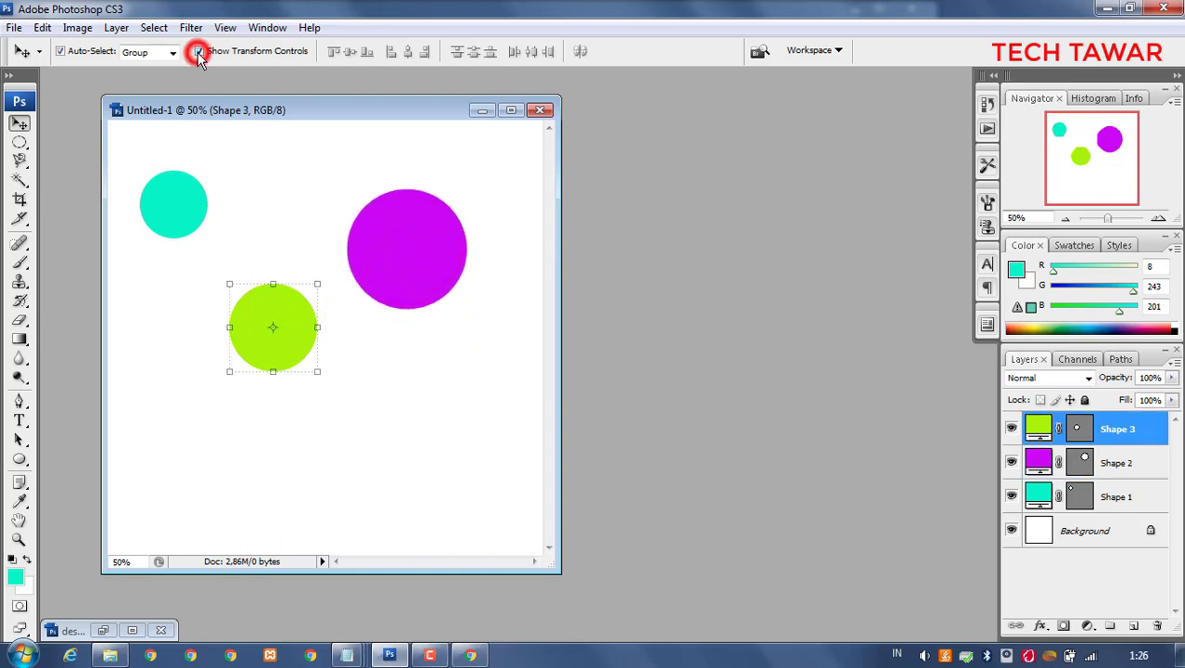
left_click(176, 203)
left_click(416, 240)
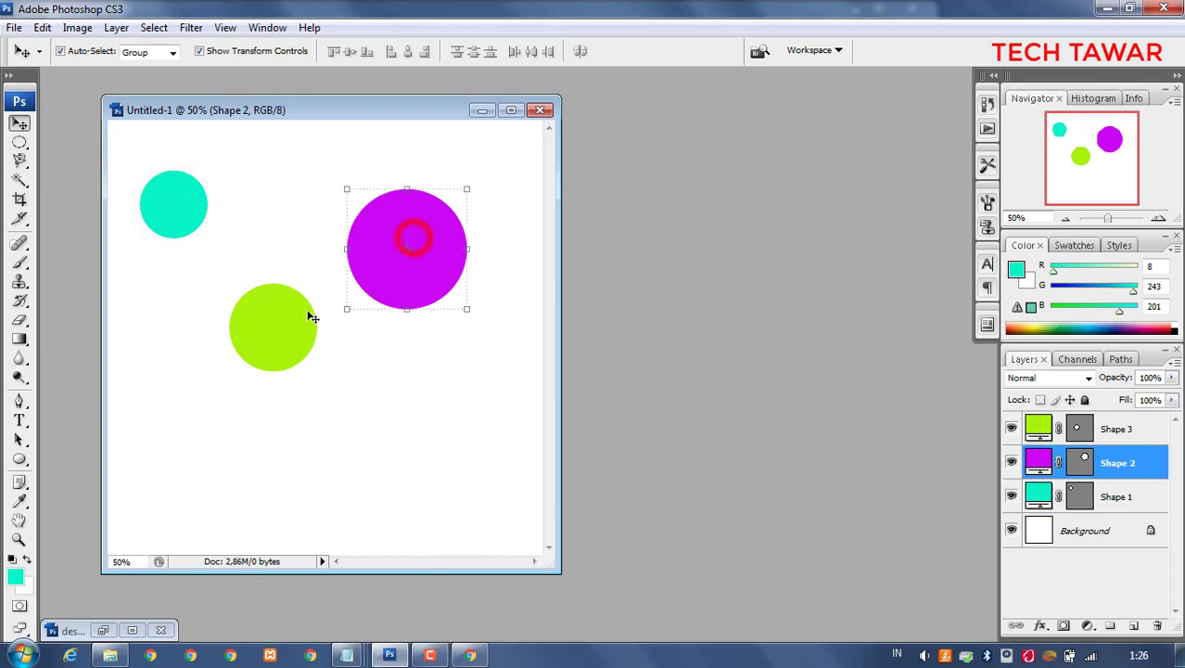
left_click(283, 325)
left_click(181, 209)
left_click(391, 251)
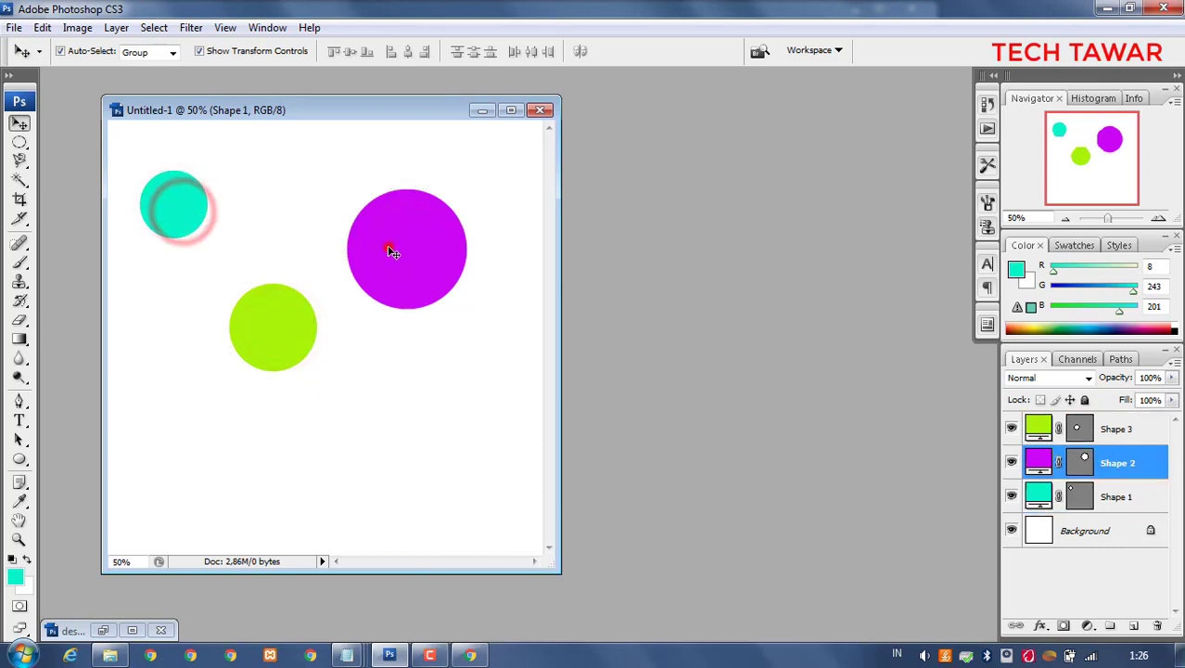
left_click(276, 312)
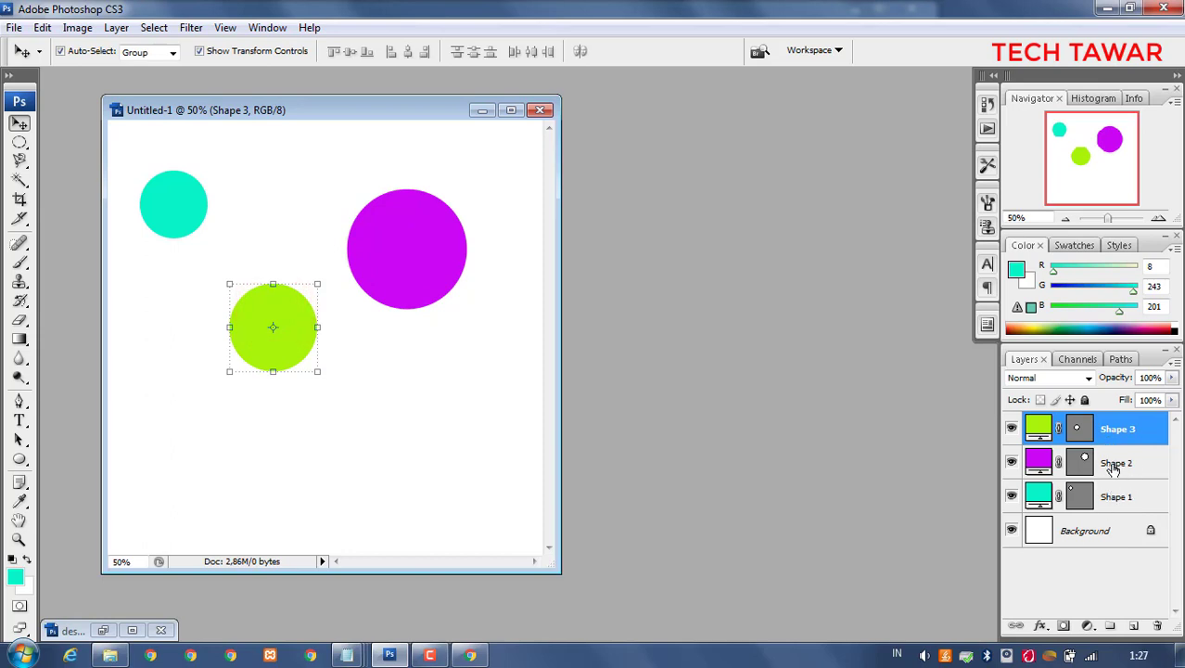
left_click(419, 271)
left_click(279, 336)
left_click(176, 192)
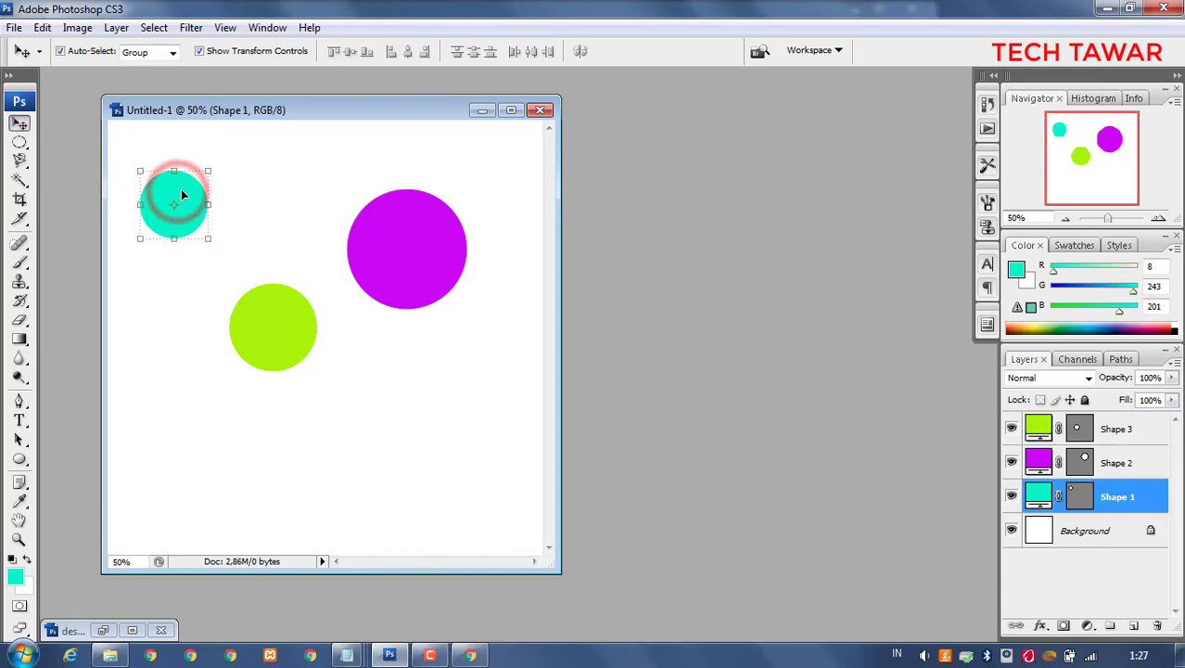
Move the turquoise circle slightly up and to the right on the canvas, and reposition the Untitled-1 window
left_click_drag(176, 191, 213, 184)
key("ctrl+z")
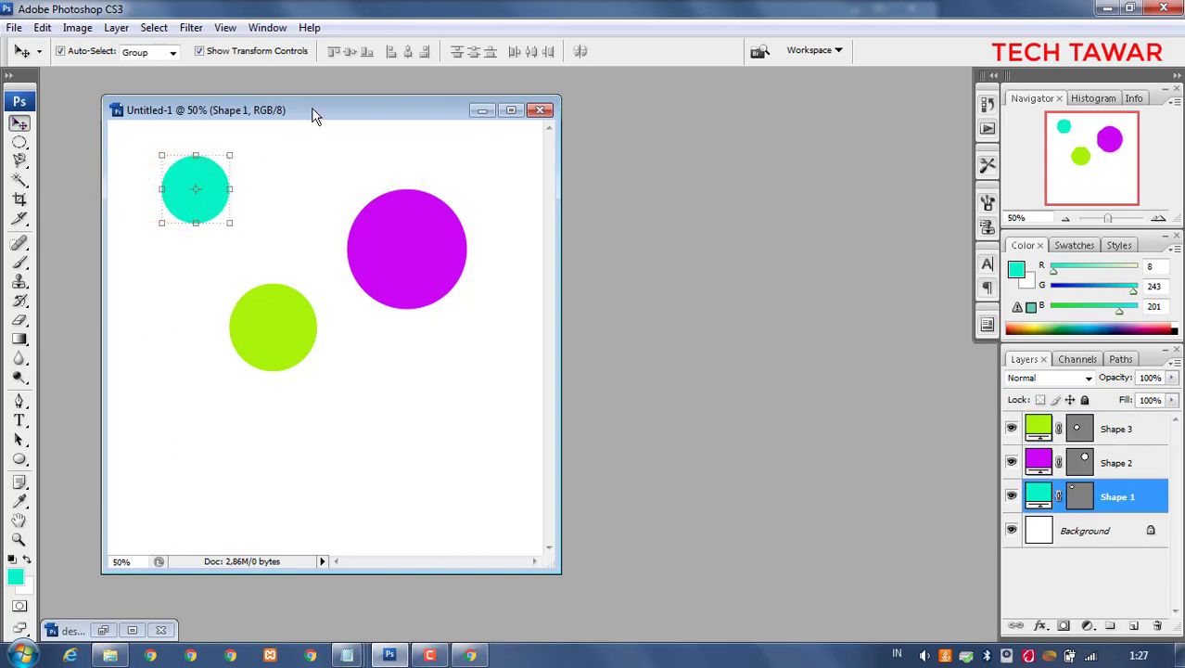
left_click_drag(312, 110, 287, 107)
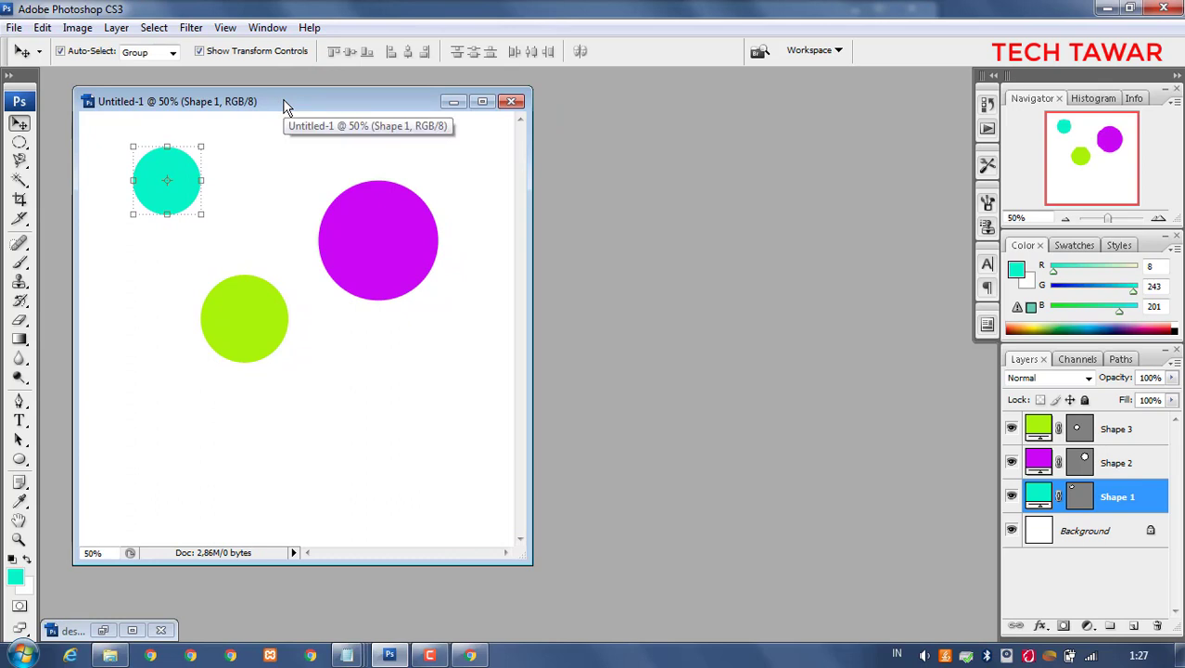
Open z-fb-baru.png, z-Logo WA Vector.png, z-logo-youtube-png-rond-2.png and z-twitter-bird-logo-png-3.png together in Photoshop from the image folder on drive D
left_click(110, 654)
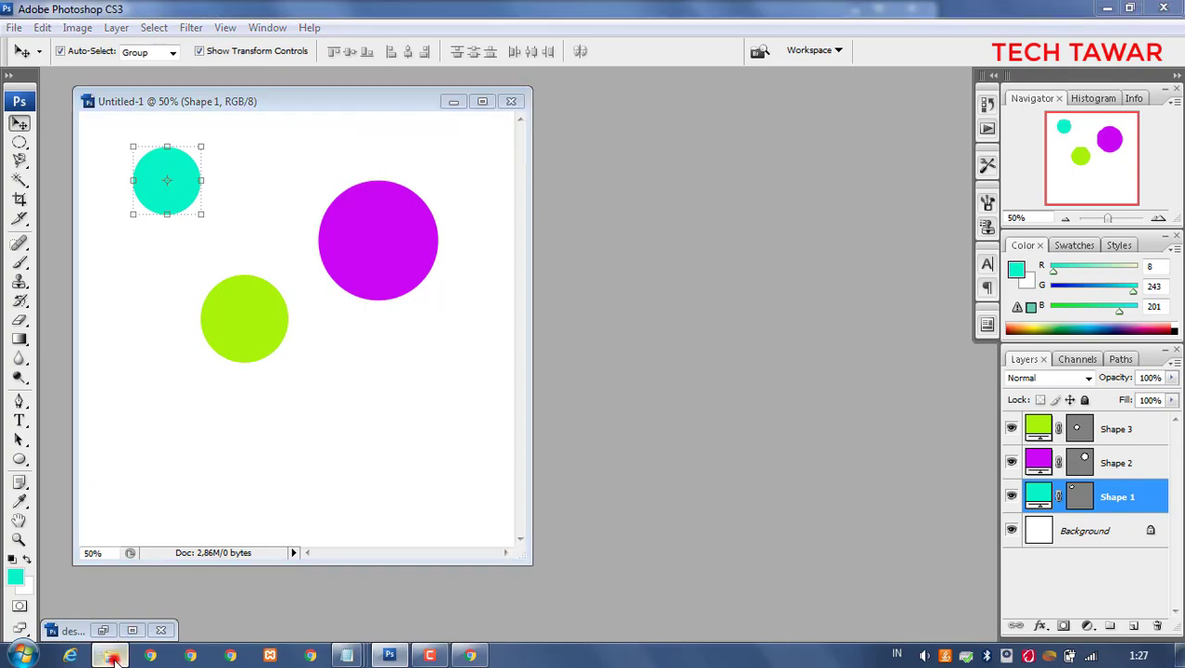
scroll(767, 376, "down", 10)
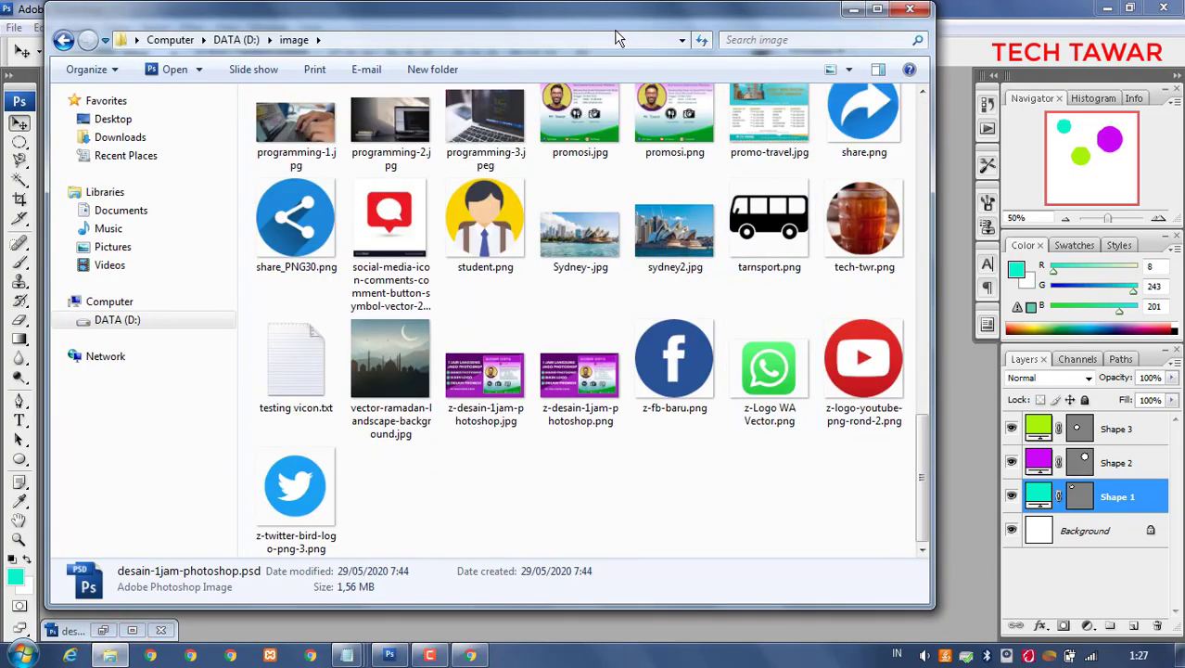
left_click_drag(611, 21, 857, 44)
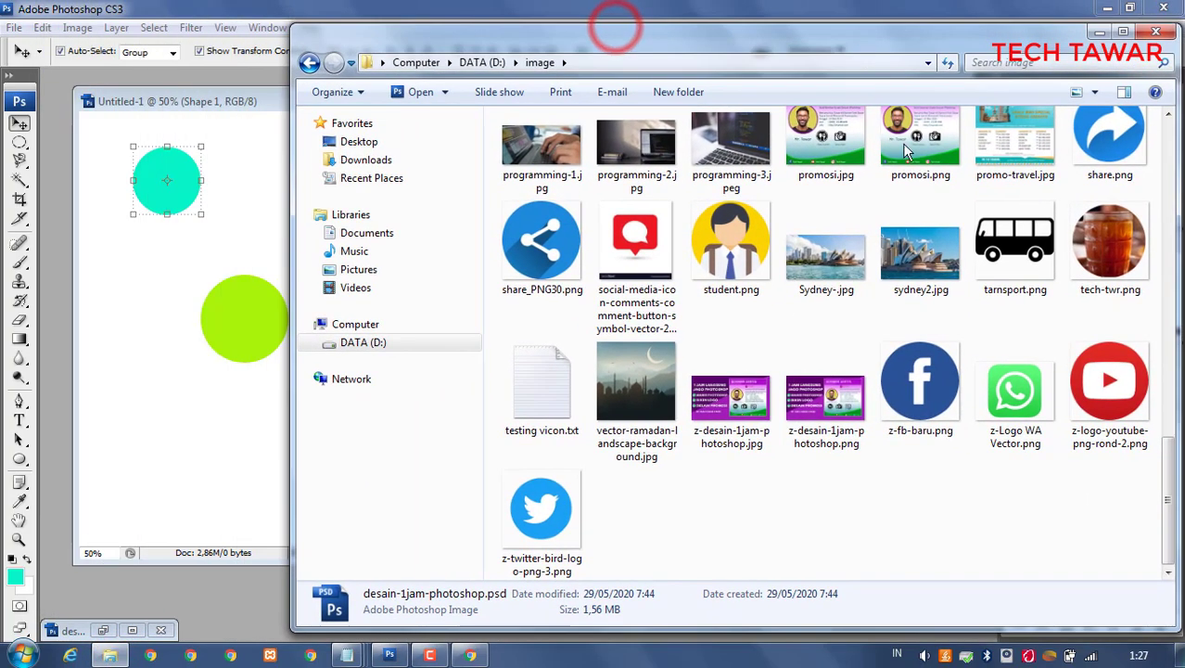
left_click(920, 390)
left_click(1015, 399, "ctrl")
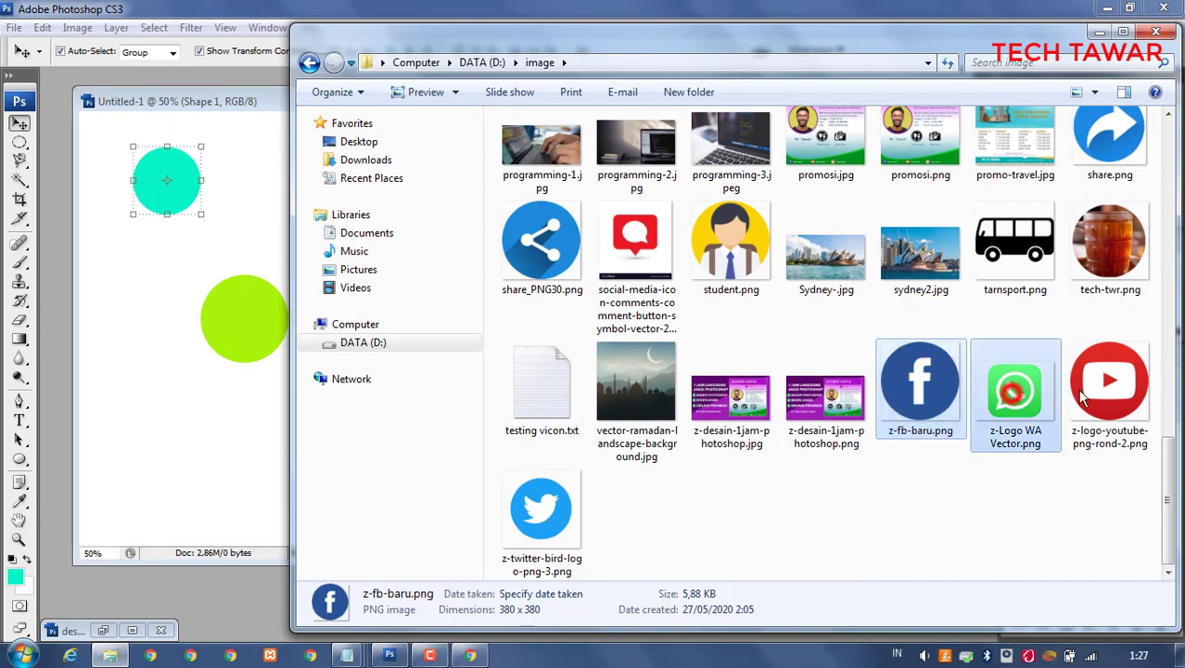
left_click(1109, 389, "ctrl")
left_click(547, 508, "ctrl")
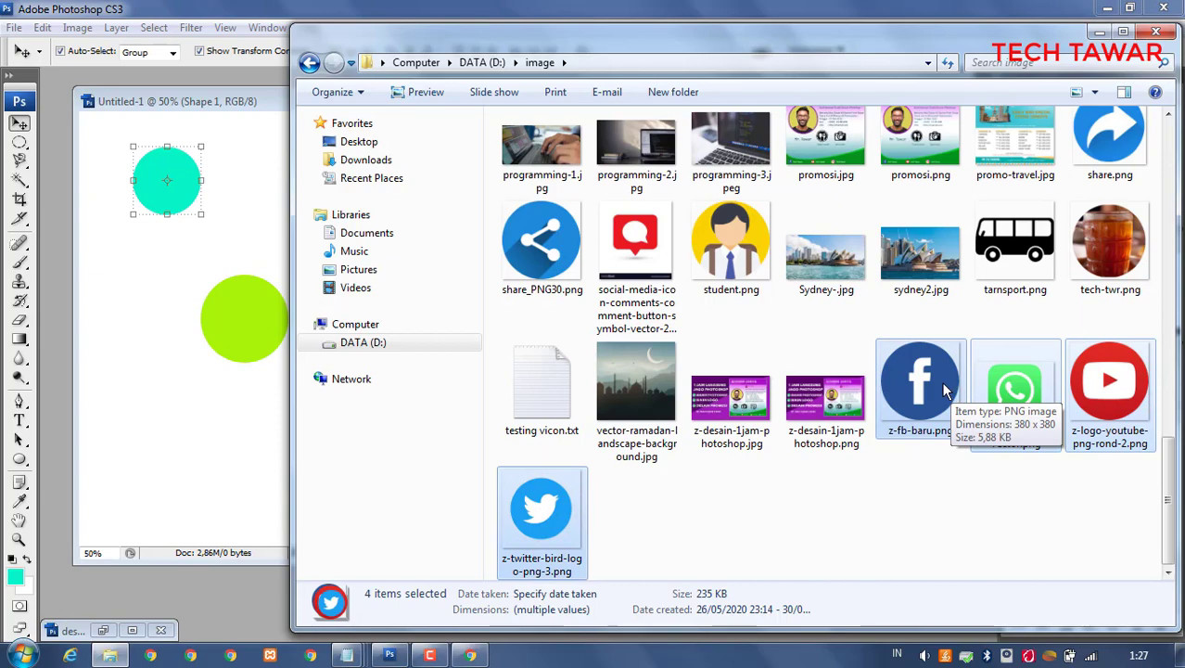
left_click_drag(940, 381, 200, 296)
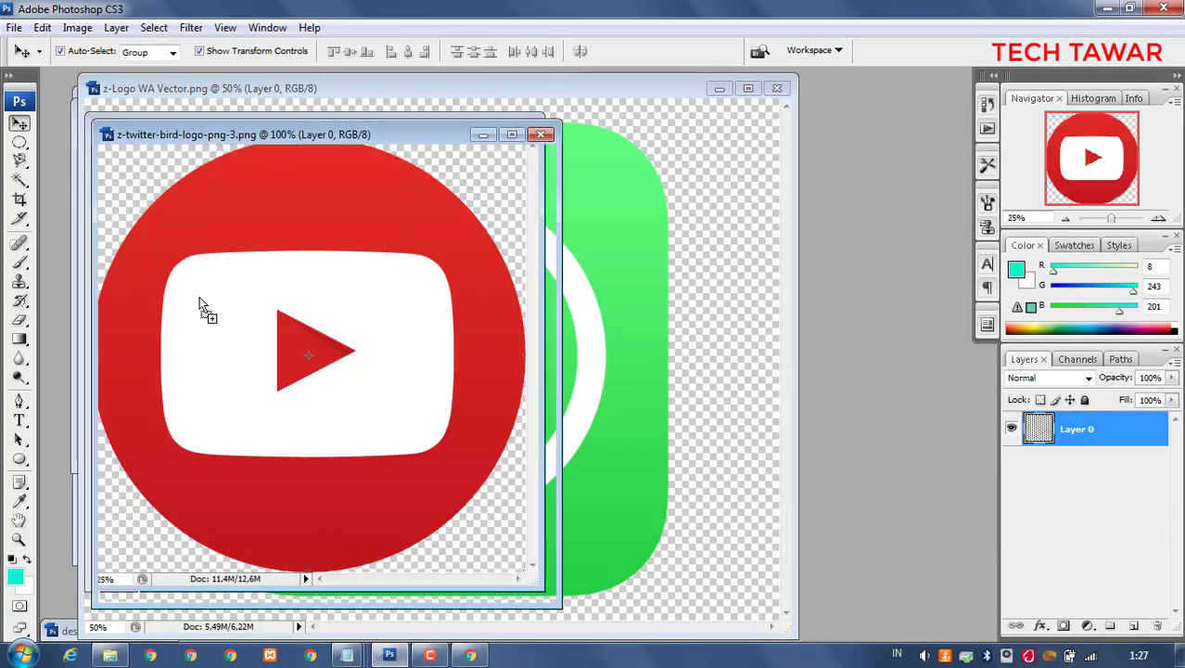
Resize the Twitter logo image to 300 x 300 pixels and move its window clear of the other images
right_click(309, 144)
left_click(339, 164)
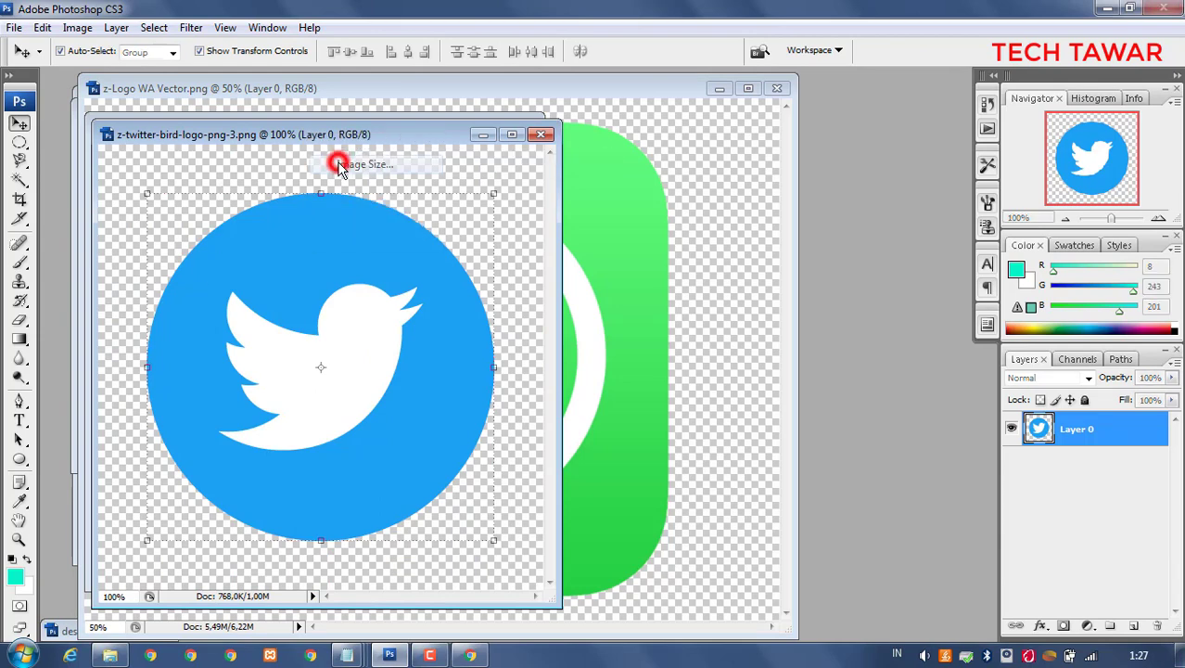
type("300")
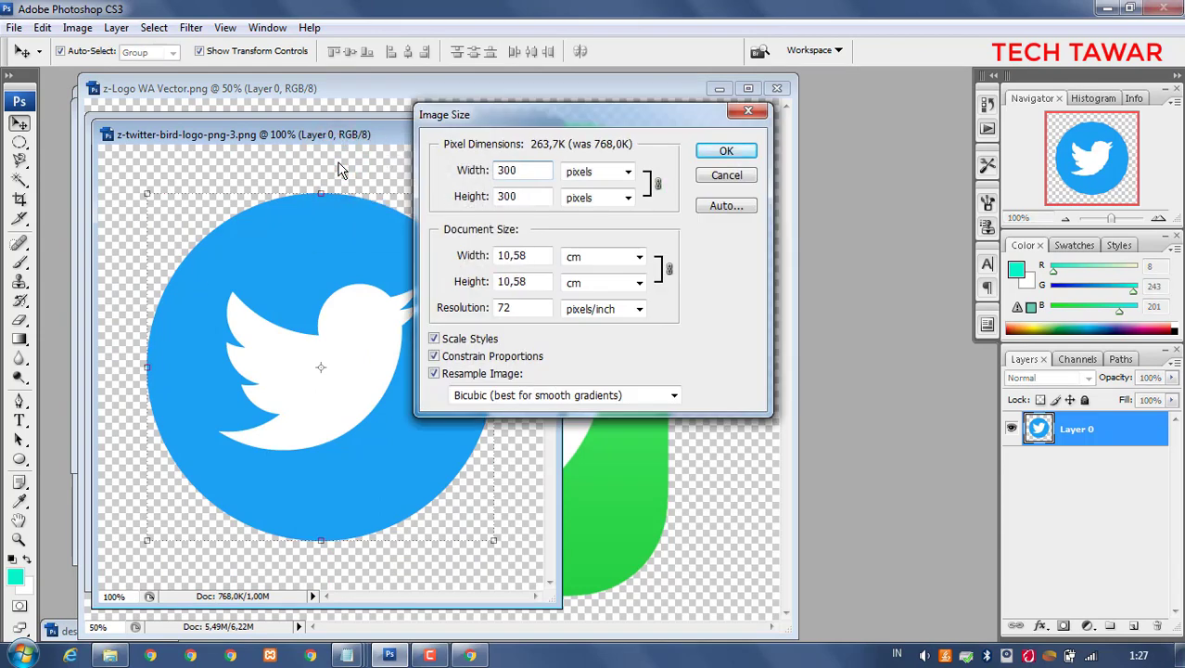
key("Return")
left_click_drag(224, 130, 666, 254)
Resize the YouTube logo image to 300 x 300 pixels and move its window off the WhatsApp image
right_click(362, 128)
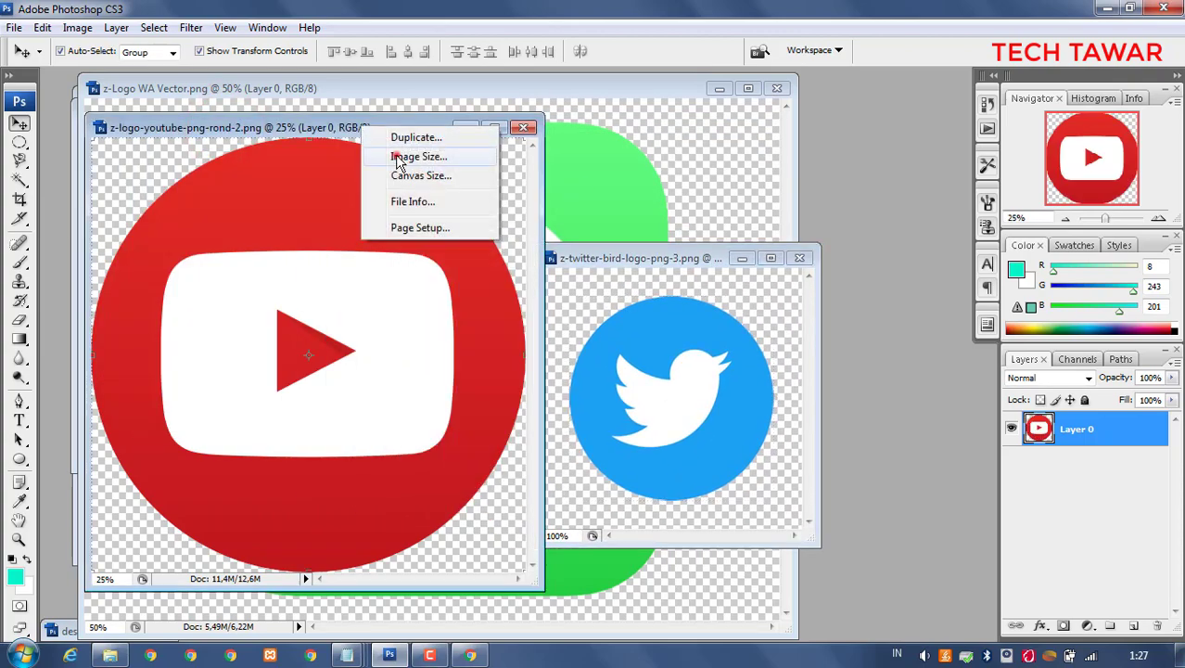
left_click(408, 157)
type("300")
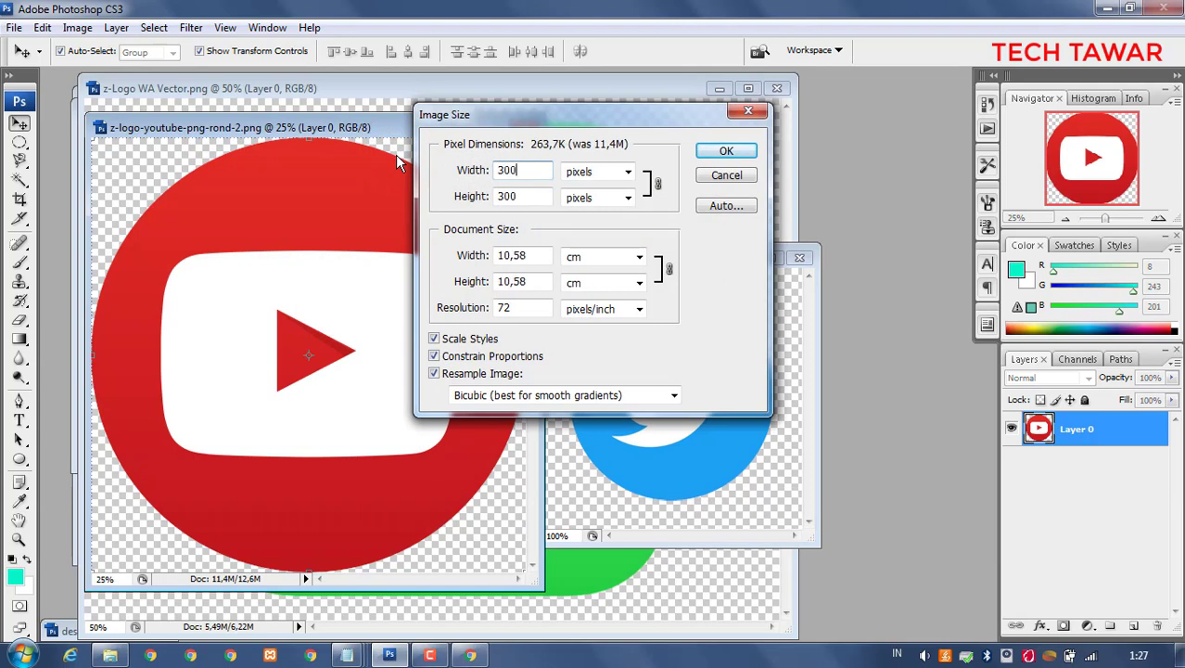
key("Return")
left_click(167, 117)
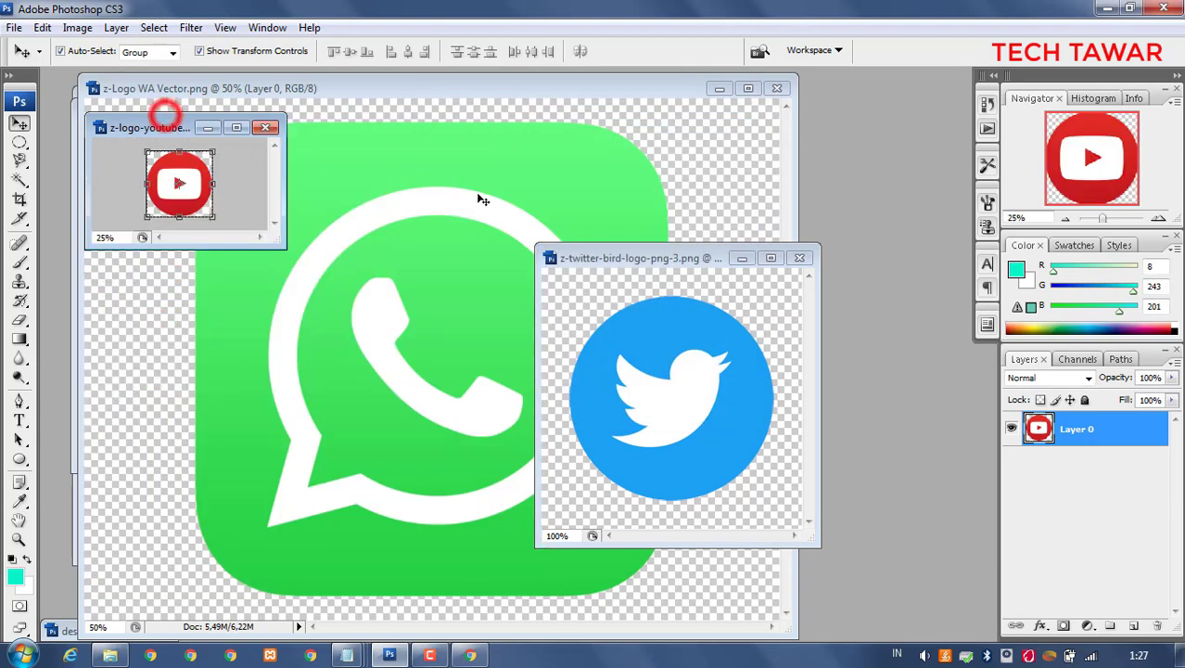
left_click_drag(167, 127, 771, 220)
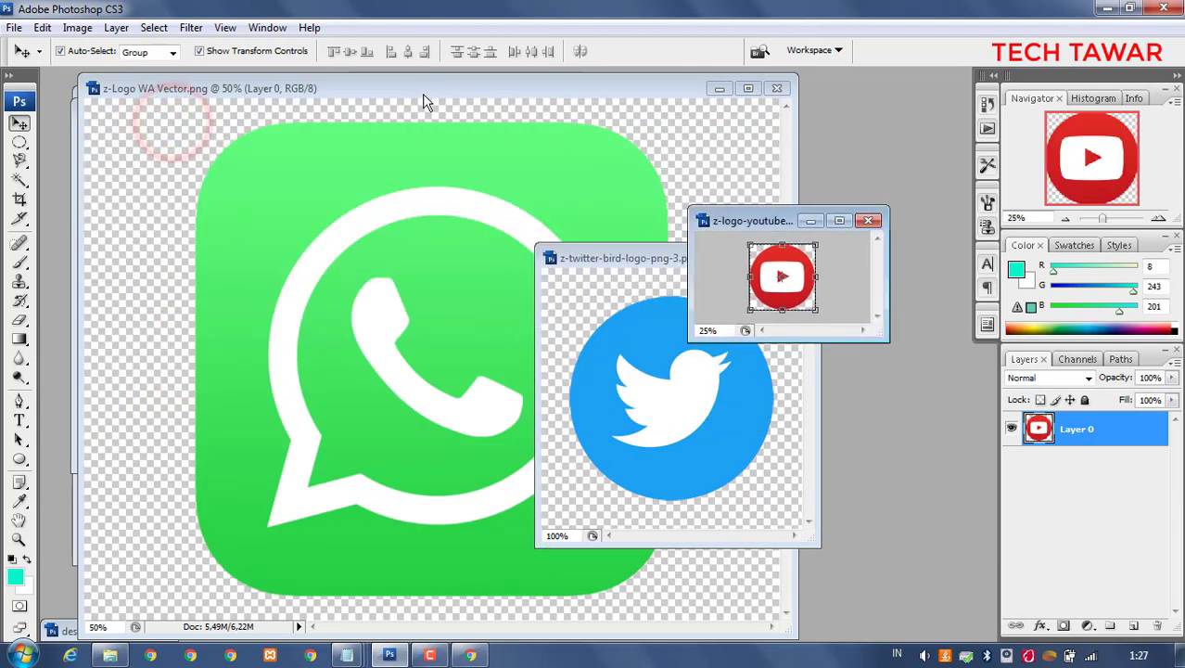
Resize the WhatsApp logo image to a width of 300 pixels and move its window next to the YouTube one
right_click(414, 83)
left_click(445, 115)
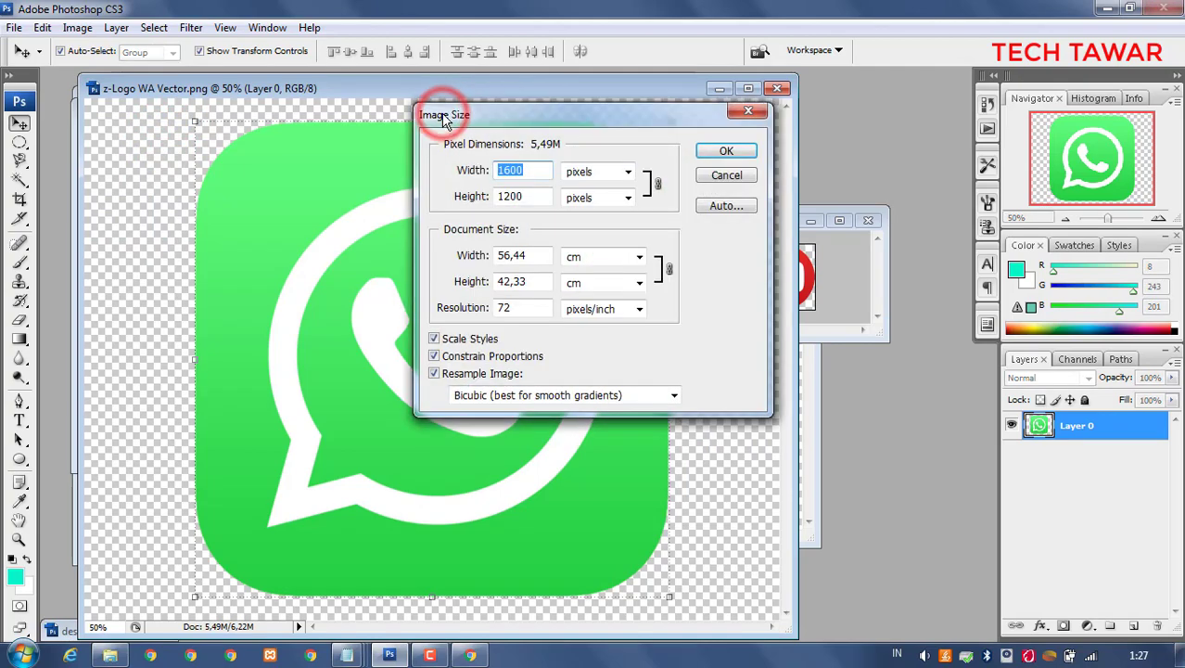
type("300")
key("Return")
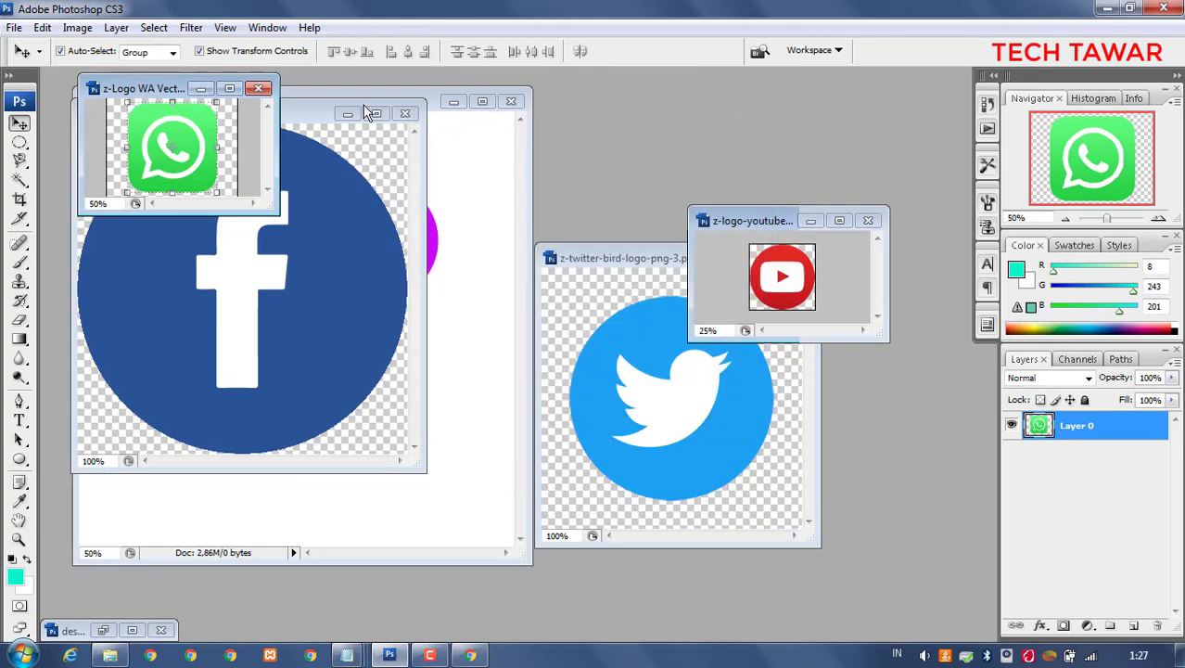
left_click_drag(148, 88, 807, 312)
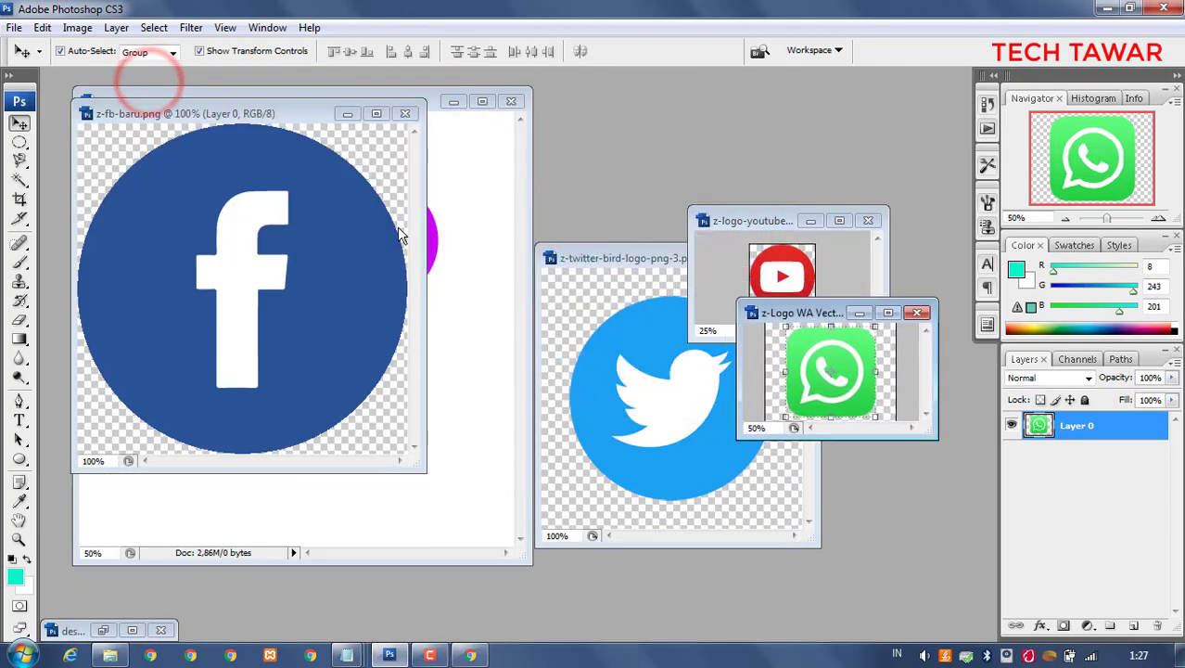
Resize the Facebook logo image to 300 x 300 pixels and move its window off the Untitled-1 document
right_click(221, 116)
left_click(264, 131)
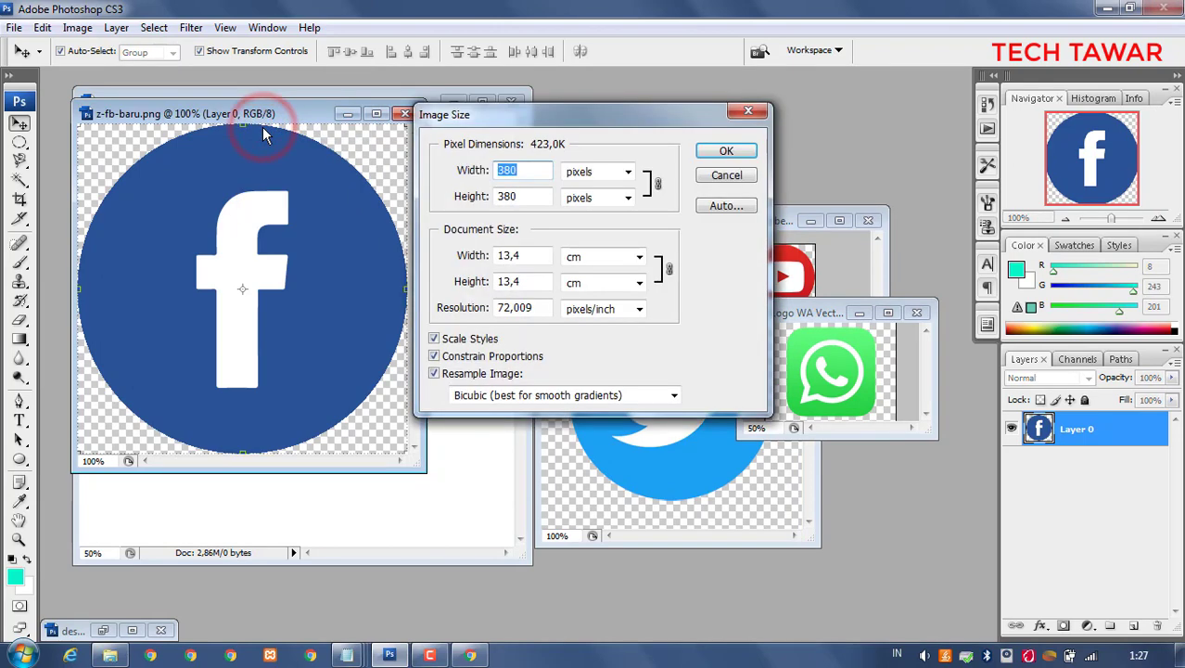
type("300")
key("Return")
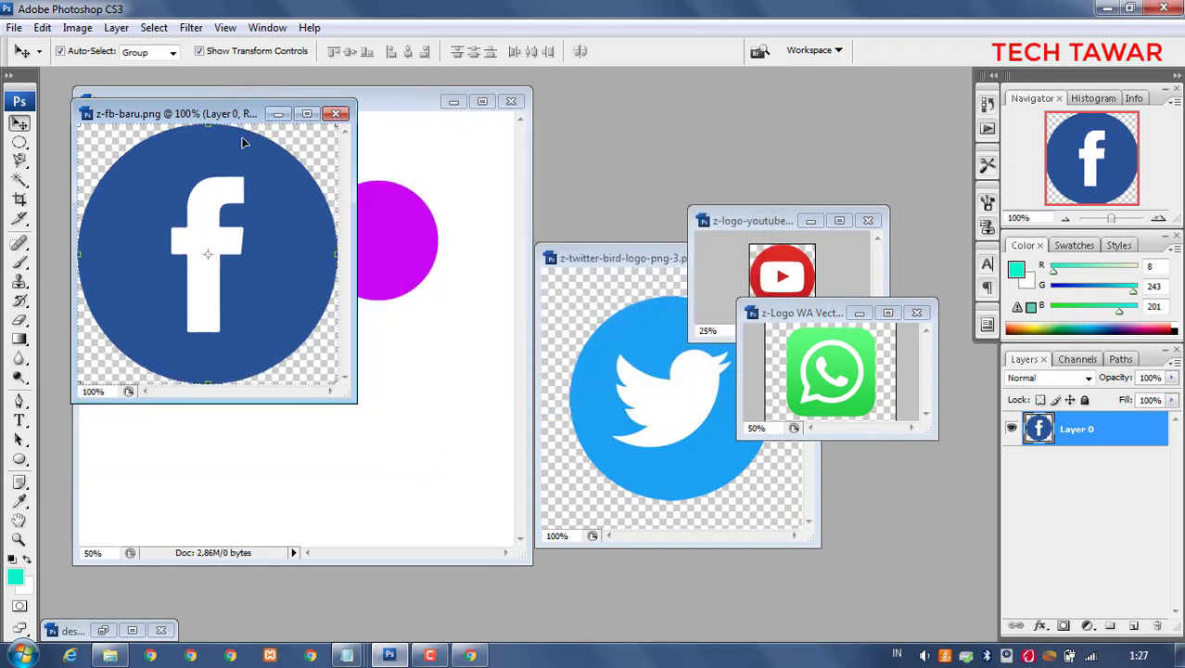
left_click_drag(225, 119, 718, 362)
Copy the Twitter logo into the lower-left area of the Untitled-1 canvas and the Facebook logo just to its right
left_click(629, 258)
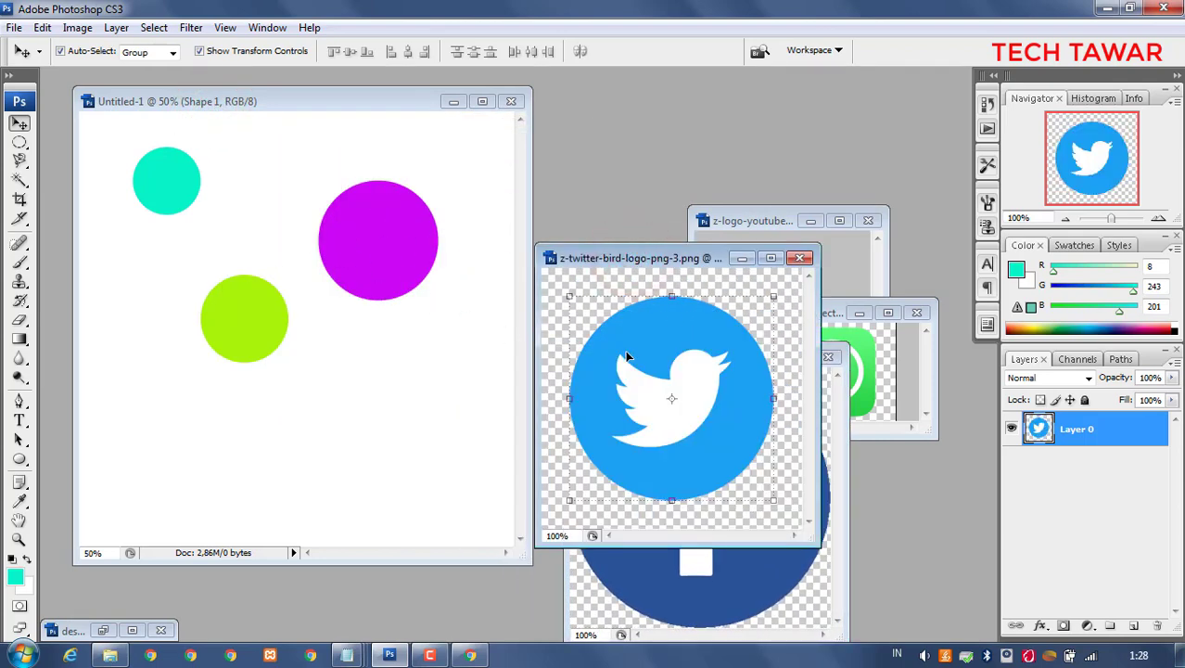
left_click(711, 366)
left_click_drag(637, 261, 655, 139)
left_click_drag(684, 241, 162, 438)
left_click(664, 495)
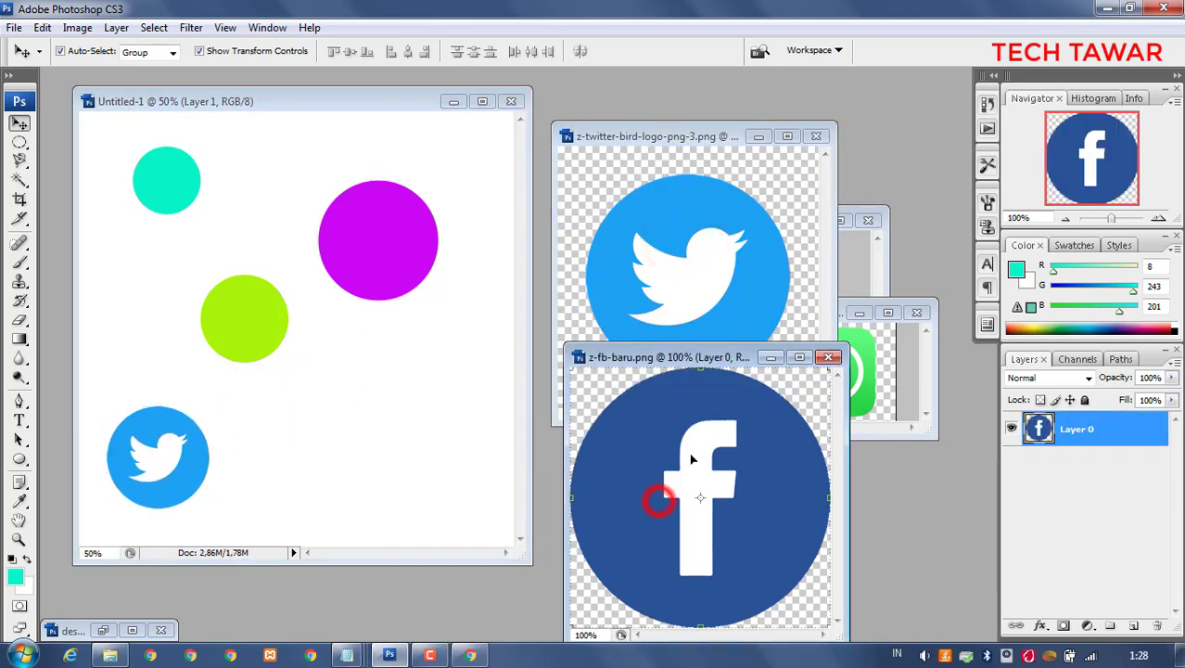
left_click_drag(702, 428, 299, 422)
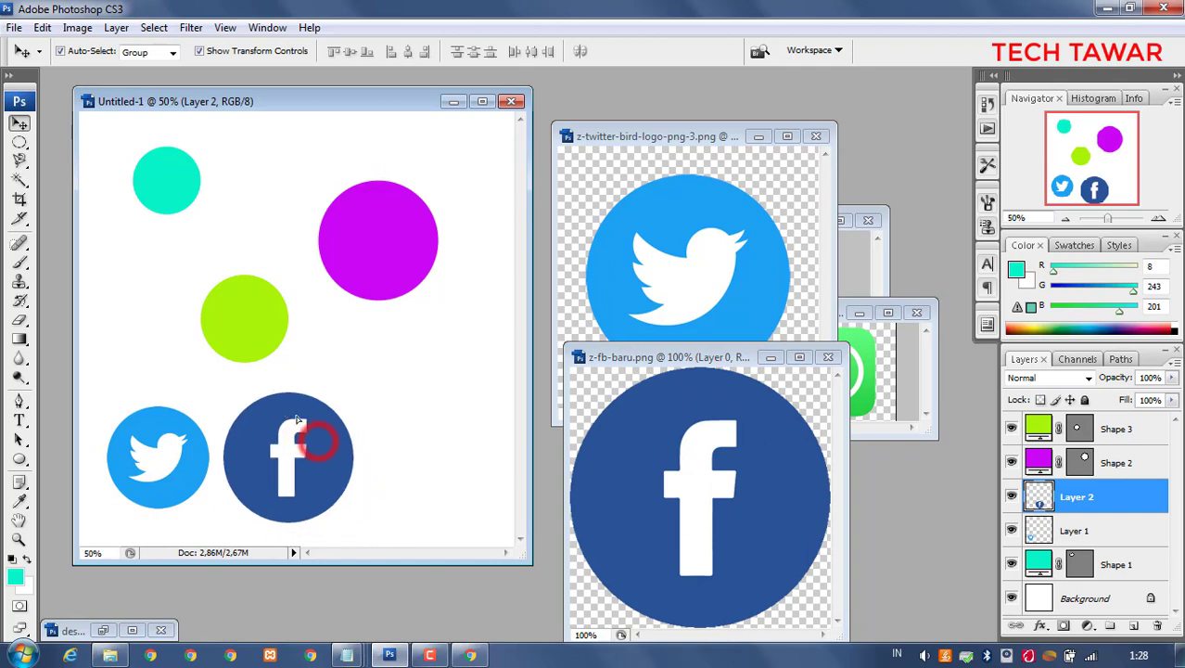
left_click(880, 362)
left_click_drag(831, 360, 473, 421)
key("ctrl+z")
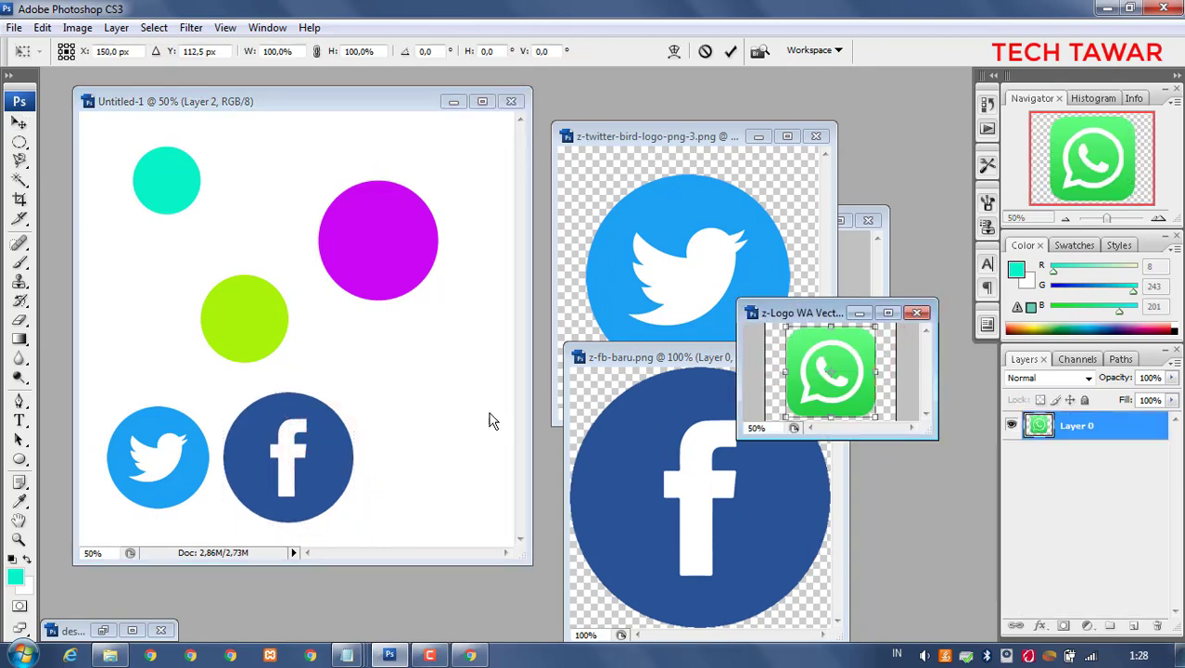
left_click_drag(855, 349, 427, 359)
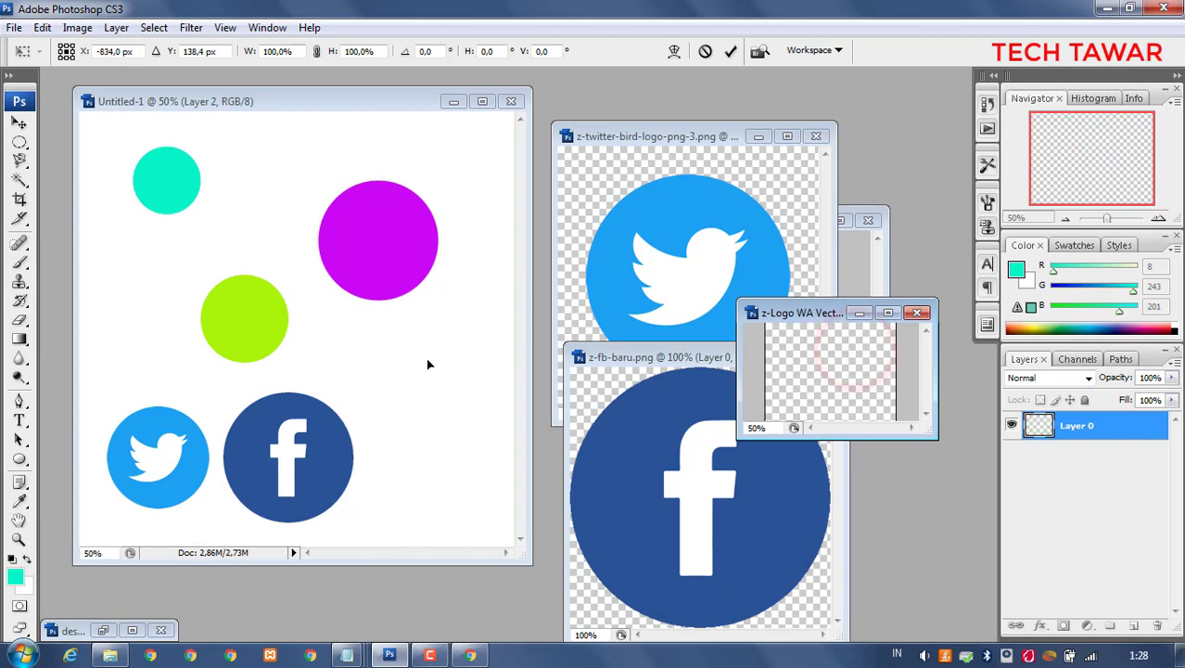
key("ctrl+z")
Copy the WhatsApp logo to the right of the Facebook logo in Untitled-1 and a second Twitter logo above it
left_click(20, 126)
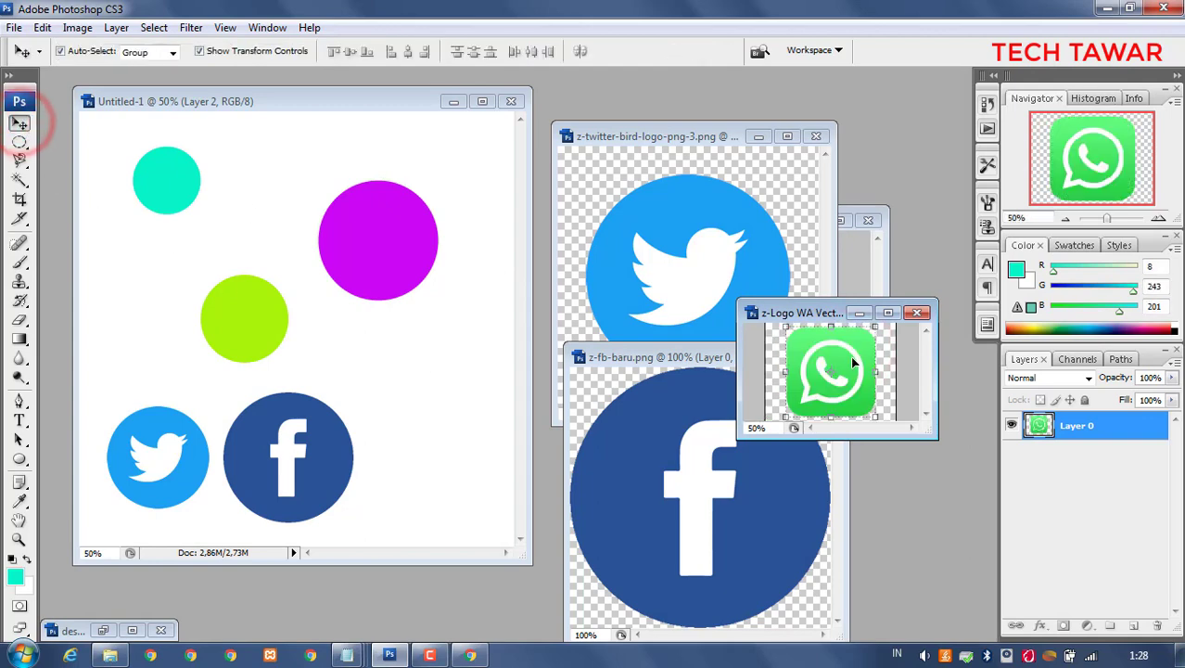
left_click_drag(850, 355, 449, 438)
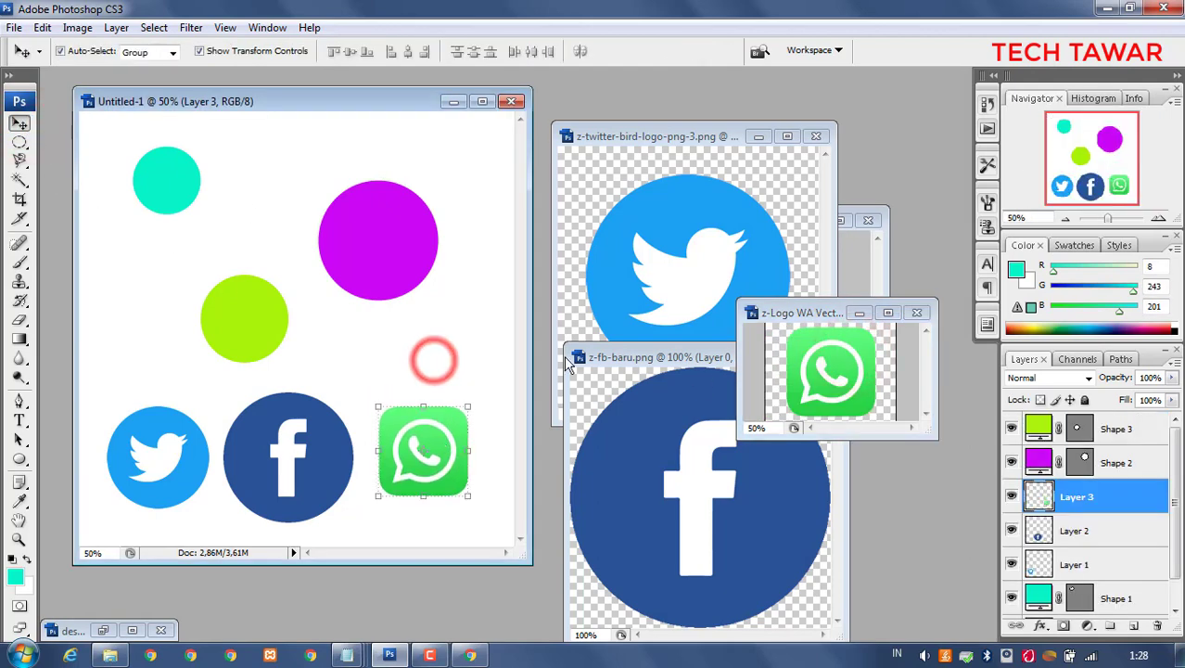
left_click_drag(653, 299, 455, 338)
Close the Twitter, YouTube, WhatsApp and Facebook logo images without saving their changes
left_click(675, 136)
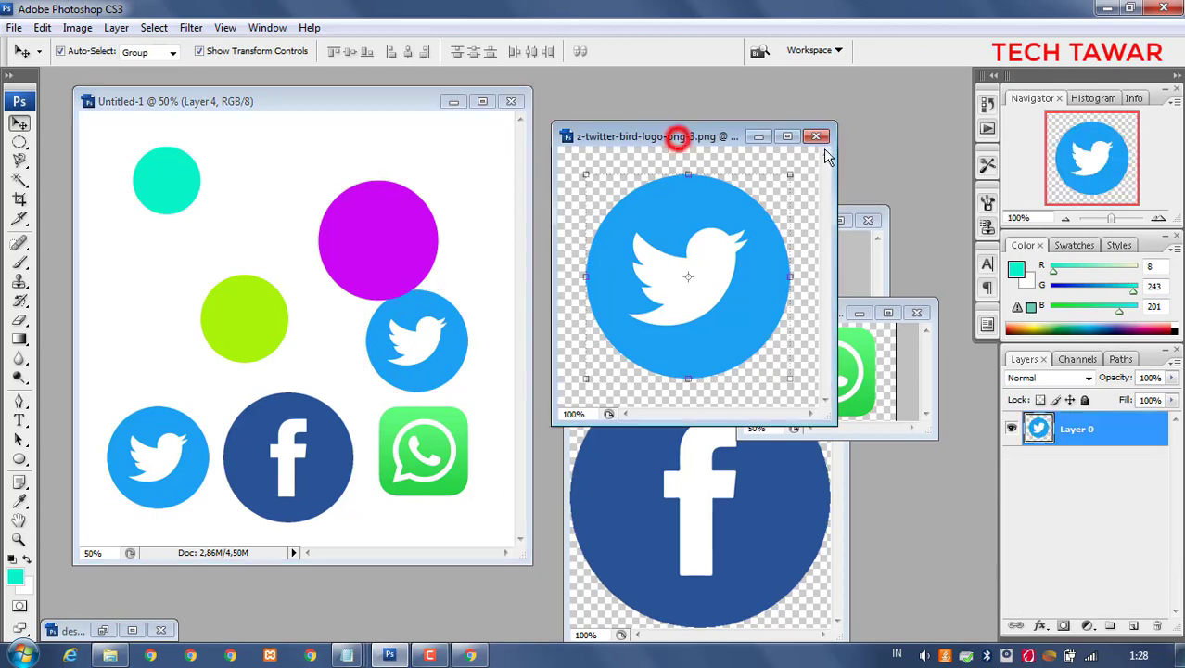
left_click(816, 136)
left_click(601, 266)
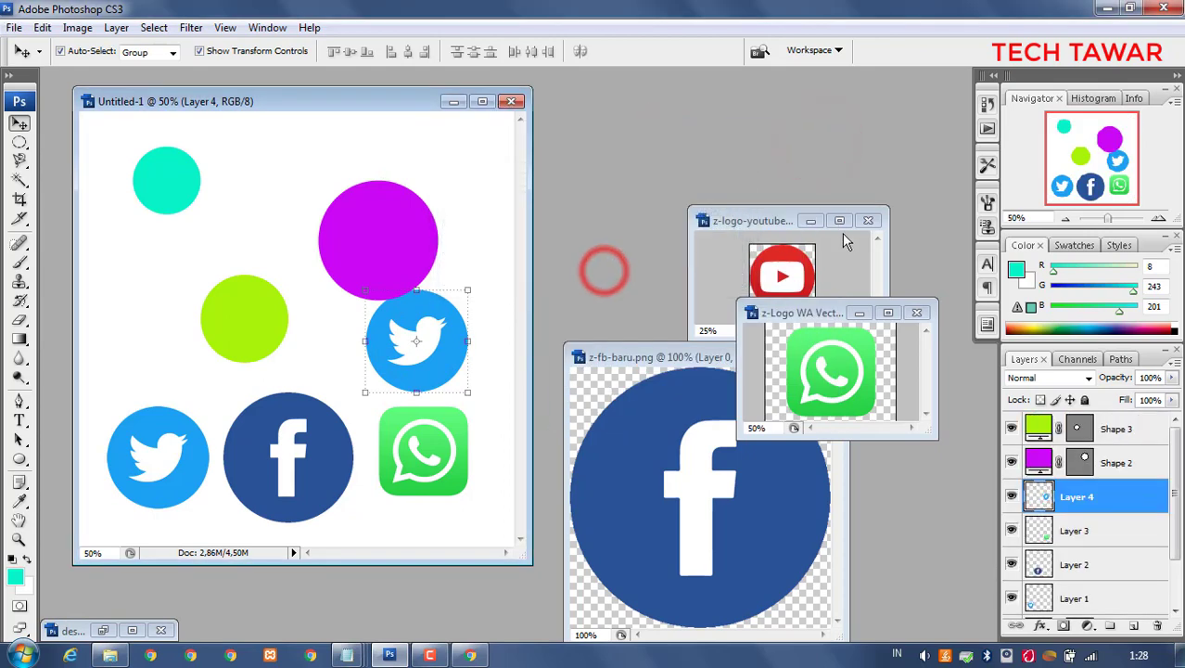
left_click(839, 224)
left_click(865, 224)
left_click(601, 266)
left_click(886, 312)
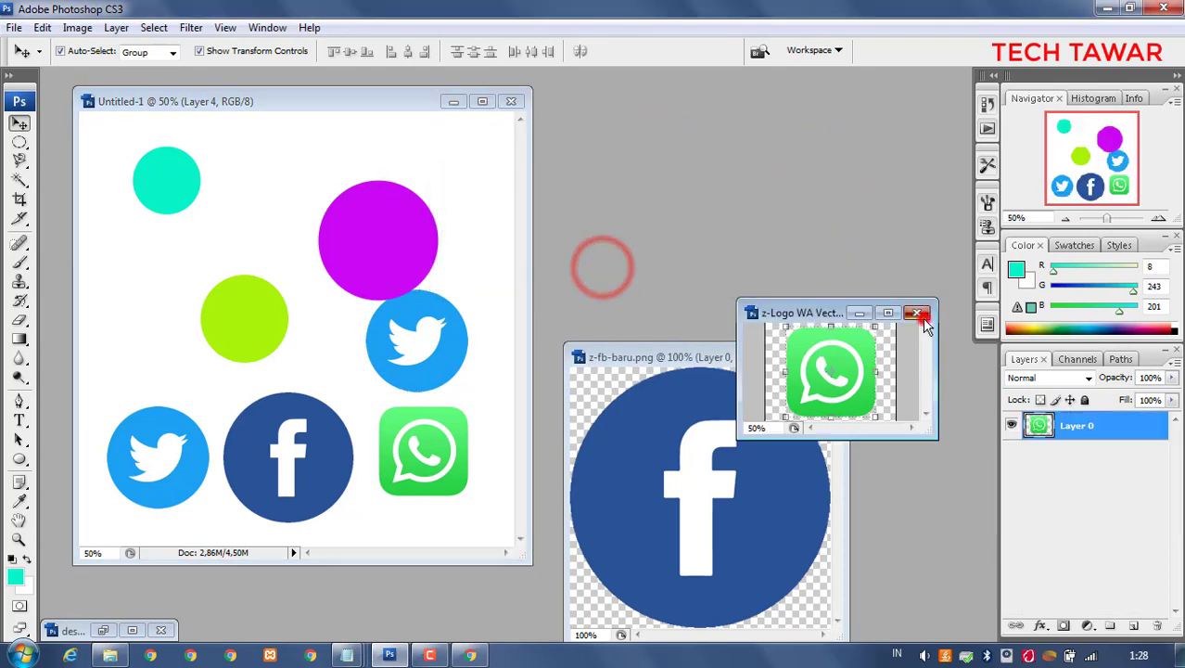
left_click(916, 312)
left_click(600, 264)
left_click(828, 357)
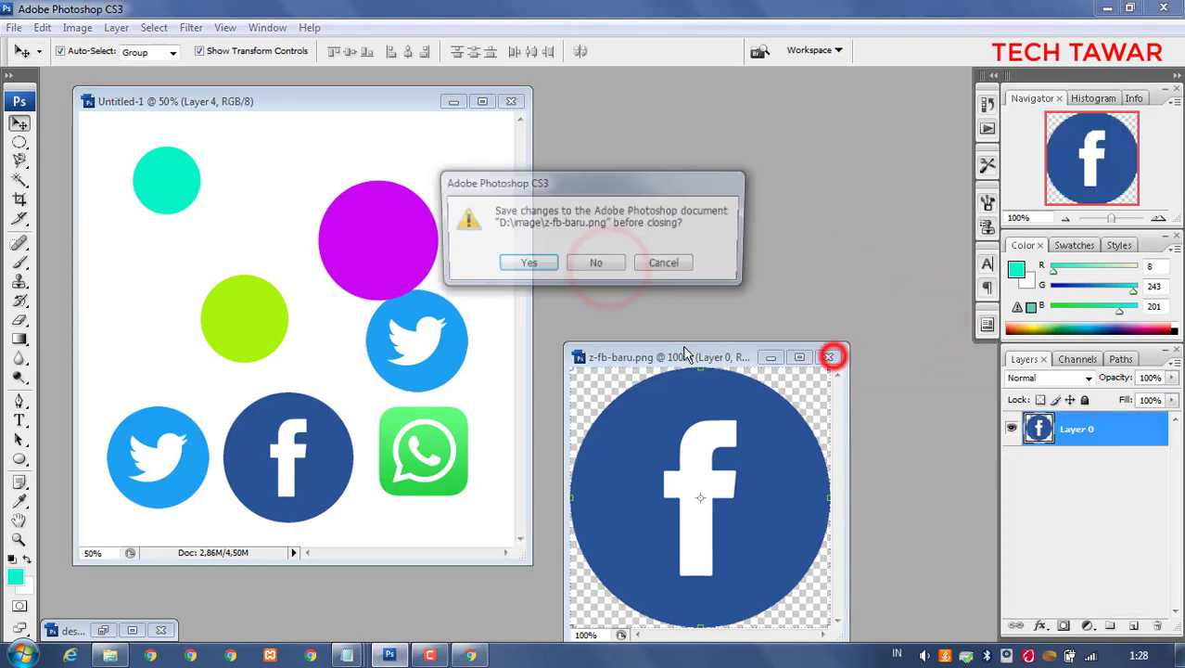
left_click(601, 266)
Spread out the canvas objects: raise the lime and purple circles, and lower the WhatsApp logo and the second Twitter logo
mouse_move(439, 345)
left_mouse_down()
mouse_move(454, 361)
mouse_move(375, 373)
mouse_move(429, 373)
mouse_move(443, 359)
left_mouse_up()
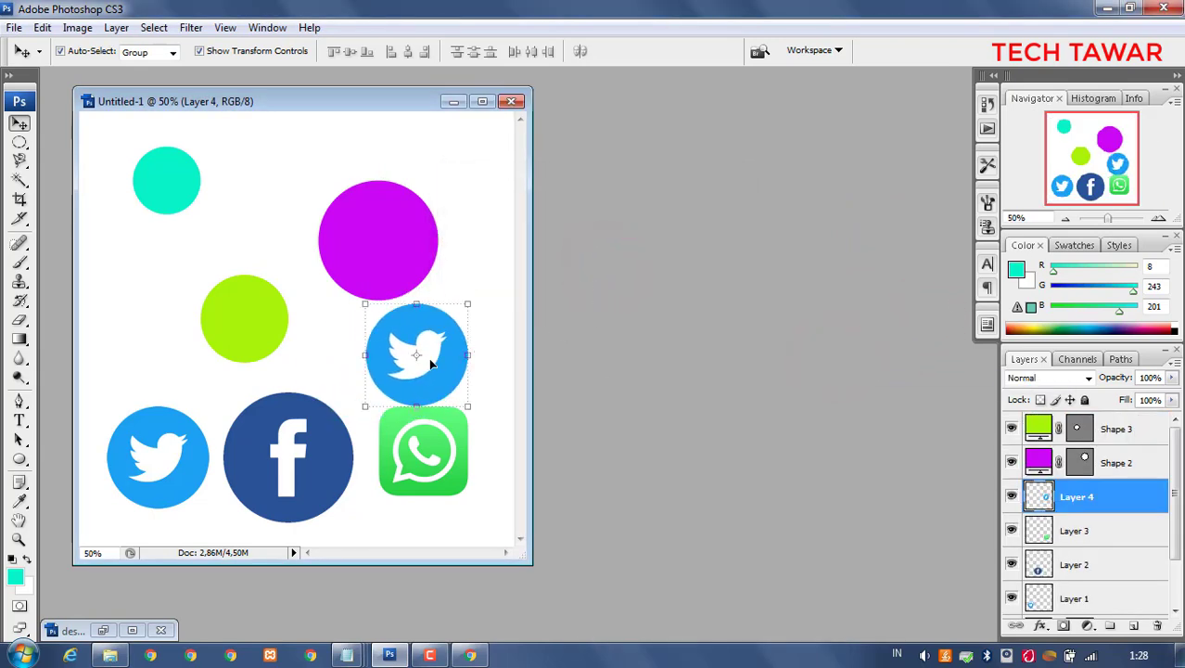
left_click_drag(240, 294, 220, 262)
left_click_drag(370, 264, 370, 241)
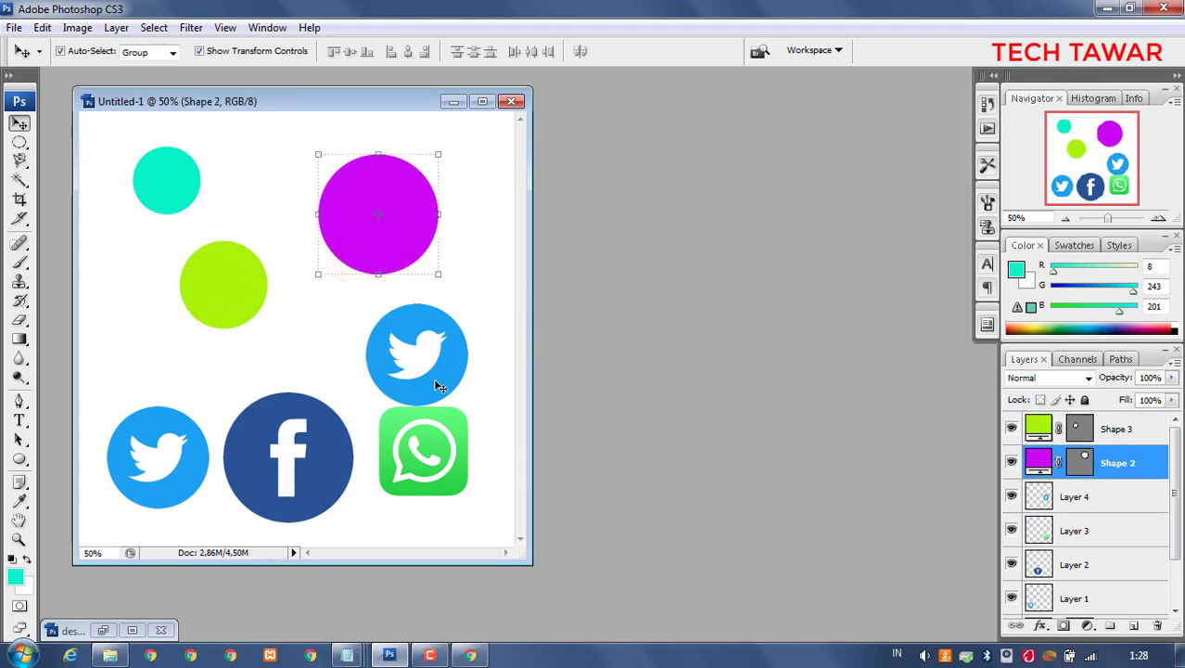
left_click(414, 355)
left_click_drag(438, 432, 439, 460)
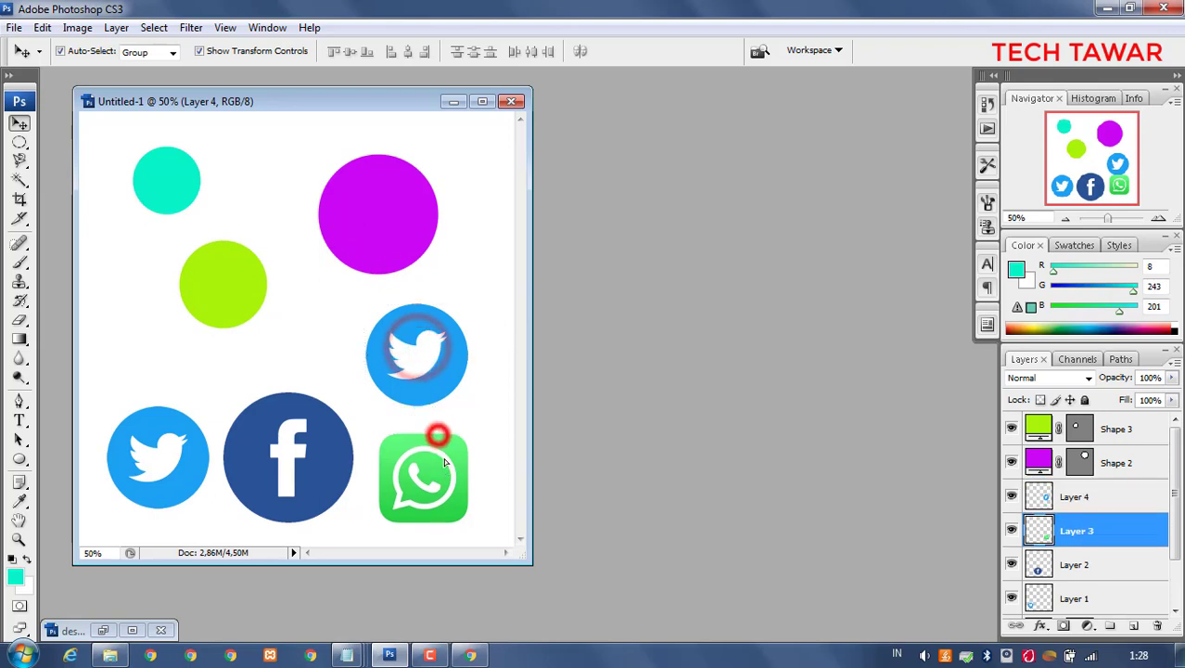
left_click_drag(417, 364, 413, 382)
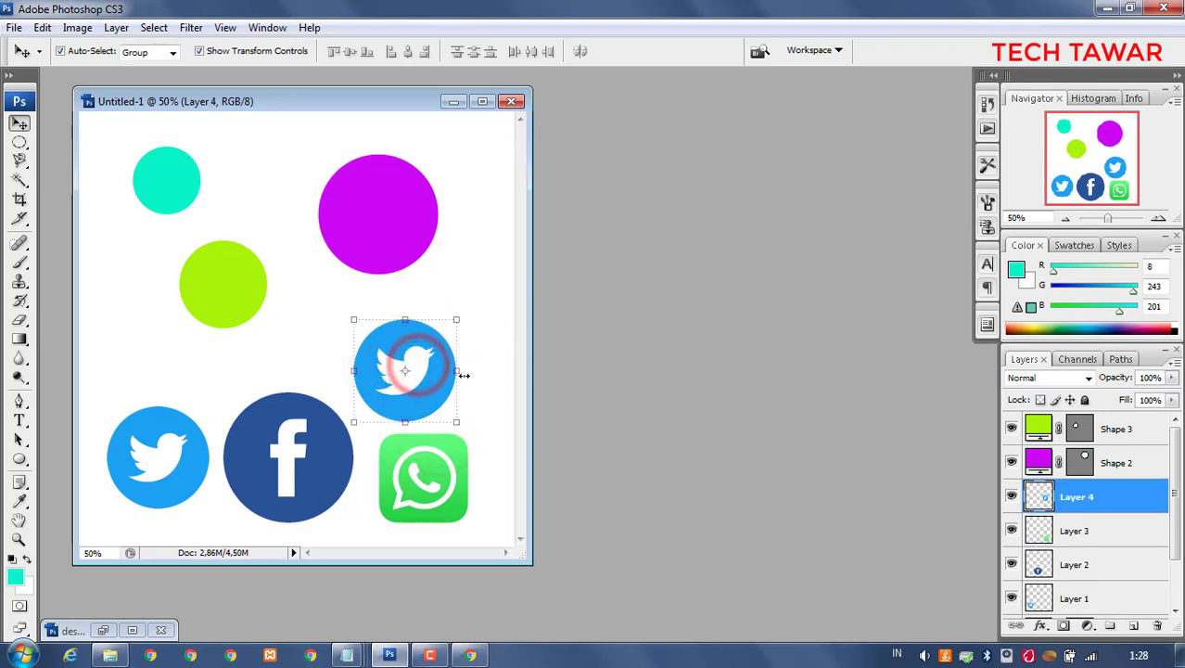
Select the turquoise, lime and purple circles in turn to check which layer each one belongs to
left_click(159, 180)
left_click(206, 279)
left_click(378, 225)
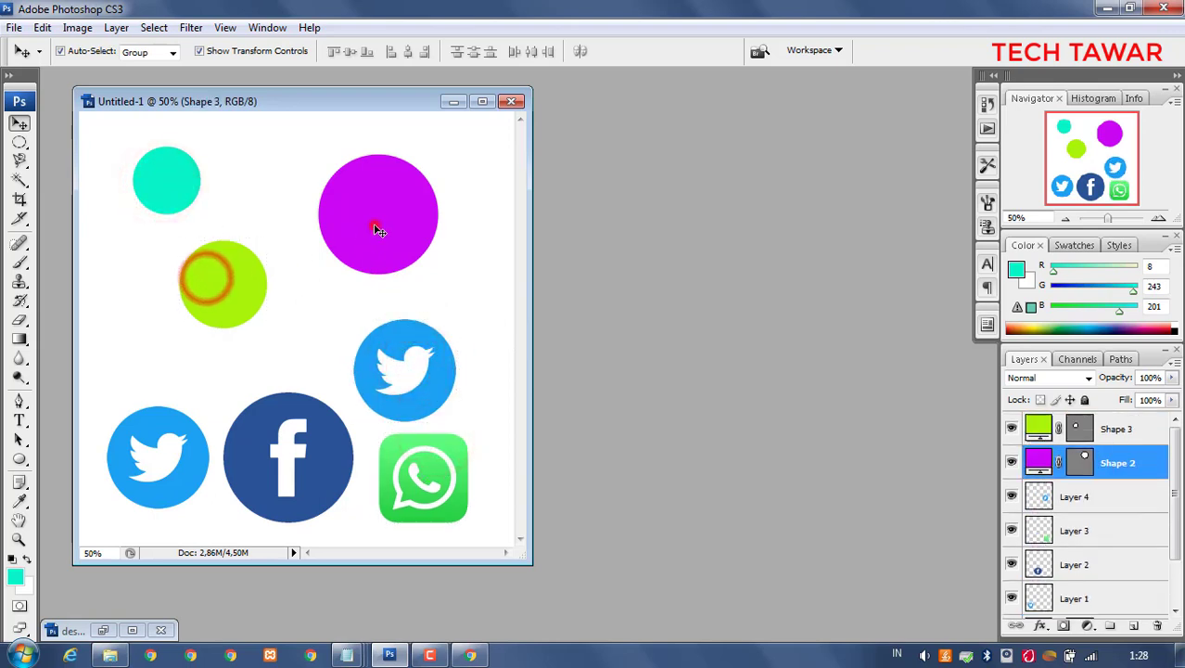
left_click(155, 180)
left_click(224, 283)
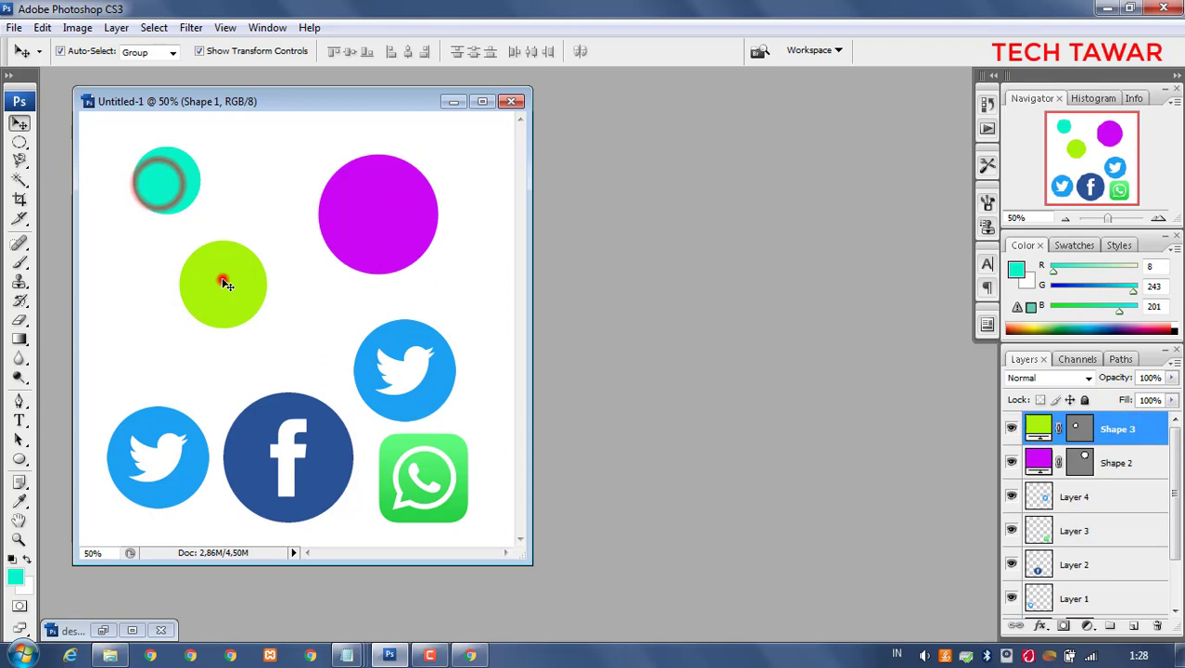
left_click(387, 237)
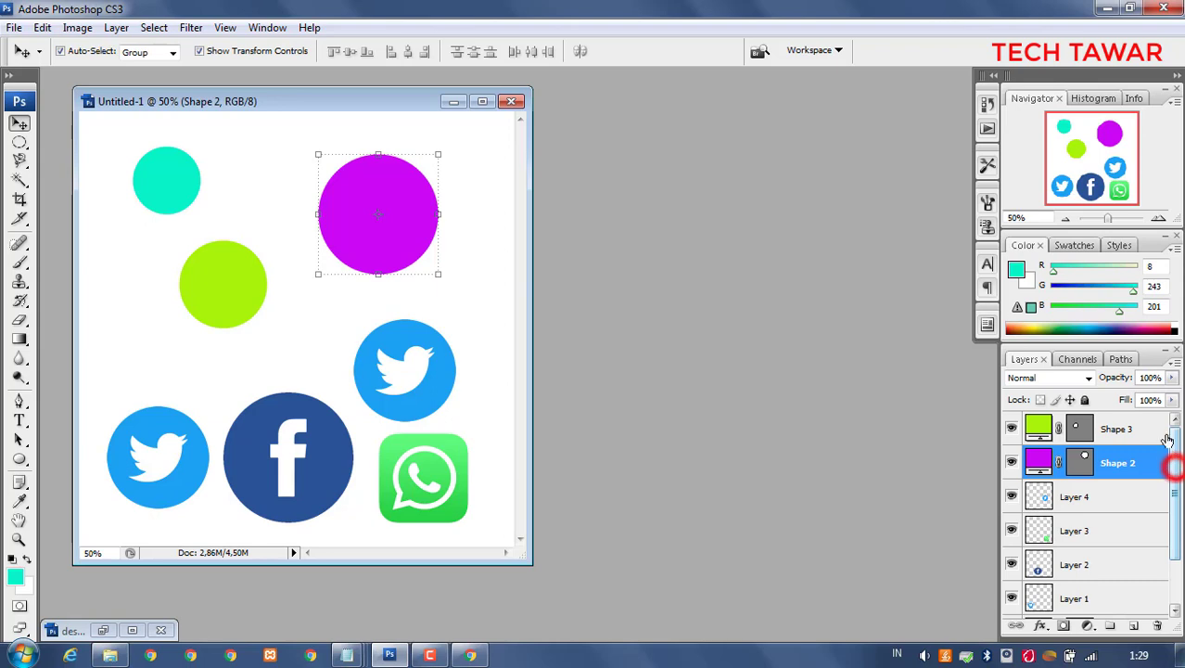
Move the Shape 1 layer up to directly below Shape 2, and select each of the three shape layers in turn
left_click_drag(1174, 468, 1116, 517)
left_click(1117, 567)
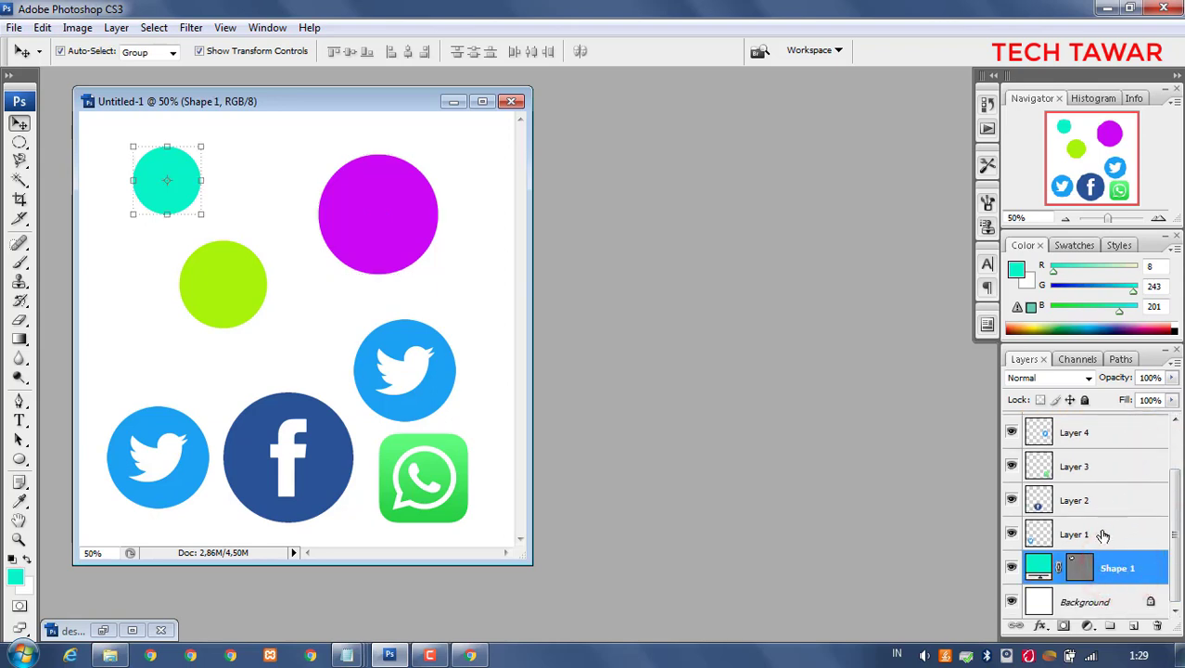
left_click_drag(1115, 567, 1105, 461)
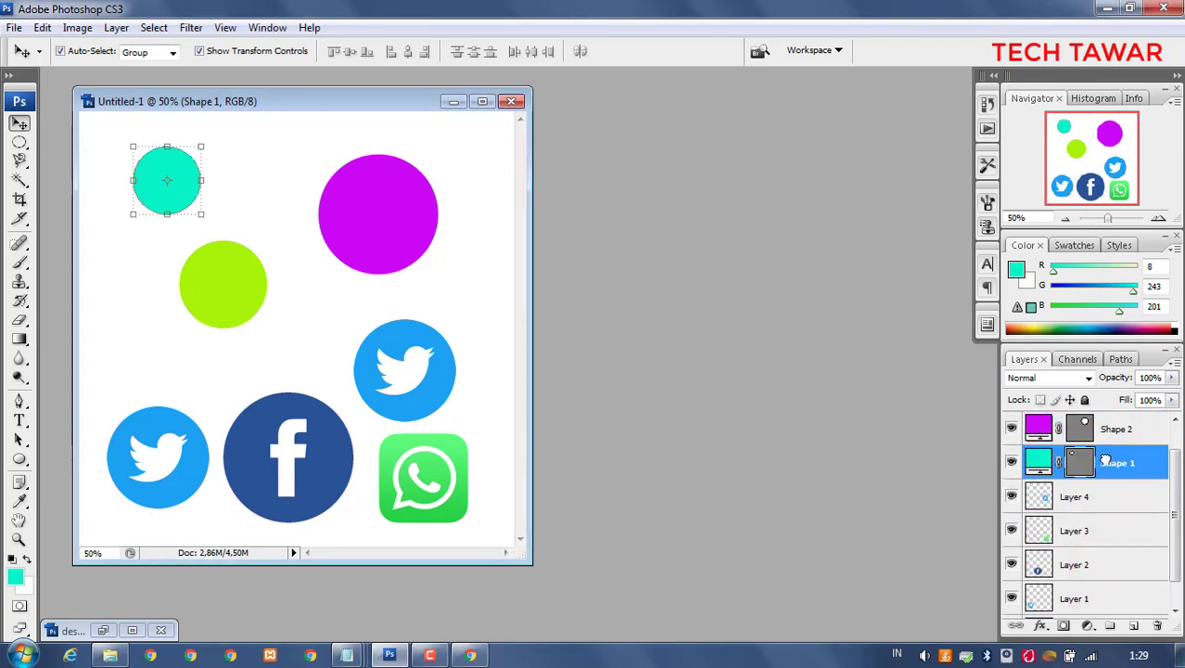
scroll(1120, 483, "up", 1)
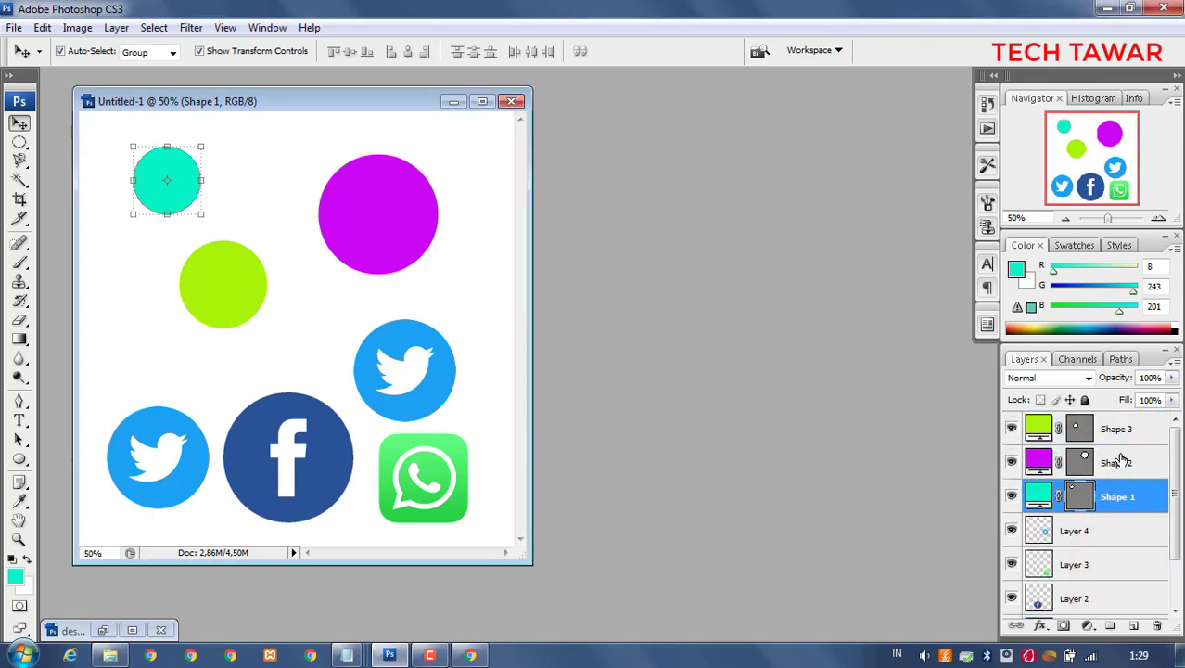
left_click(1115, 429)
left_click(1117, 460)
left_click(1117, 495)
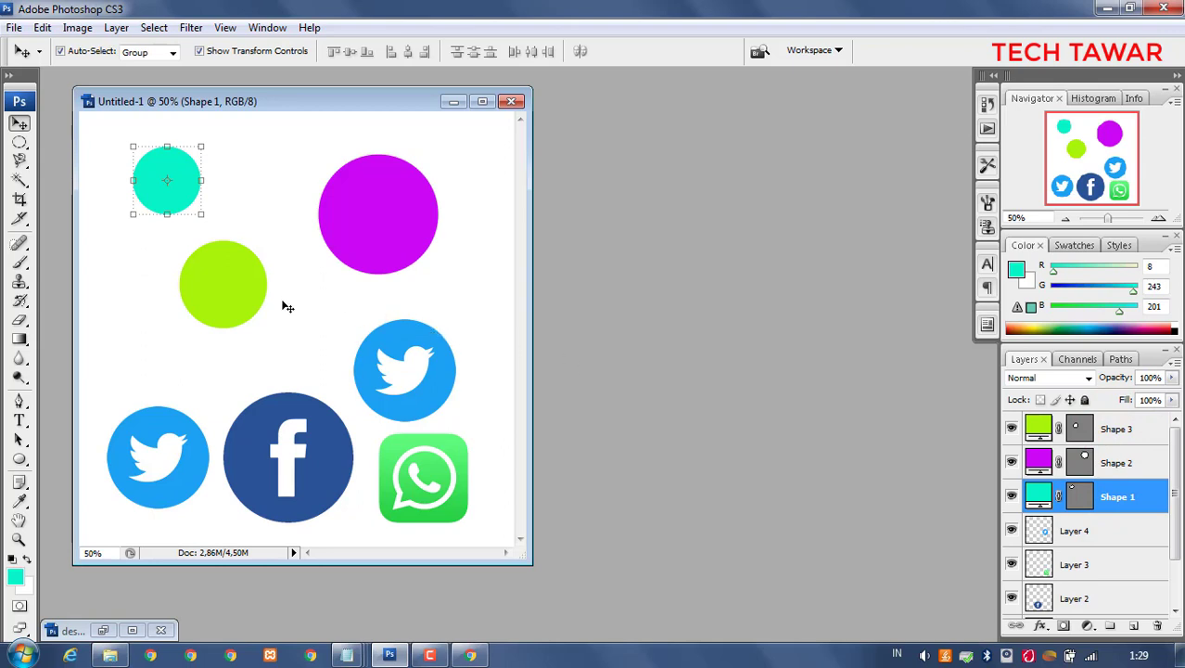
Select all three circles together on the canvas, clear the selection, and reselect them as a range of layers from Shape 3 to Shape 1
left_click(232, 274, "shift")
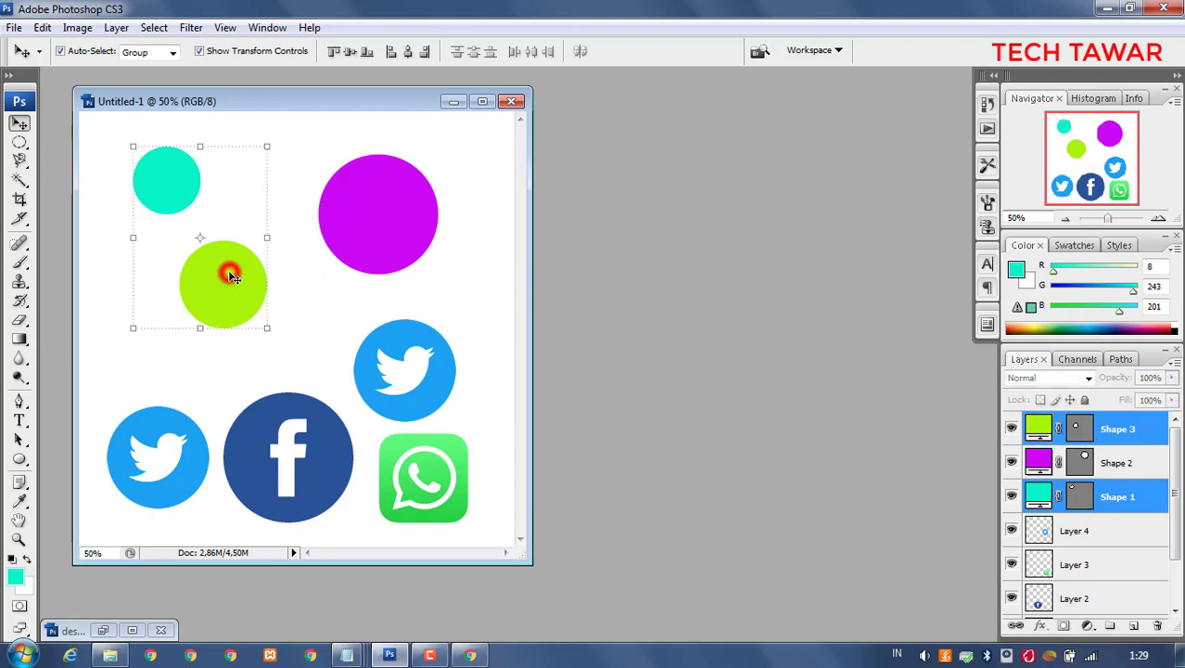
left_click(390, 219, "shift")
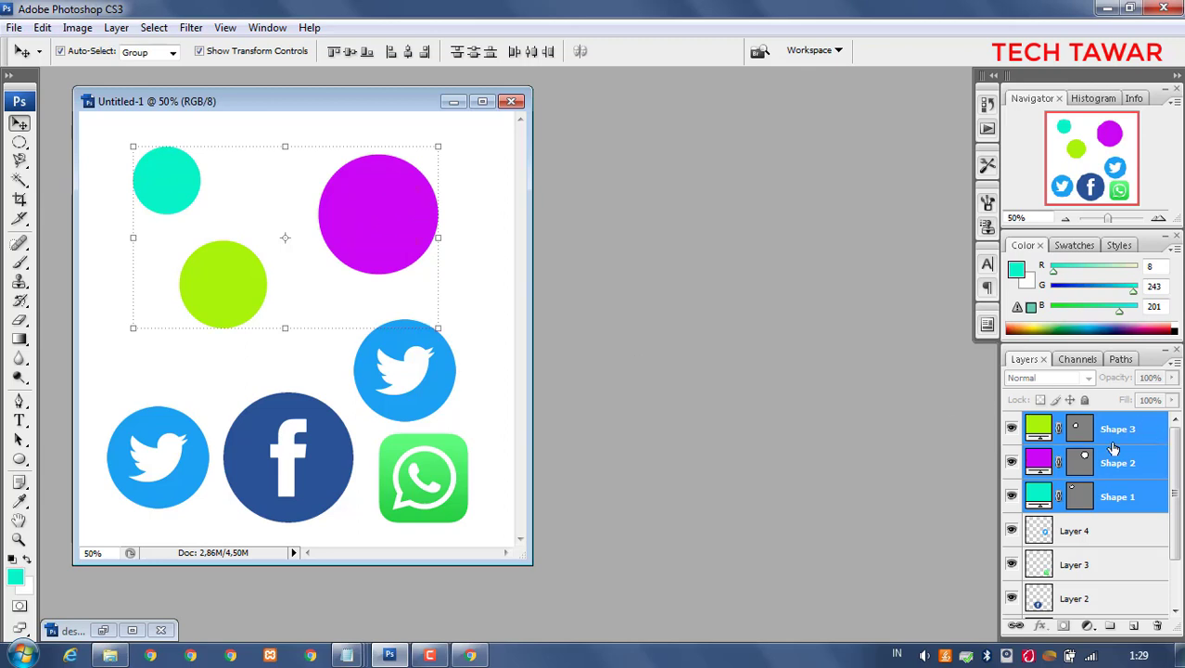
left_click(462, 249)
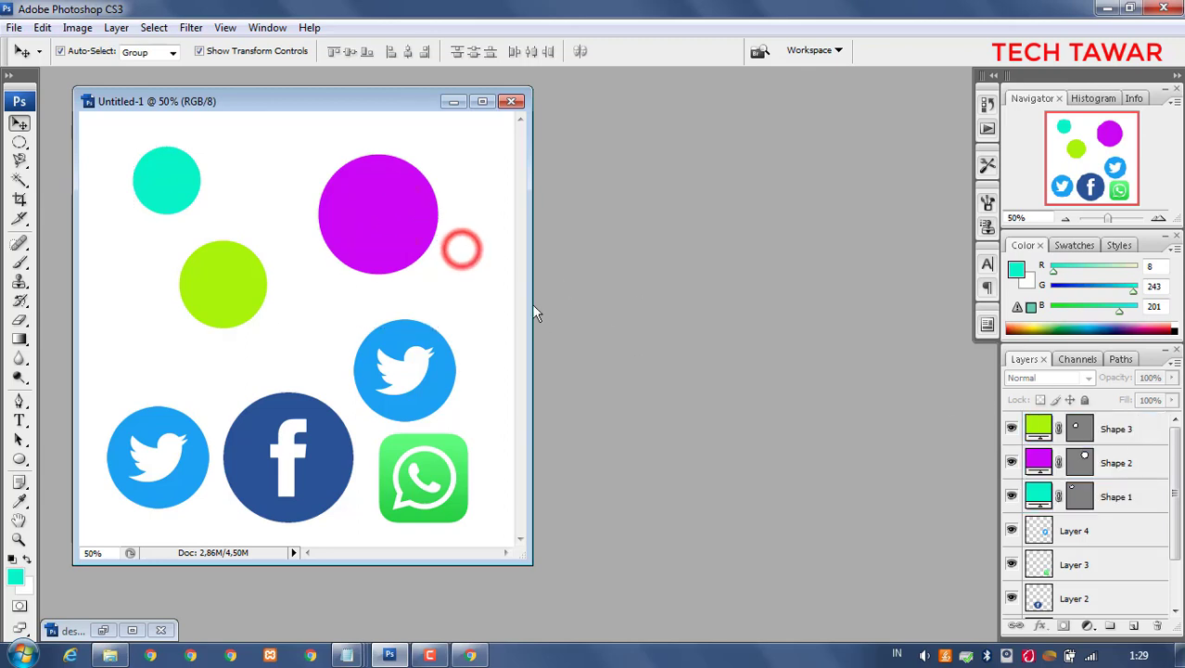
left_click(1126, 429)
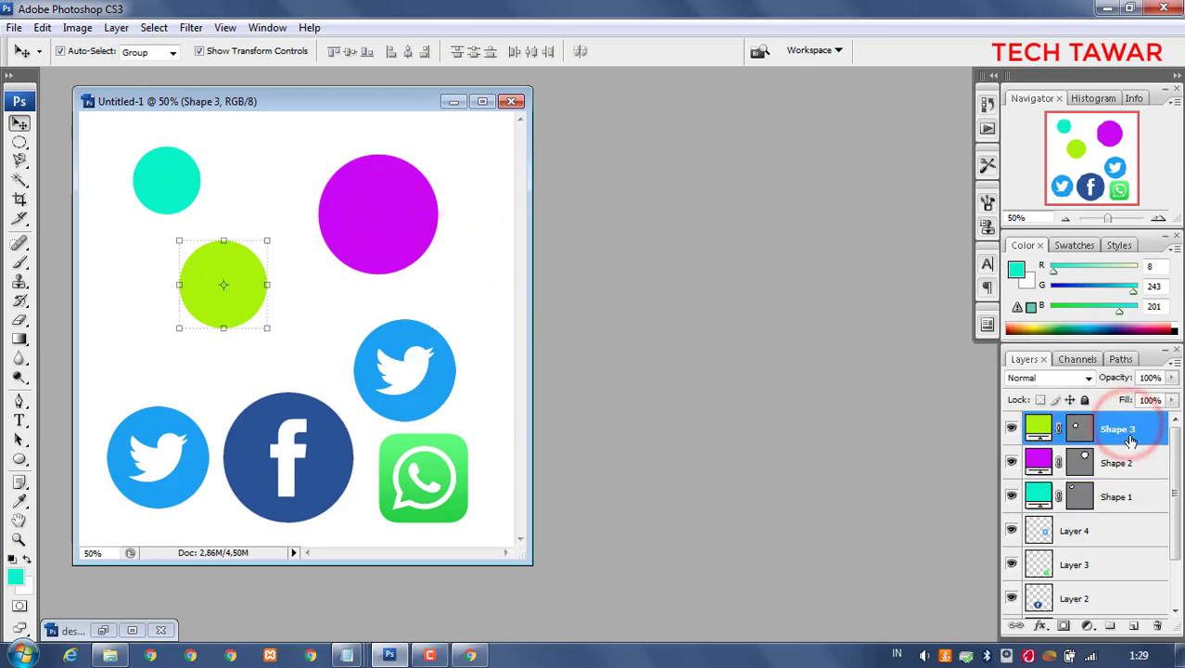
left_click(1131, 499, "shift")
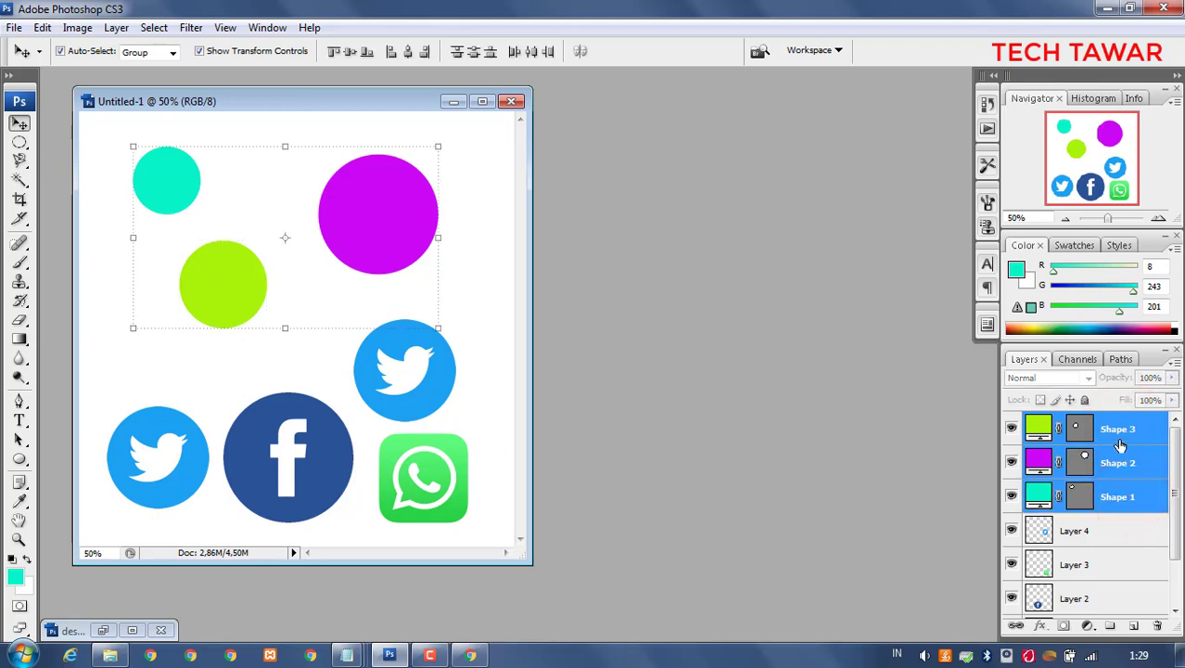
Select the Shape 1, Shape 2 and Shape 3 layers together and align the circles by their vertical centers
left_click(1119, 466)
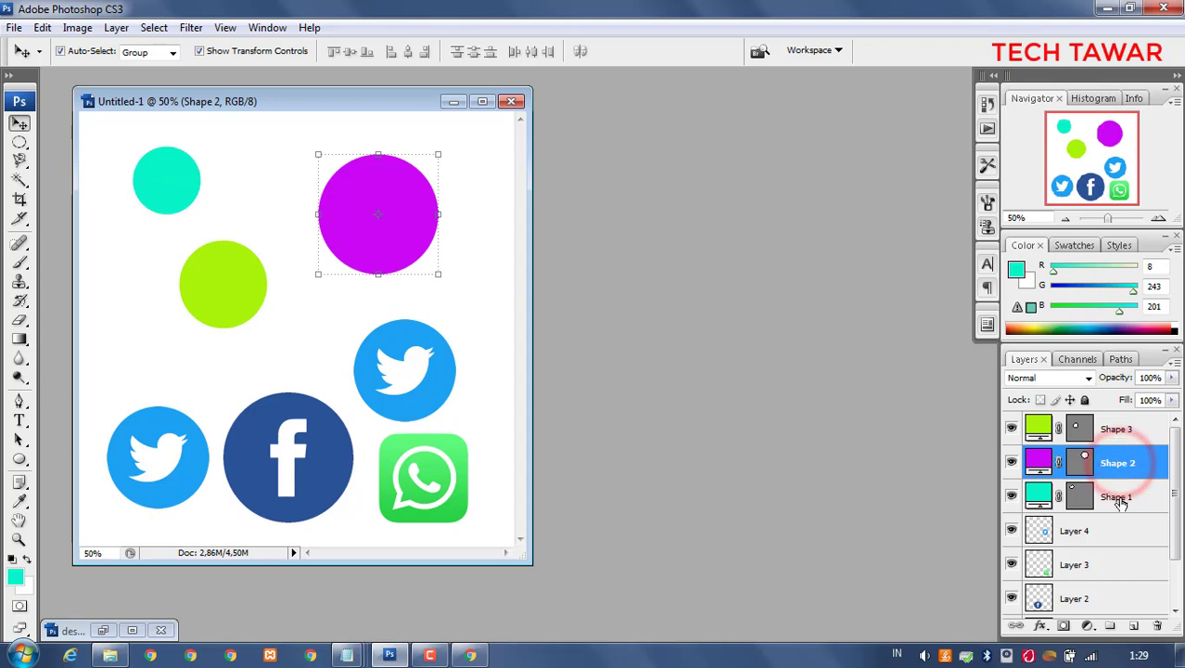
left_click(1127, 501)
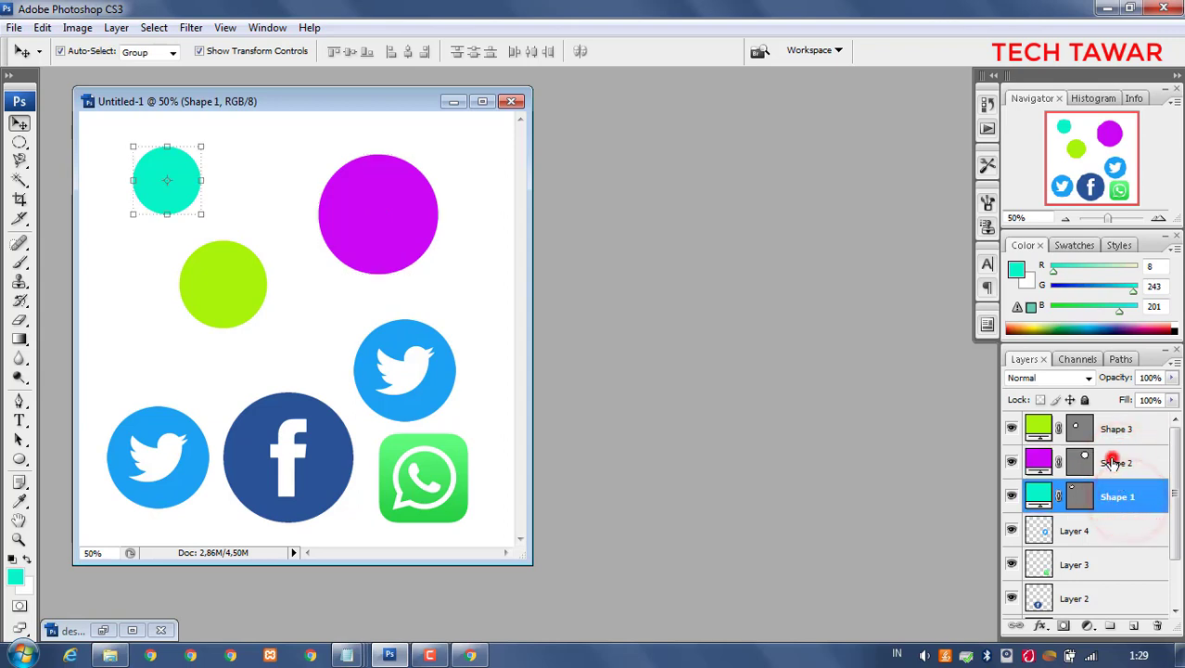
left_click(1112, 459, "shift")
left_click(1115, 429, "shift")
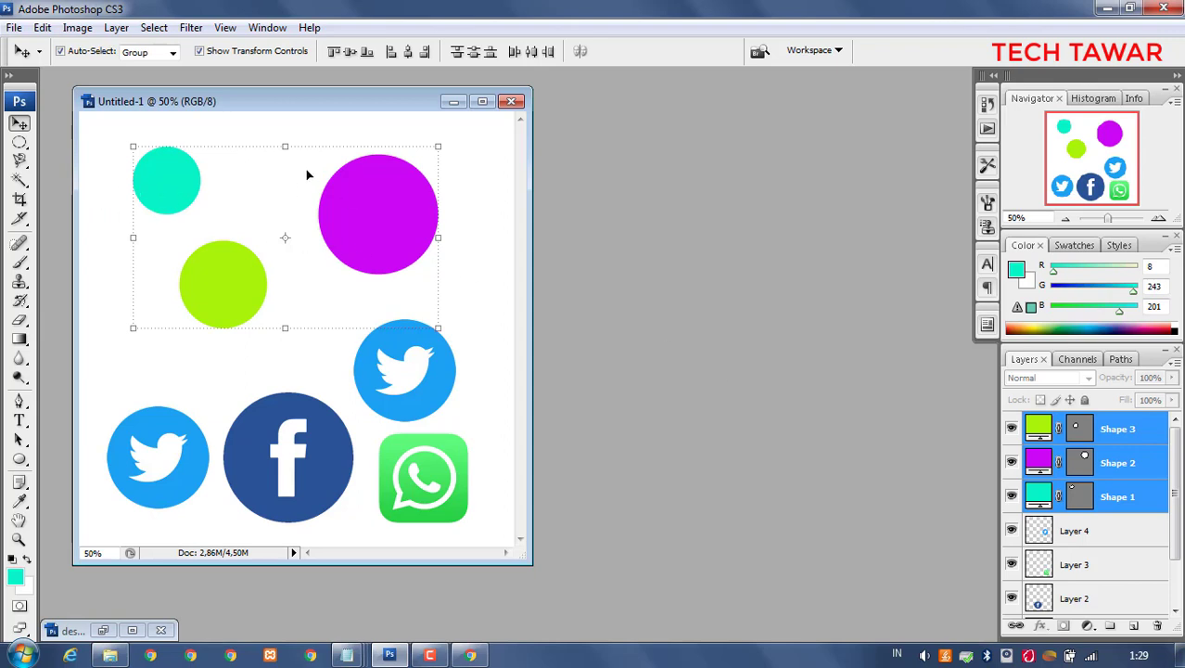
left_click(346, 52)
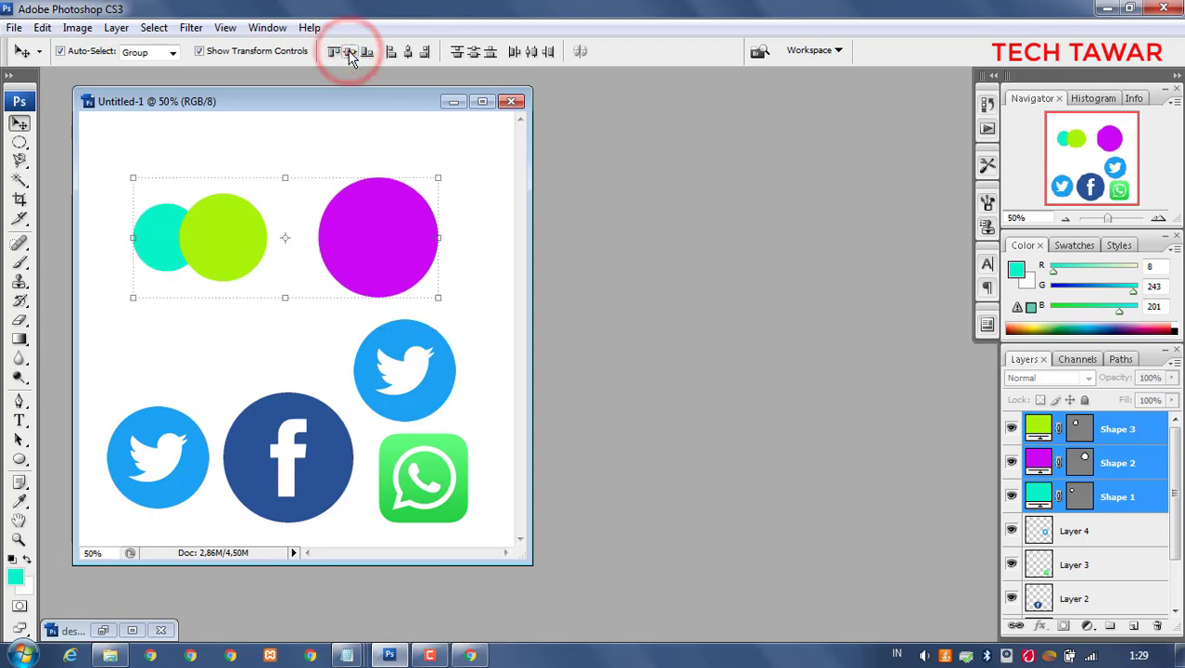
Distribute the three circles horizontally, trying centers and right edges and ending with left edges, and deselect them
left_click(530, 51)
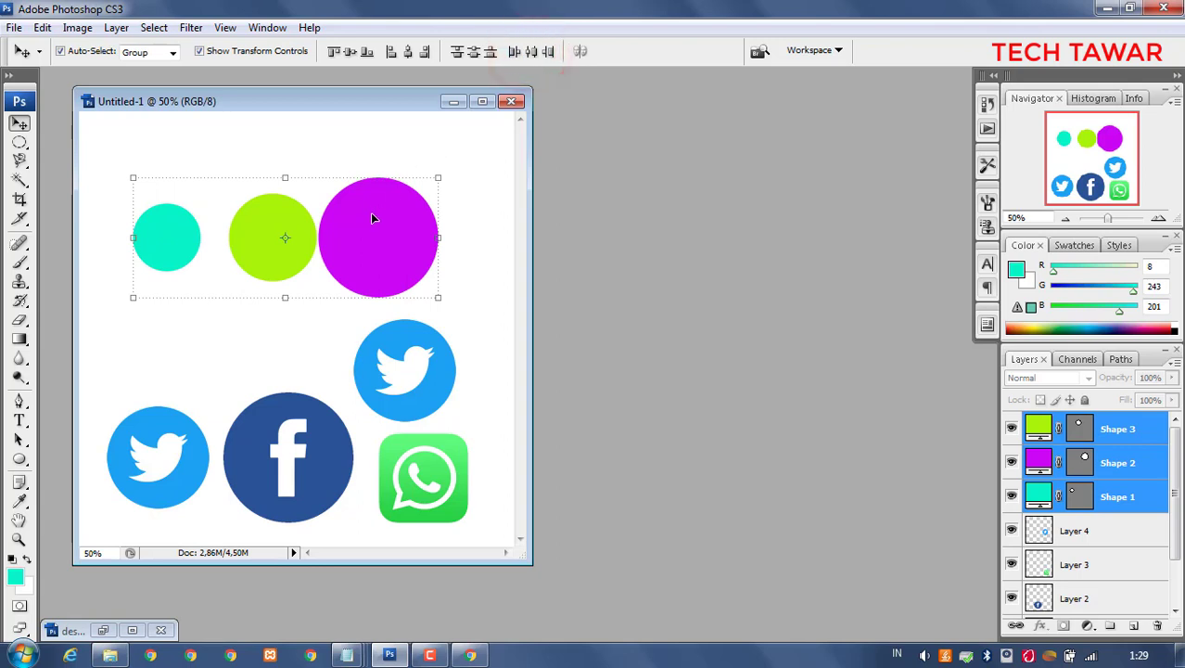
left_click(514, 51)
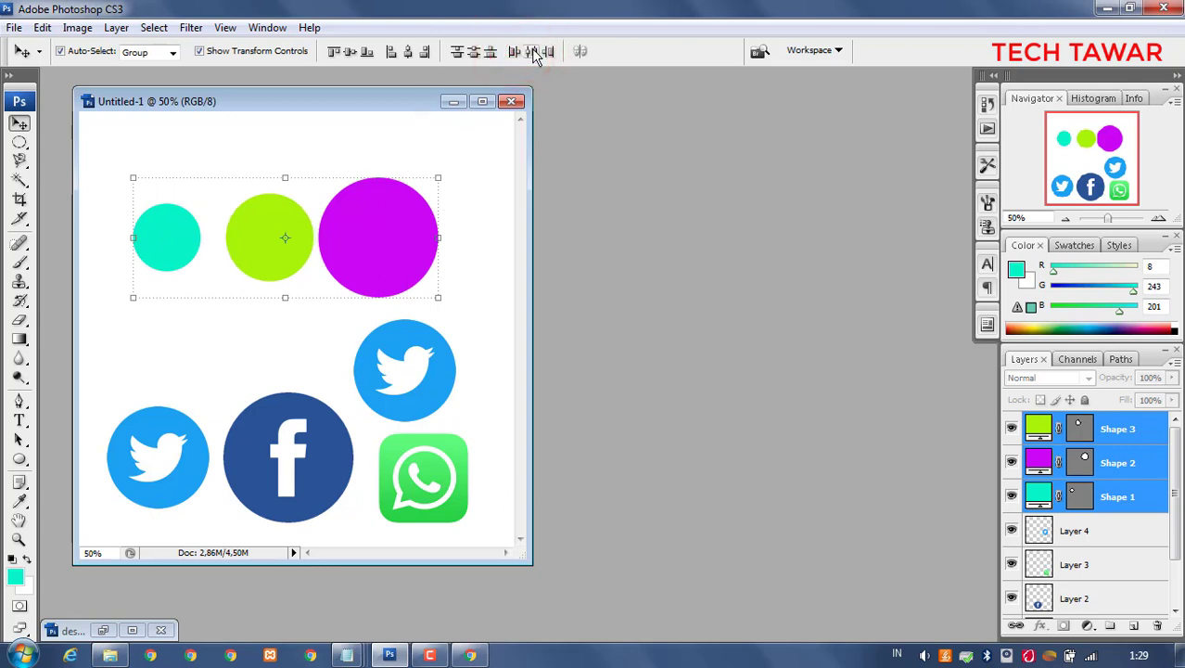
left_click(547, 51)
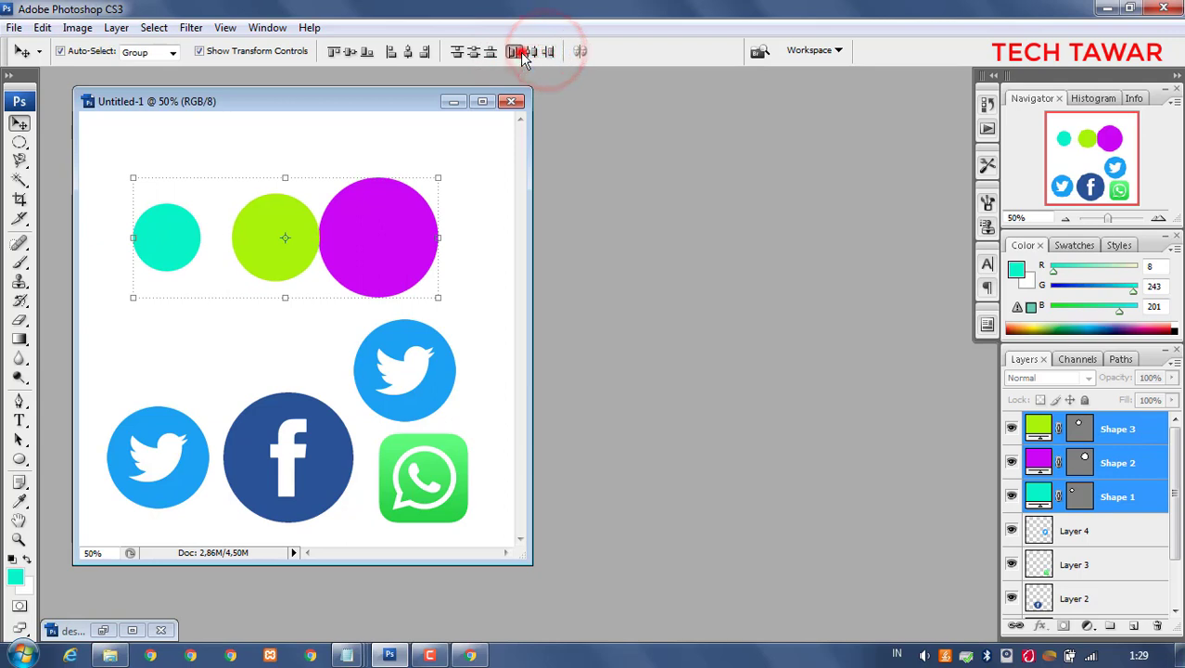
left_click(519, 51)
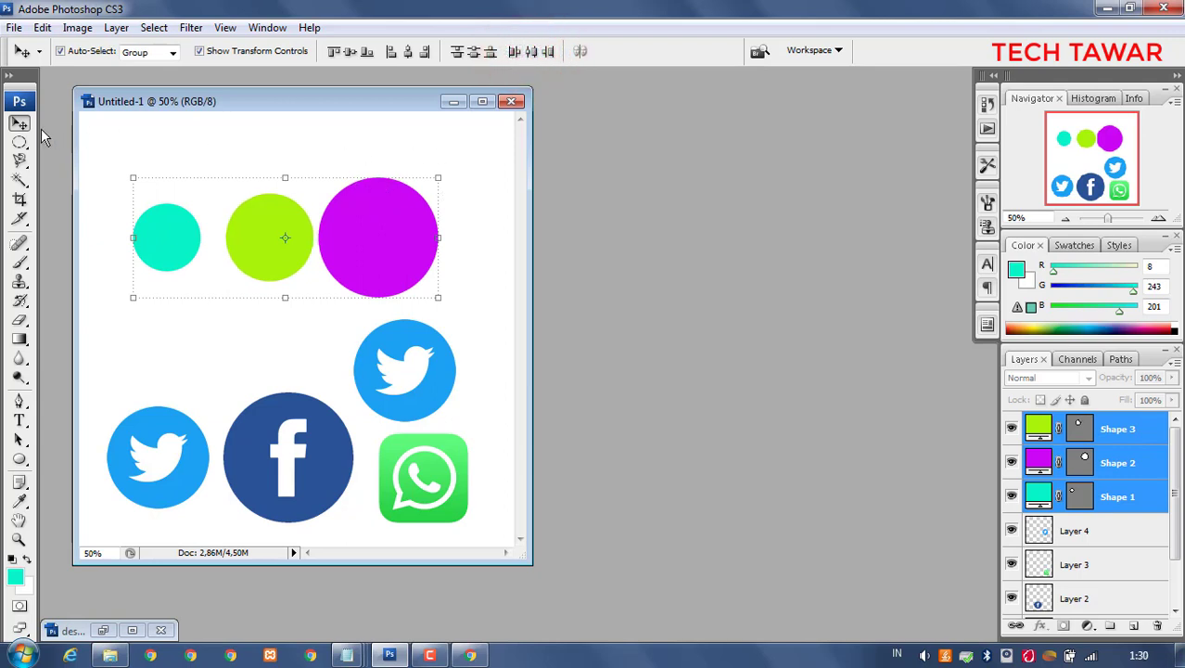
left_click(144, 133)
Select the aligned circles one by one and move the lime circle directly below the turquoise circle
left_click(340, 202)
left_click(265, 202)
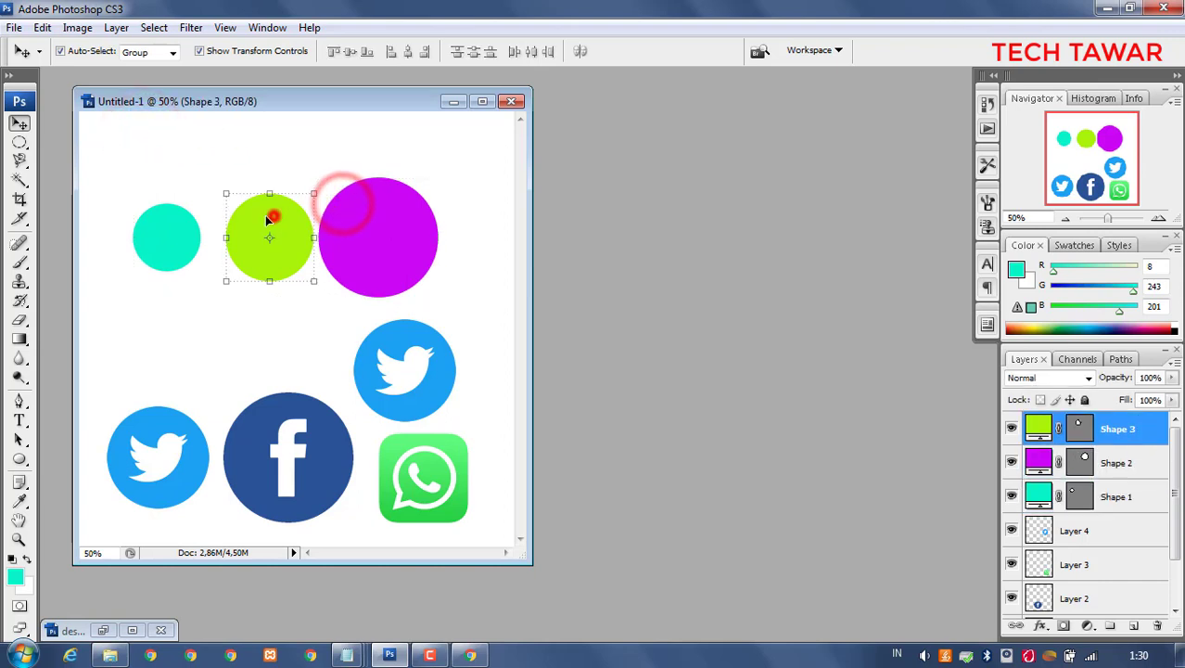
left_click(175, 212)
left_click(346, 216)
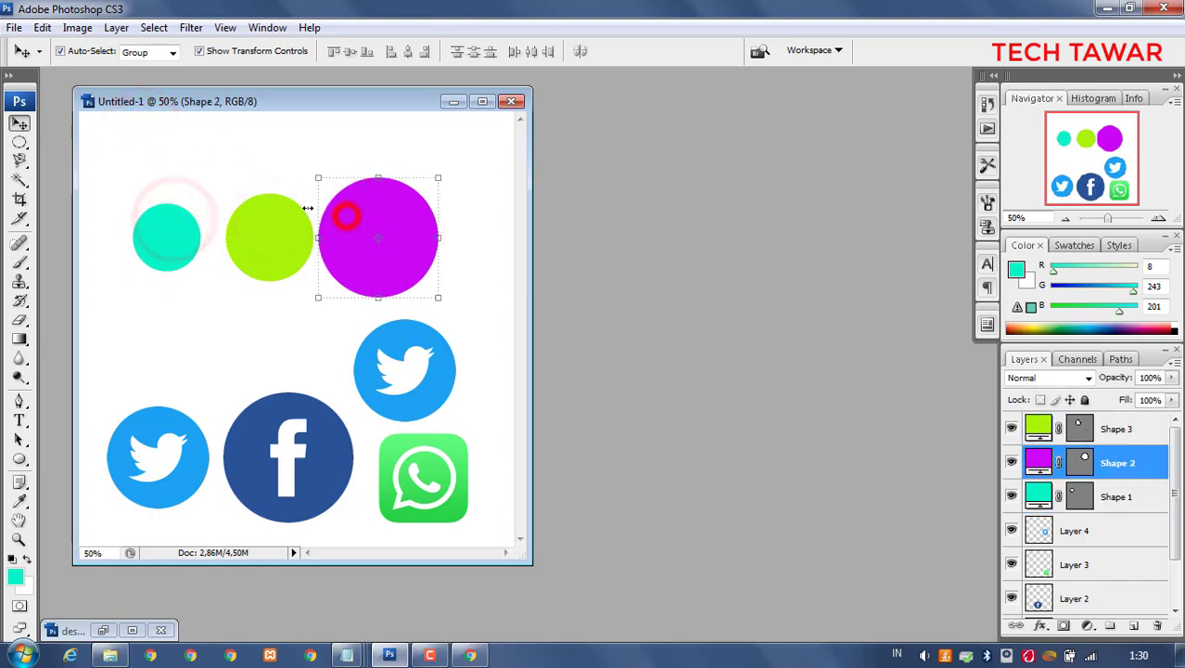
left_click(240, 220)
left_click_drag(289, 227, 173, 348)
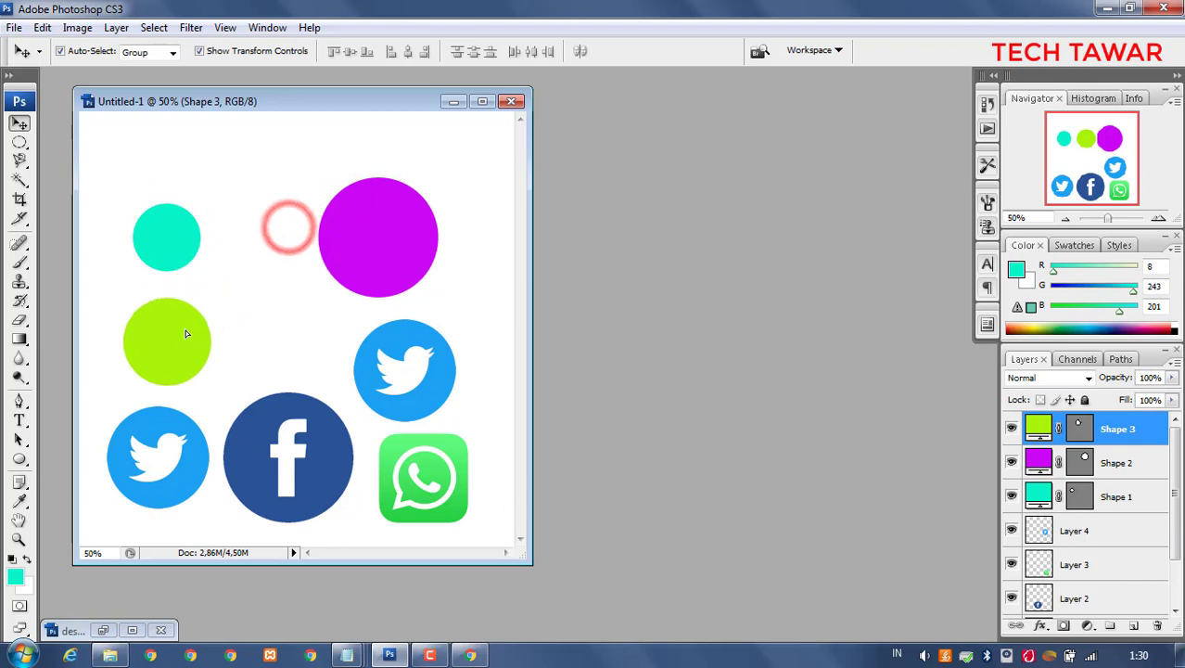
Move the purple circle directly above the Facebook logo and the turquoise circle to the canvas's upper-left corner, and deselect
left_click_drag(370, 246, 282, 337)
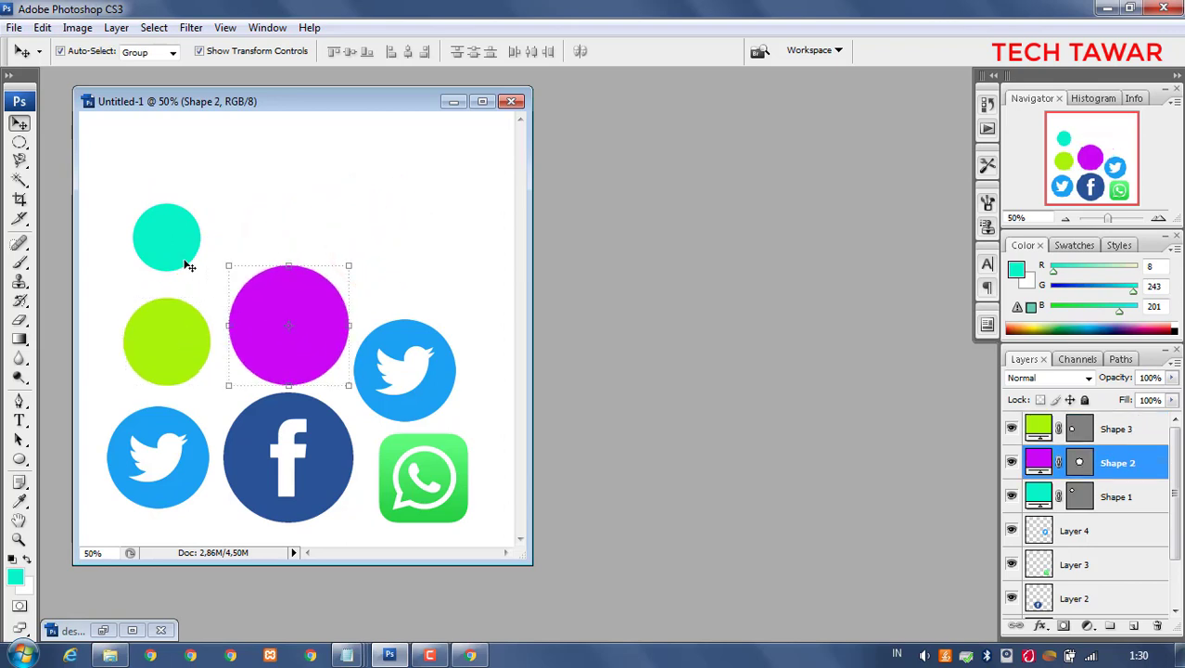
left_click_drag(174, 244, 172, 166)
left_click(269, 167)
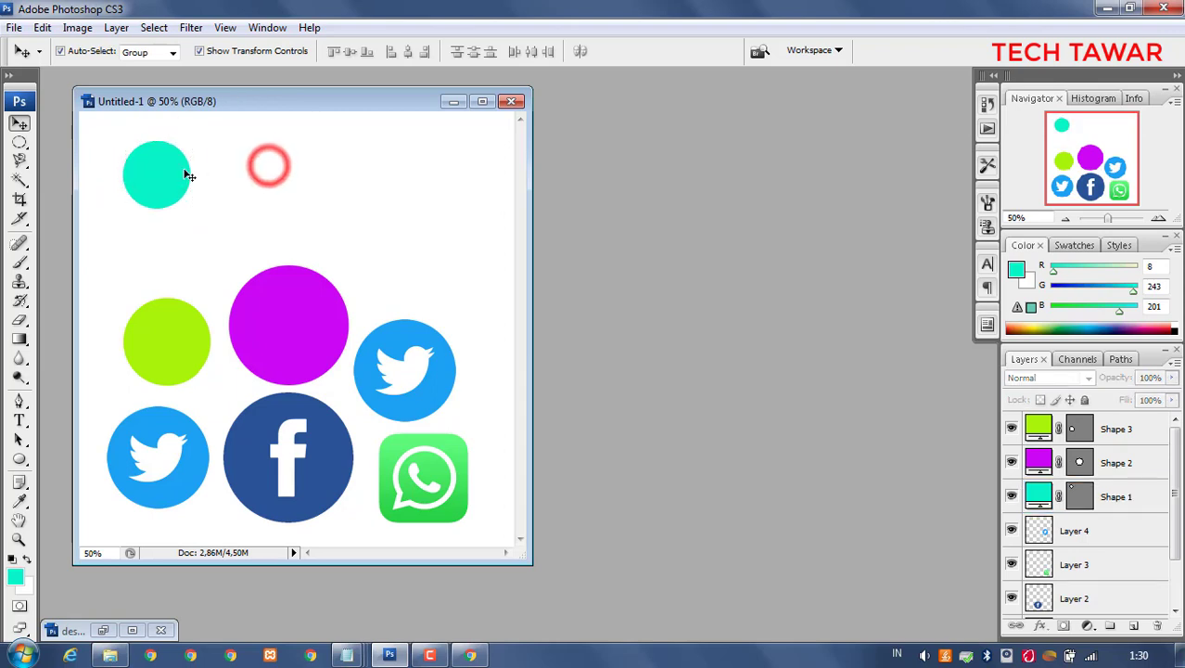
Rename the layers Shape 1, Shape 2 and Shape 3 as Biru, Ungu and Hijau, and select each renamed layer
left_click(1113, 494)
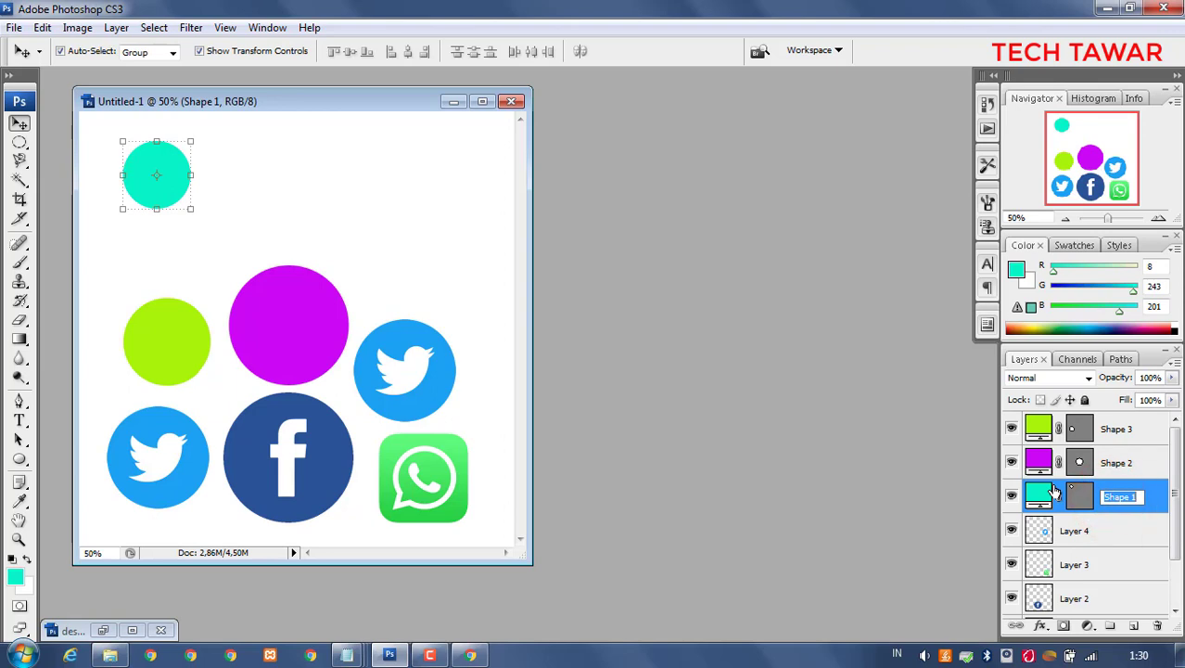
key("Return")
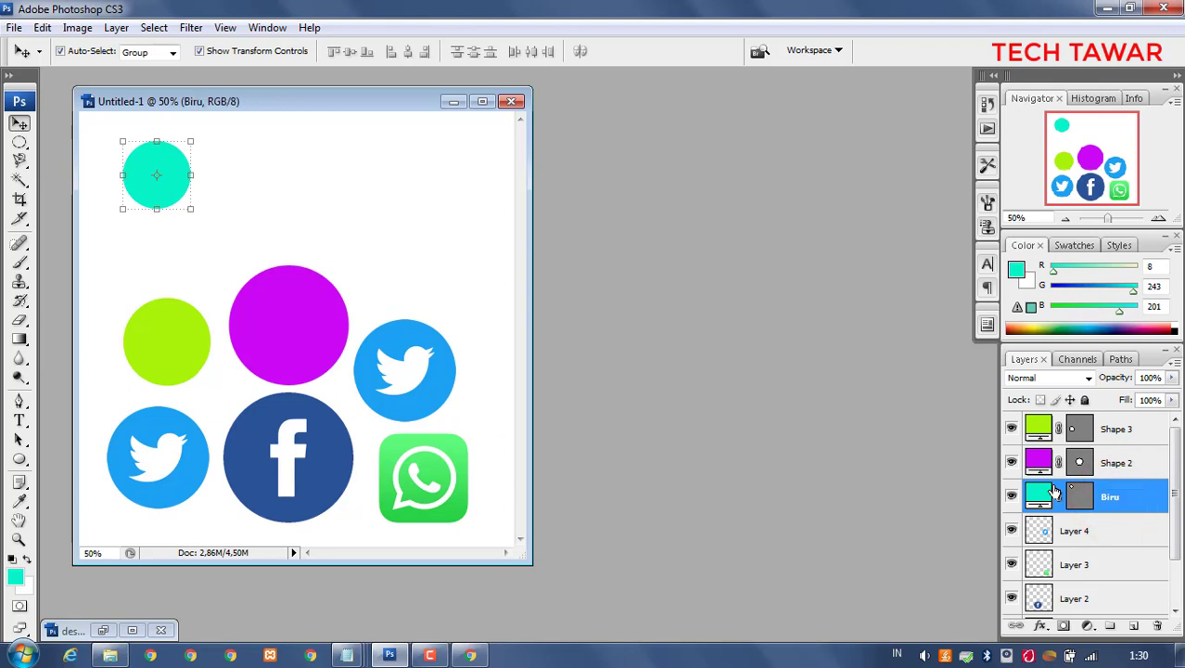
double_click(1117, 464)
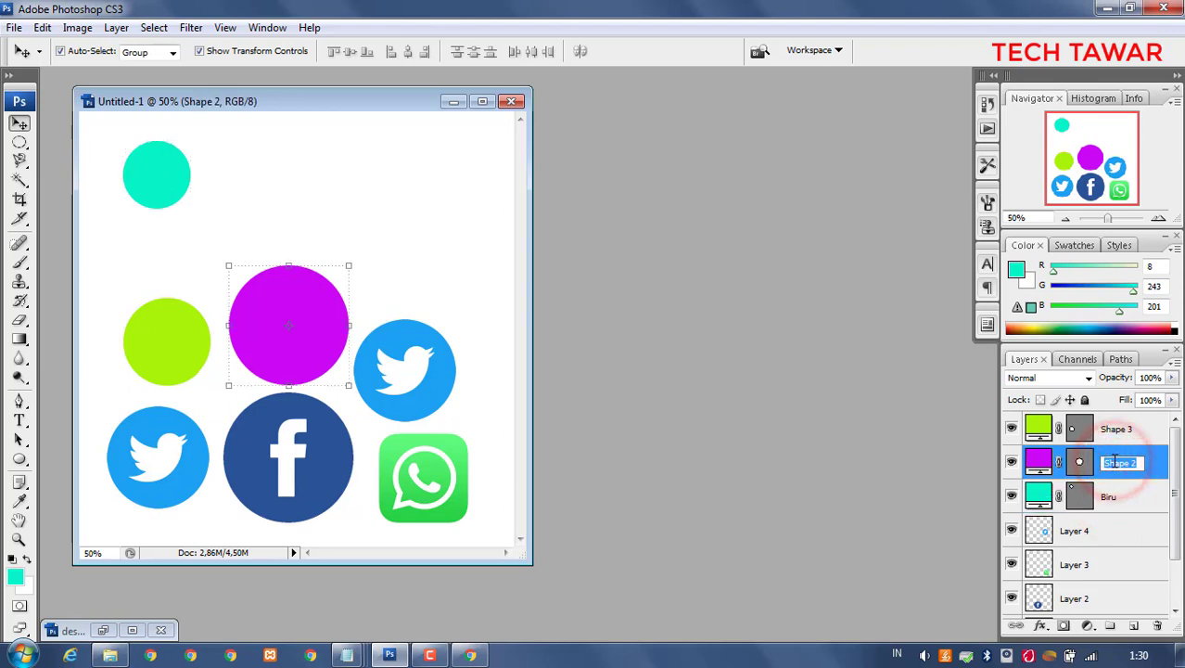
type("Ungu")
key("Return")
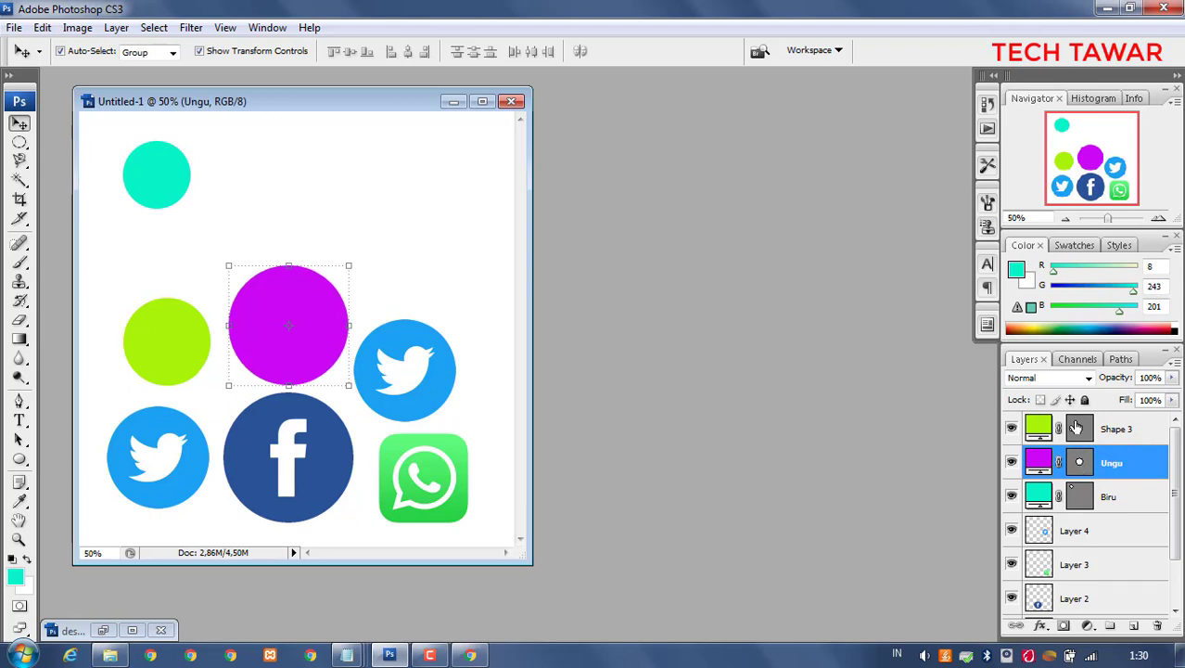
double_click(1122, 428)
type("H")
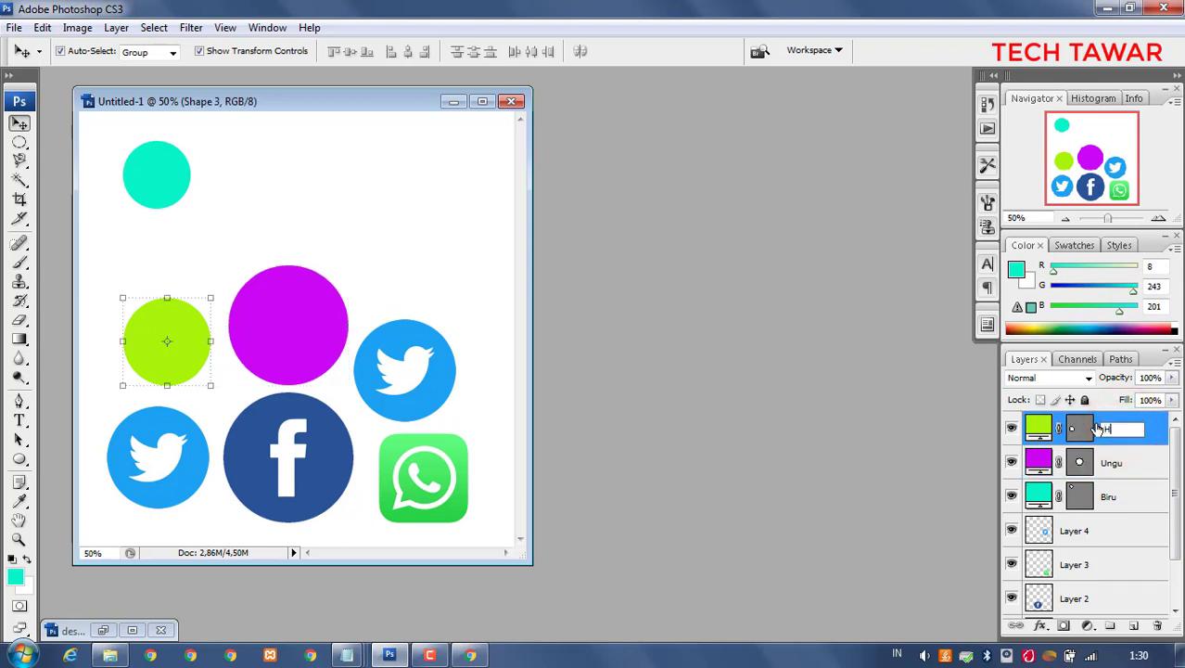
type("ijau")
key("Return")
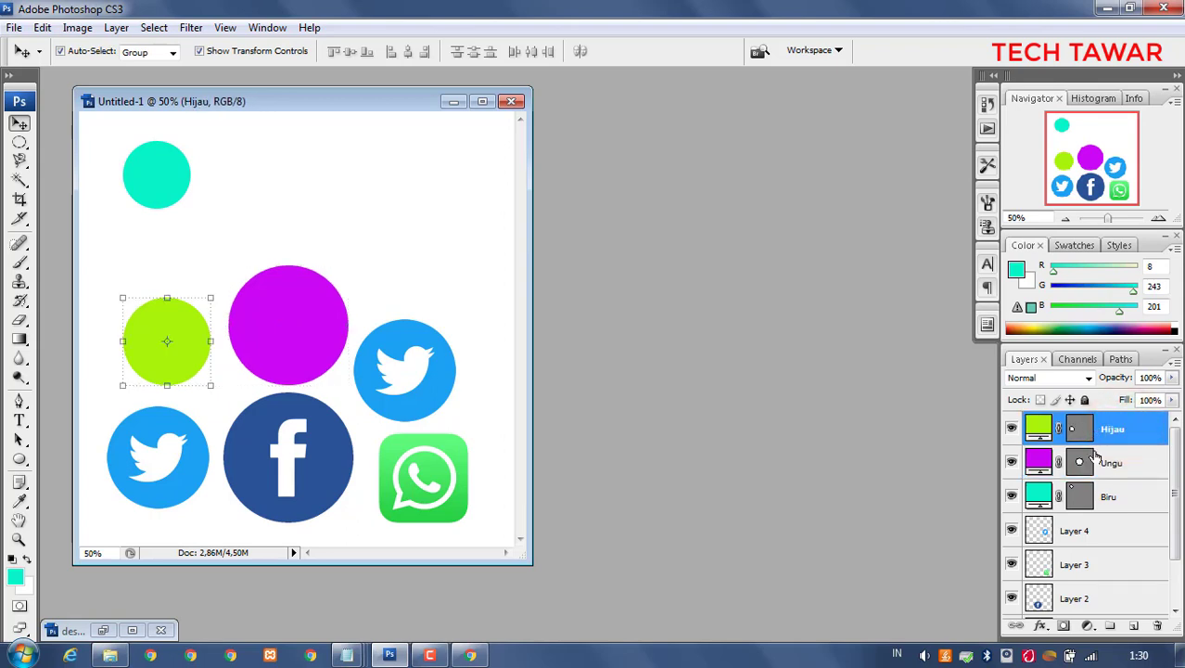
left_click(1098, 462)
left_click(1122, 494)
left_click(1122, 463)
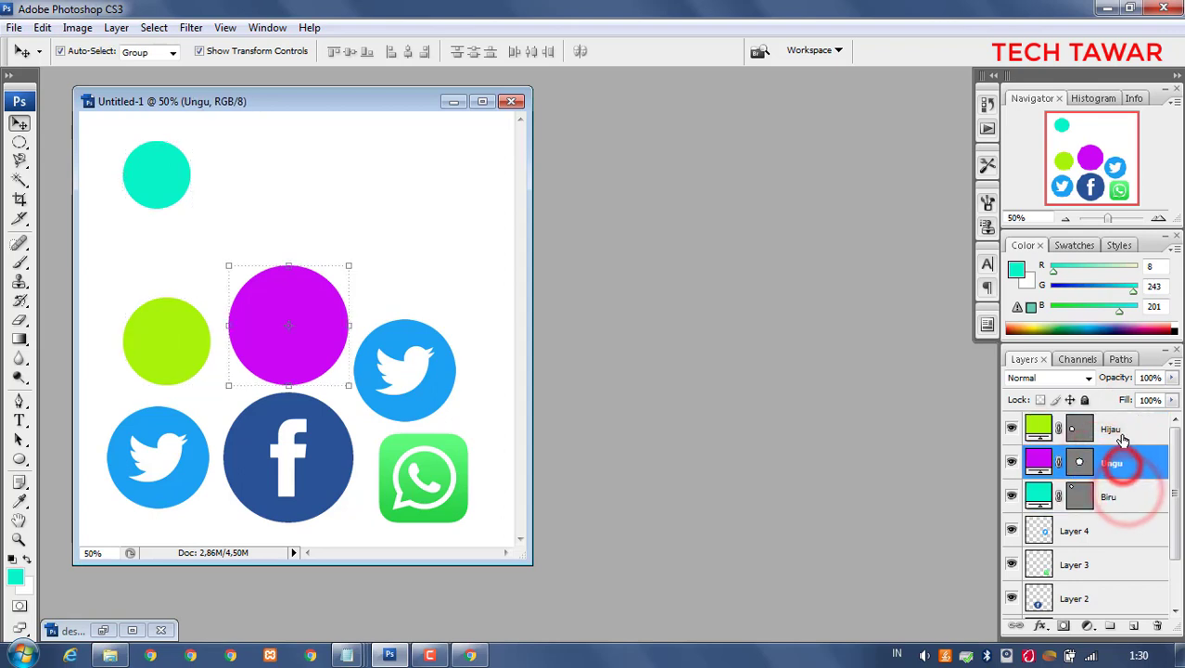
left_click(1120, 430)
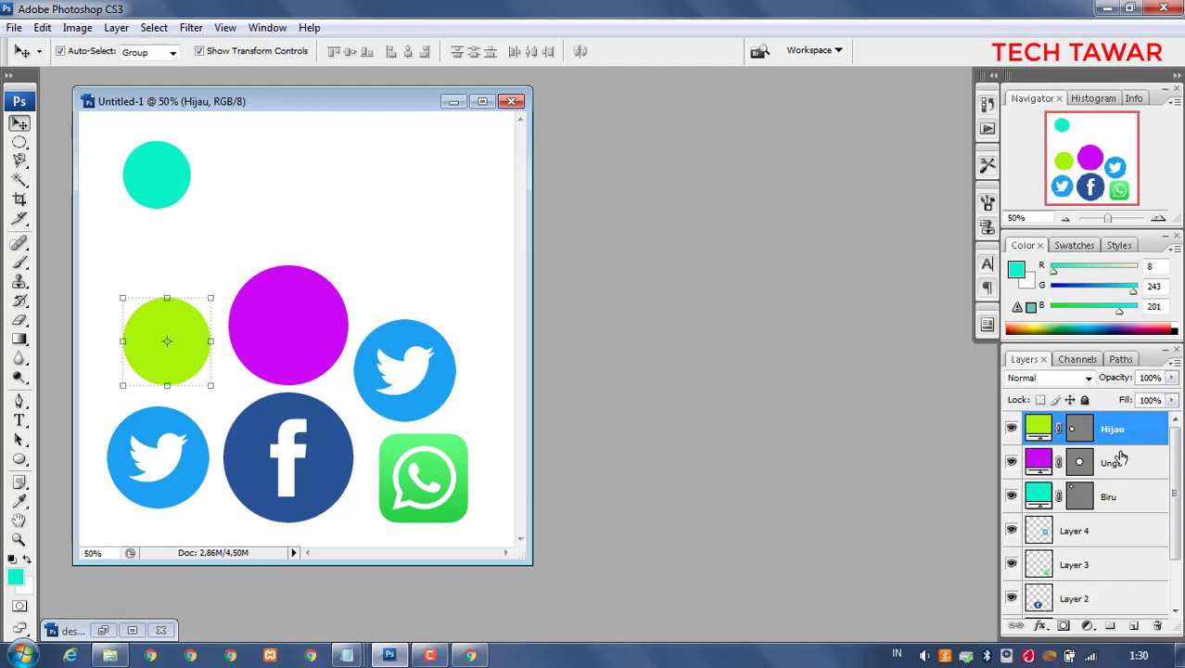
Bring up the maximized desain Promosi 1.psd poster and examine which layers hold its text block and portrait photo
left_click(132, 630)
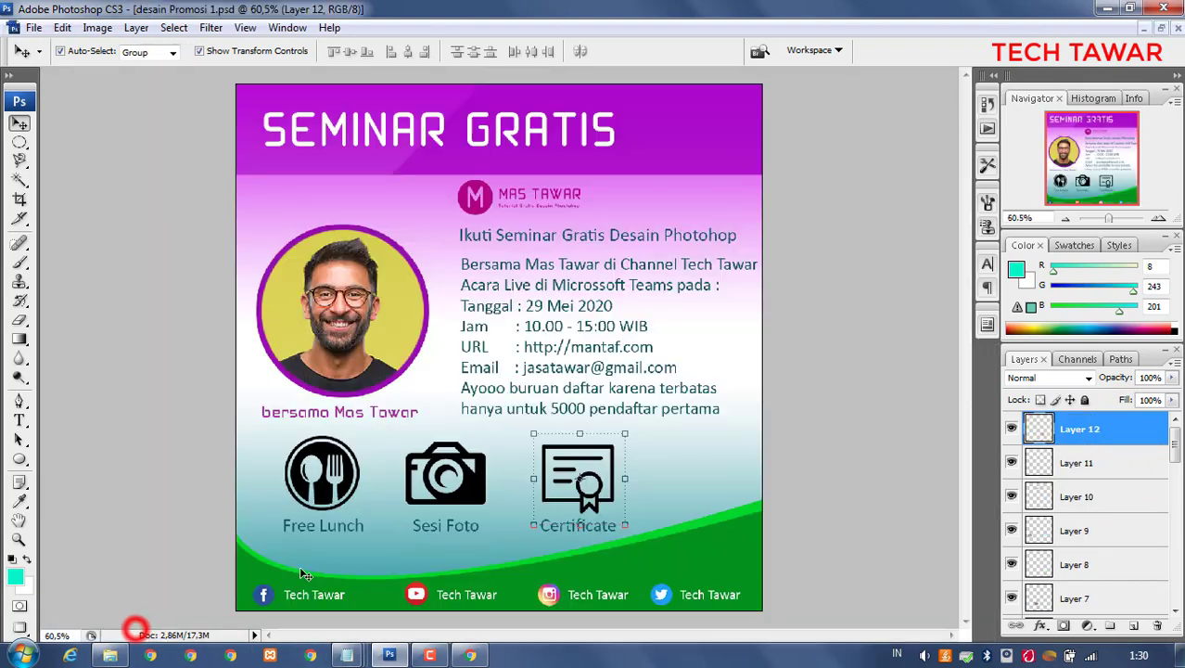
left_click(499, 352)
left_click(1104, 494)
scroll(1122, 500, "down", 8)
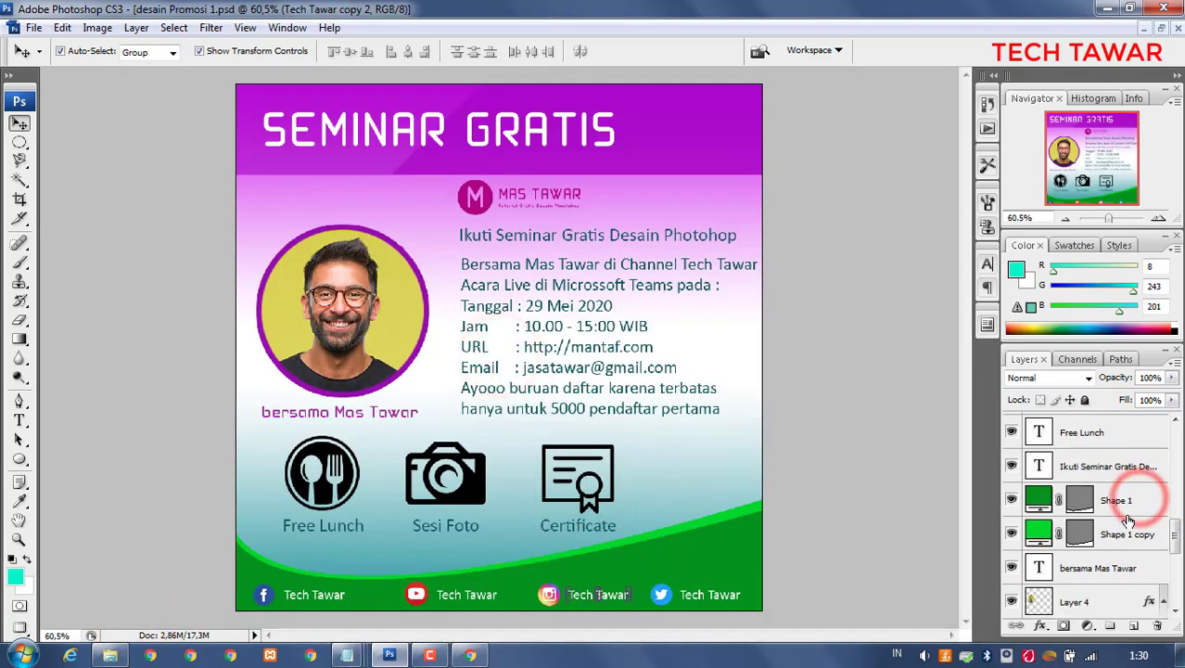
scroll(1120, 505, "up", 3)
scroll(1113, 491, "up", 6)
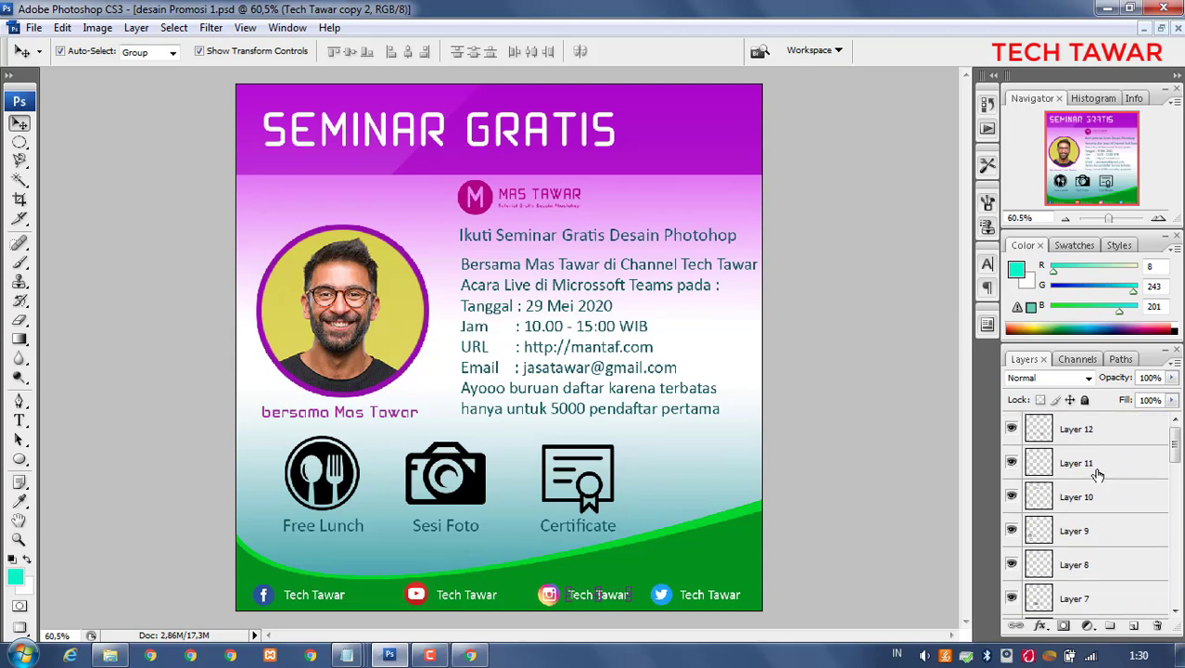
left_click(1097, 464)
left_click(674, 373)
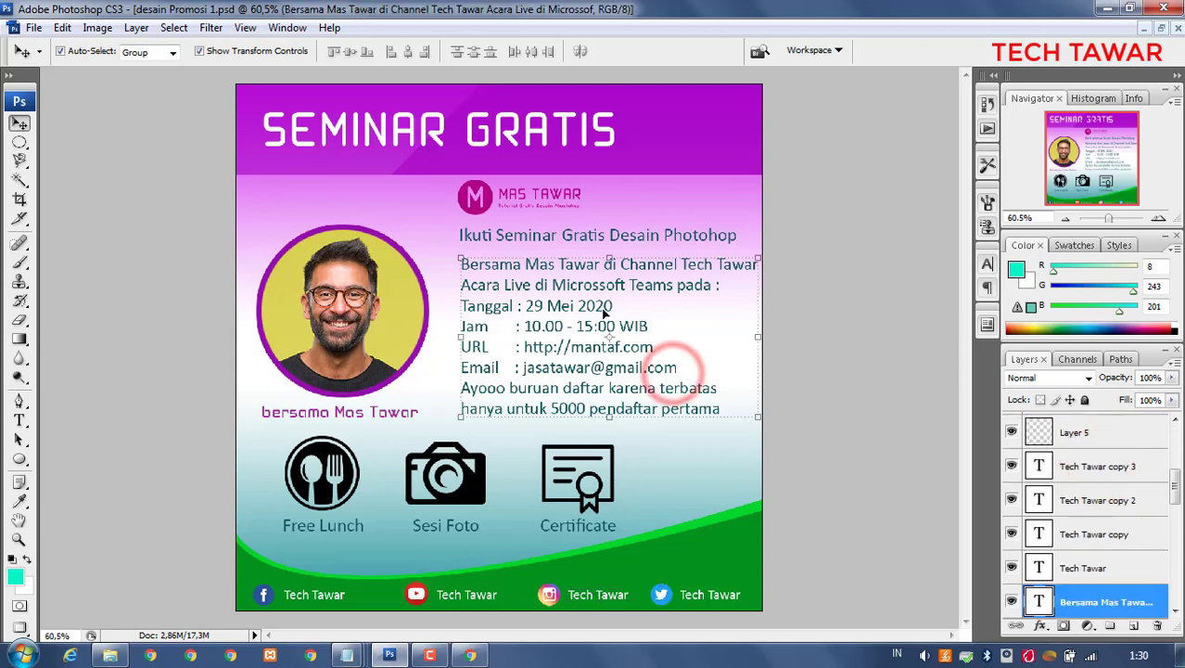
left_click(397, 196)
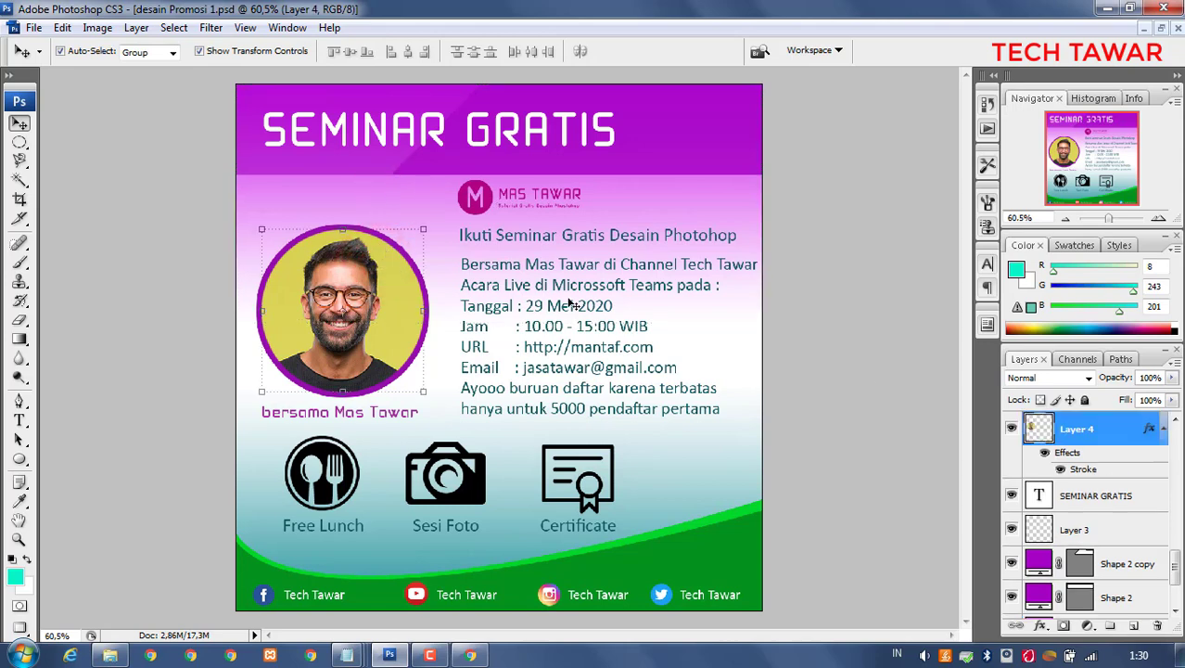
Go through the numbered layers from Layer 9 to Layer 12 to identify the poster element on each, and deselect
left_click_drag(1175, 572, 1176, 421)
left_click(1106, 555)
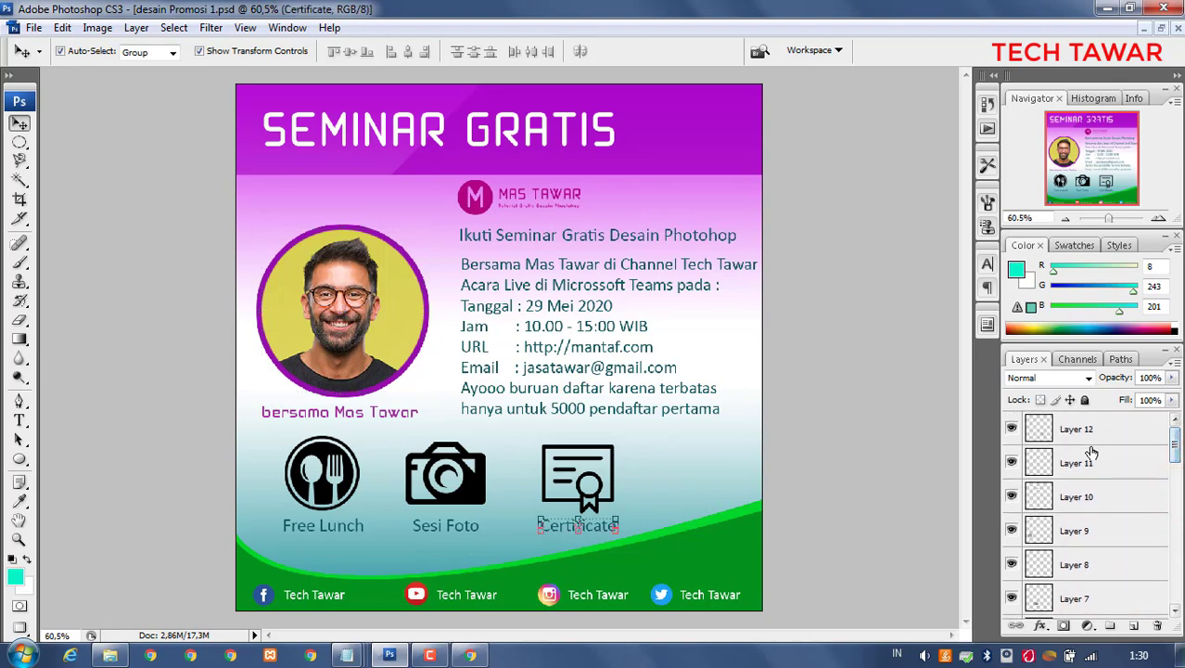
left_click(1085, 463)
left_click(1089, 498)
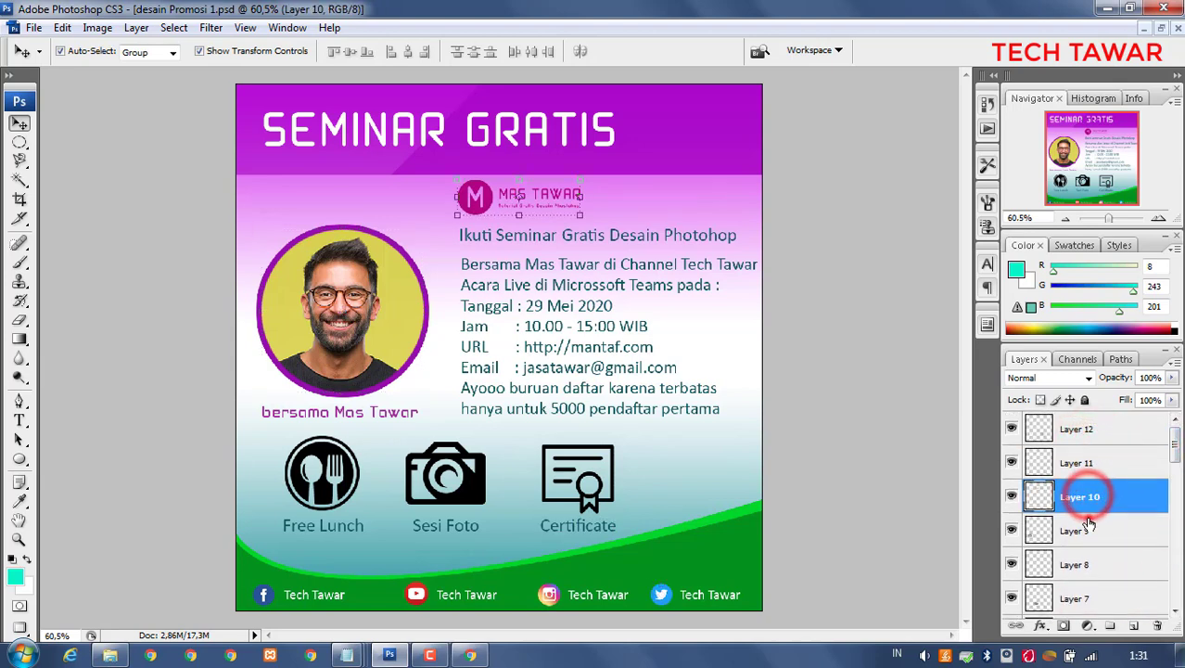
left_click(1092, 527)
left_click(1097, 468)
left_click(1097, 428)
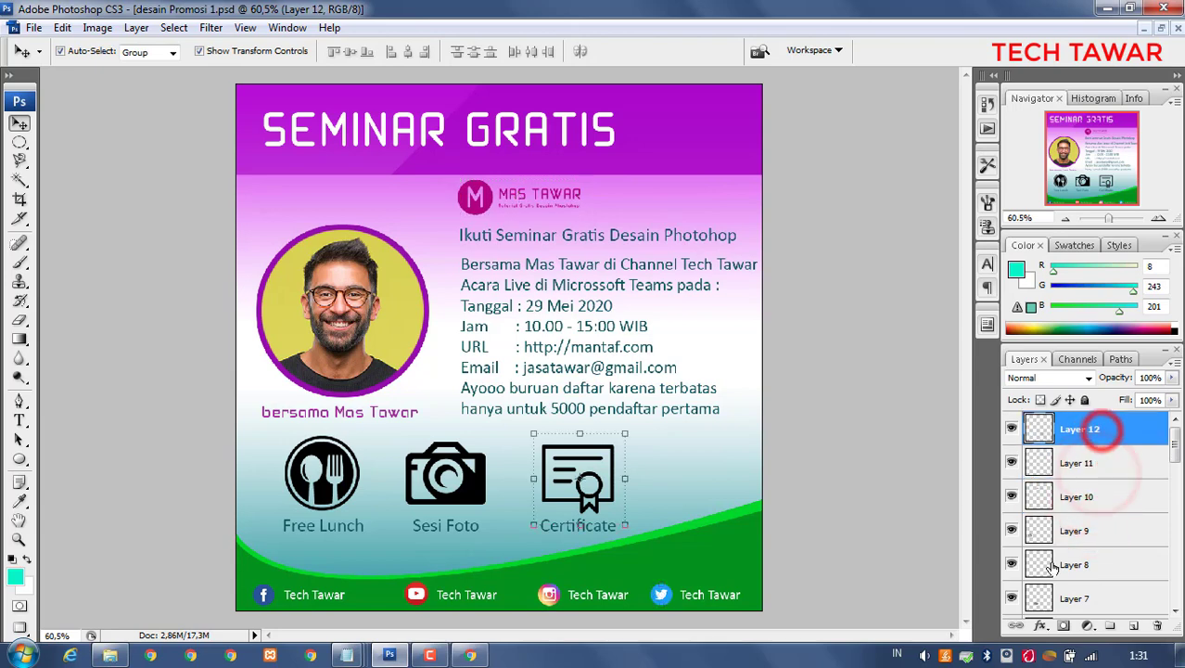
left_click(880, 447)
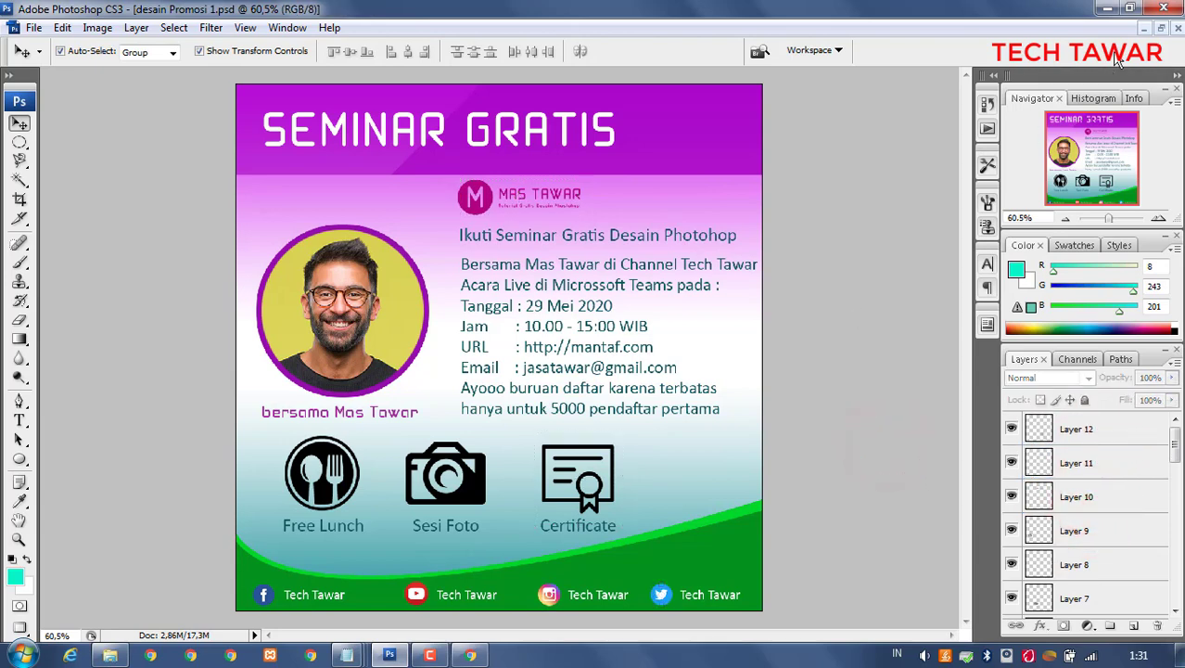
Minimize the desain Promosi 1.psd poster and maximize the Untitled-1 document
left_click(1160, 30)
left_click(883, 120)
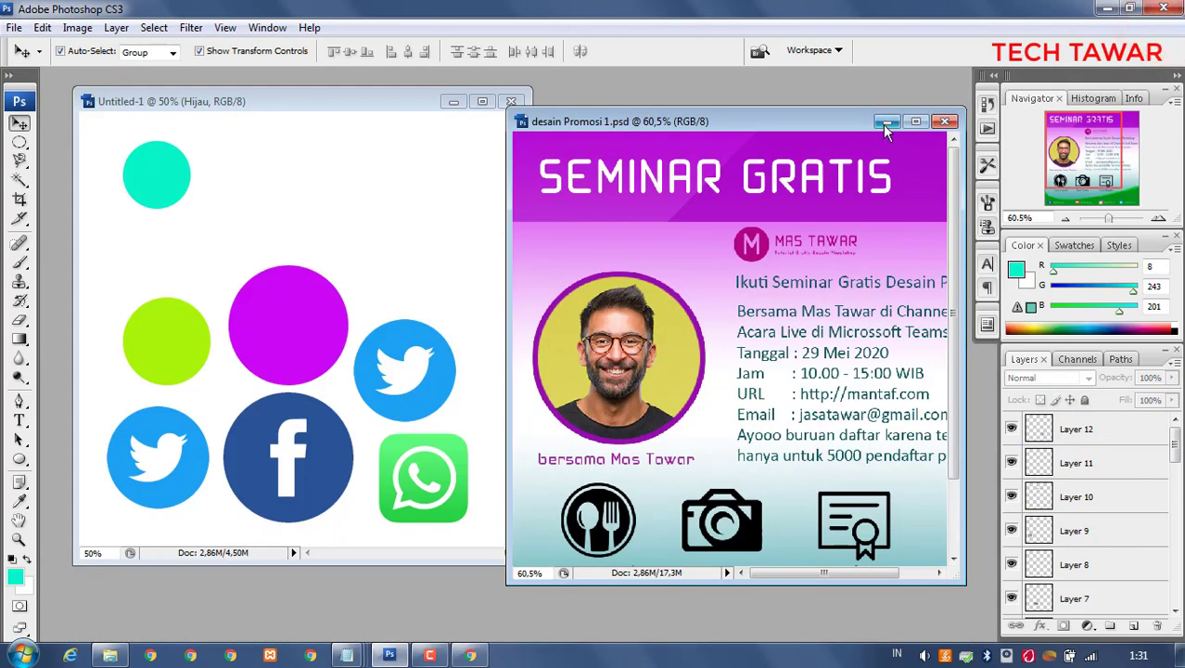
left_click(481, 101)
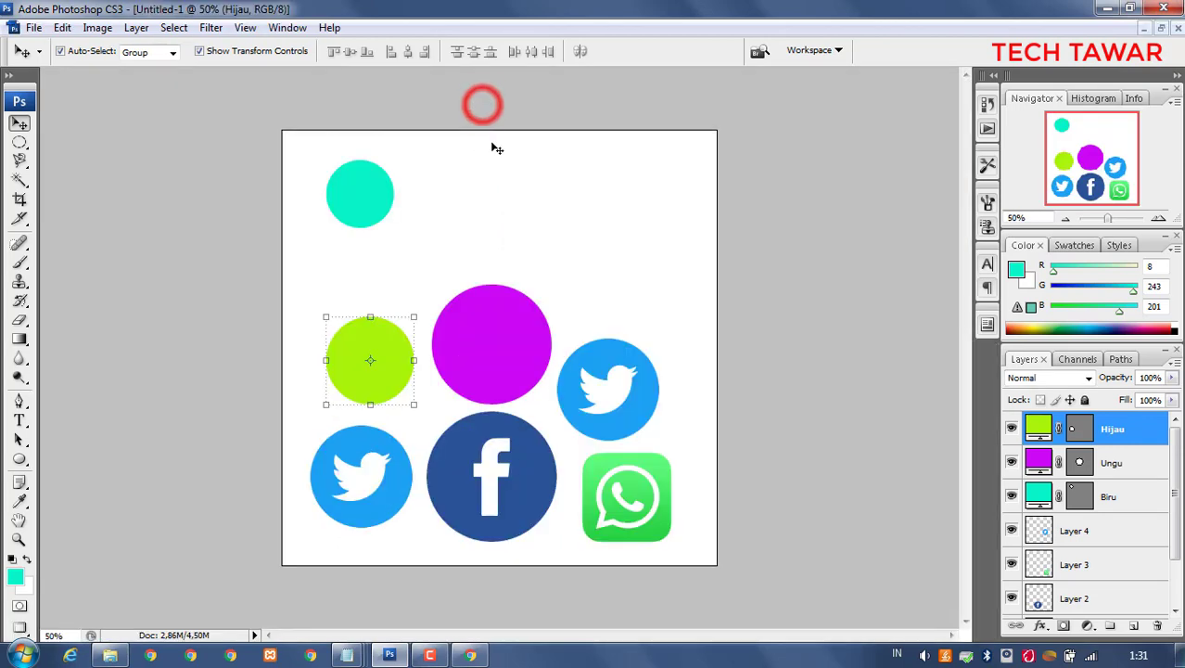
Shift the turquoise circle closer to the canvas's left edge, duplicate its layer, and place the copy just to its right
left_click_drag(370, 193, 347, 193)
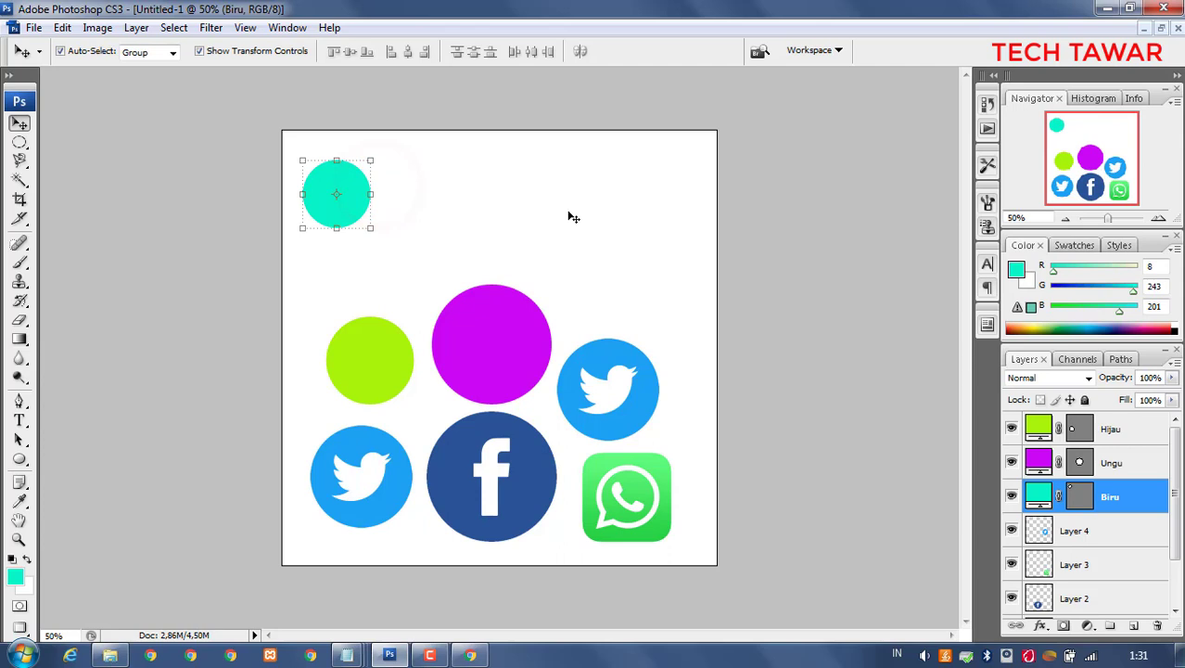
left_click(356, 184)
key("ctrl+j")
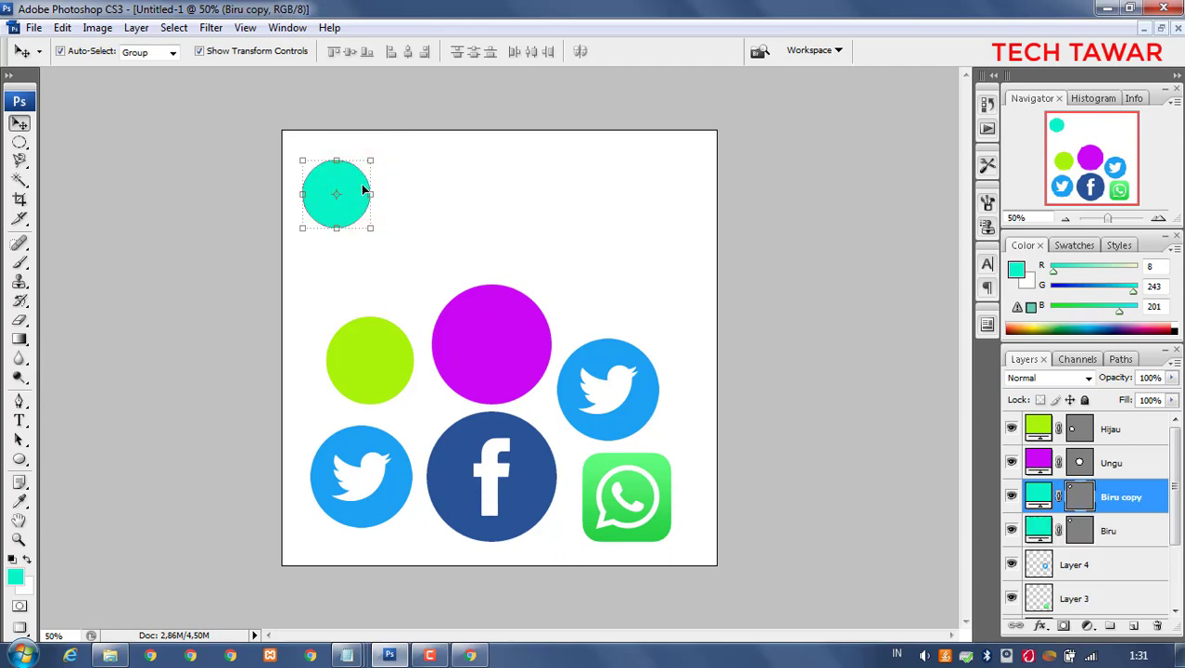
key("shift+Right")
key("shift+Right")
key("shift+Right")
key("shift+Right")
key("shift+Right")
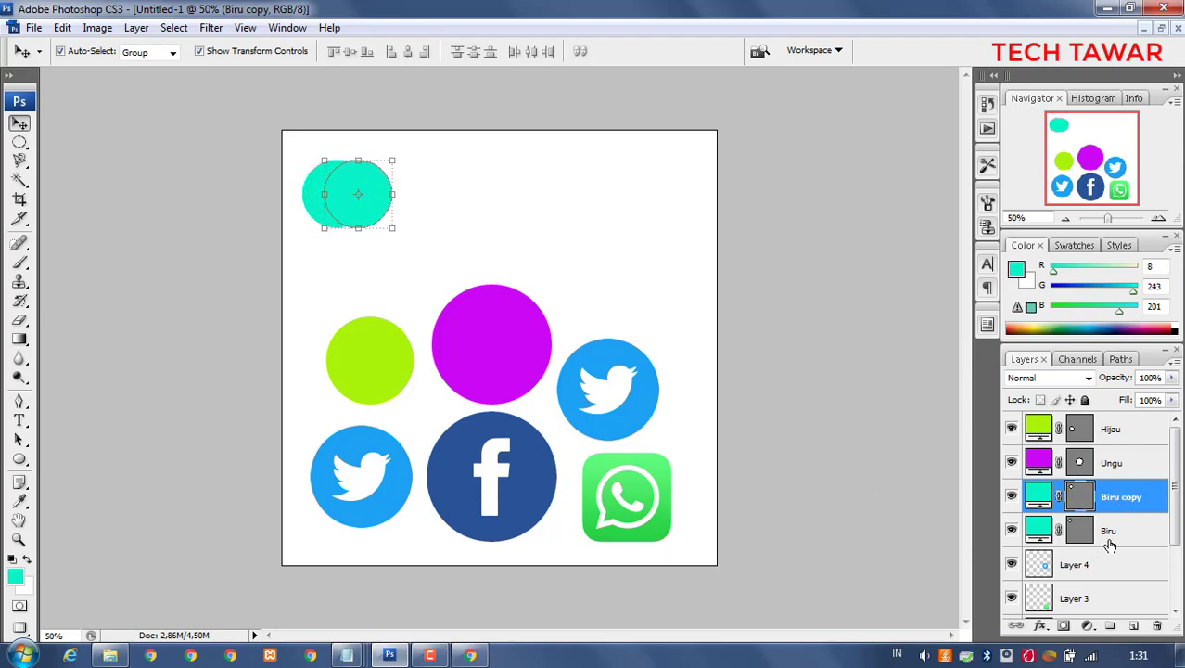
left_click_drag(368, 183, 424, 183)
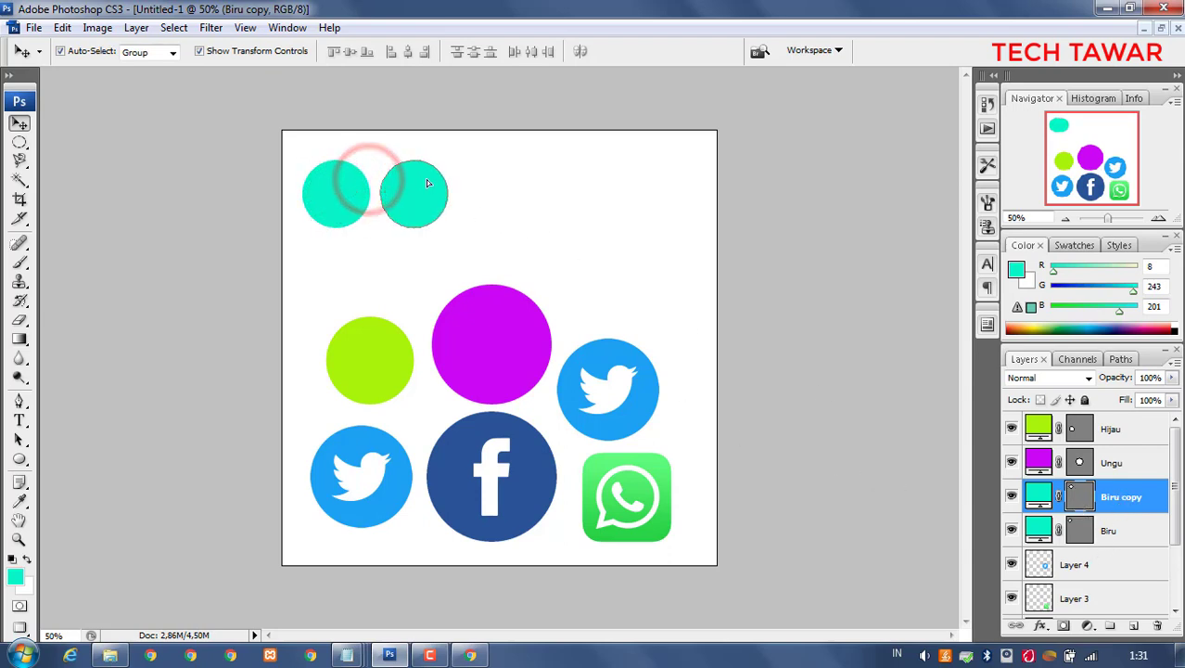
left_click(505, 195)
left_click(433, 192)
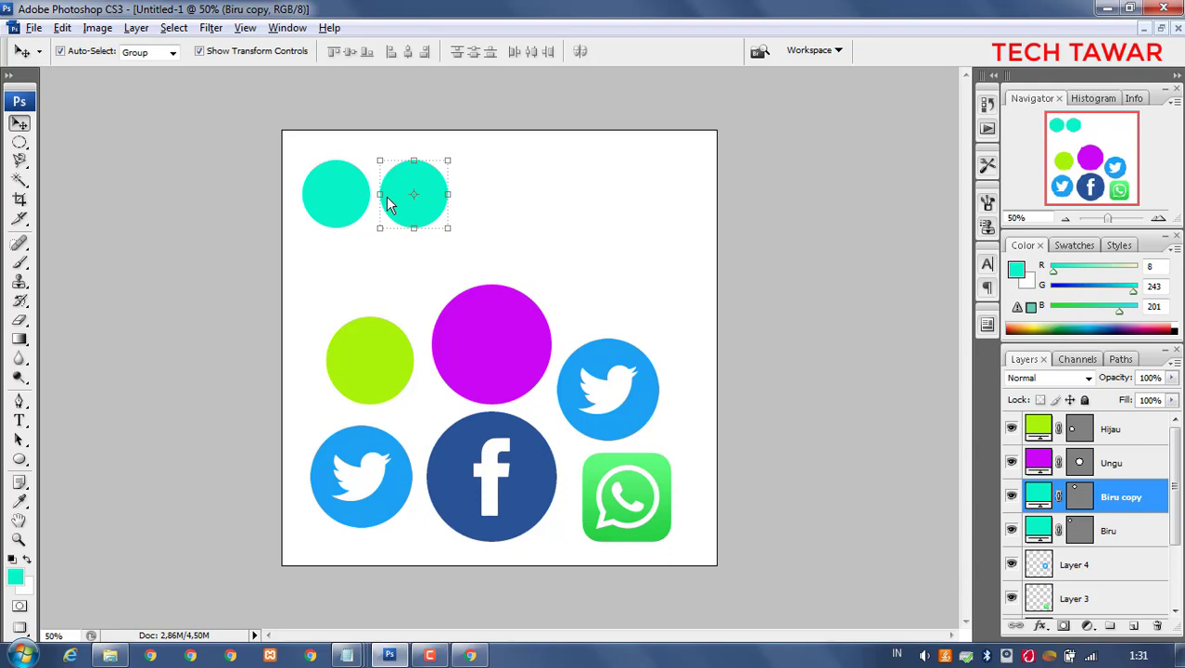
Add three more copies of the turquoise circle along the same line to form a row of five, and deselect
left_click_drag(338, 185, 661, 185)
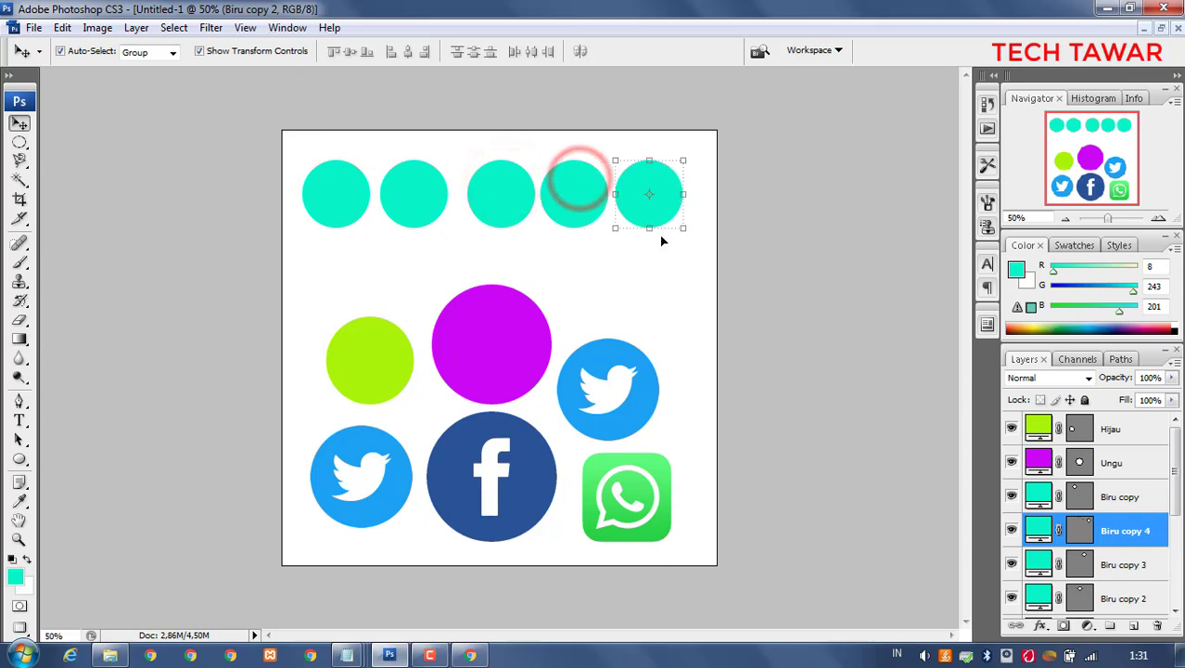
left_click(667, 287)
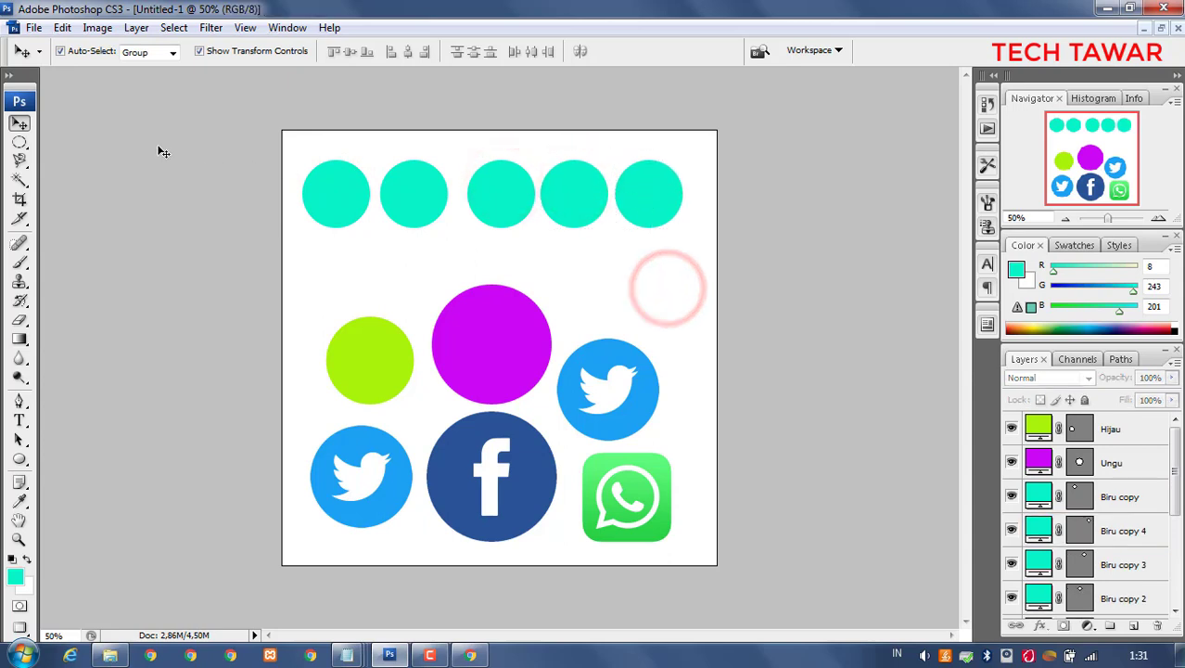
Nudge the first turquoise circle down and back up into the row, using large and small increments
left_click(343, 193)
right_click(344, 196)
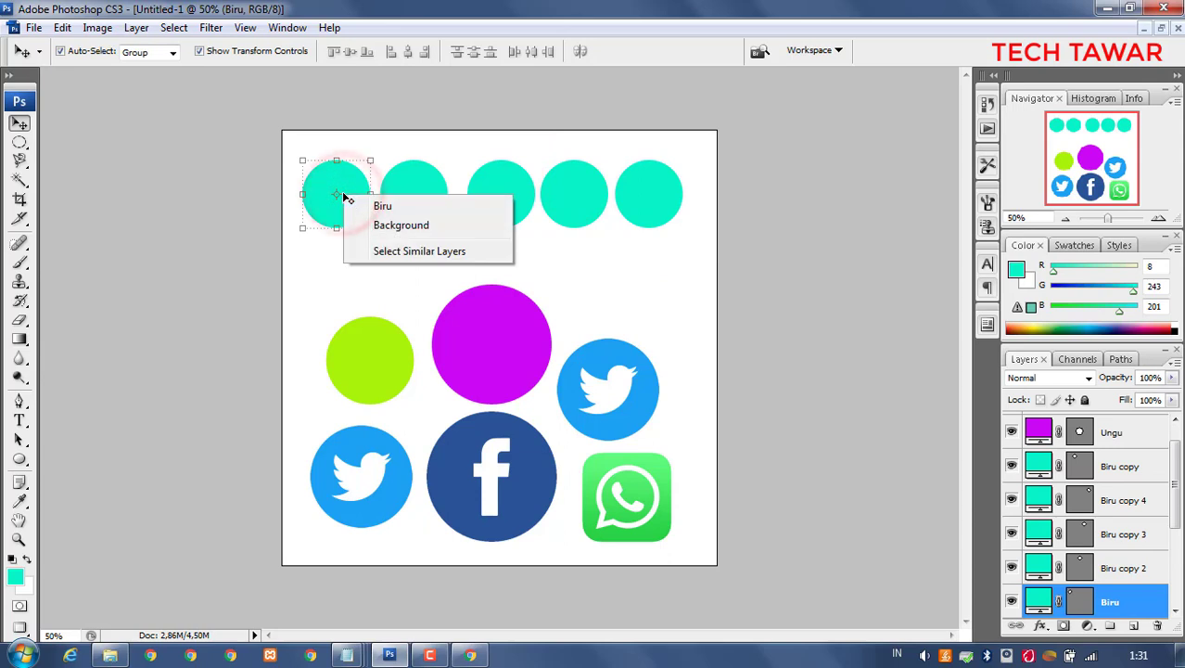
left_click(384, 128)
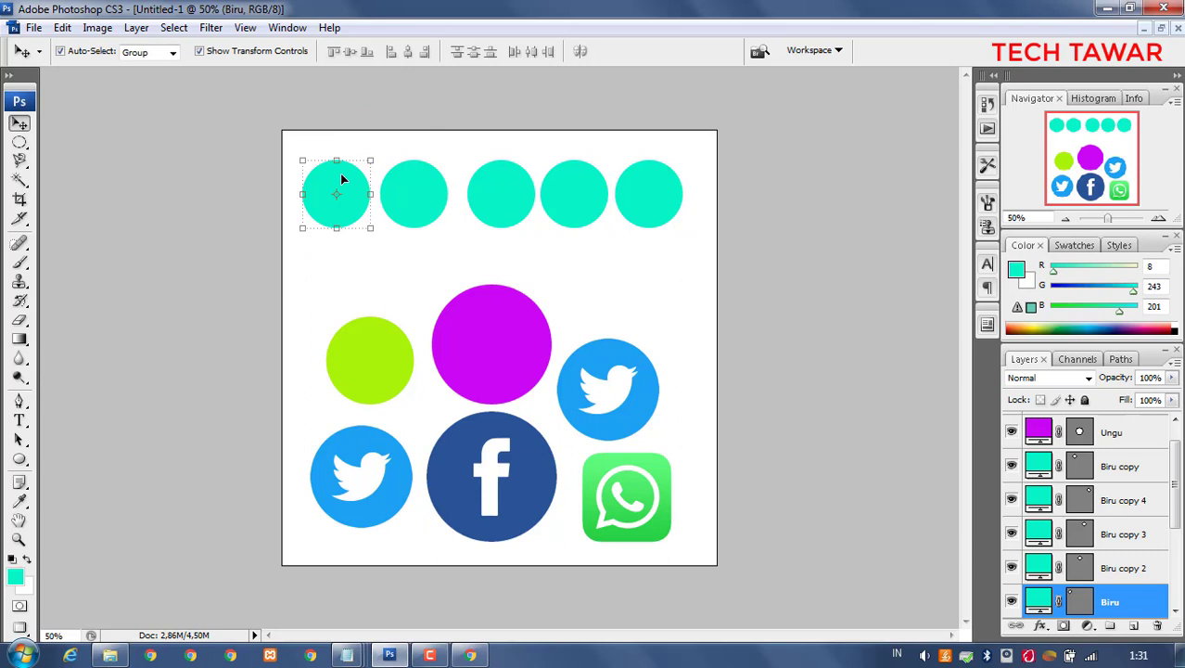
key("shift+Down")
key("shift+Down")
key("shift+Down")
key("shift+Down")
key("shift+Down")
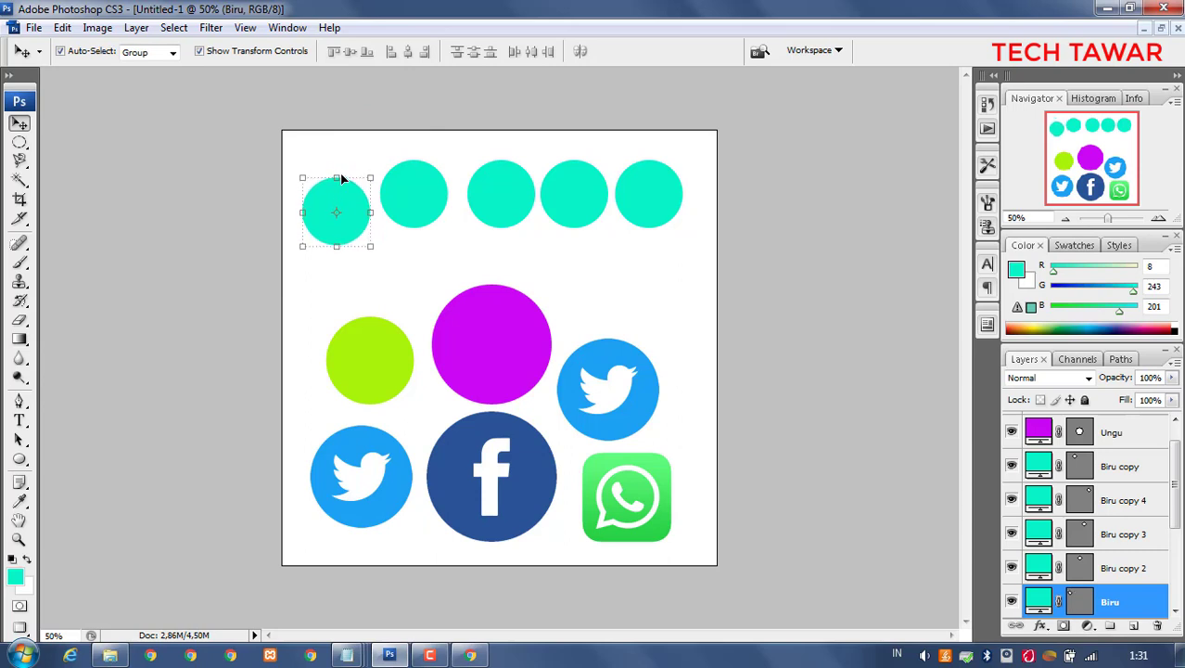
key("shift+Up")
key("shift+Up")
key("shift+Up")
key("shift+Up")
key("shift+Up")
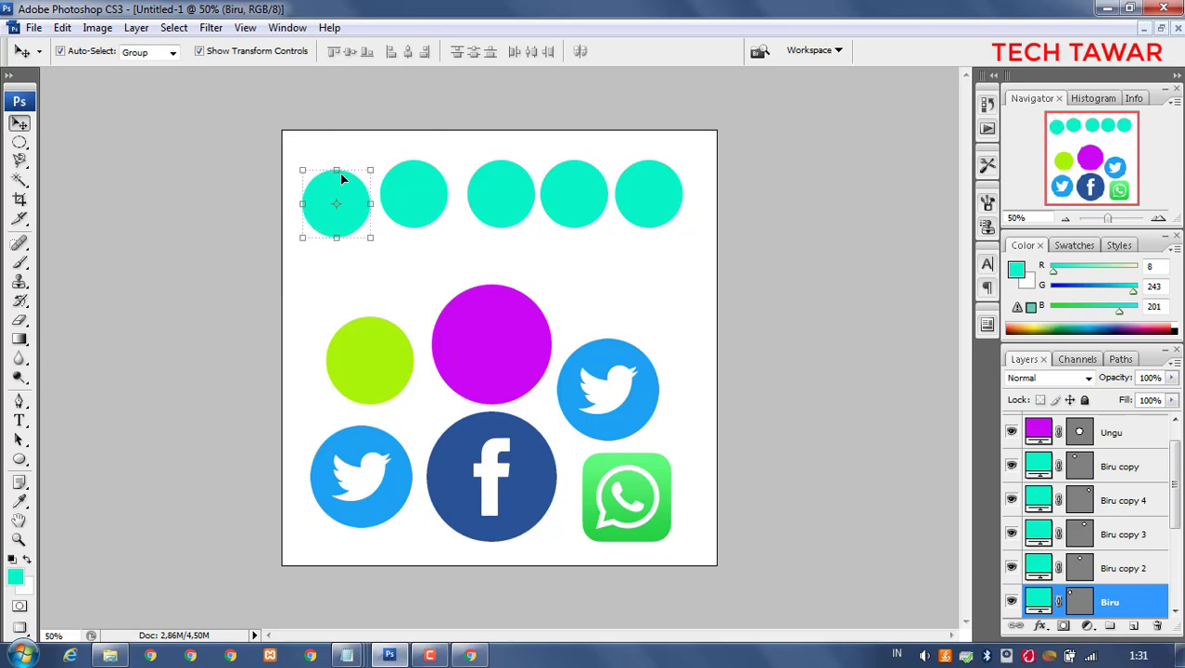
key("Up")
key("Down")
key("Up")
key("Down")
key("Down")
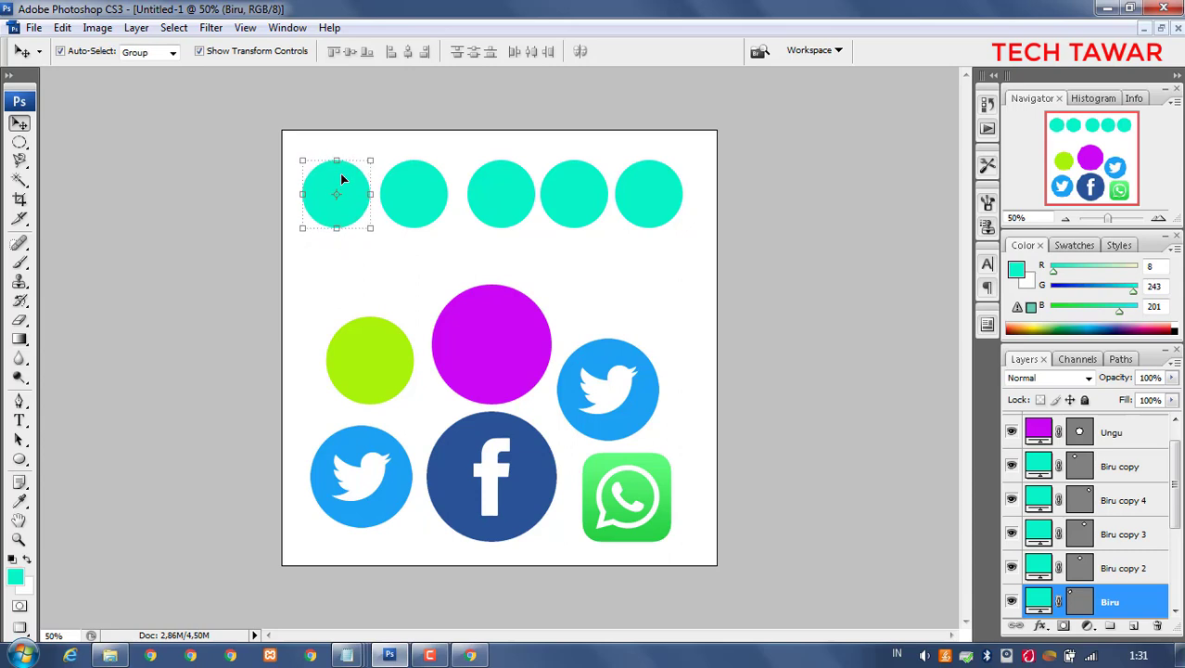
Duplicate the first turquoise circle's layer and place the copy below it, just above the lime circle
key("ctrl+j")
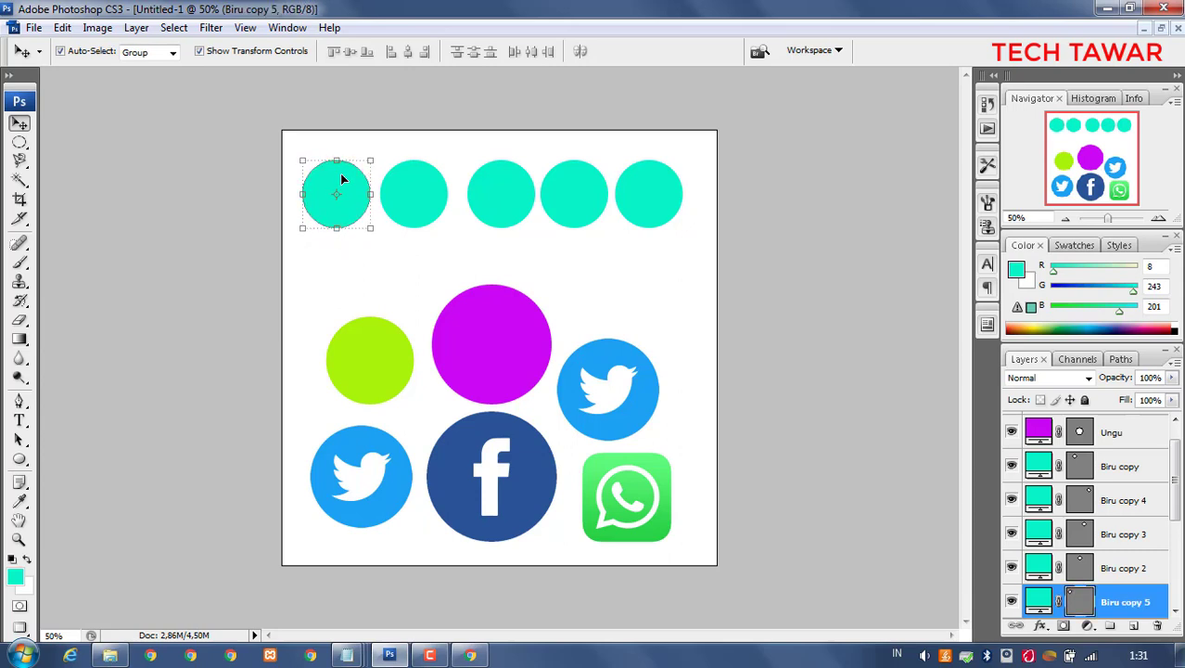
left_click_drag(339, 177, 349, 255)
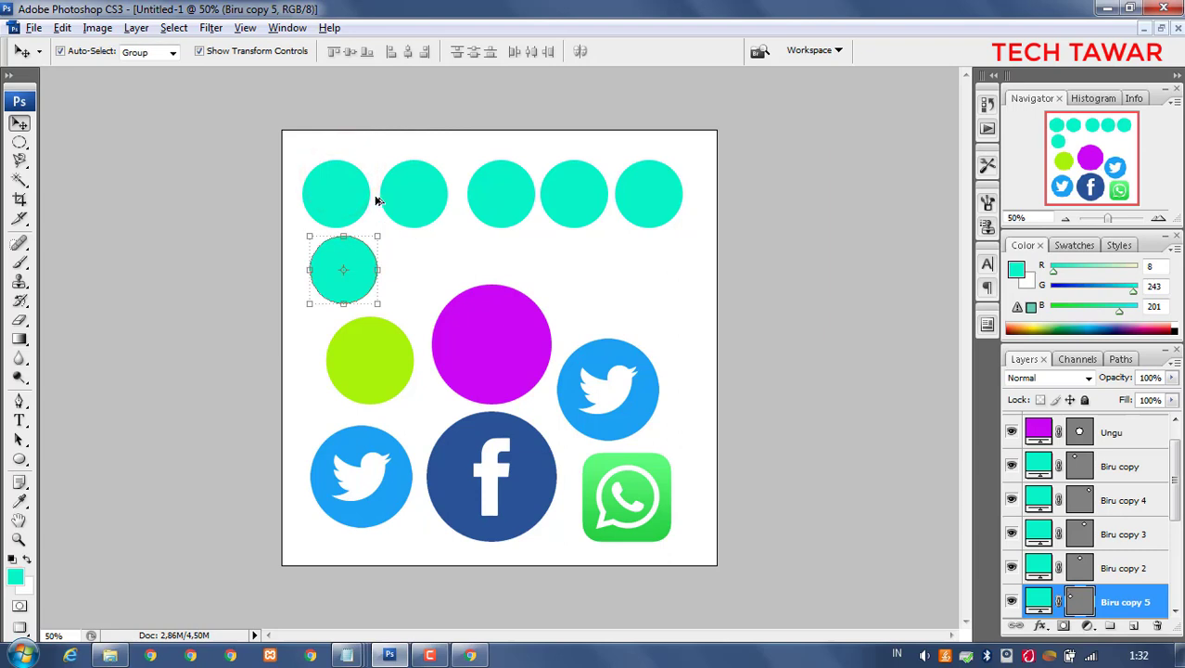
Add two more copies of the turquoise circle to the second row, one beside its first circle and one farther along
left_click_drag(346, 194, 424, 269)
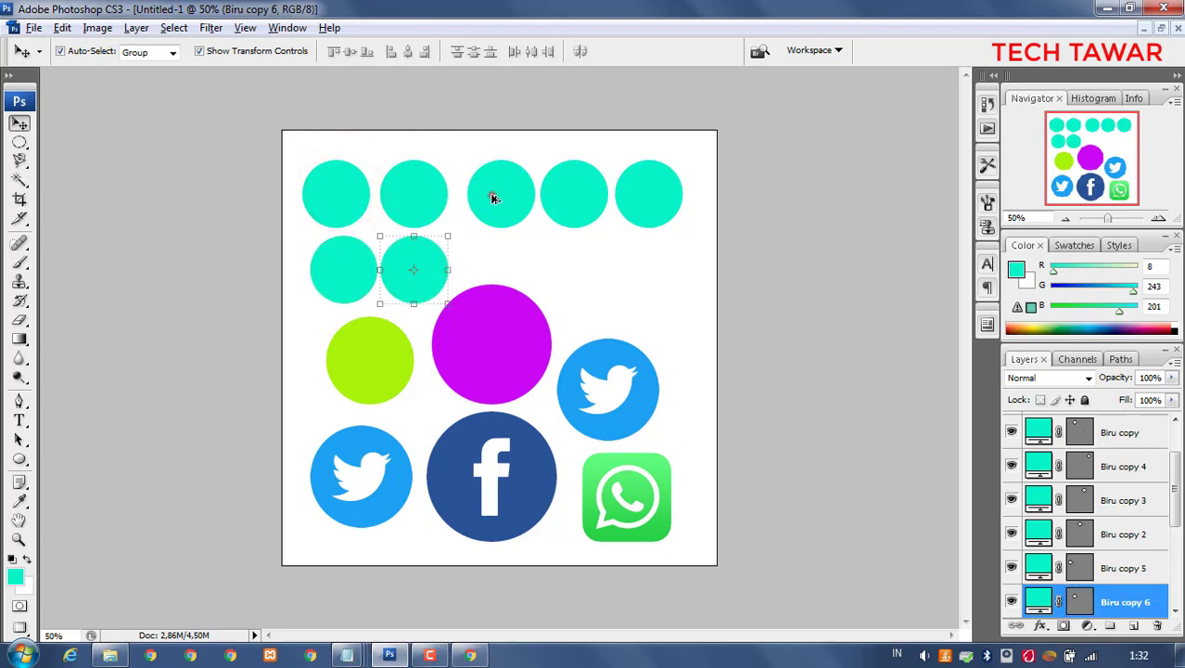
left_click_drag(492, 197, 572, 274)
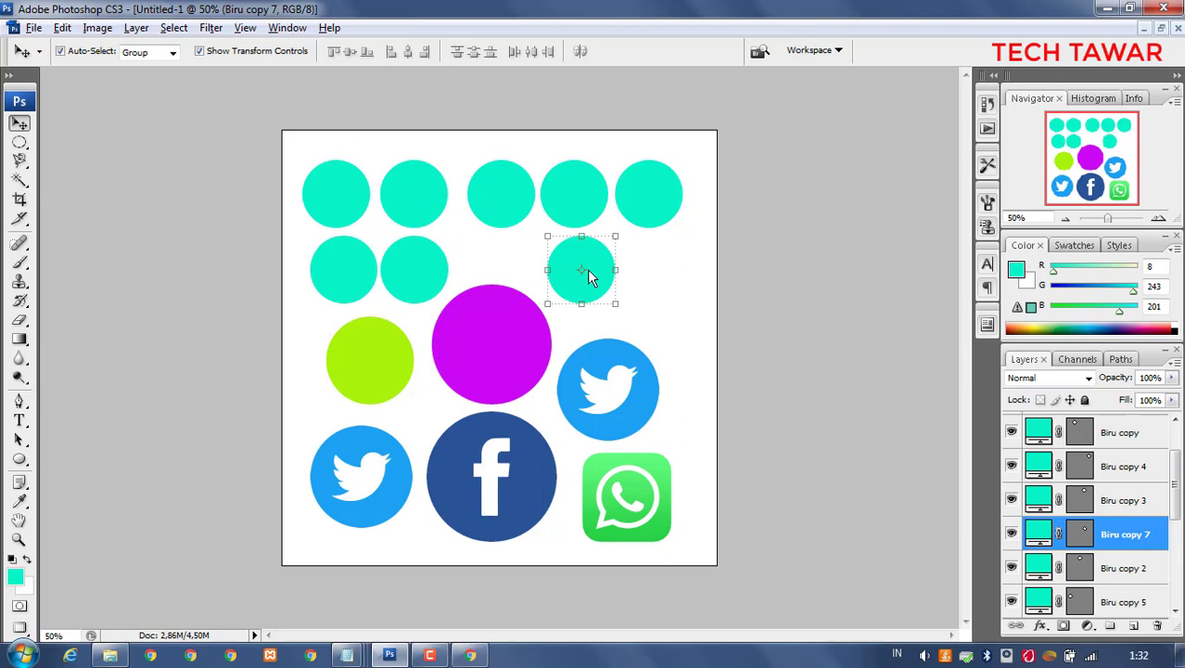
Delete the farthest turquoise circle in the second row and the third, fourth and fifth circles in the top row
key("ctrl+t")
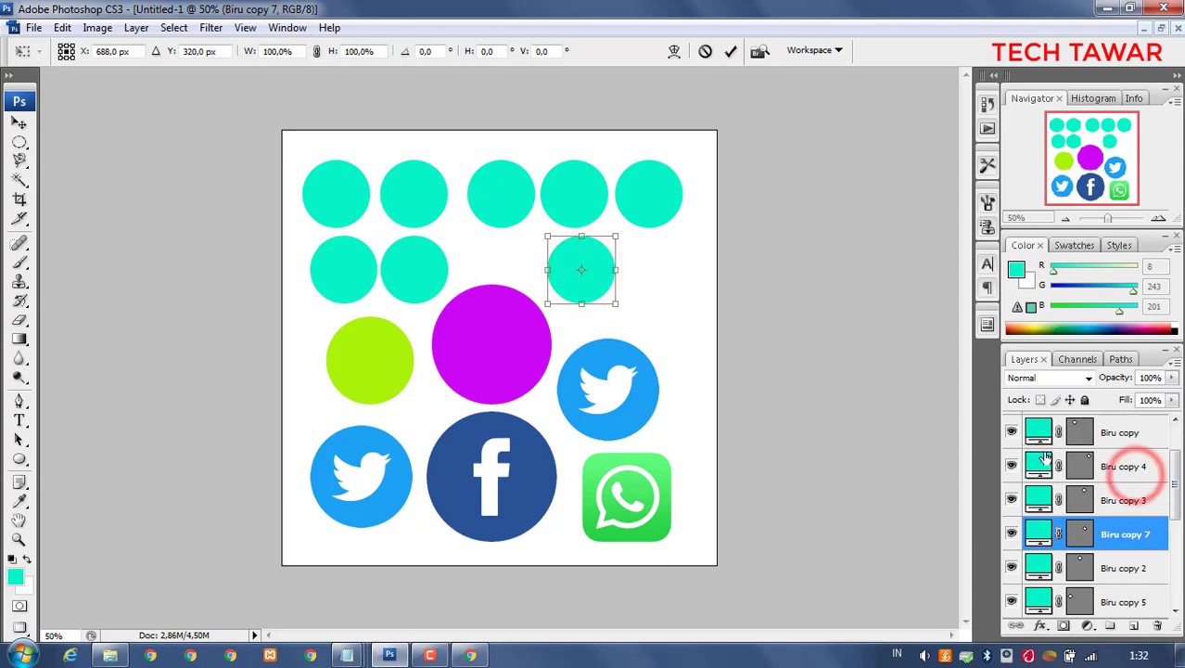
left_click(18, 123)
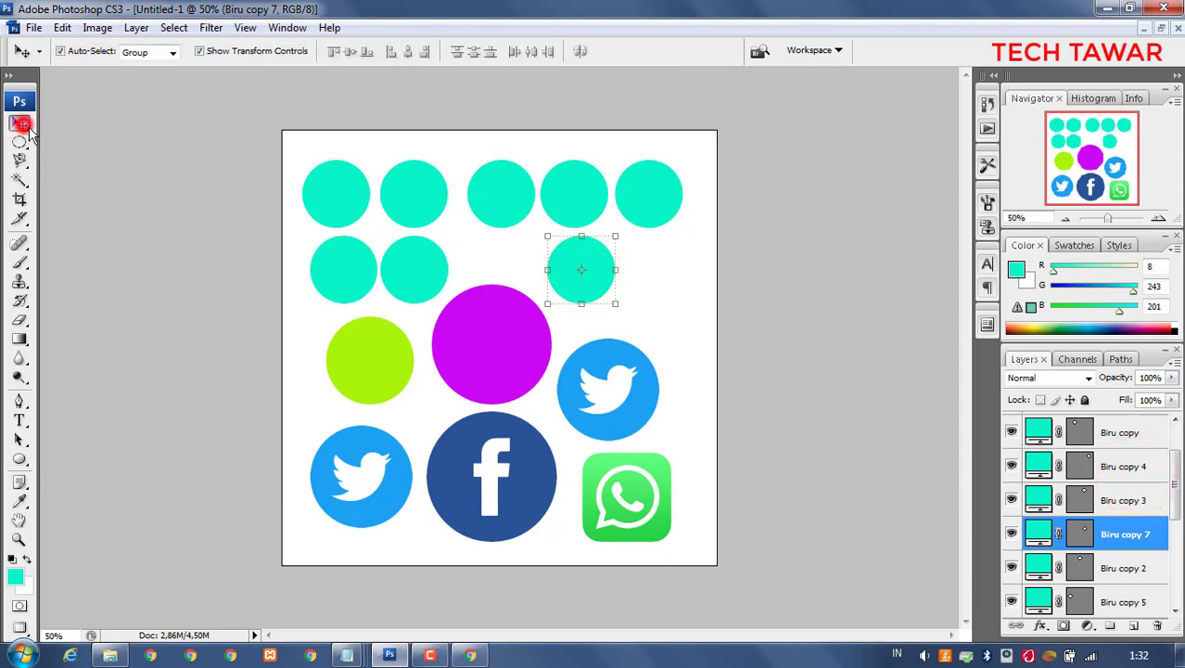
key("Delete")
left_click(1122, 466)
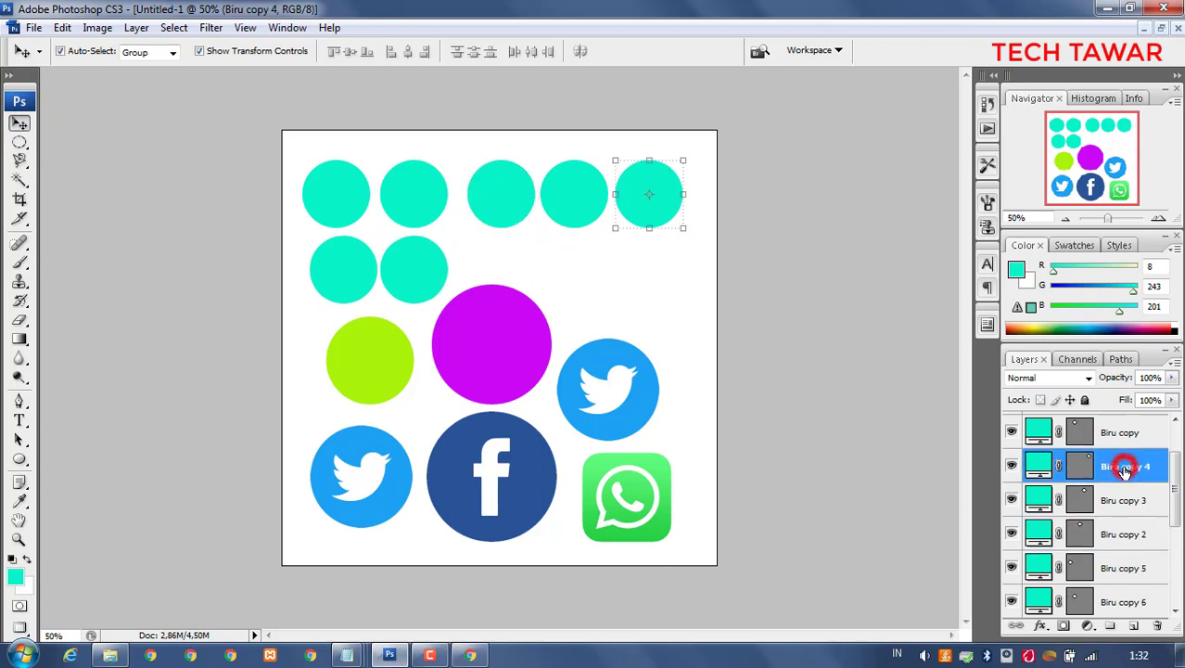
key("Delete")
key("Delete")
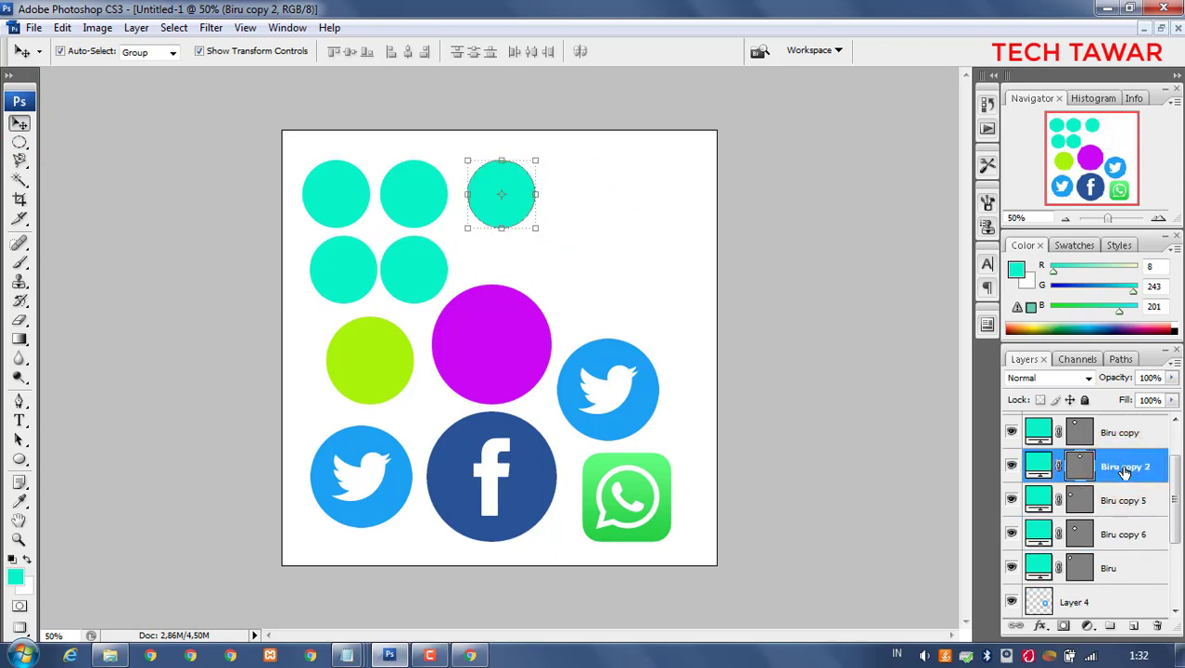
key("Delete")
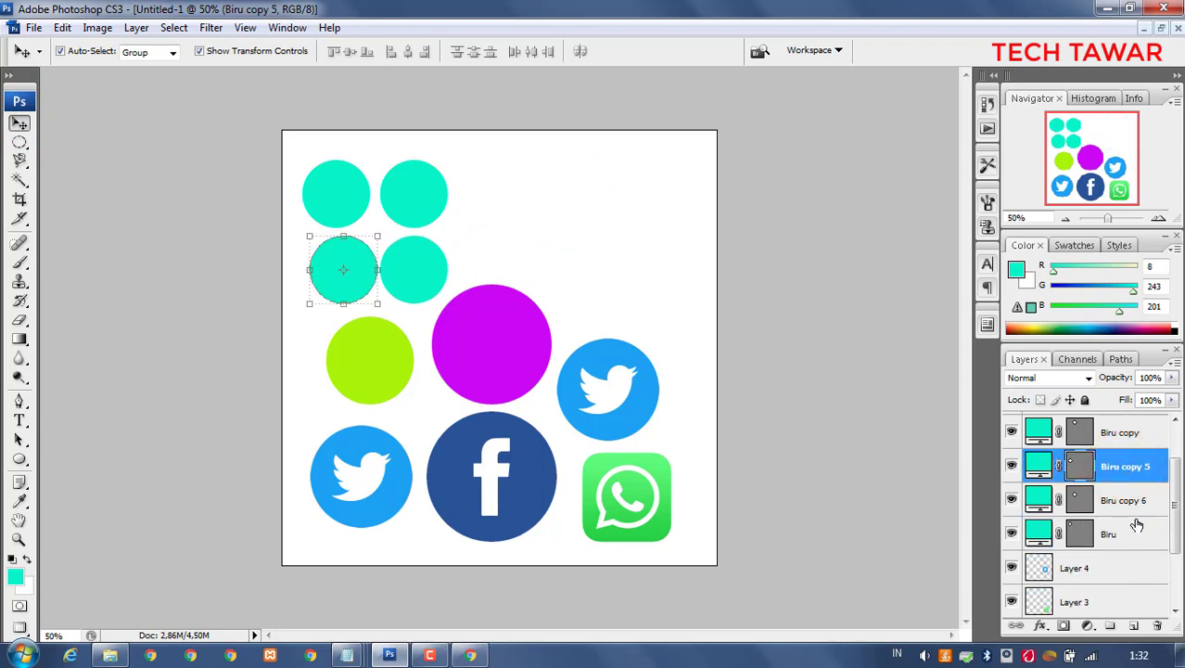
Move the two second-row turquoise circles up to the right of the top pair, leaving uneven heights and gaps
left_click(1136, 500)
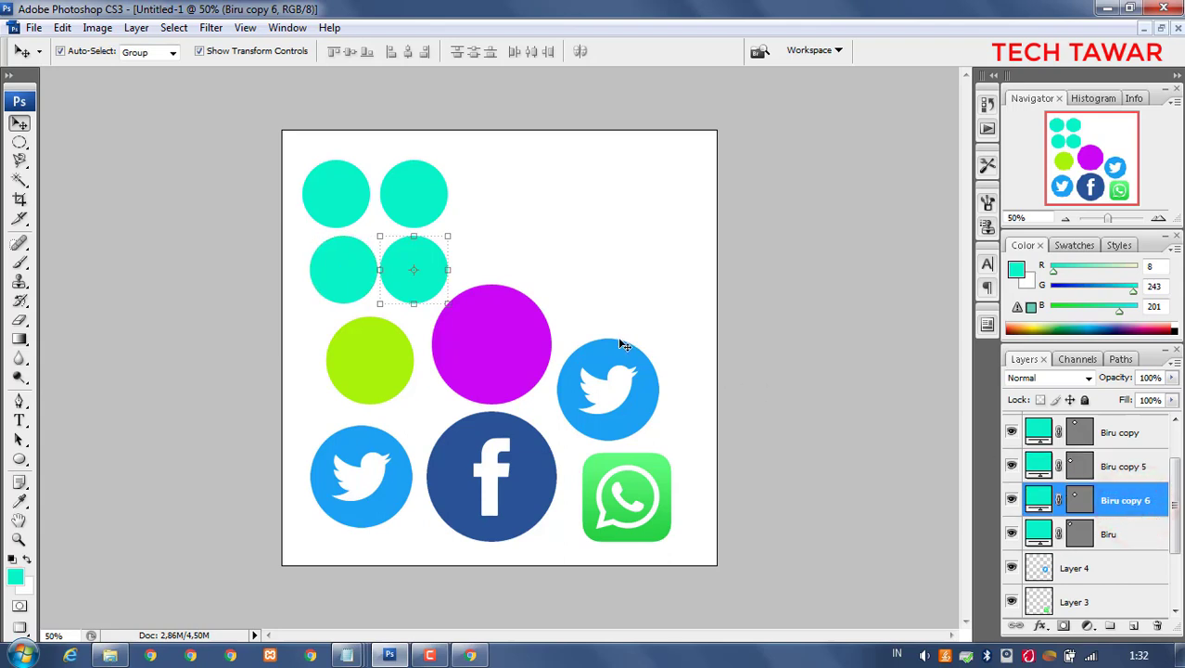
left_click_drag(423, 268, 491, 235)
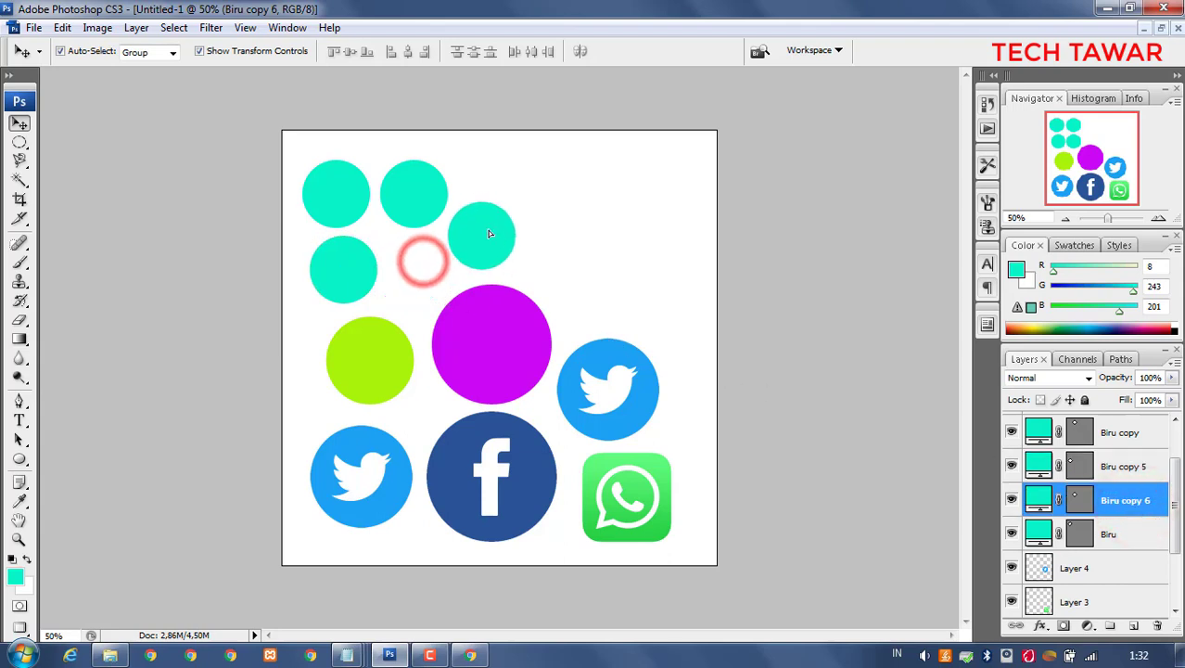
left_click_drag(350, 273, 590, 212)
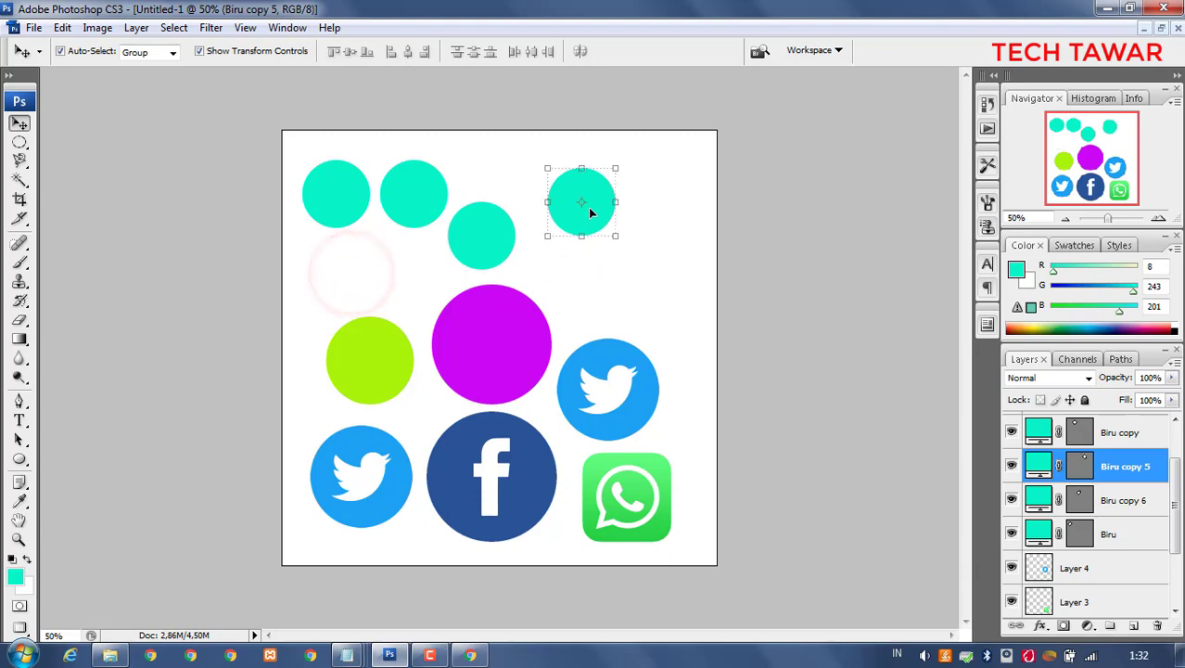
Select the four turquoise circle layers, align their vertical centers, and distribute them evenly across the row
left_click(1118, 538)
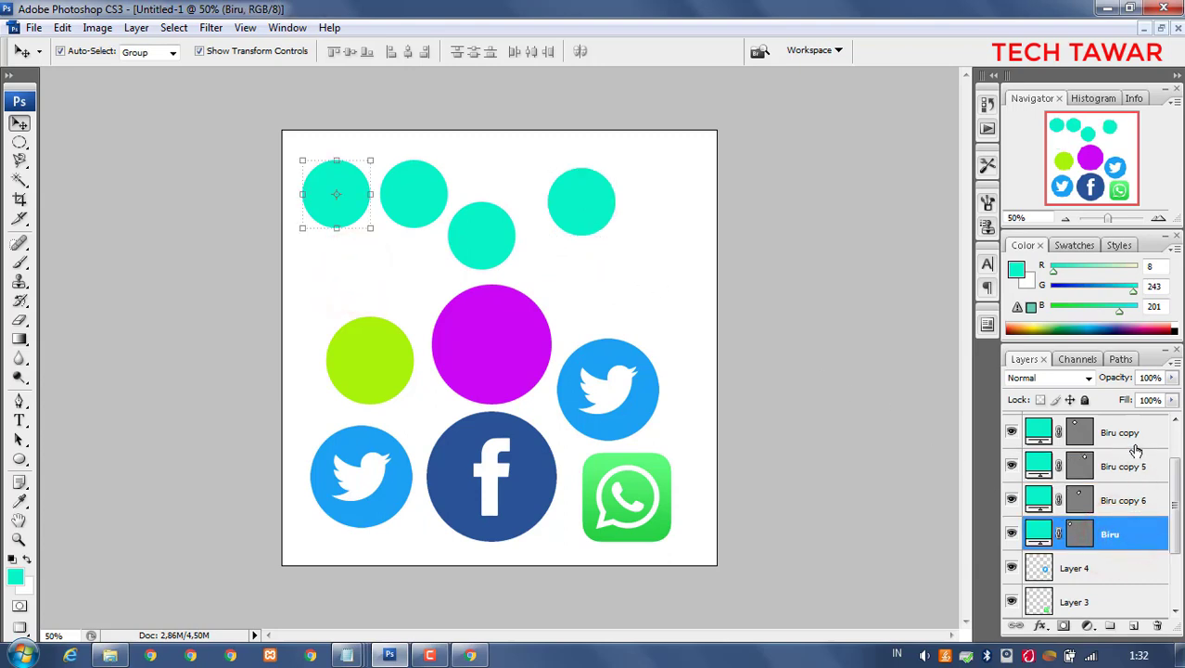
scroll(1150, 477, "up", 2)
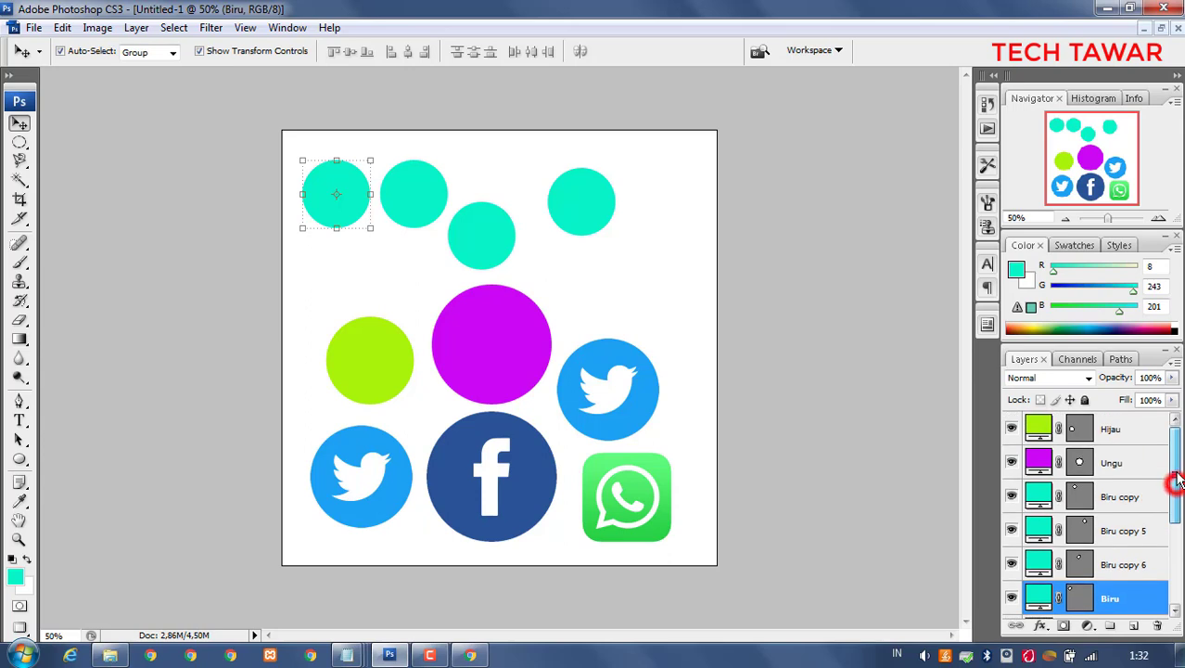
left_click_drag(1176, 471, 1176, 482)
left_click(1123, 474, "shift")
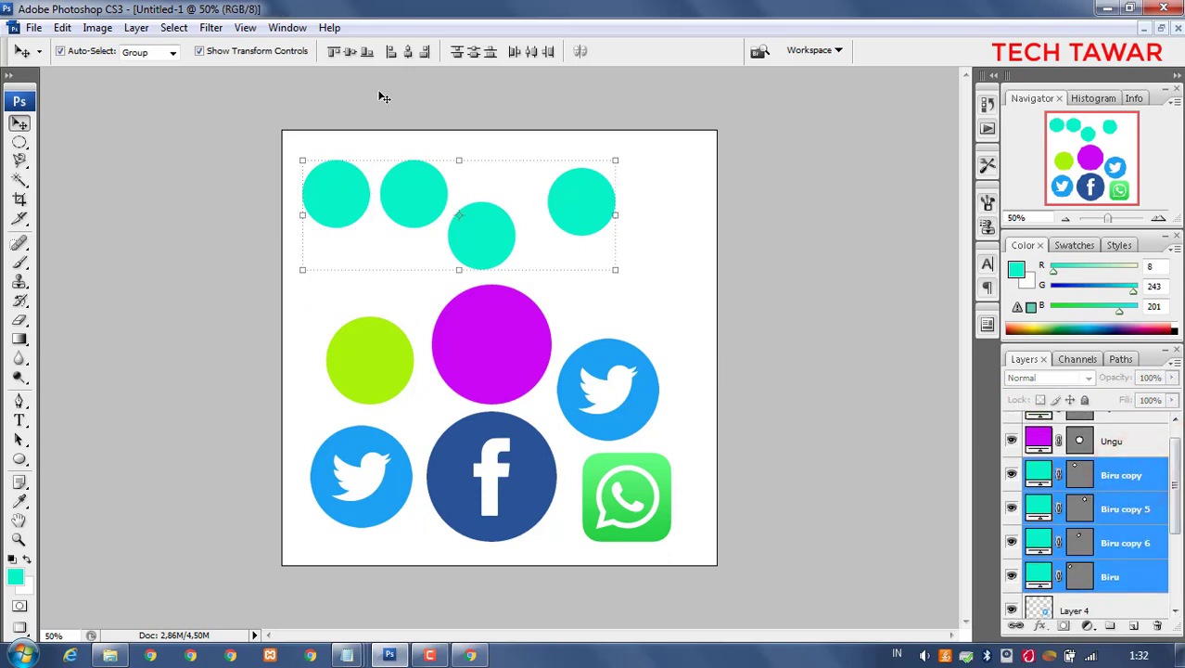
left_click(352, 53)
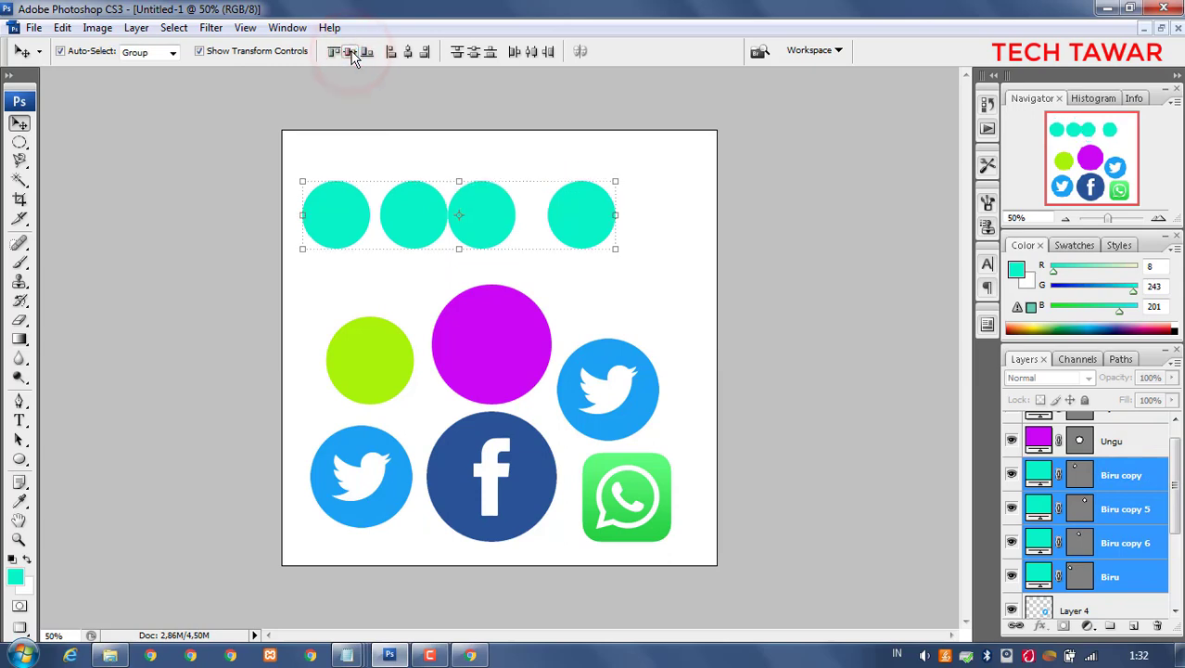
left_click(531, 53)
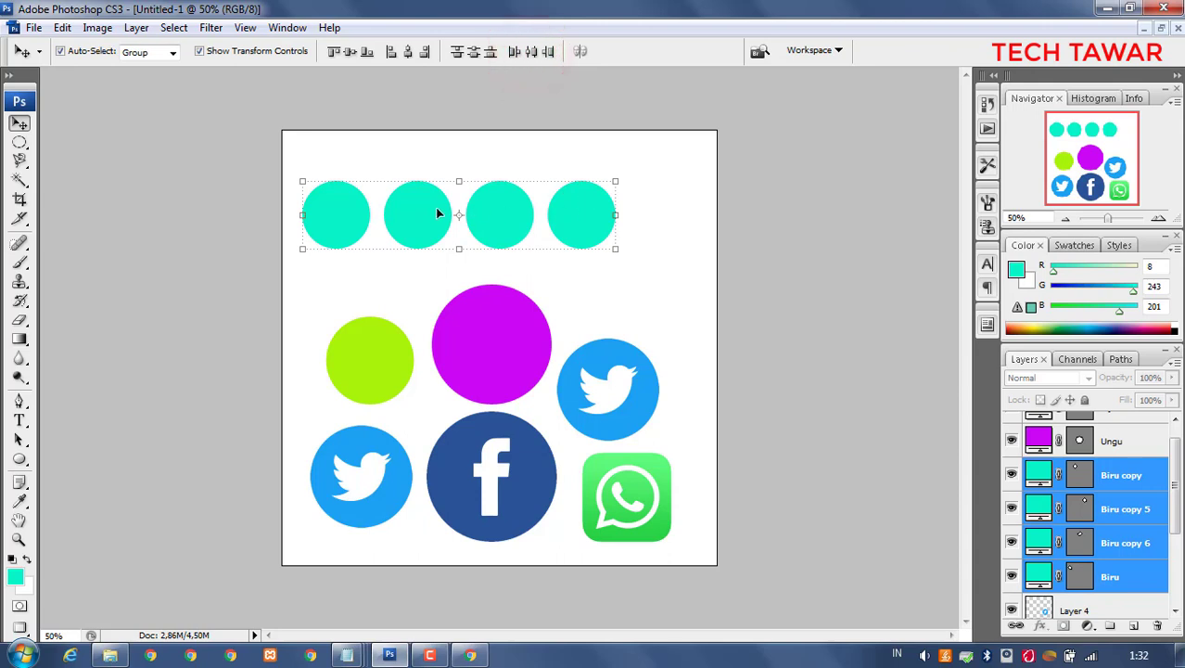
Shift the purple circle slightly up, and move the last turquoise circle along the row close to the canvas's right edge
mouse_move(501, 318)
left_mouse_down()
mouse_move(494, 329)
mouse_move(648, 228)
mouse_move(568, 261)
mouse_move(491, 315)
mouse_move(493, 327)
left_mouse_up()
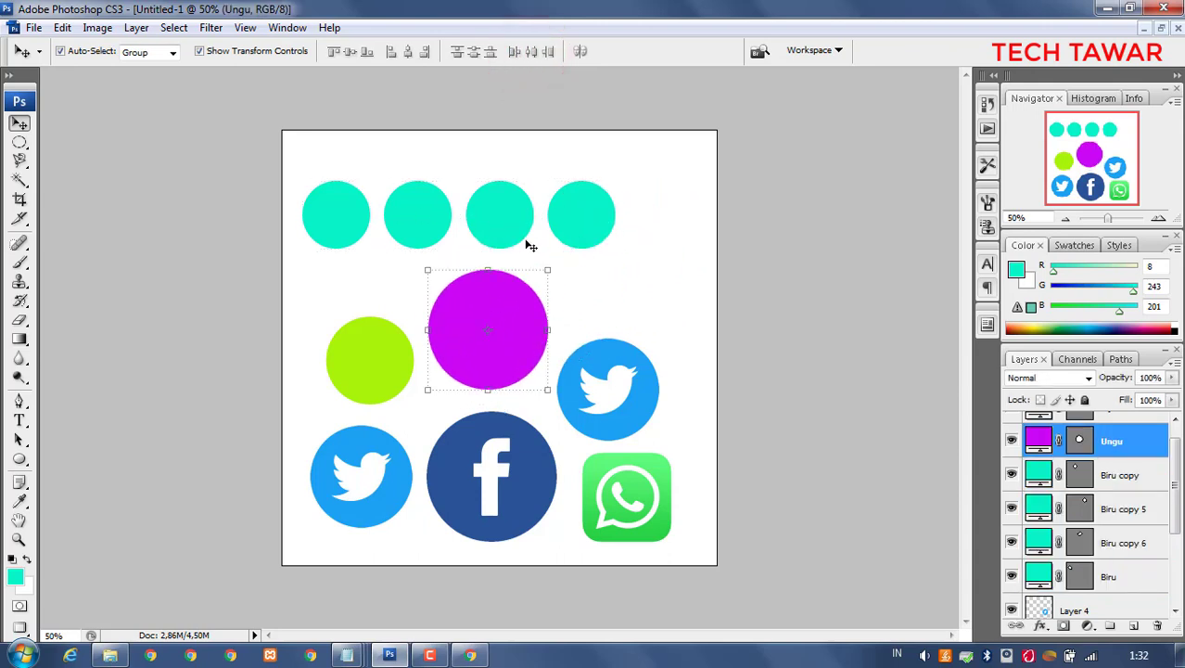
left_click(584, 221)
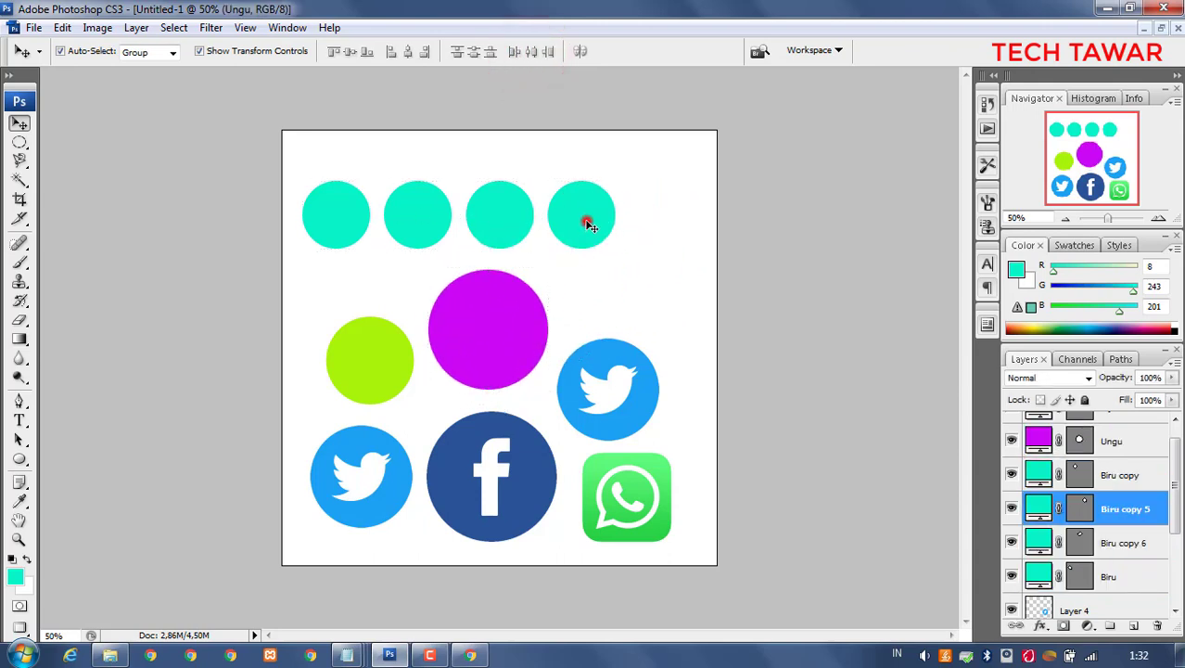
left_click(1107, 468)
mouse_move(1174, 473)
left_mouse_down()
mouse_move(1178, 504)
mouse_move(1159, 476)
left_mouse_up()
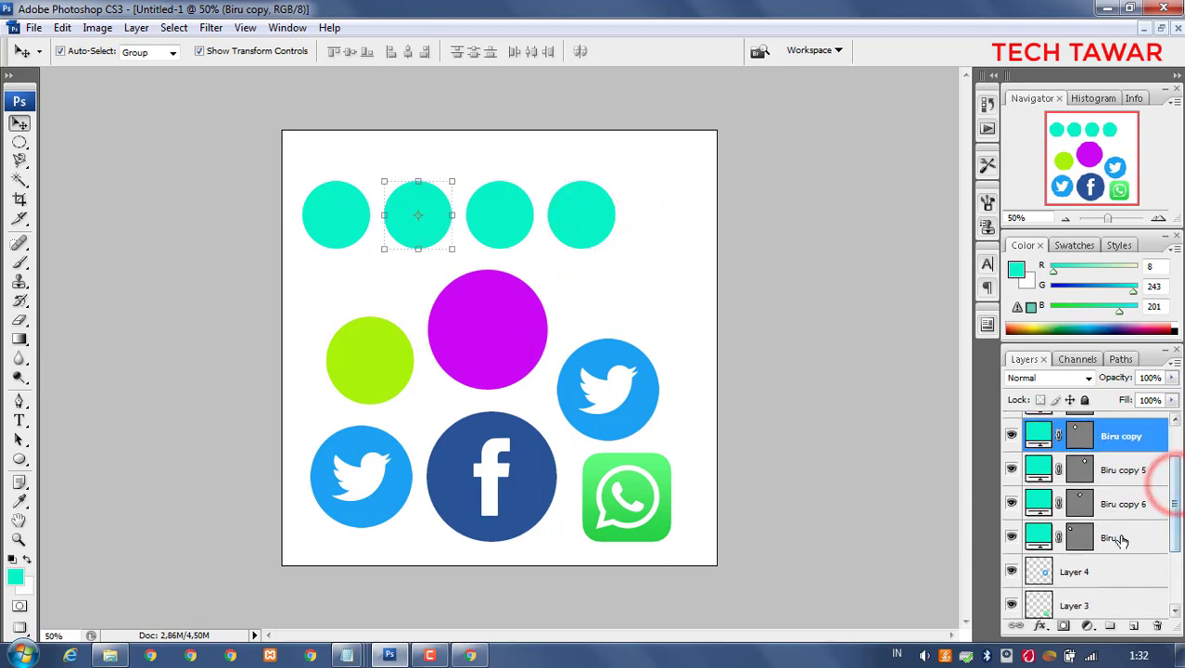
left_click(1119, 537, "shift")
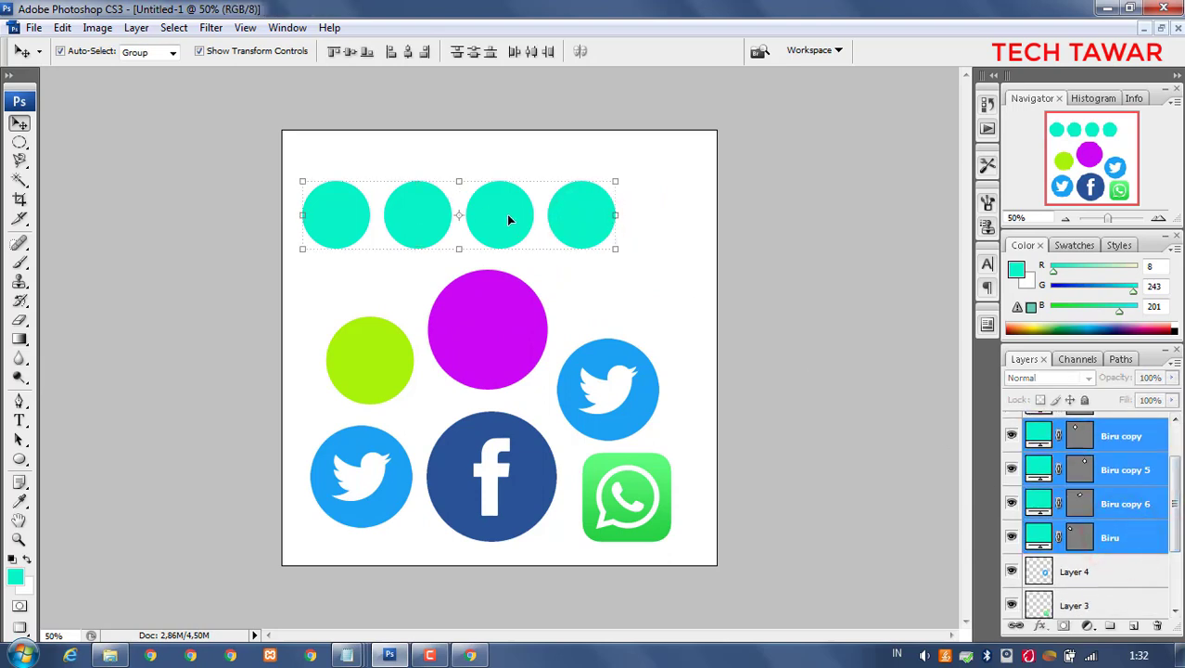
left_click(645, 229)
left_click_drag(594, 215, 670, 208)
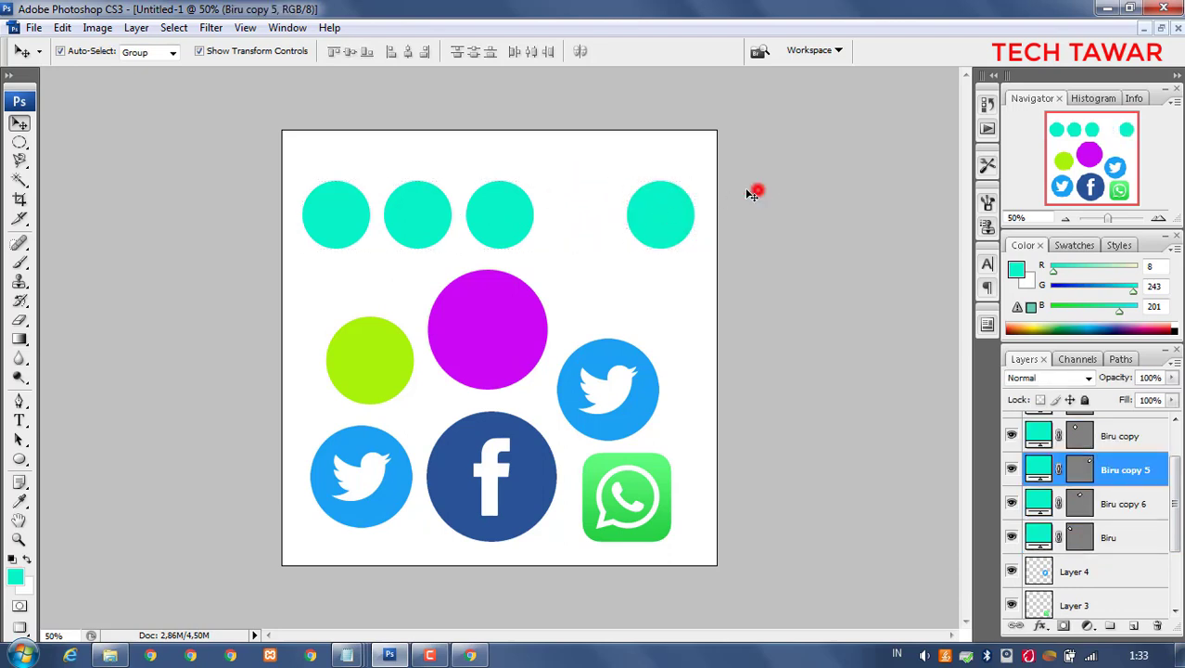
left_click(755, 190)
Select all four turquoise circle layers, distribute them evenly across the widened row, and deselect
left_click(327, 200)
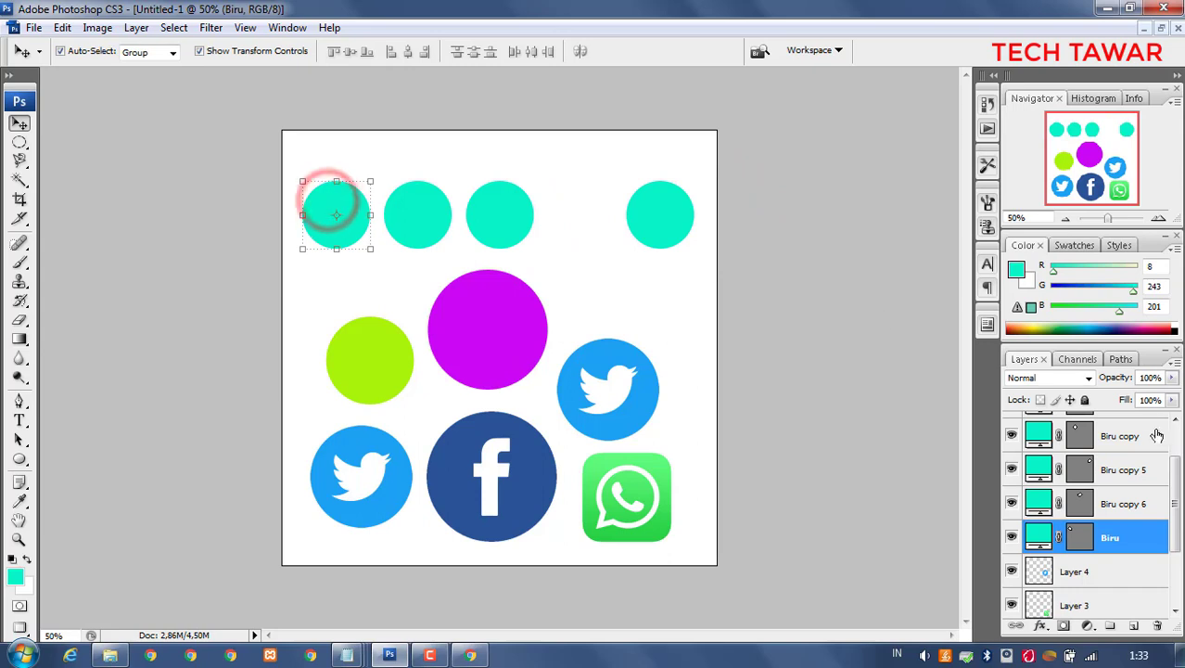
left_click_drag(1175, 505, 1175, 478)
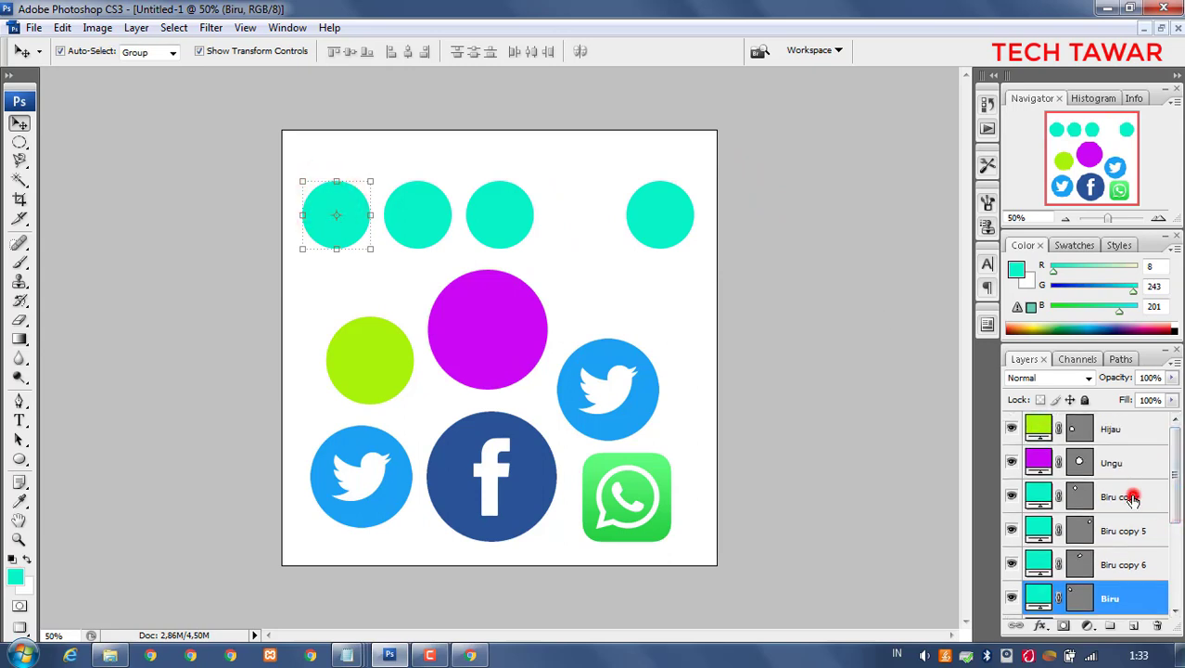
left_click(1130, 498, "shift")
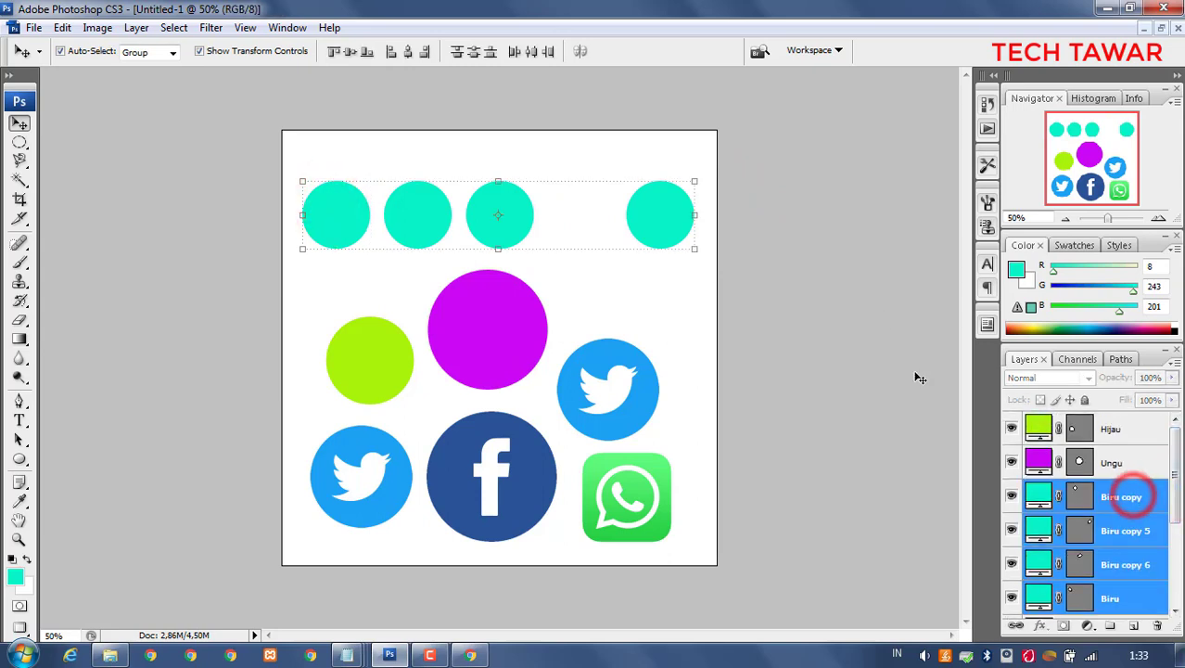
left_click(516, 53)
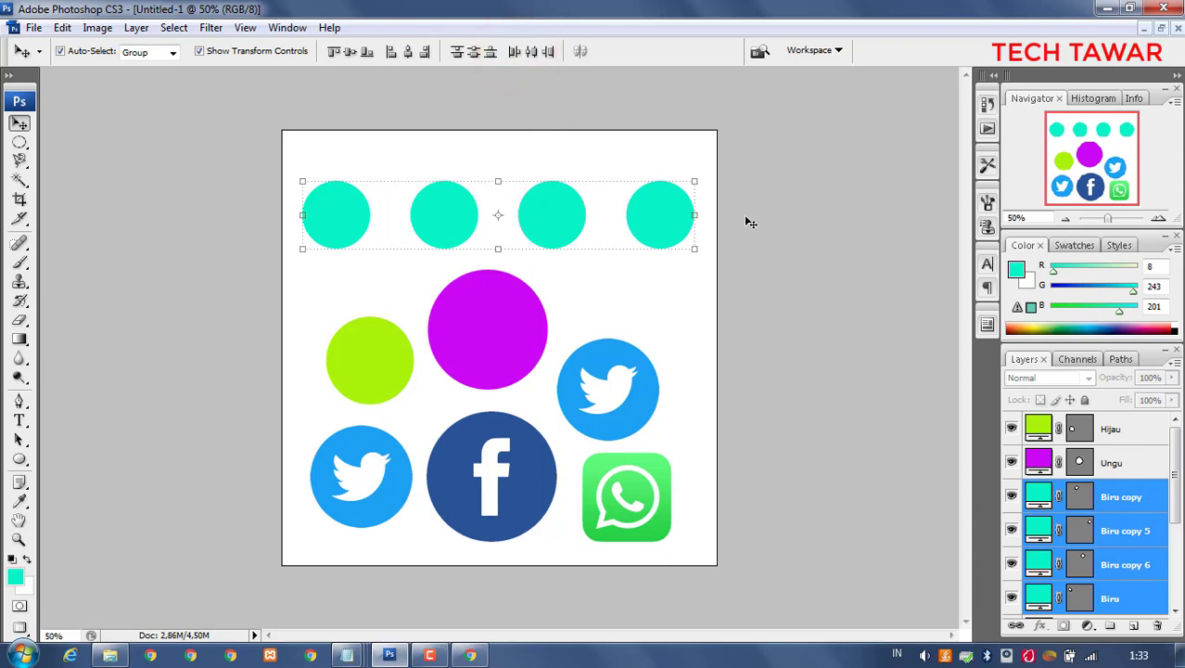
left_click(785, 227)
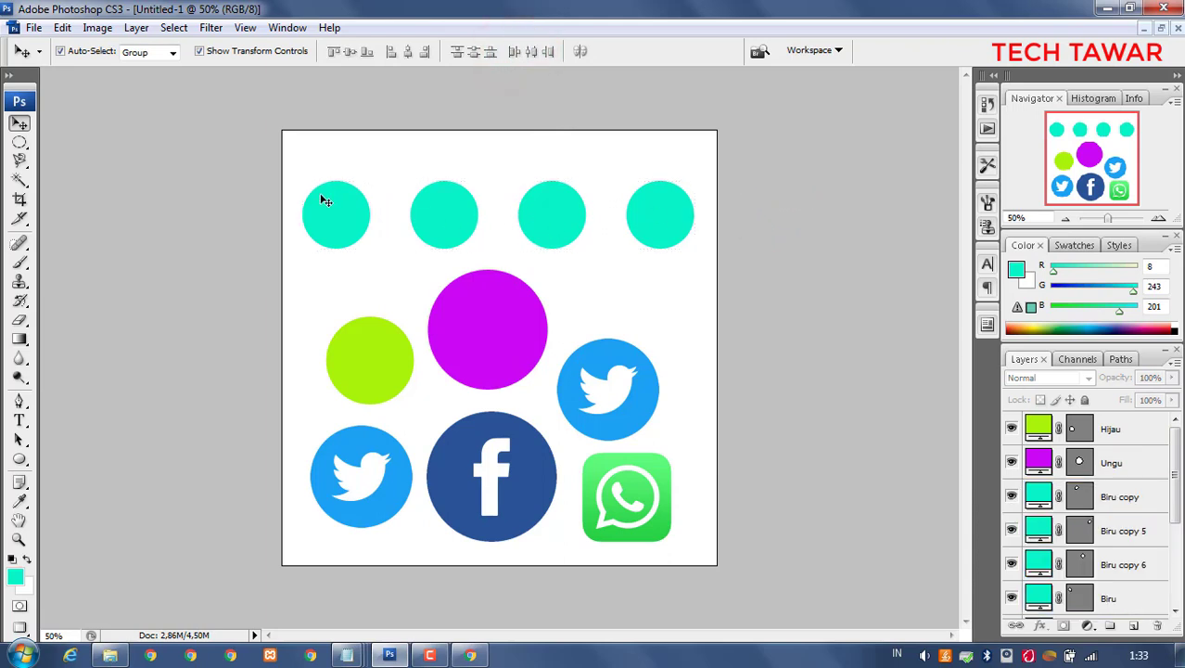
Add the letter "M" just below the first turquoise circle and color it white
left_click(20, 421)
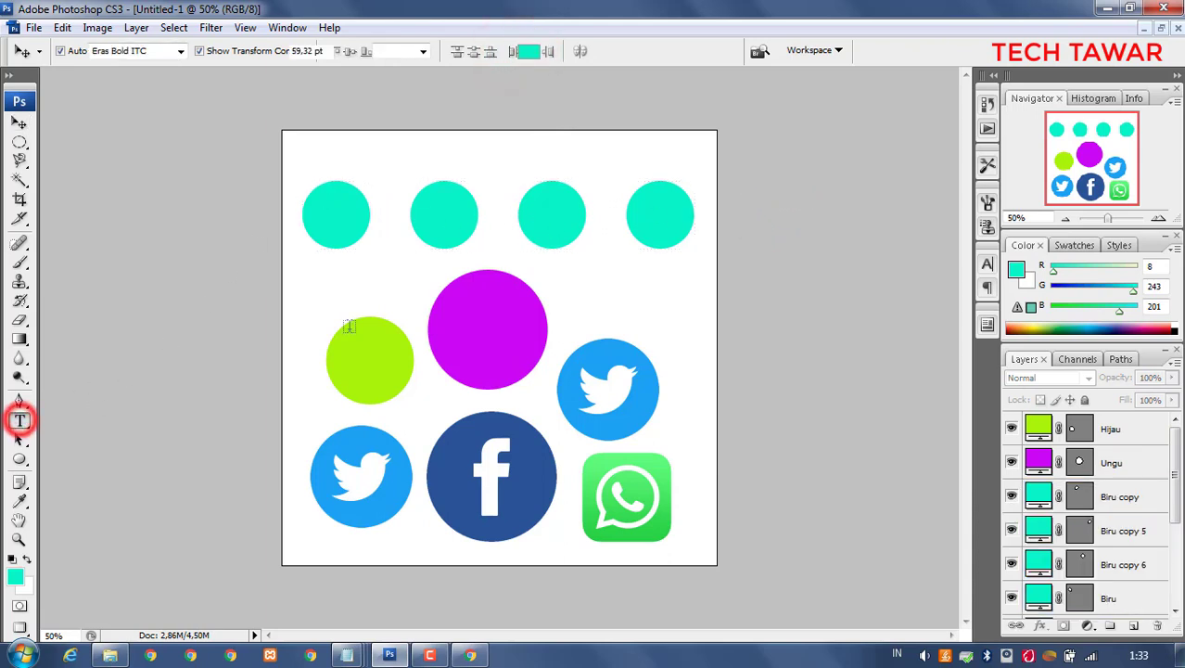
left_click(329, 276)
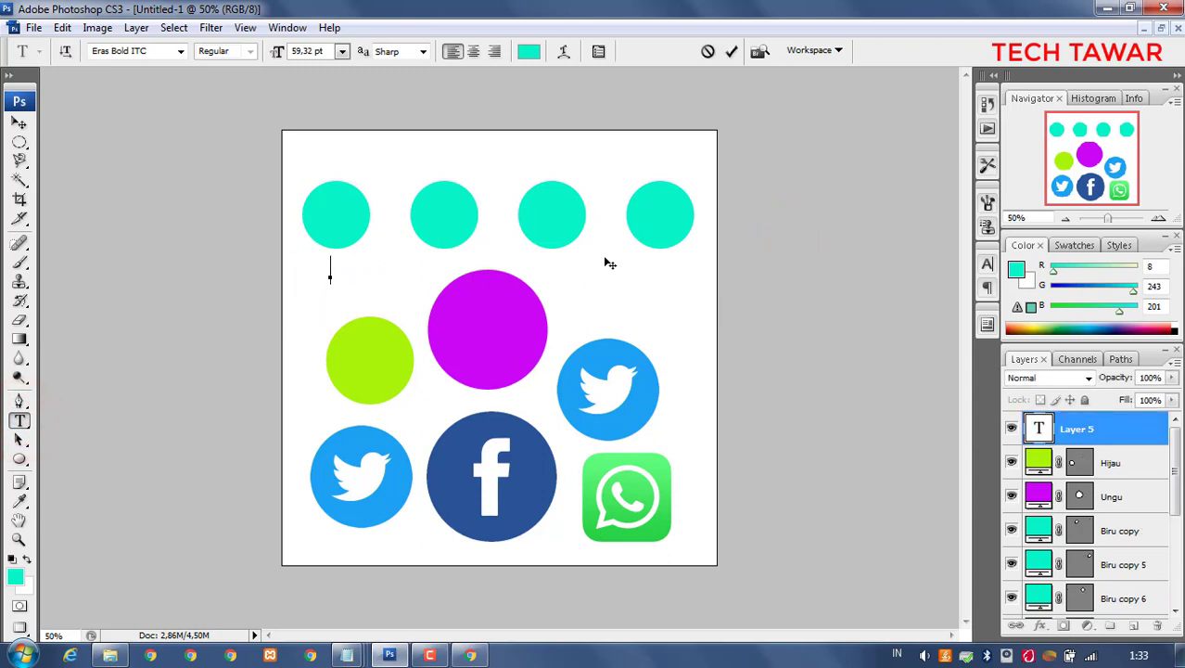
type("M")
key("ctrl+a")
left_click(527, 58)
left_click(574, 320)
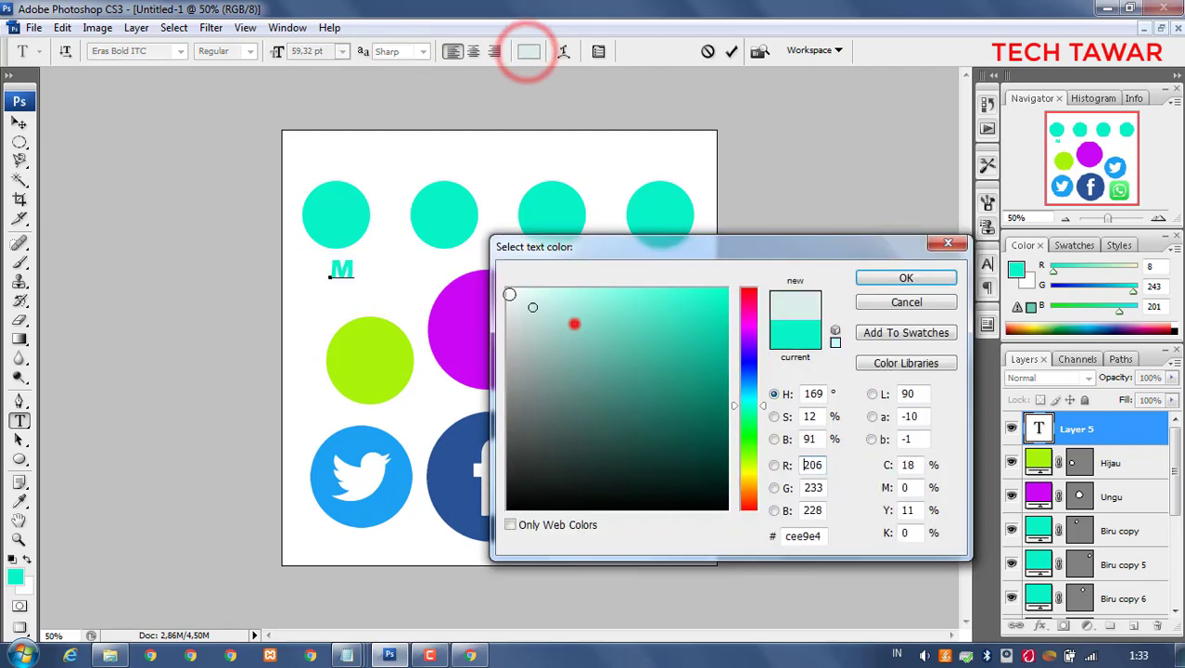
left_click(878, 280)
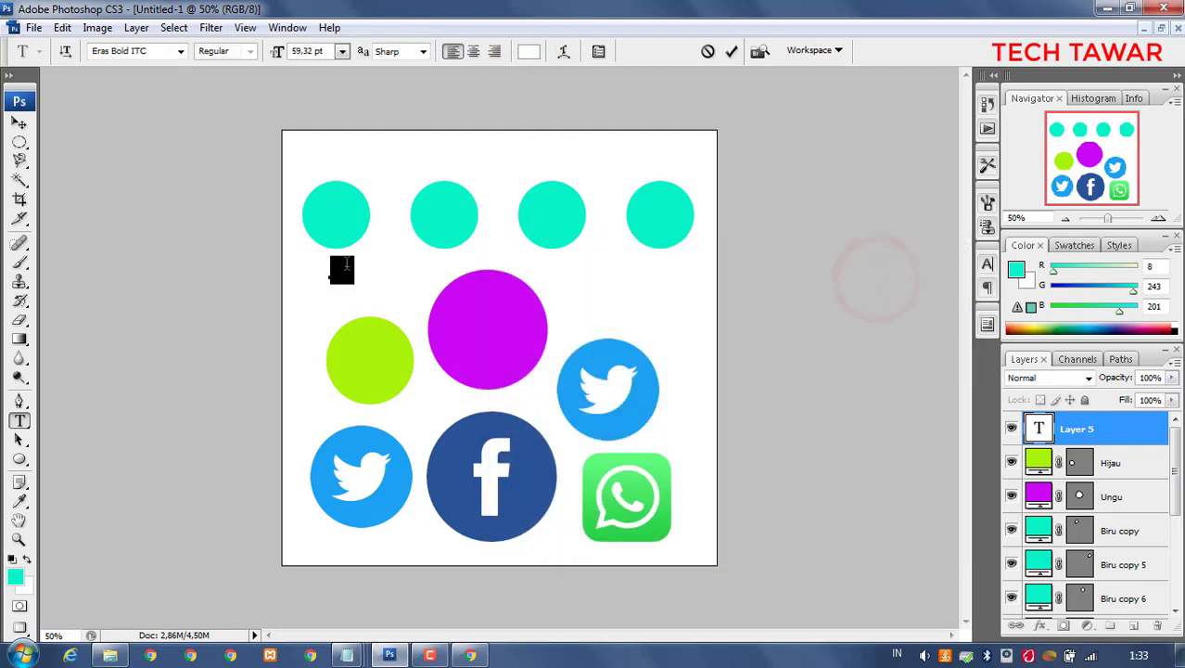
Move the white "M" onto the lower part of the first turquoise circle, commit the text, and deselect
left_click_drag(369, 272, 367, 218)
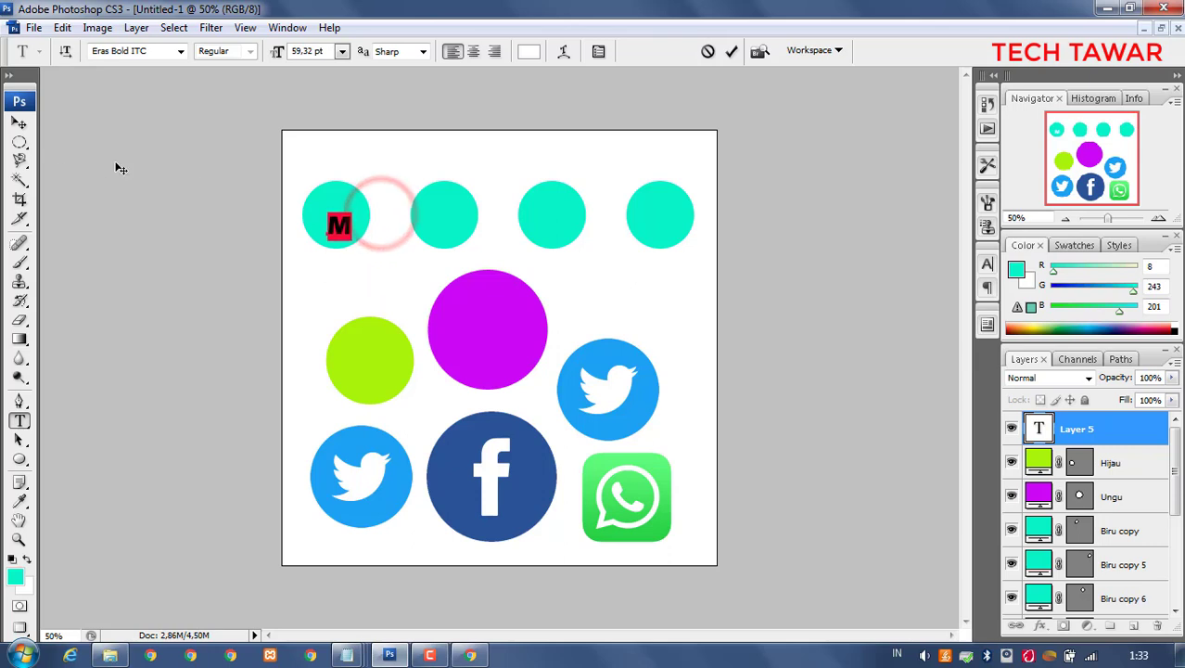
left_click(18, 124)
left_click(108, 186)
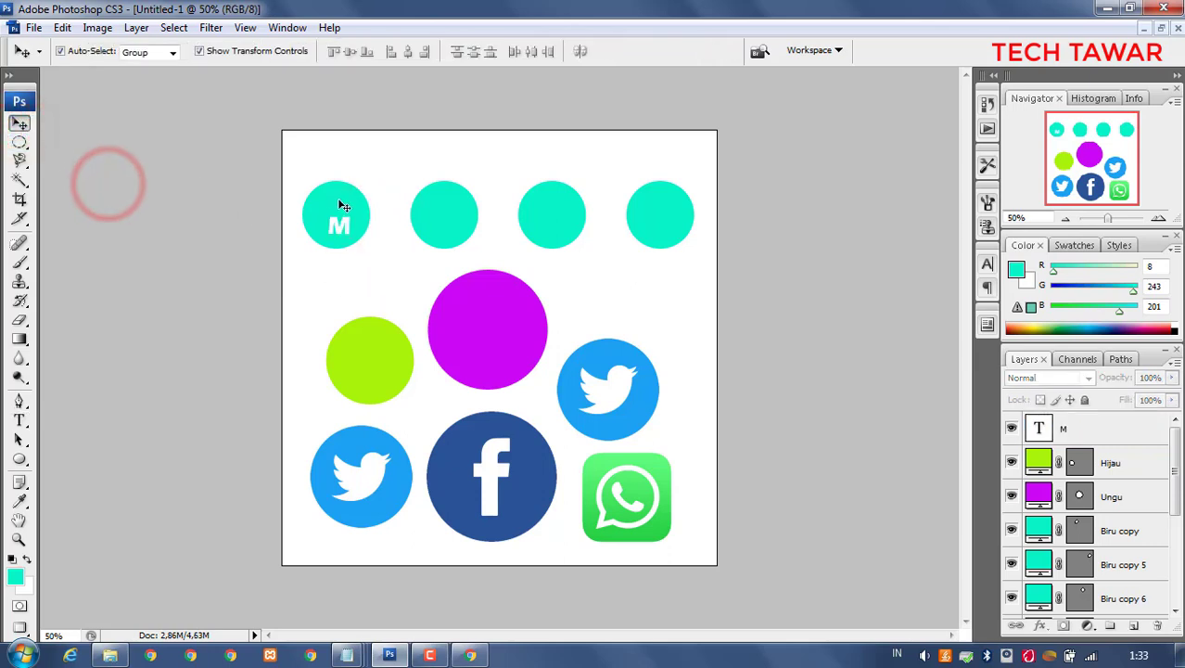
Select the first turquoise circle together with its "M" and align their bottom edges
left_click(342, 202)
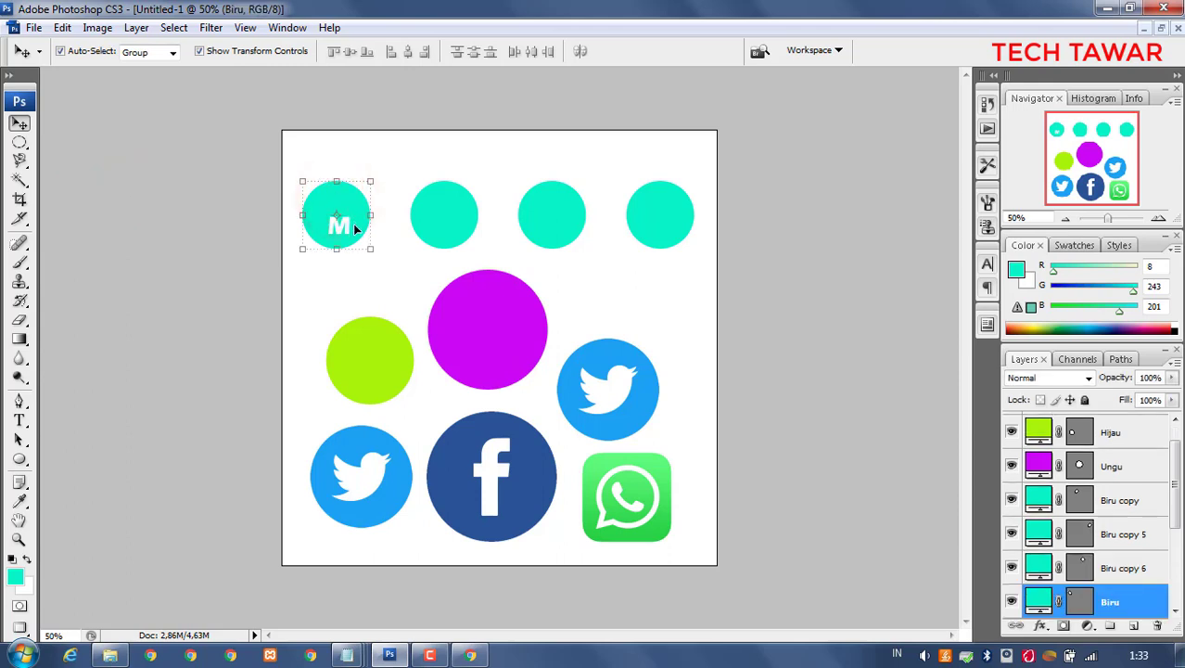
left_click(345, 224, "shift")
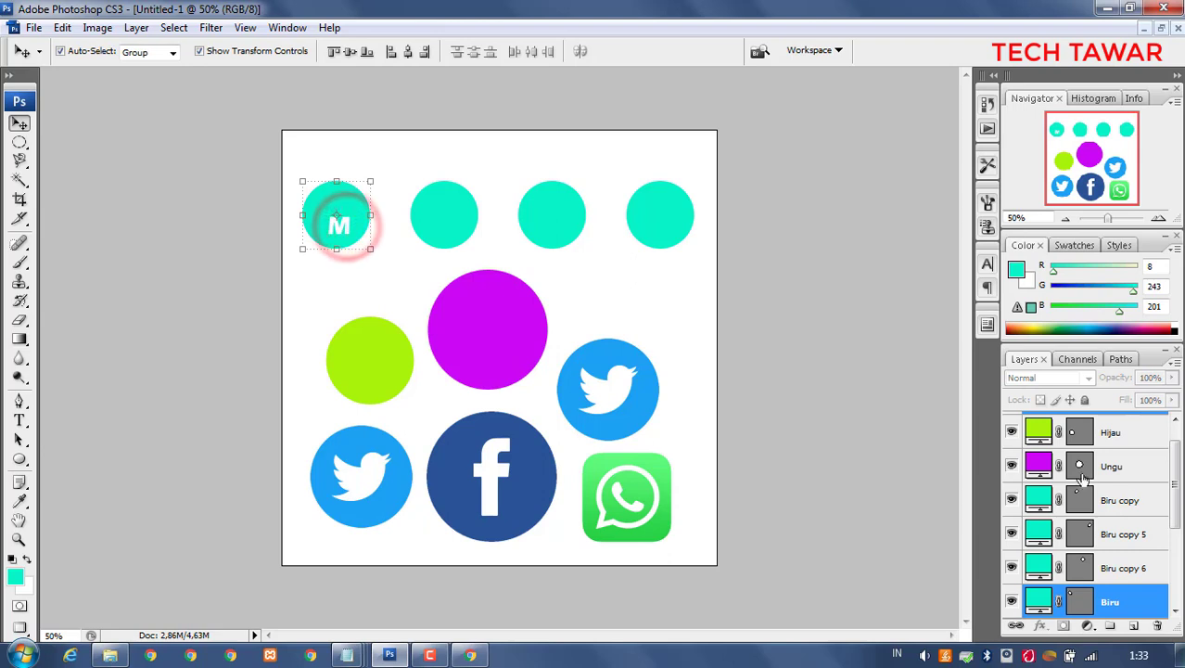
mouse_move(1175, 514)
left_mouse_down()
mouse_move(1175, 487)
mouse_move(1178, 519)
left_mouse_up()
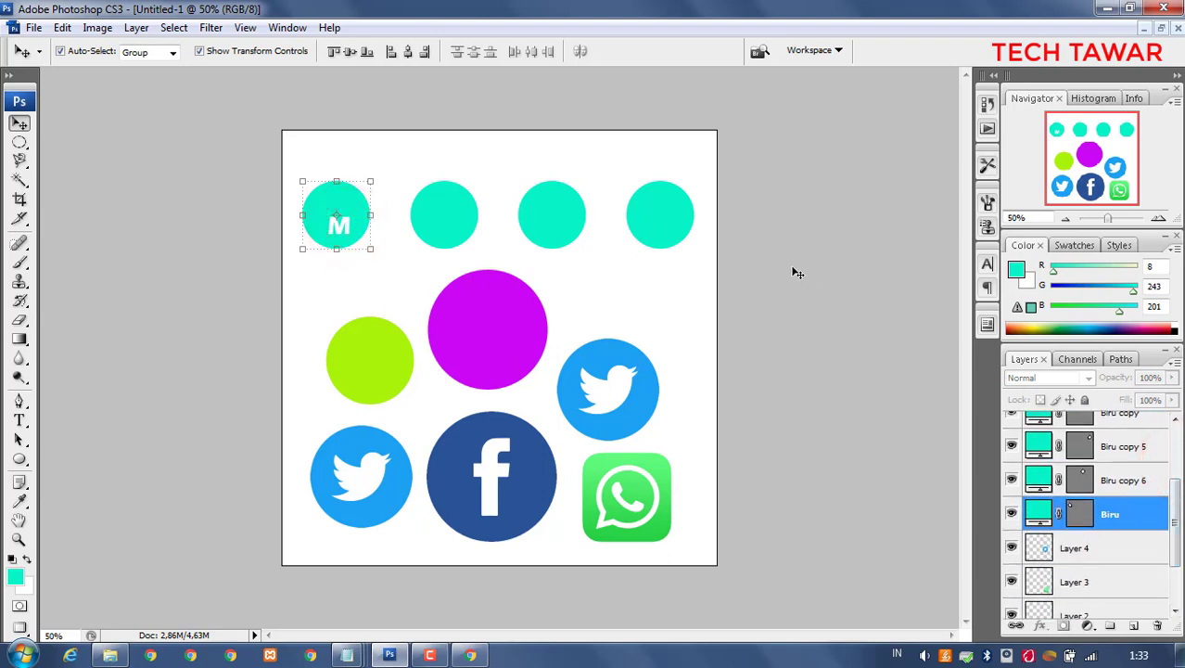
left_click(367, 52)
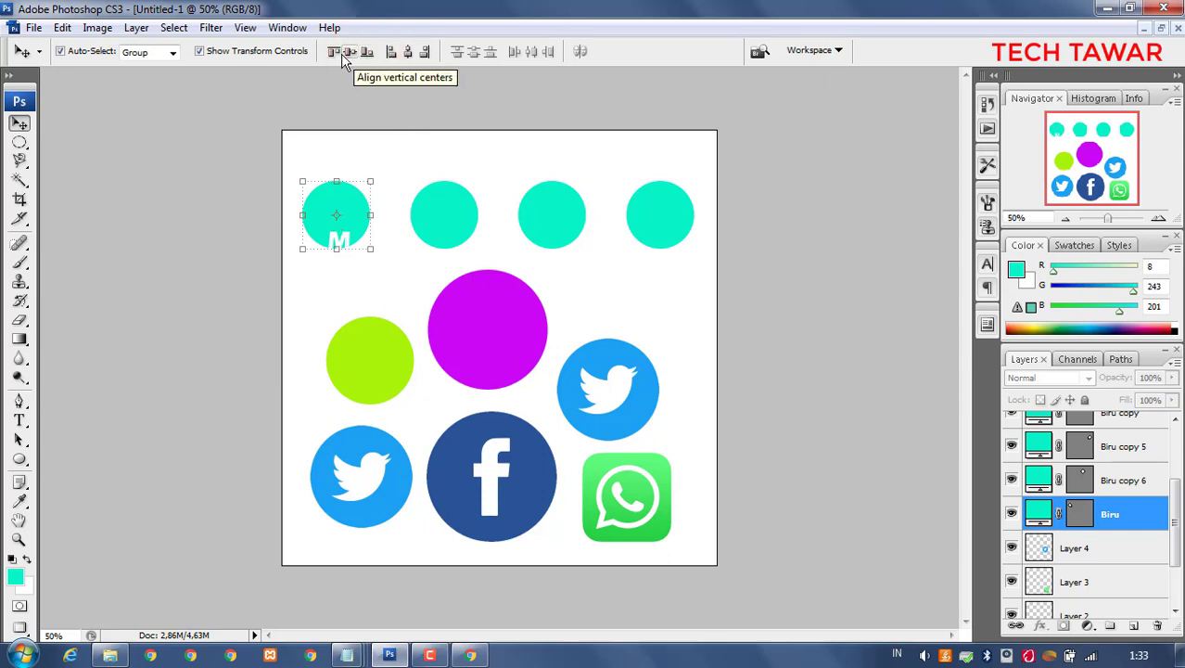
Center the white "M" vertically and horizontally within the first turquoise circle, then deselect
left_click(334, 53)
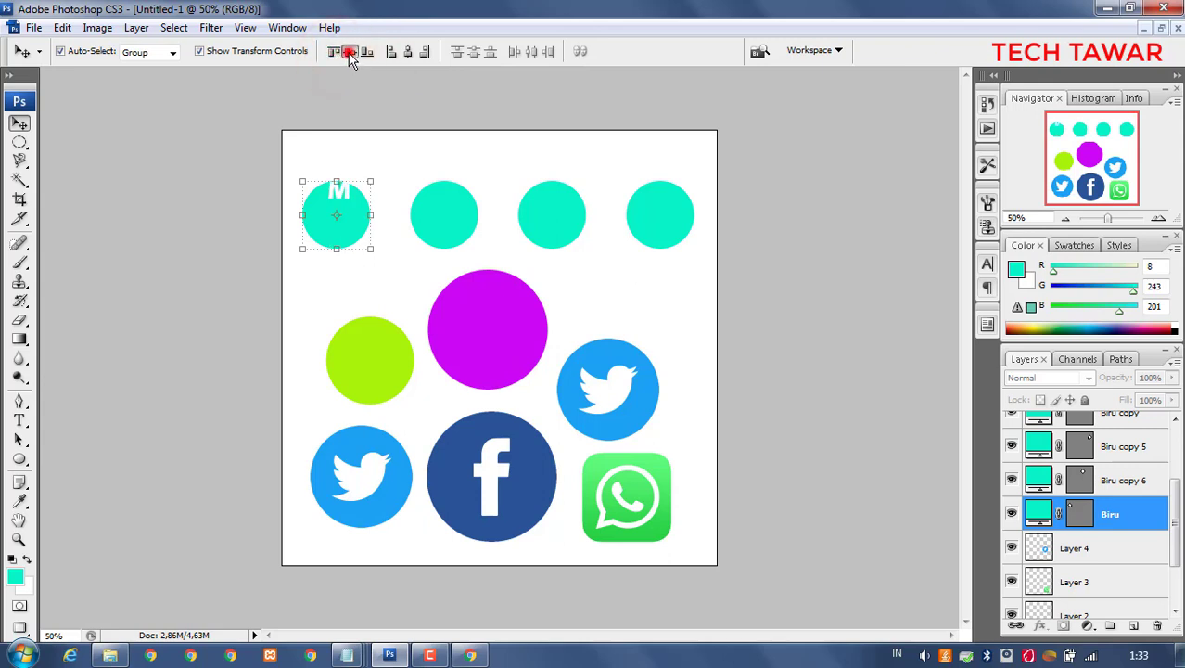
left_click(349, 53)
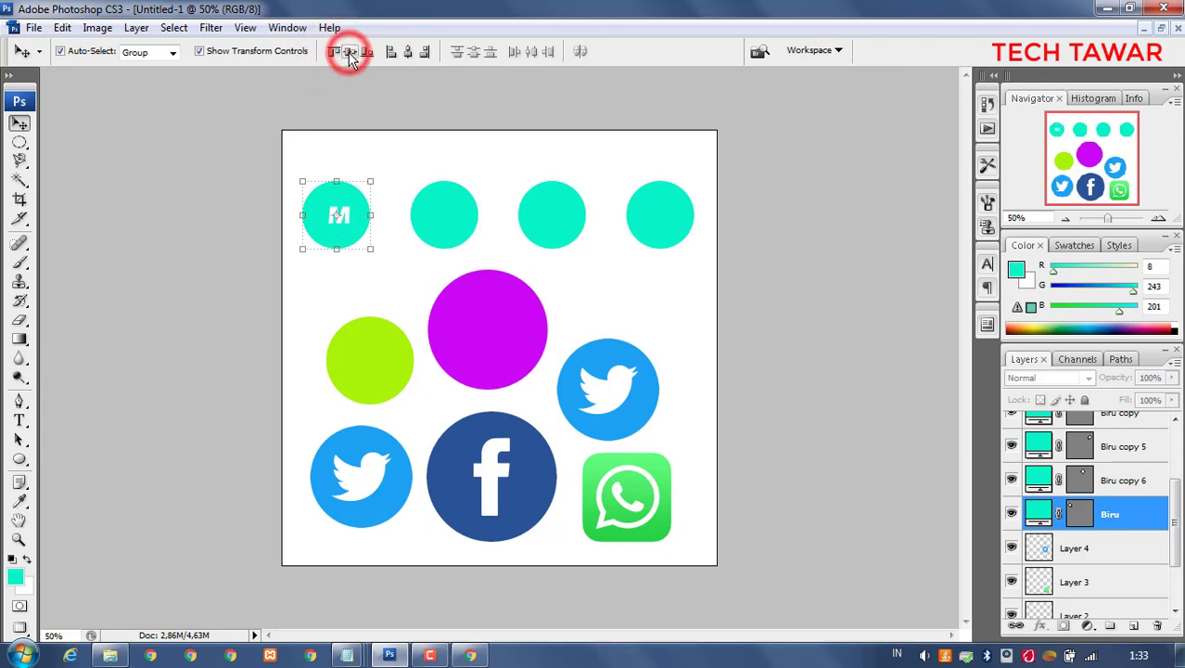
left_click(408, 53)
left_click(406, 165)
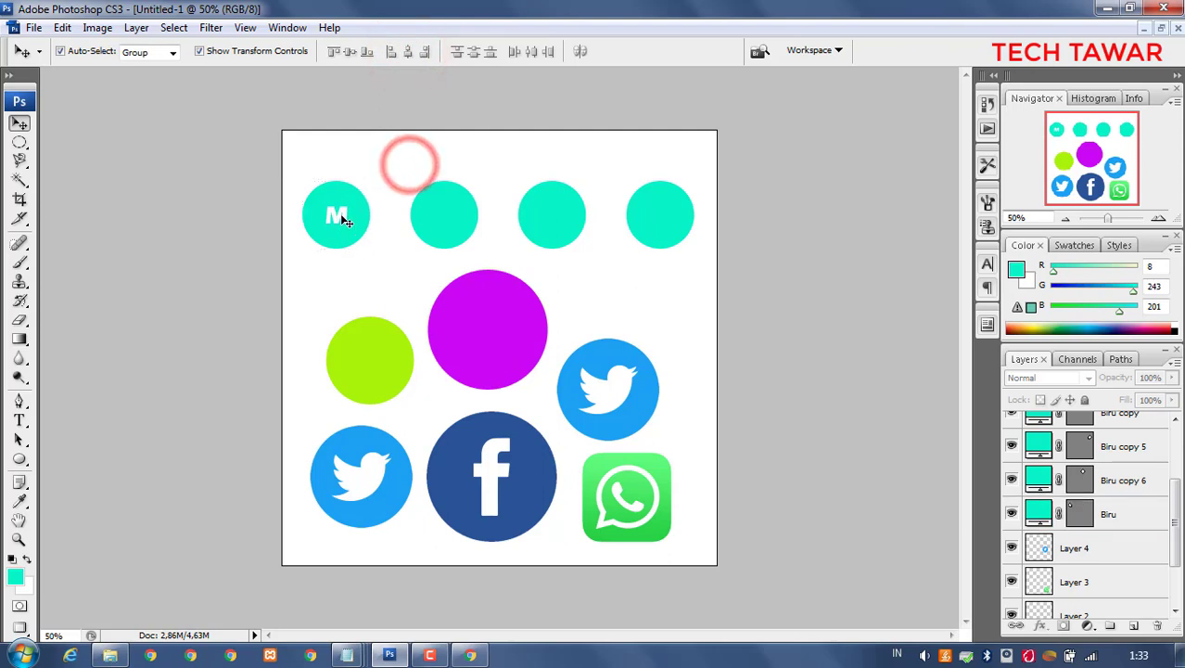
Enlarge the "M" to about 158% and keep it centered in the first turquoise circle, then commit and deselect
left_click(339, 213)
key("ctrl+t")
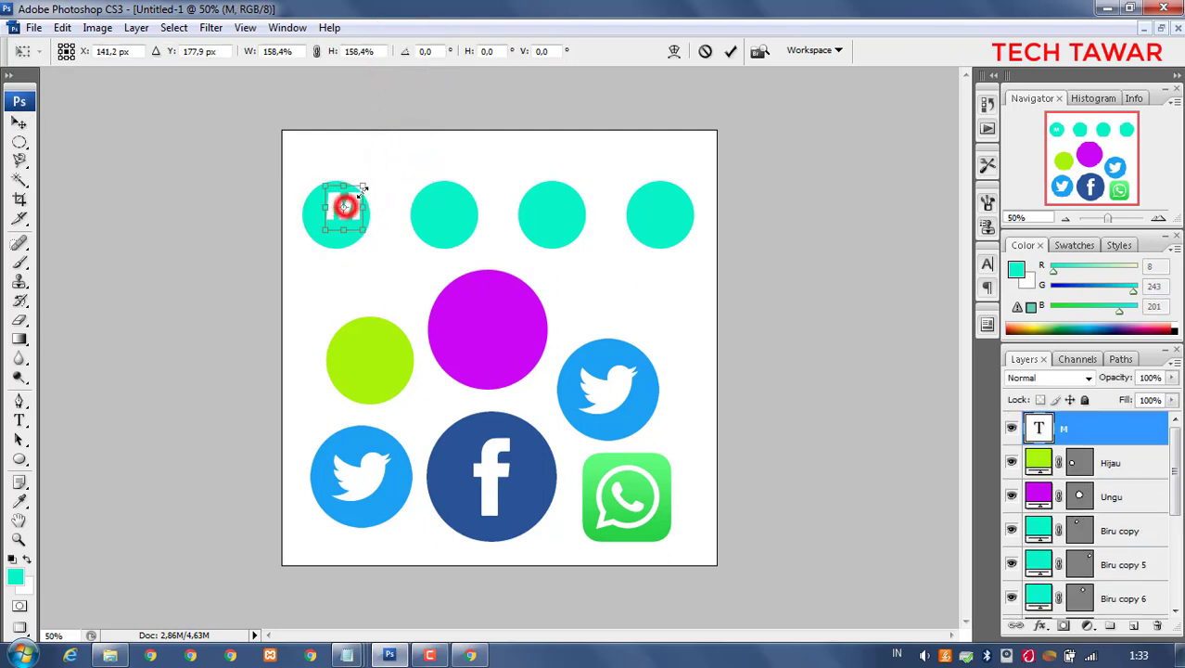
left_click_drag(350, 204, 356, 192)
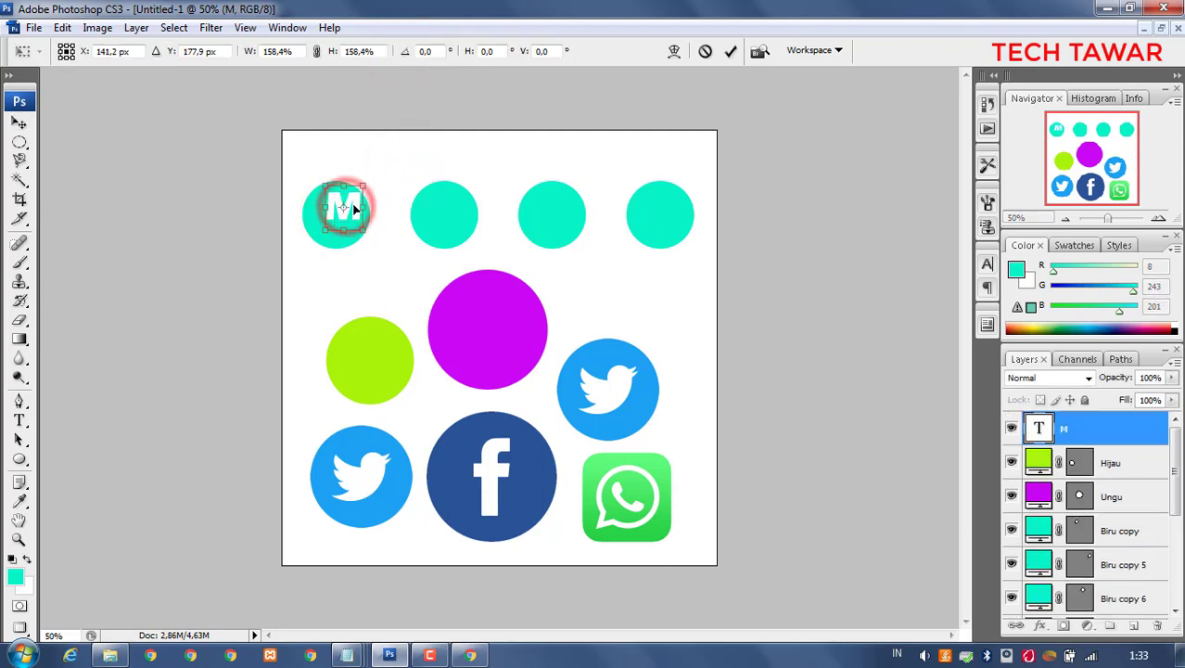
left_click(19, 123)
left_click(509, 258)
left_click(408, 159)
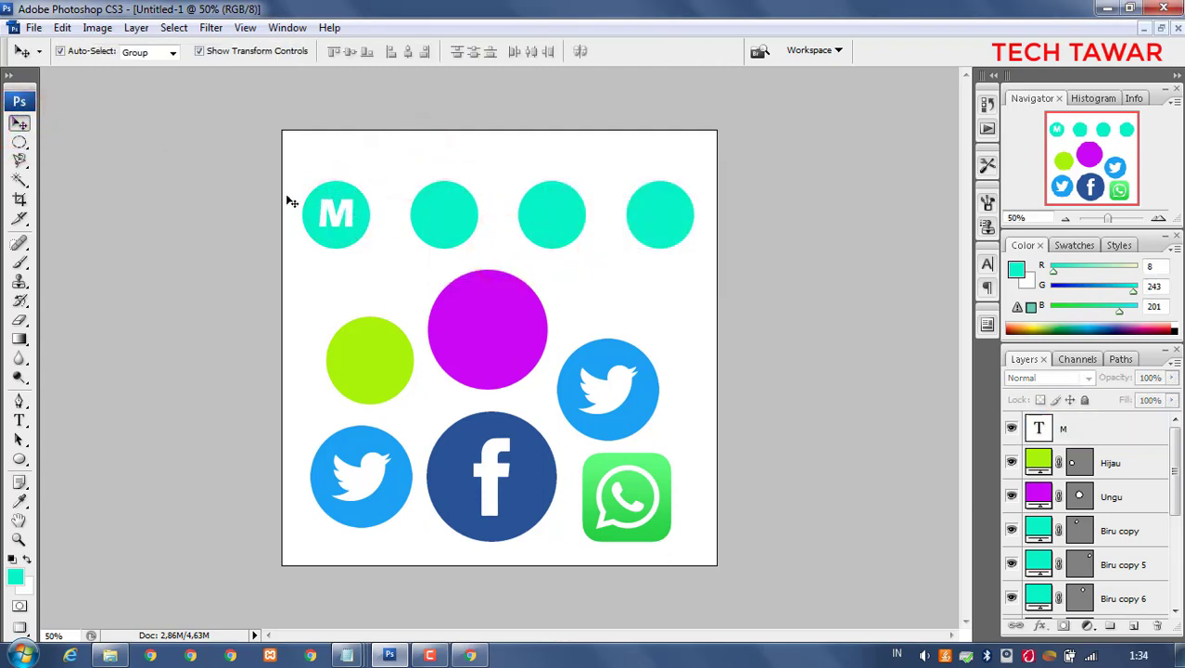
Examine how the first turquoise circle and its "M" behave as separate layers by selecting each in turn
left_click(354, 201)
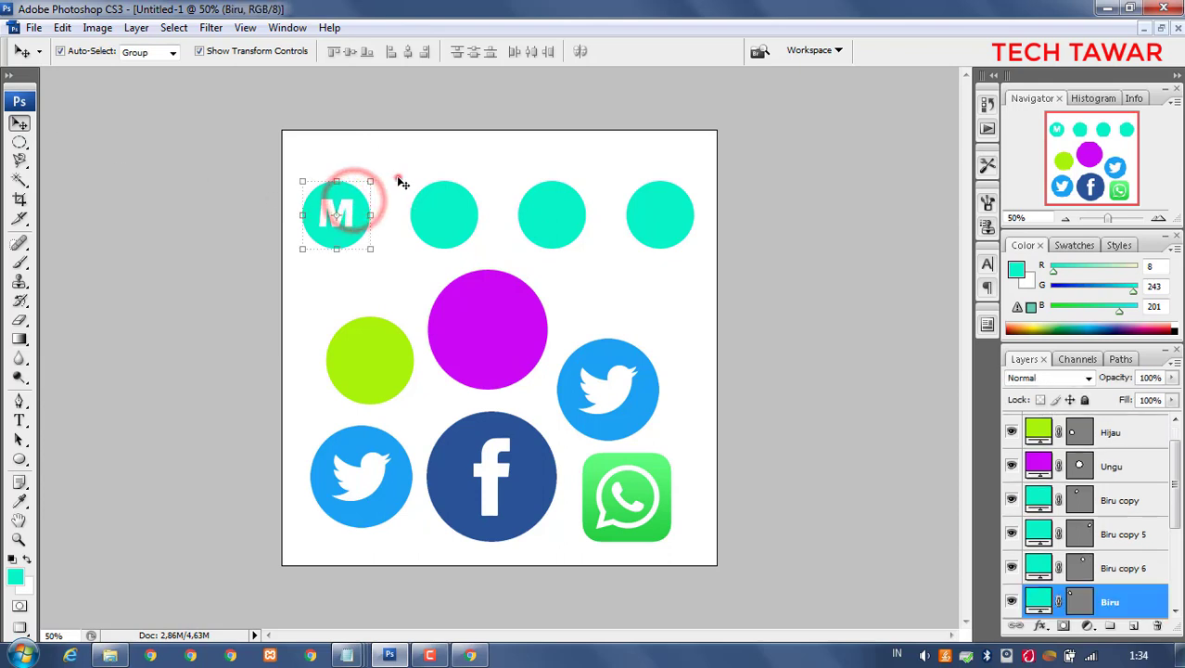
left_click(397, 177)
left_click(365, 211)
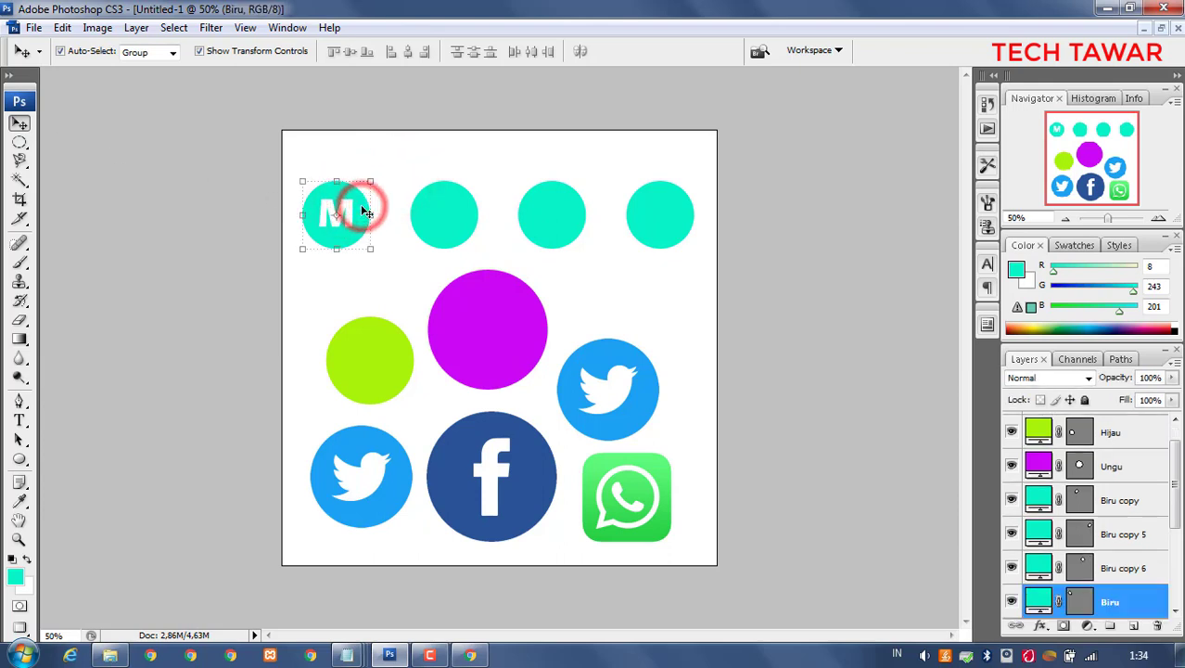
left_click(351, 215)
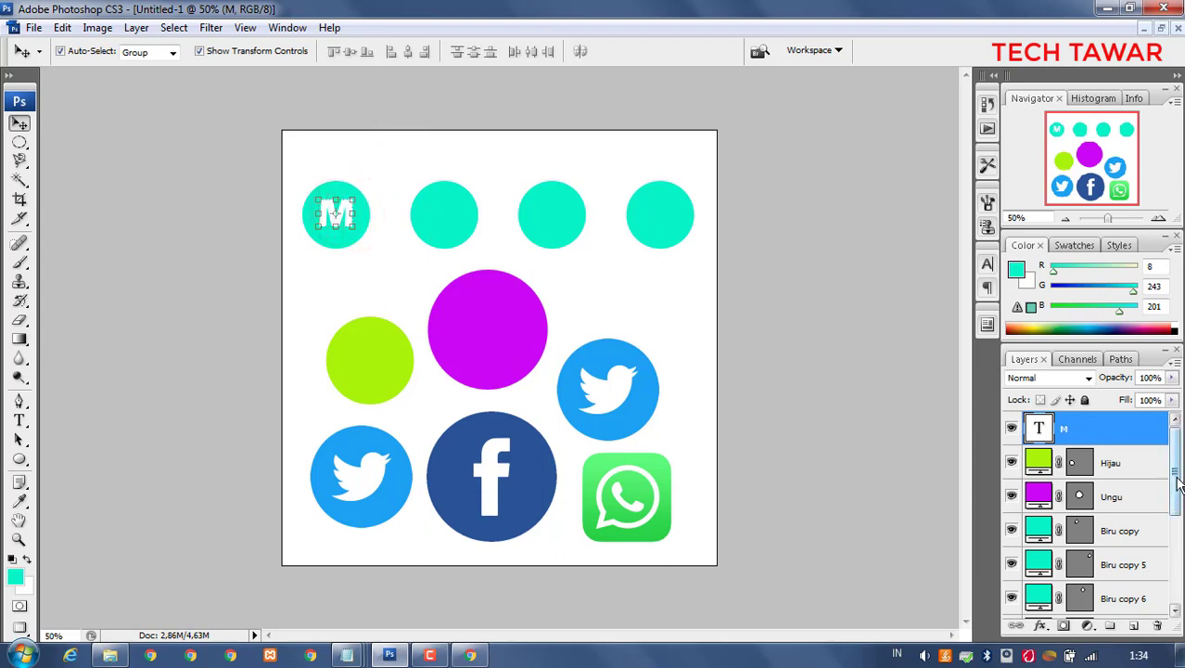
scroll(1176, 481, "down", 2)
left_click(265, 295)
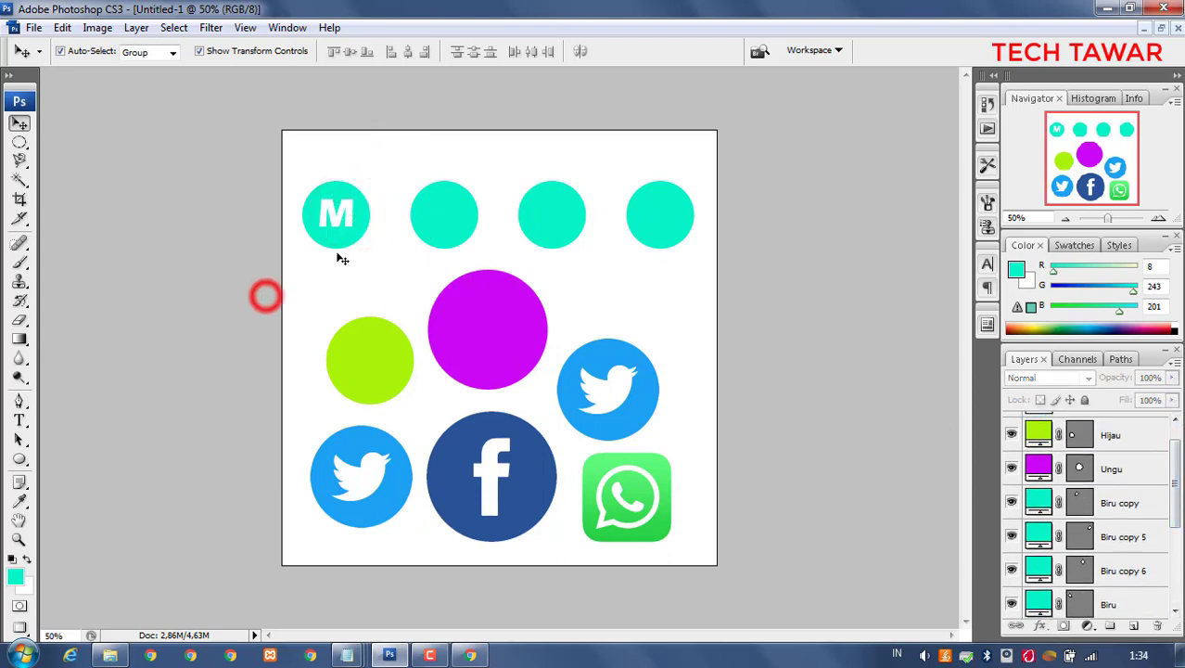
left_click(336, 246)
left_click(349, 215)
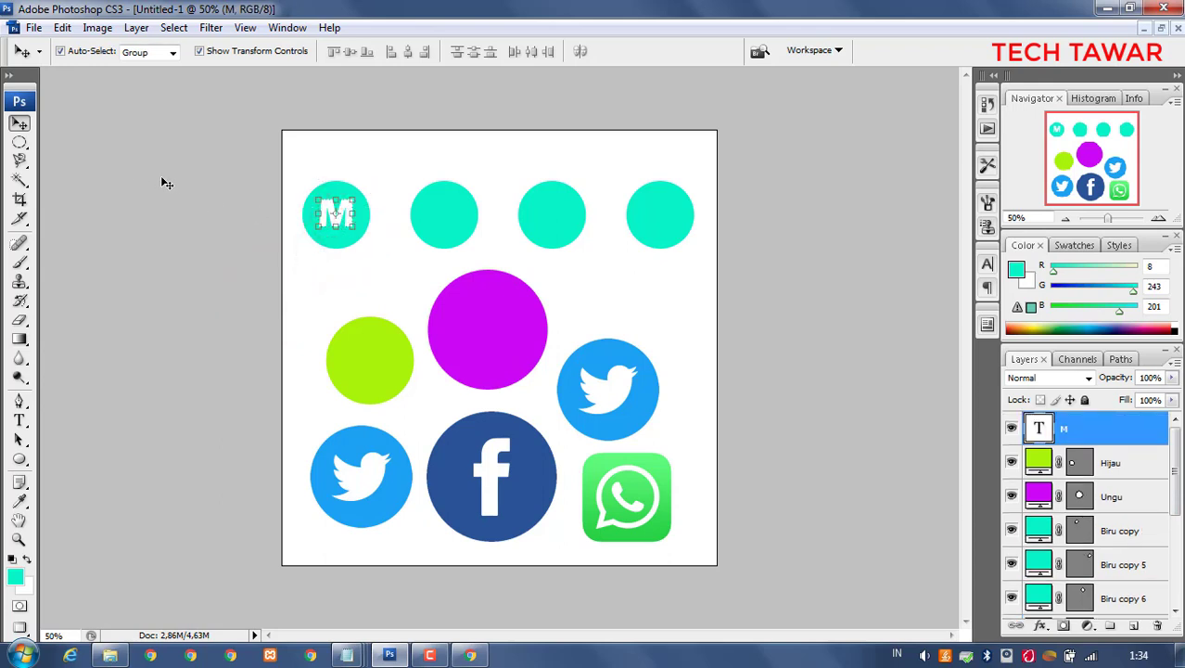
left_click(250, 212)
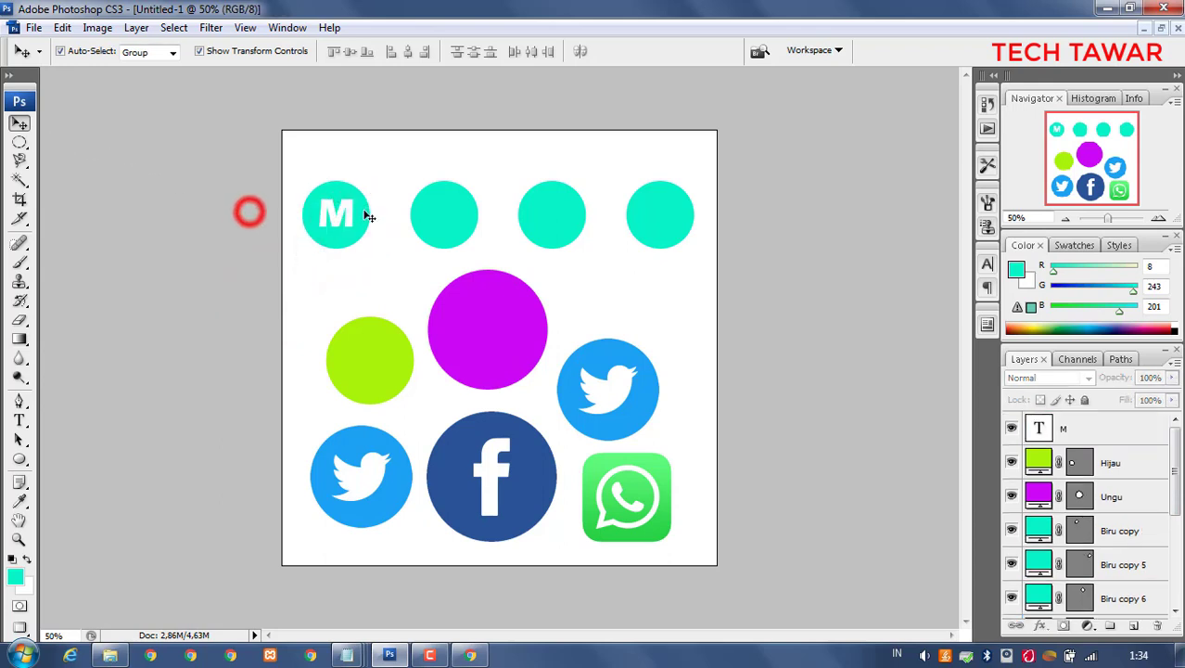
Merge the "M" text layer with the first turquoise circle's layer, Biru
left_click(335, 213)
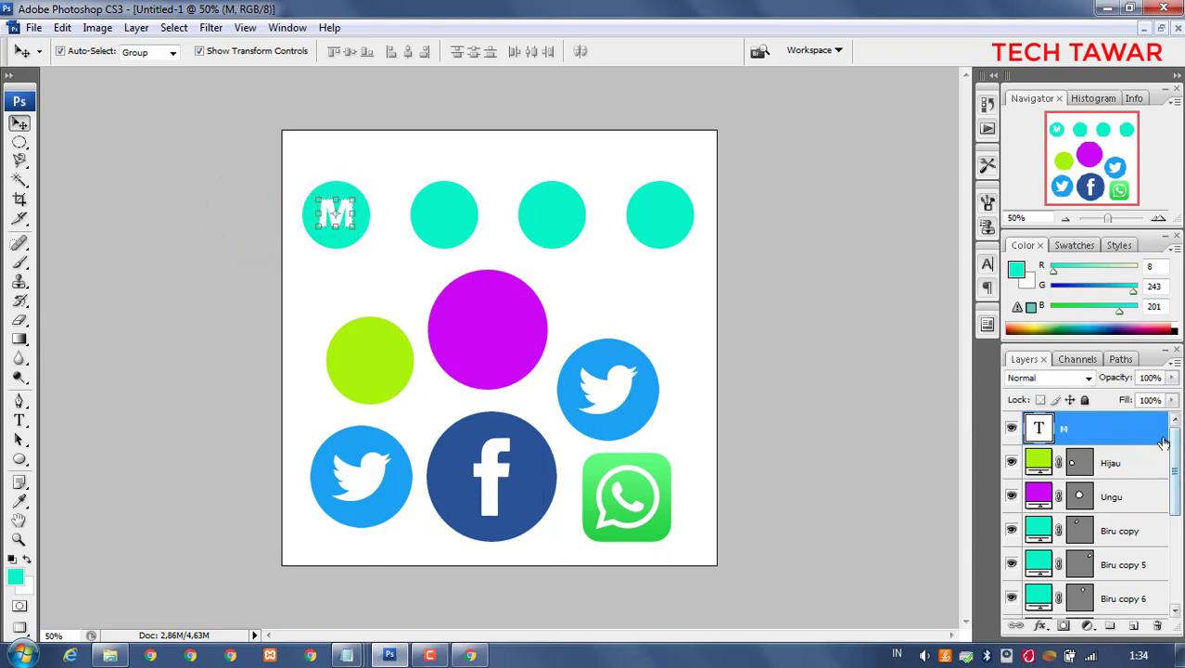
left_click_drag(1175, 474, 1174, 509)
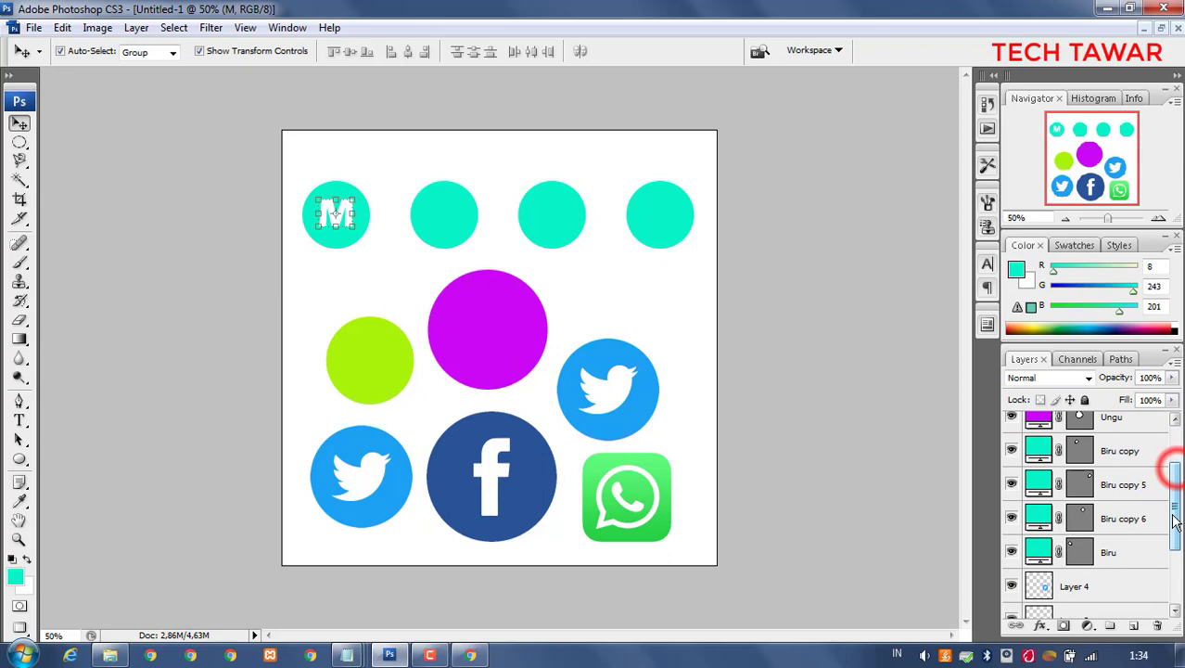
left_click(1121, 552)
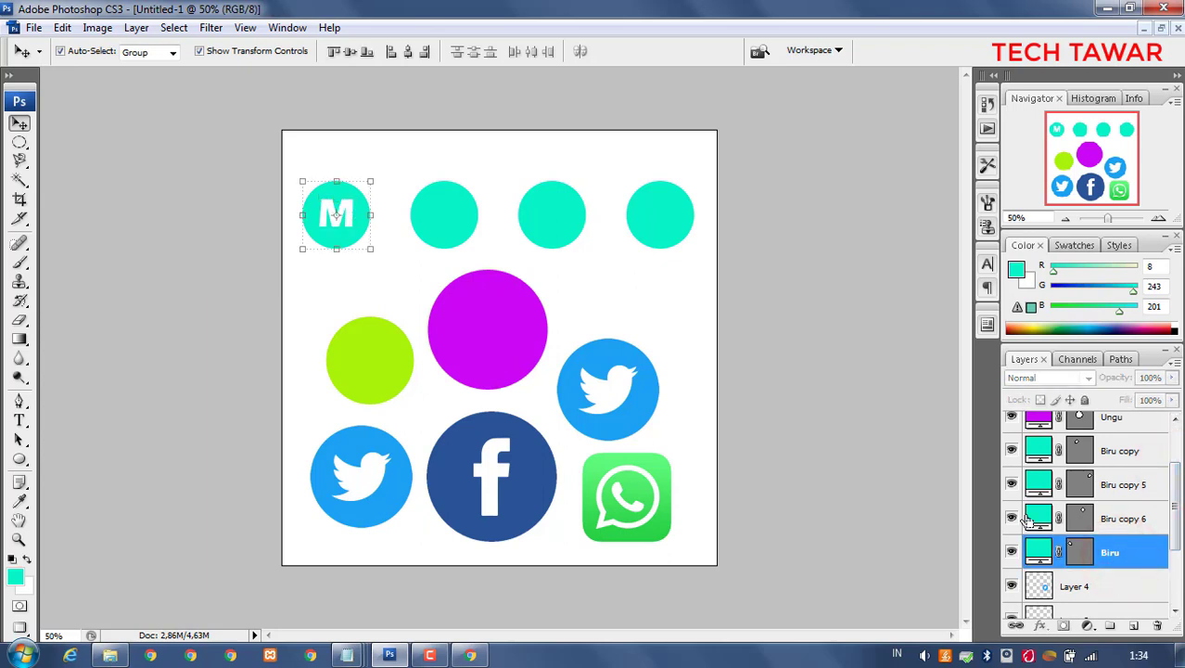
key("ctrl+e")
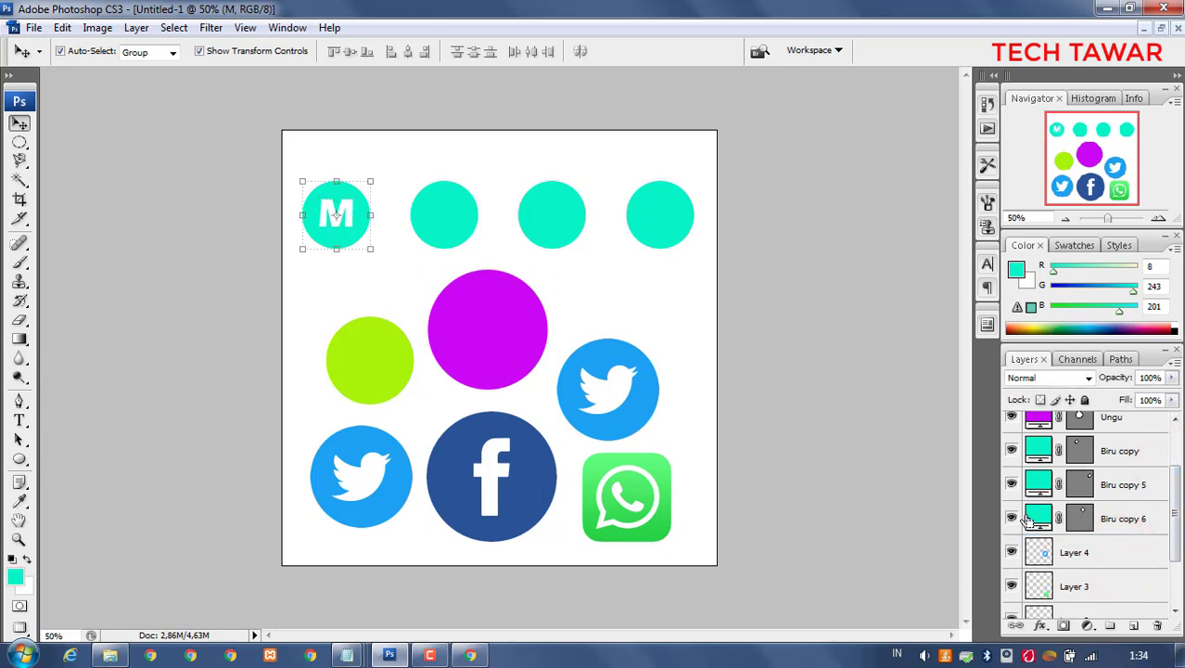
Select the merged M layer and move the circle with its letter slightly to the right
left_click_drag(1176, 504, 1174, 468)
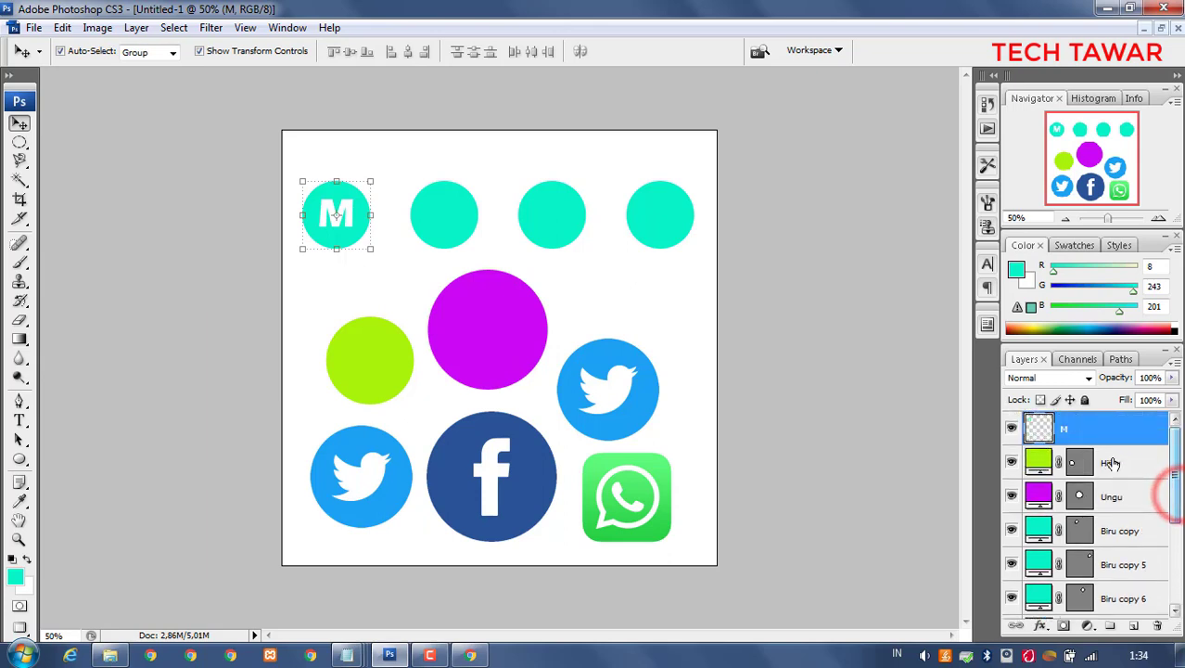
left_click(1112, 462)
left_click(1078, 431)
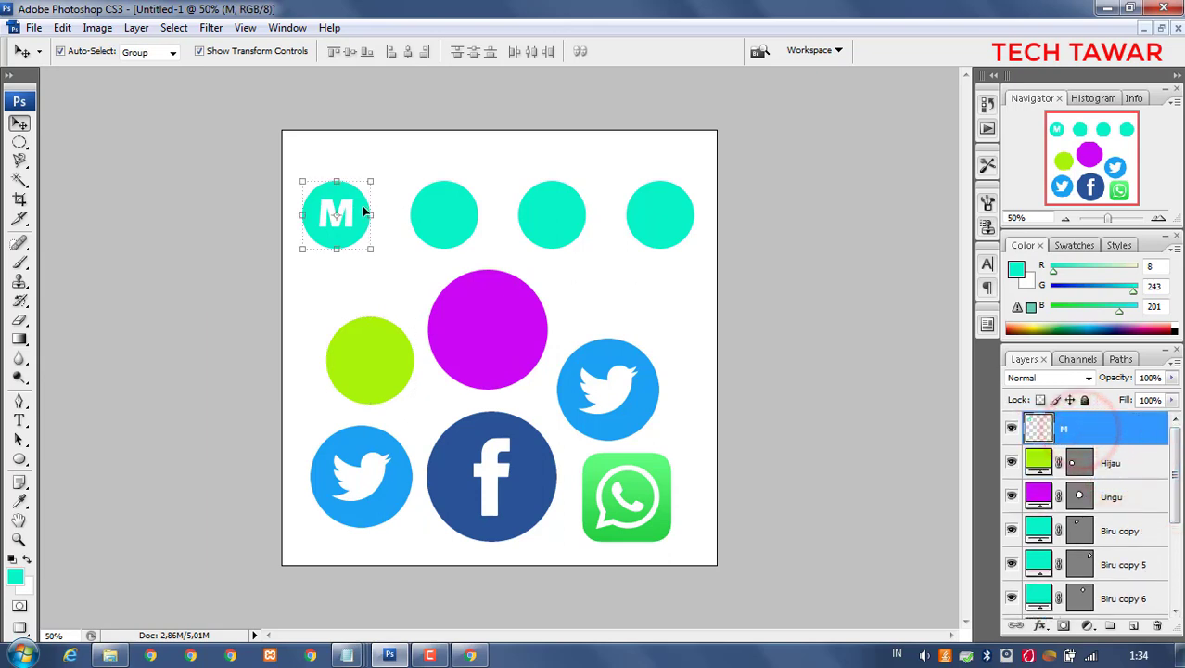
mouse_move(353, 208)
left_mouse_down()
mouse_move(446, 178)
mouse_move(341, 188)
mouse_move(358, 229)
mouse_move(368, 215)
left_mouse_up()
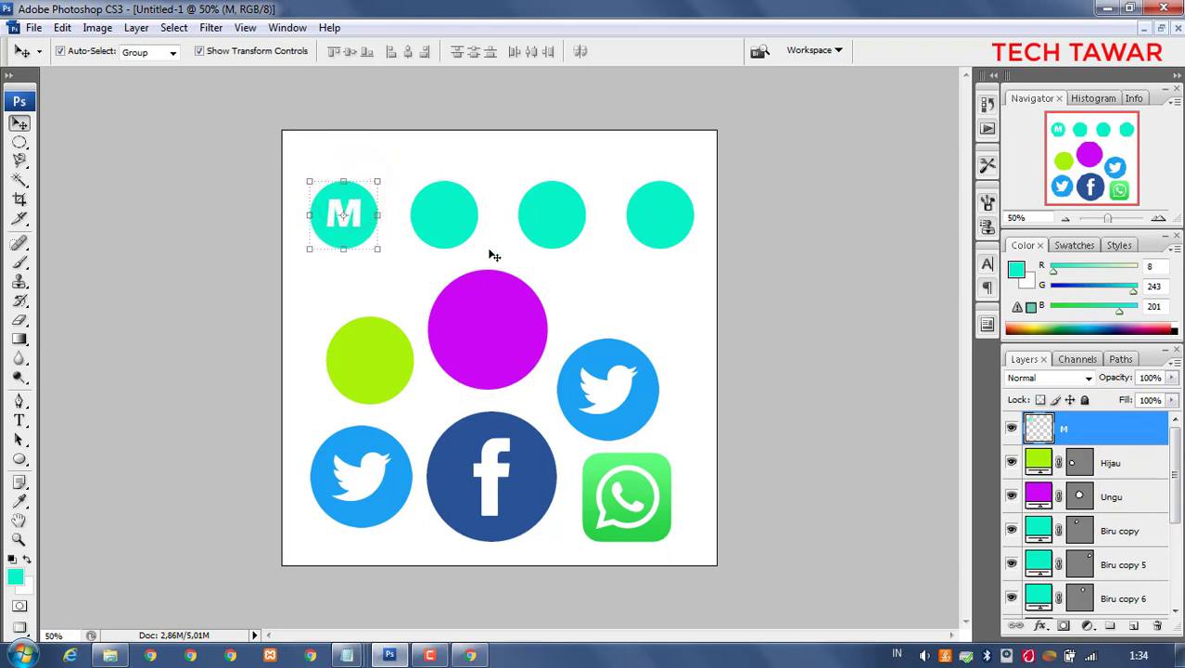
Revert the document history to the Free Transform state, undoing the move and the layer merge, and deselect
left_click(987, 109)
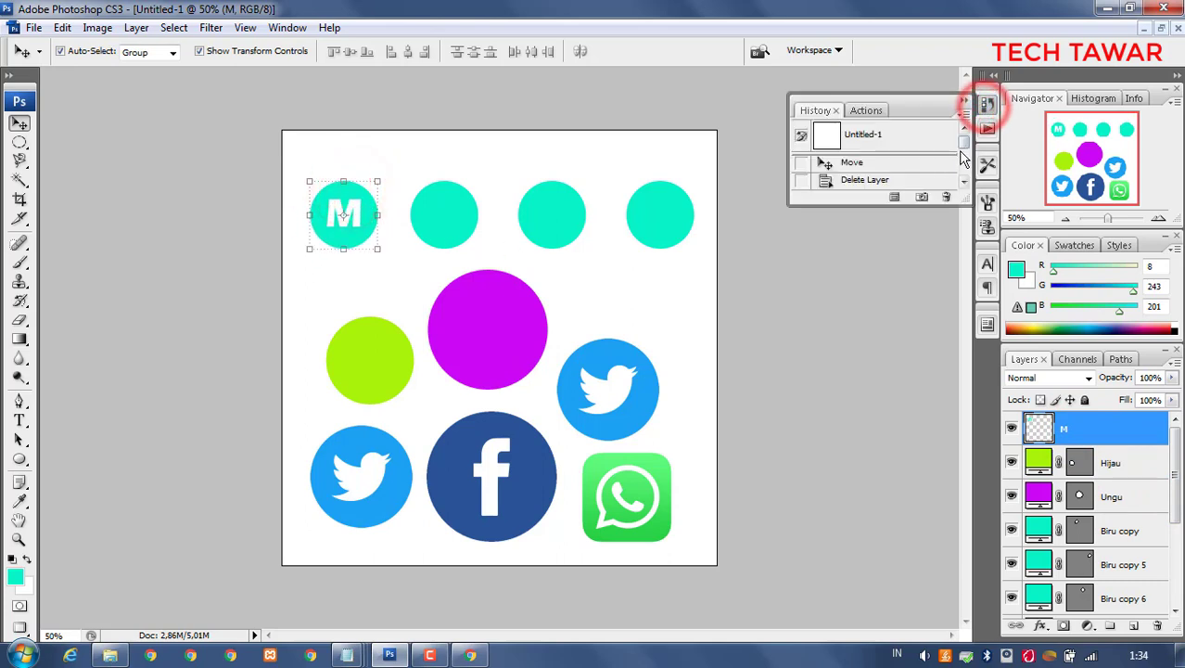
left_click_drag(963, 142, 963, 176)
left_click(900, 164)
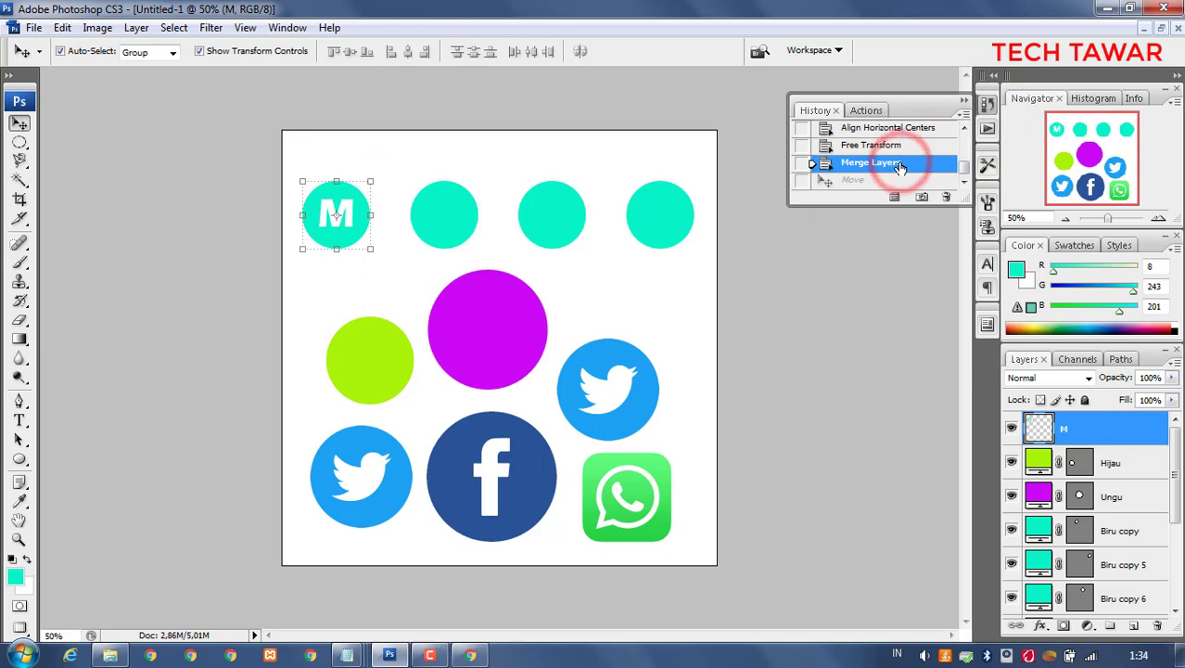
left_click(890, 145)
left_click(889, 128)
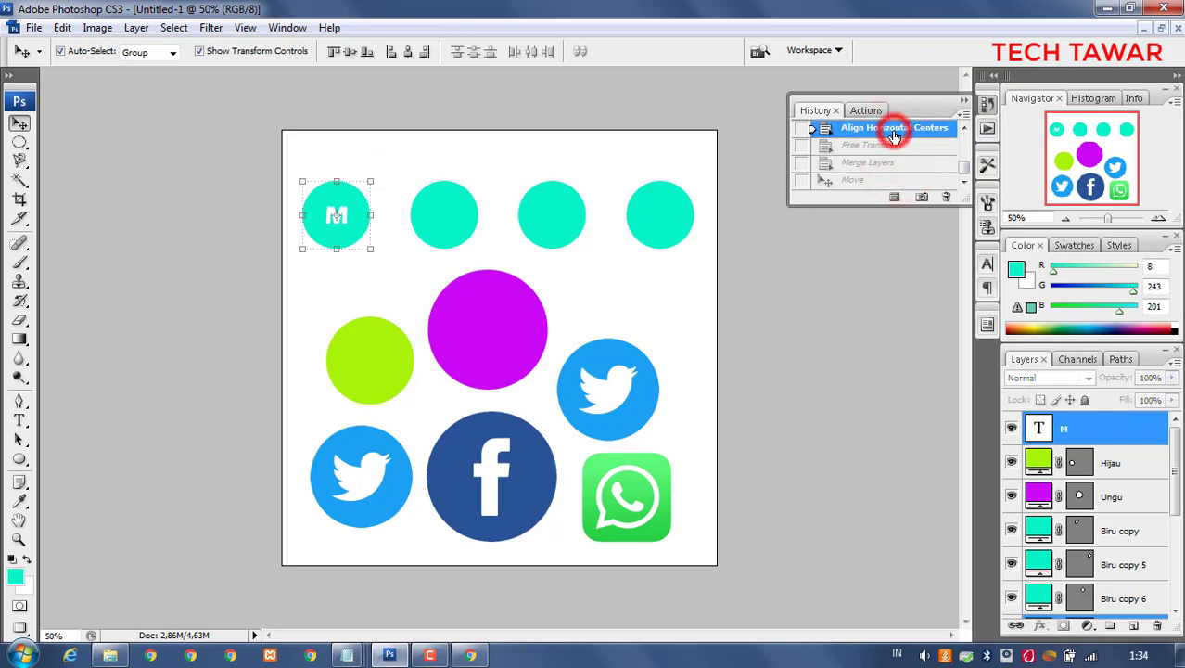
left_click(893, 146)
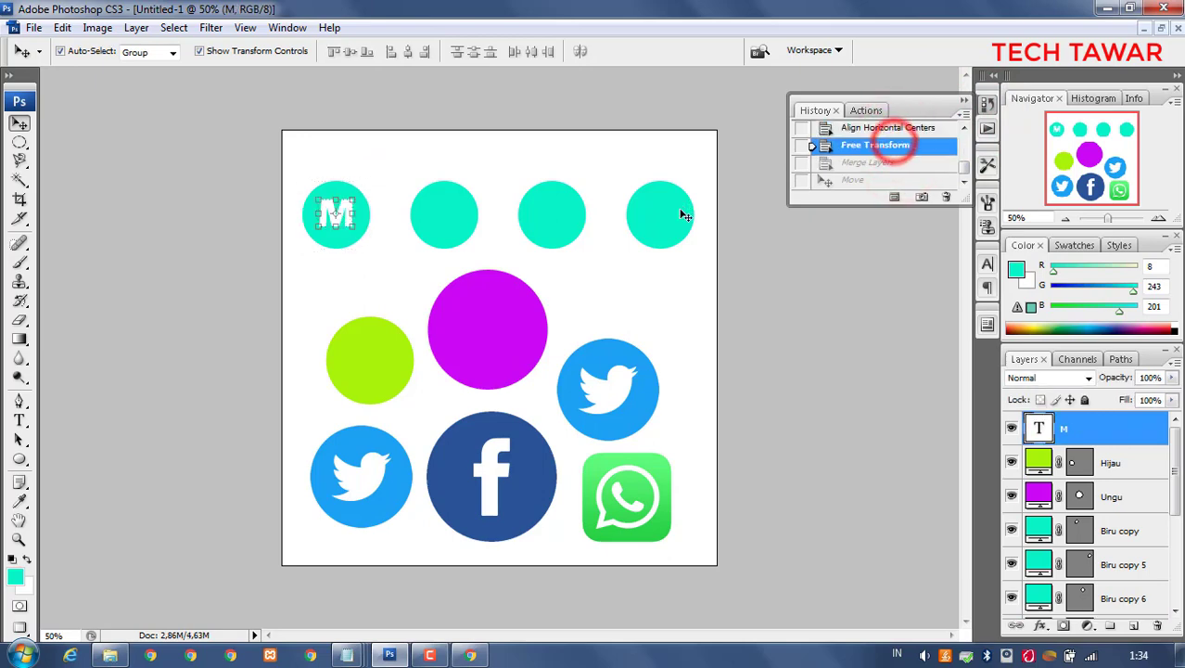
left_click(651, 282)
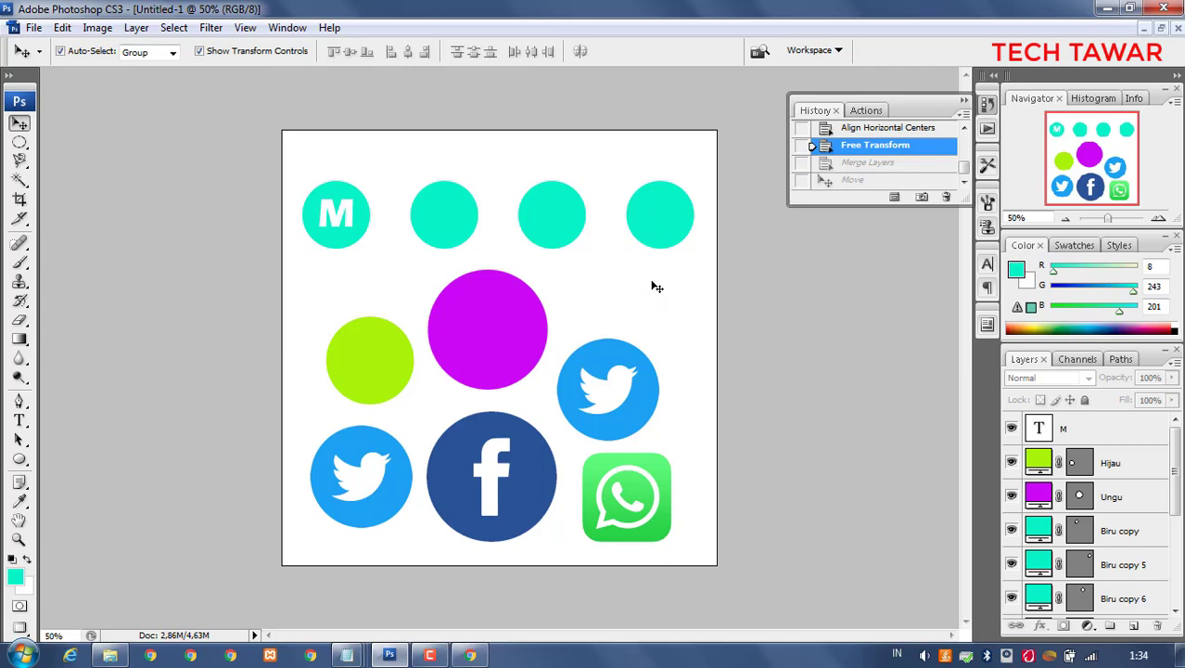
left_click(965, 104)
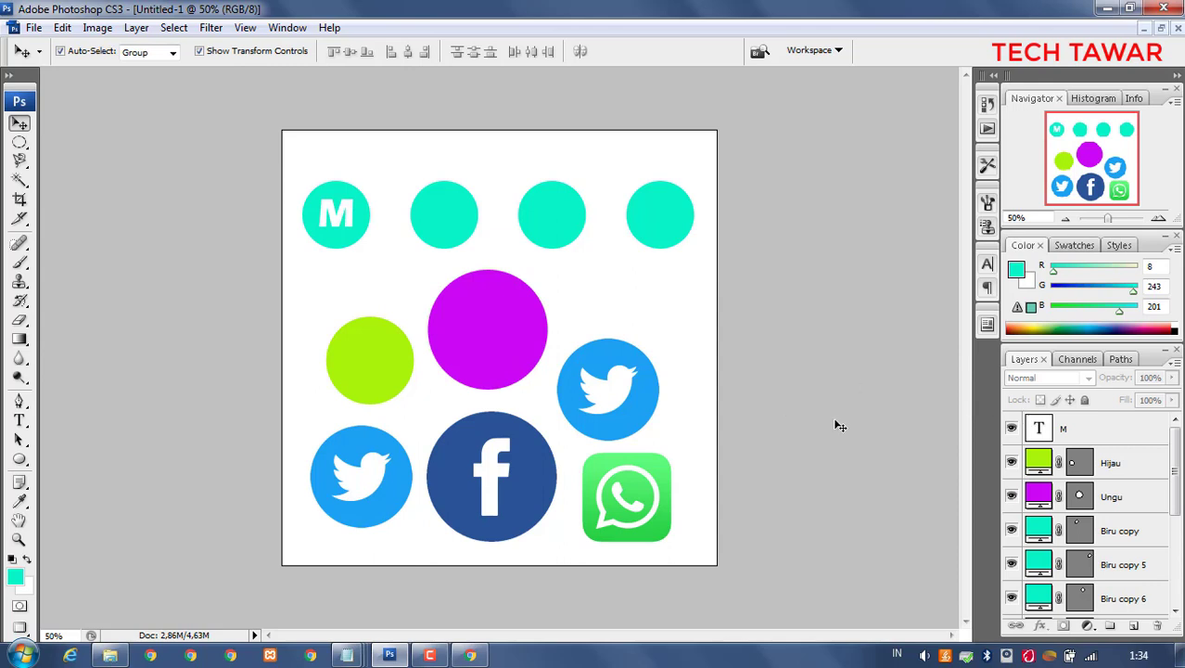
Examine which objects the logo and turquoise circle layers contain by selecting them one after another
left_click(1170, 475)
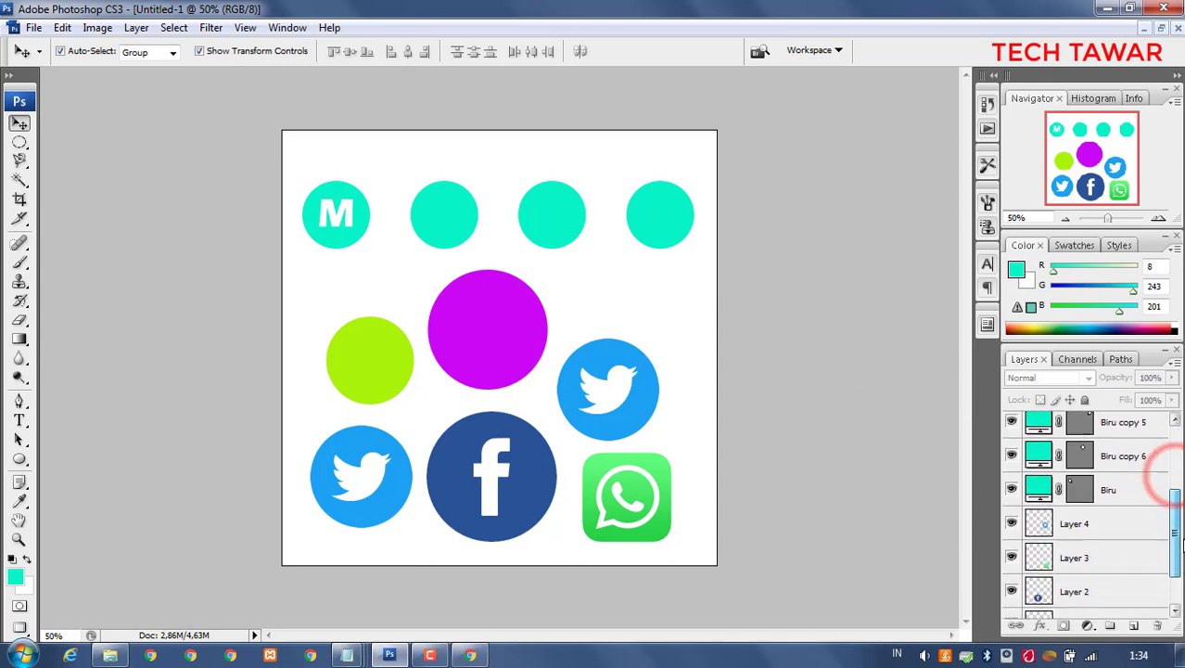
mouse_move(1174, 552)
left_mouse_down()
mouse_move(1175, 511)
mouse_move(1174, 555)
left_mouse_up()
left_click(1108, 564)
left_click(1102, 533)
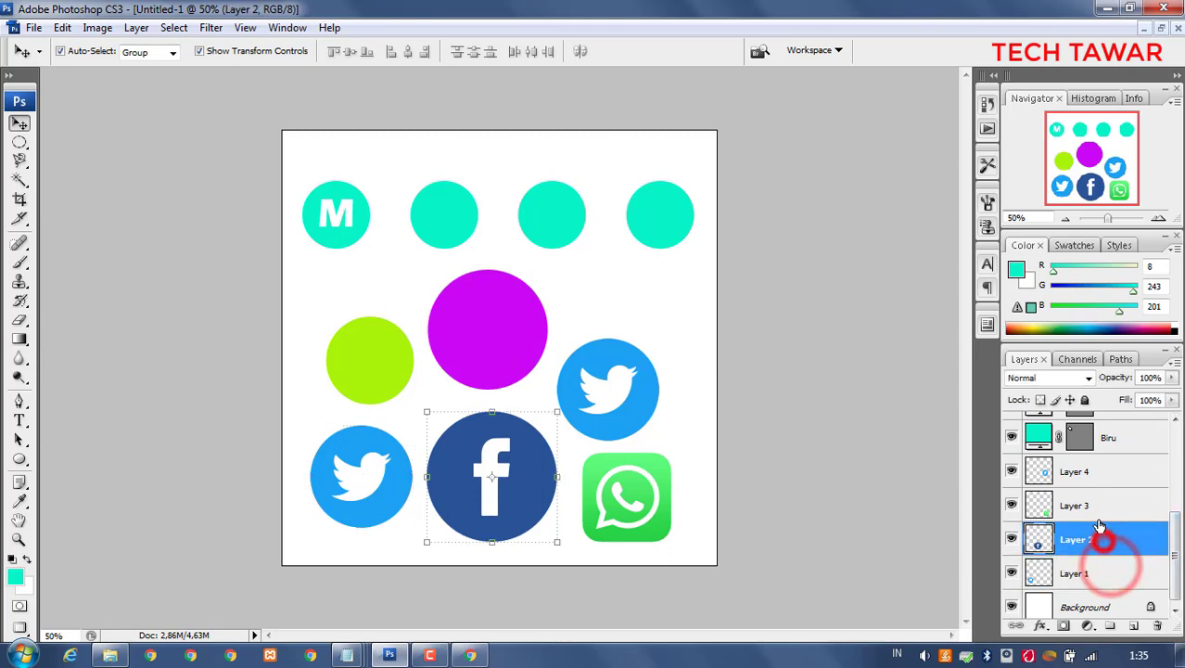
left_click(1094, 505)
left_click(1092, 473)
left_click_drag(1175, 553, 1175, 508)
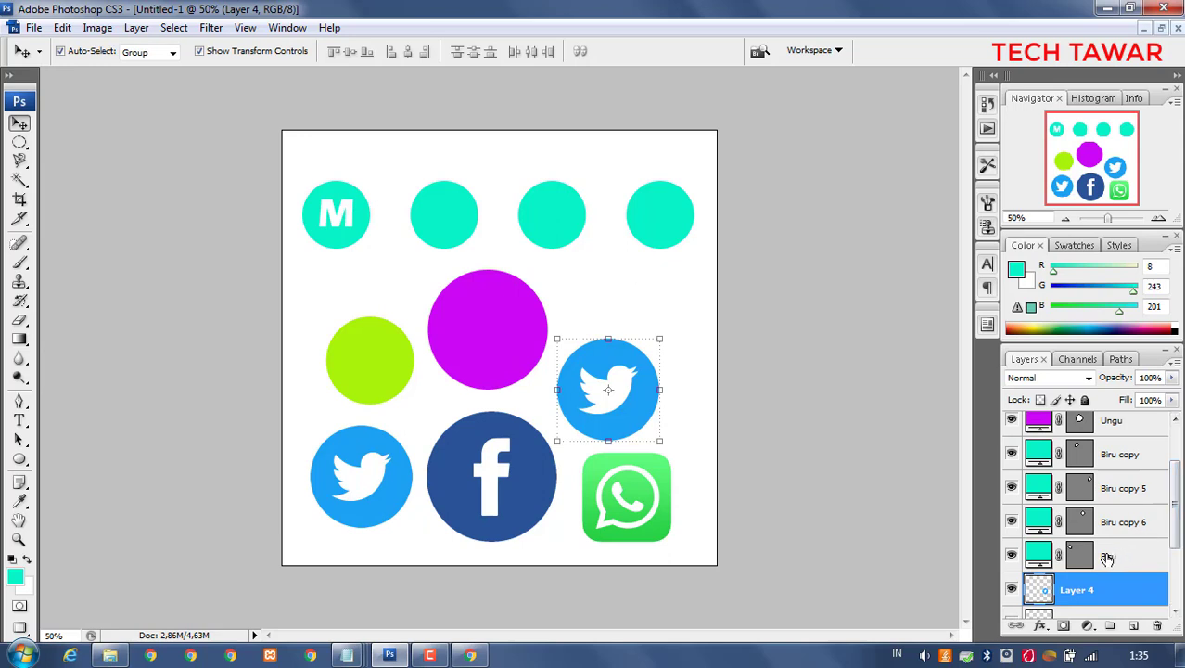
left_click(1110, 461)
left_click(1119, 488)
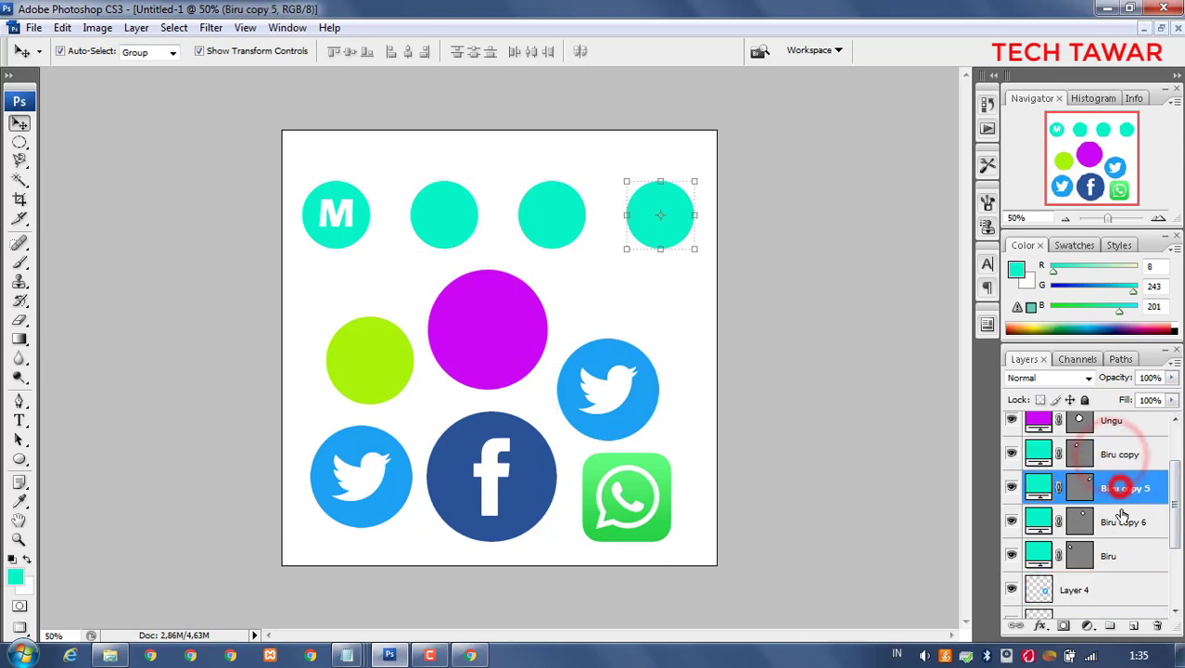
left_click(1122, 522)
Group the four turquoise circle layers from Biru to Biru copy and move the whole group slightly to the right
left_click(1128, 559)
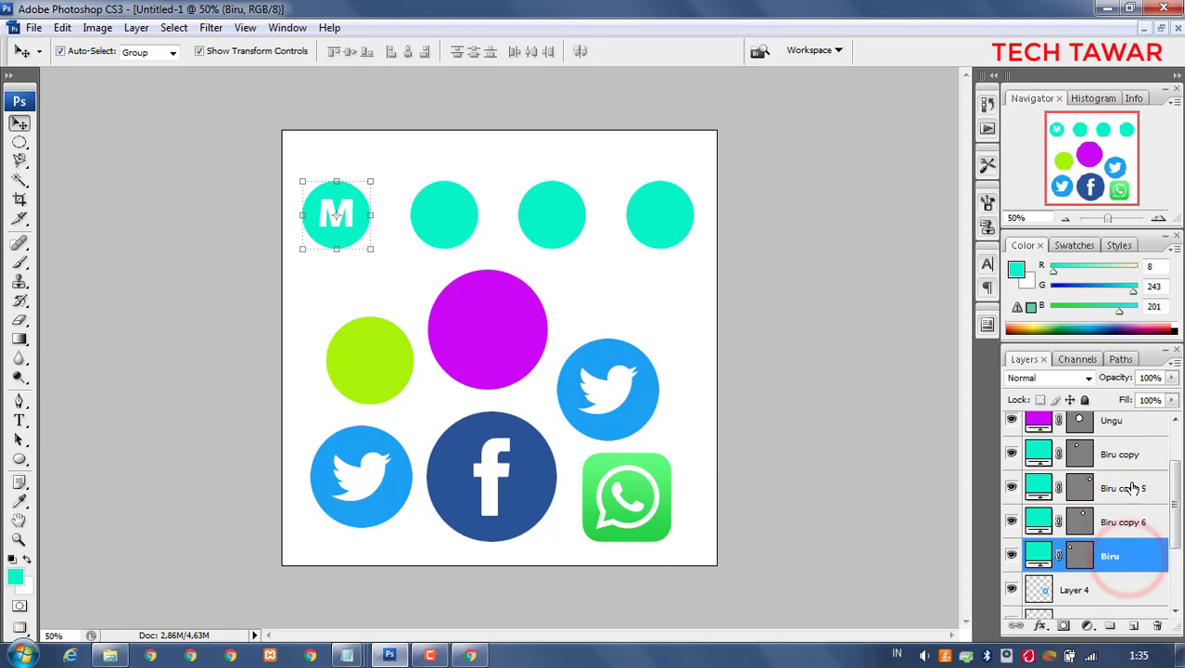
left_click(1129, 453, "shift")
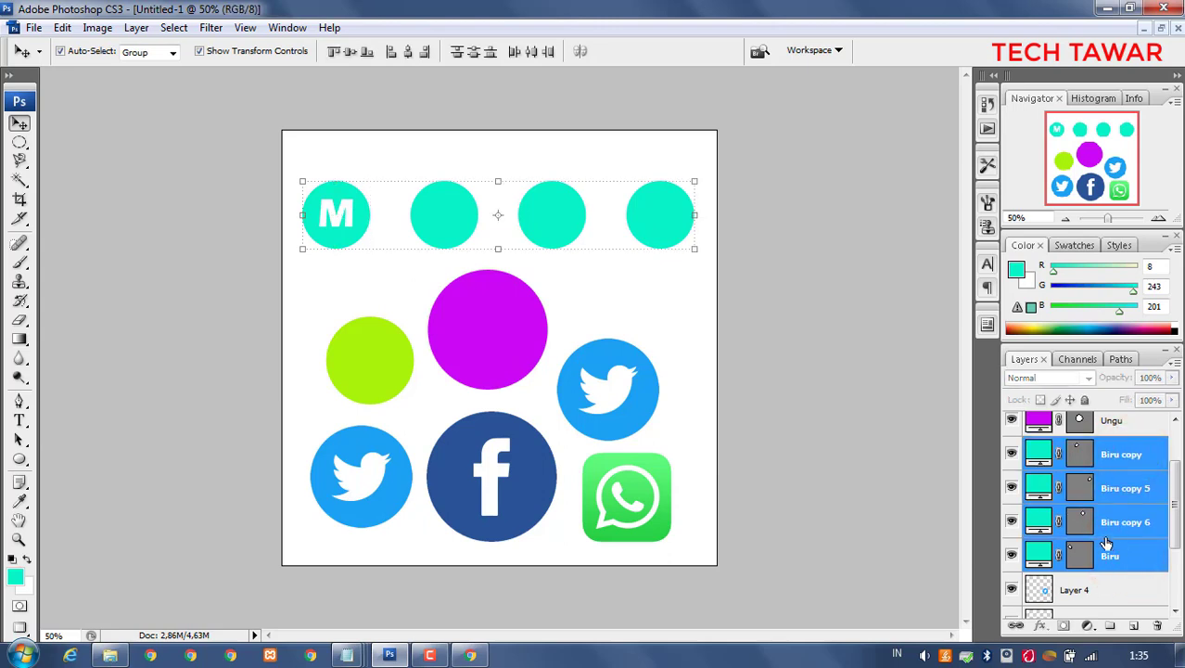
key("ctrl+g")
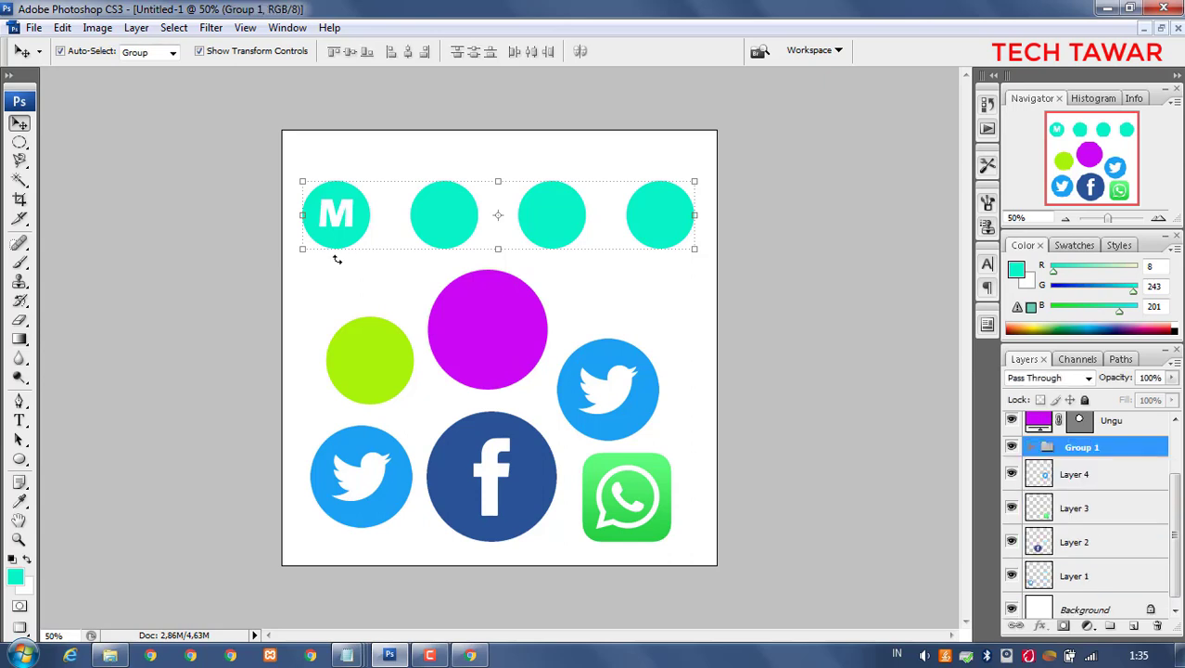
left_click_drag(595, 210, 566, 203)
mouse_move(672, 214)
left_mouse_down()
mouse_move(645, 215)
mouse_move(690, 216)
left_mouse_up()
Expand Group 1 and select the fourth and third turquoise circles' layers individually inside it
left_click(1030, 448)
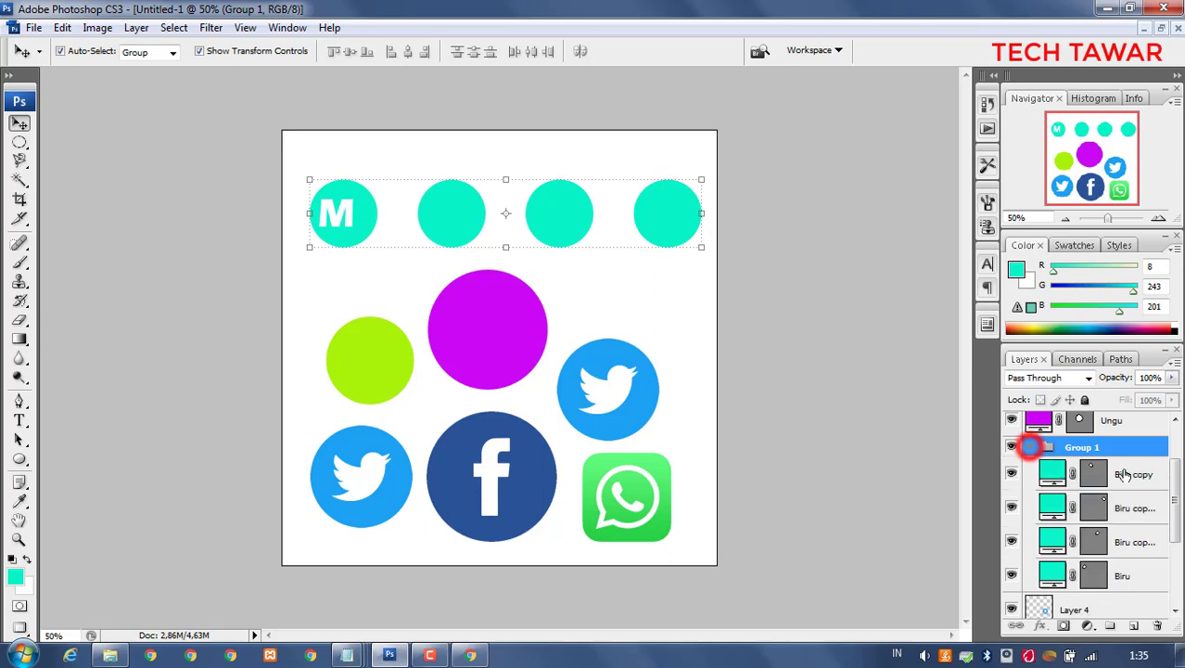
scroll(1112, 482, "down", 1)
left_click(1127, 482)
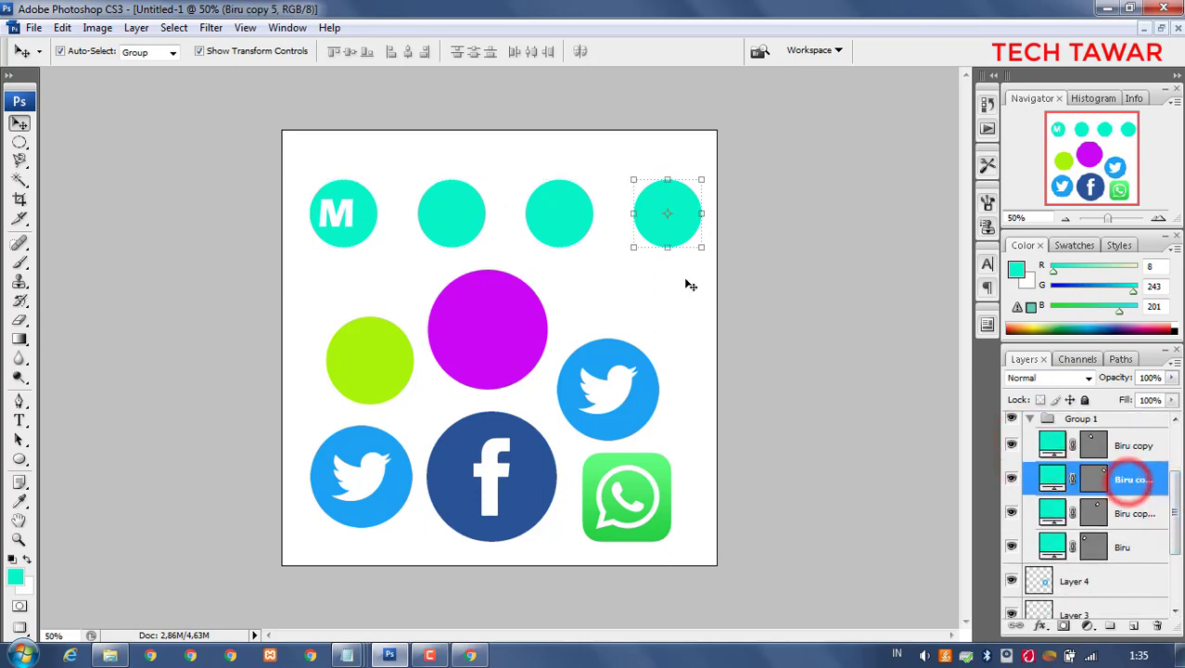
left_click(1120, 517)
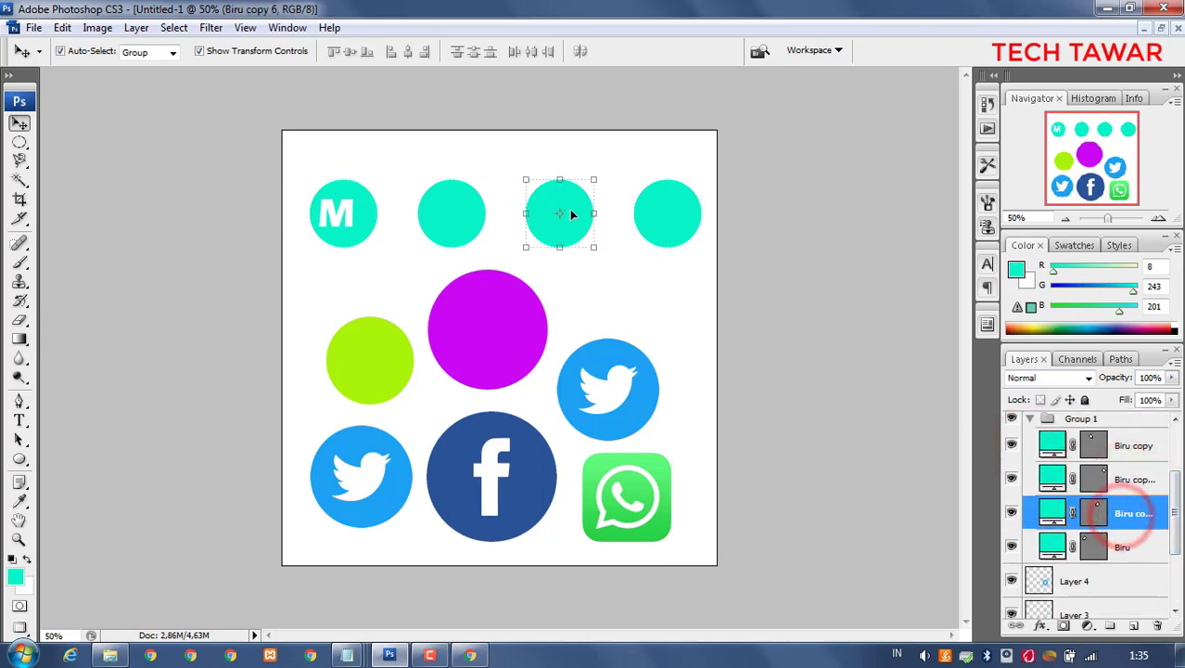
Set Auto-Select to Layer and move only the third turquoise circle down, out of line with the other circles in Group 1
left_click_drag(569, 209, 573, 241)
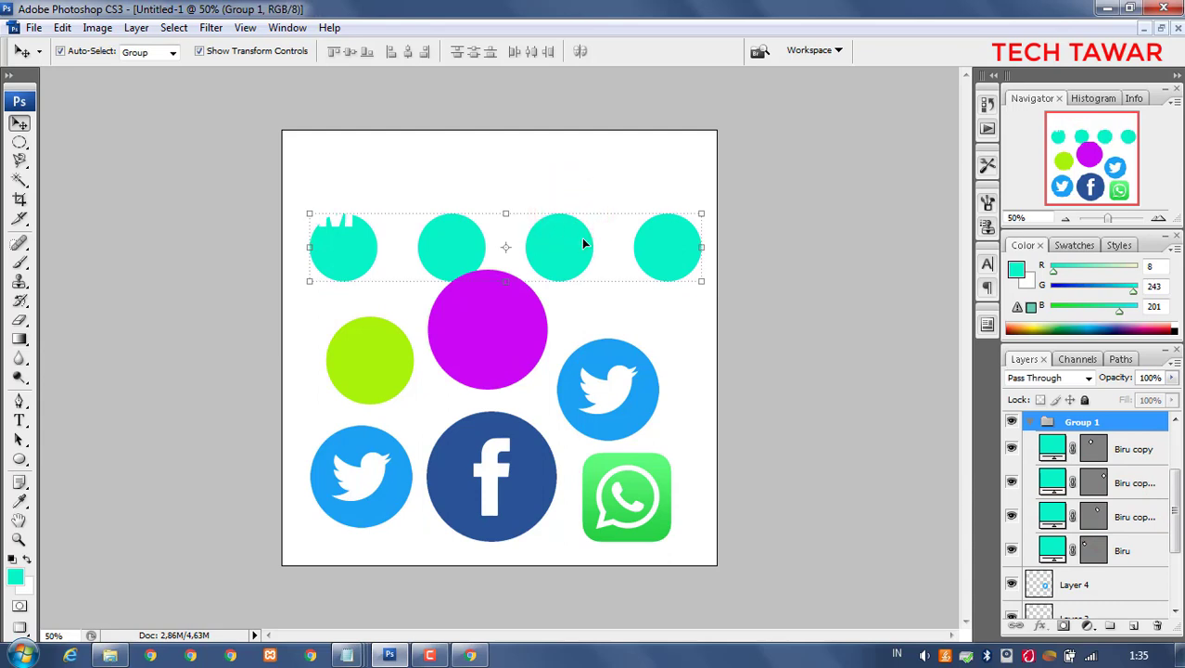
key("ctrl+z")
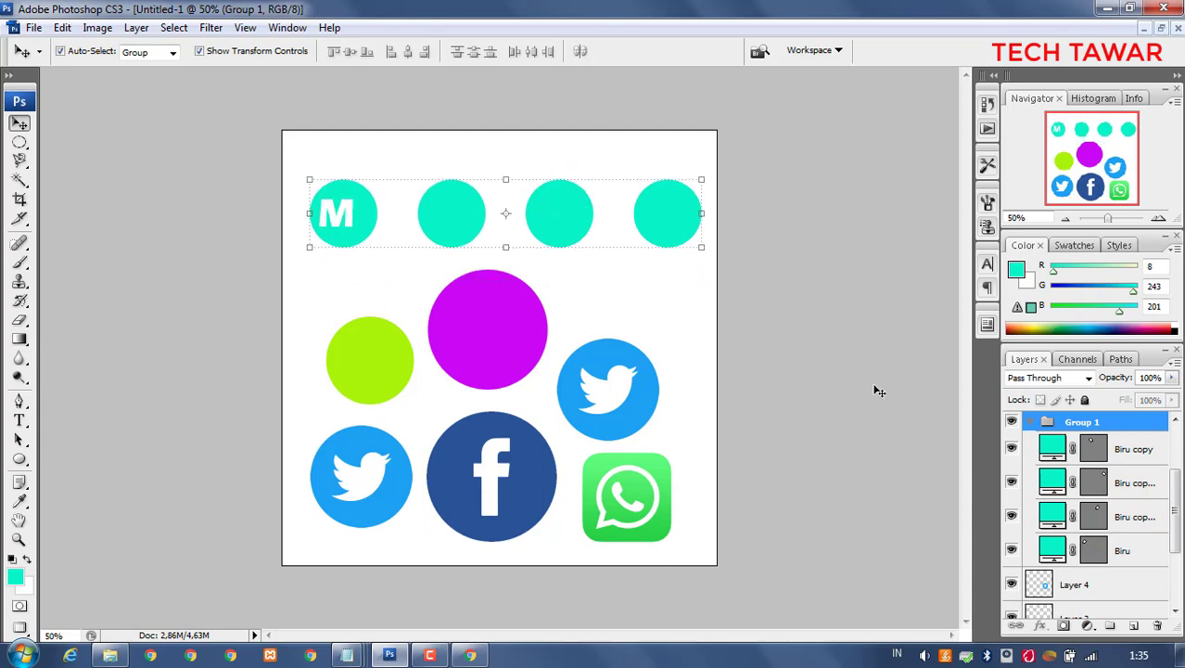
left_click(173, 53)
left_click(159, 80)
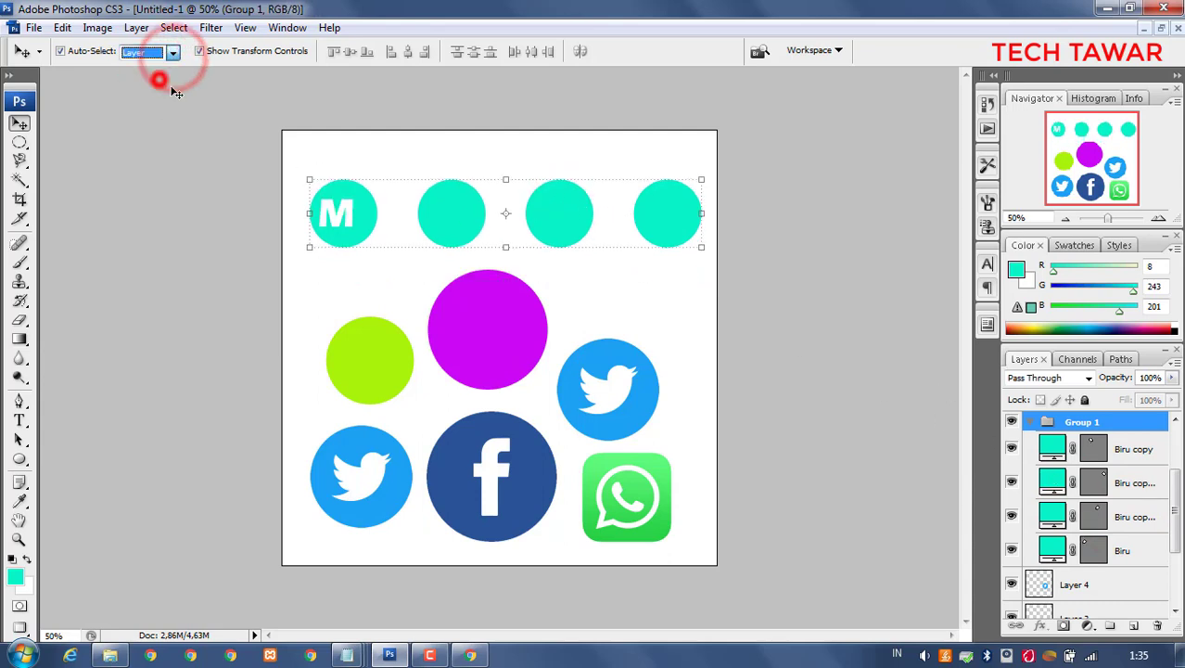
left_click(1138, 518)
left_click_drag(569, 198, 564, 240)
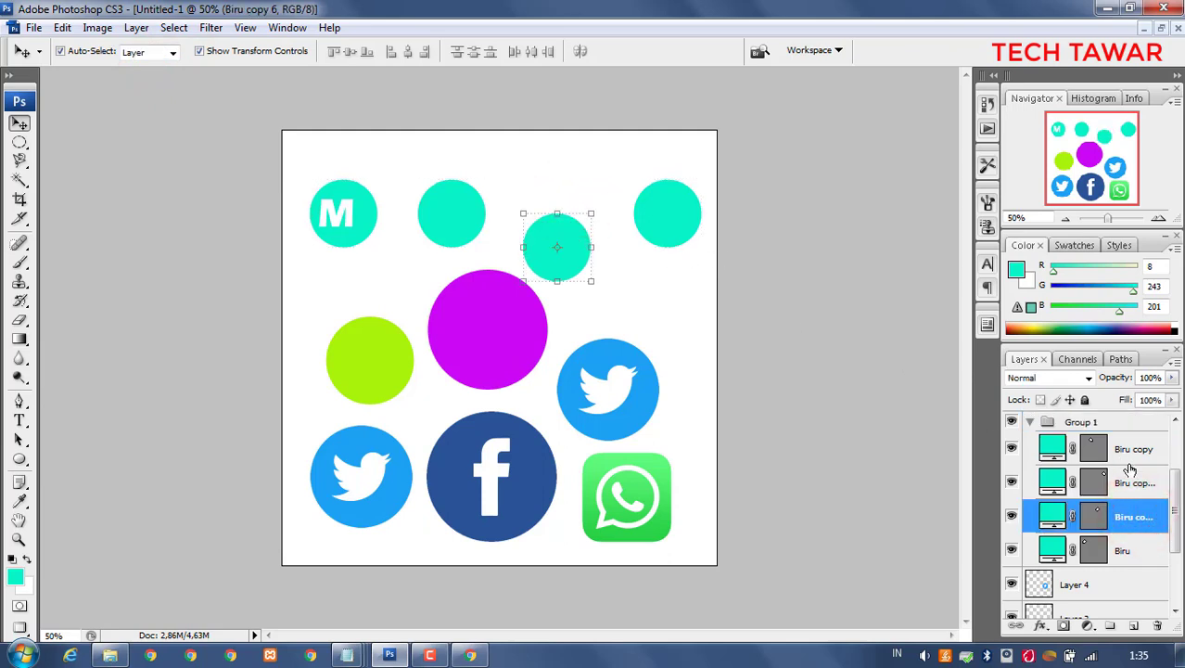
Move the whole of Group 1 slightly up and set Auto-Select back to Group
left_click(1089, 423)
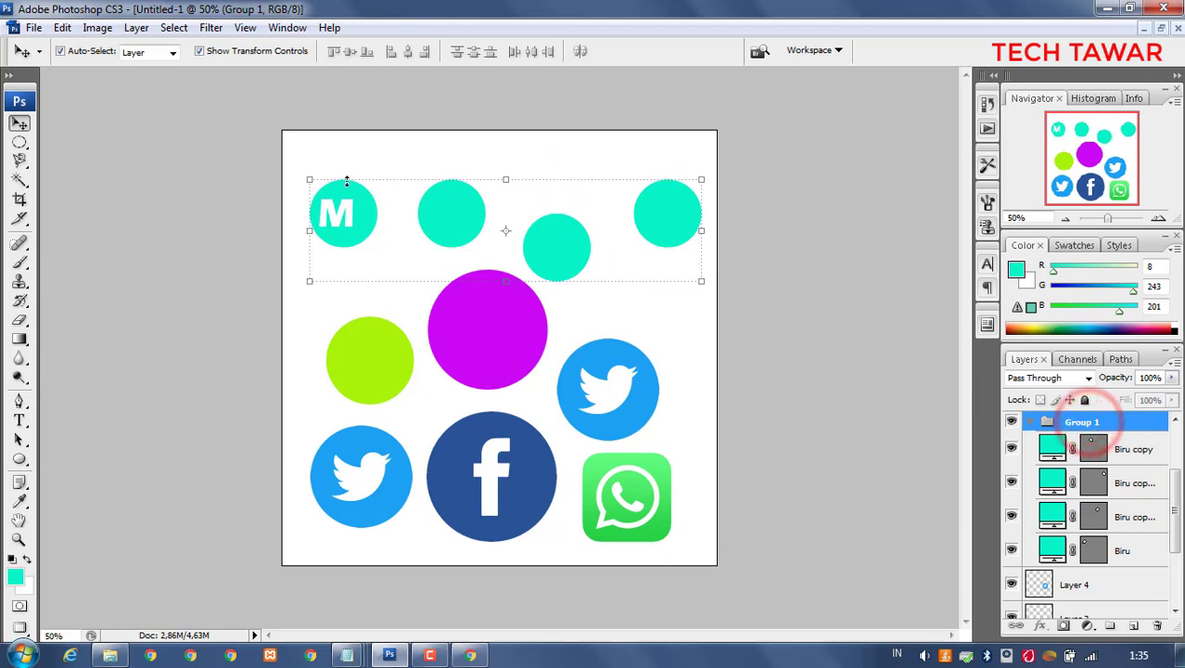
left_click_drag(437, 212, 460, 200)
left_click(171, 53)
left_click(153, 65)
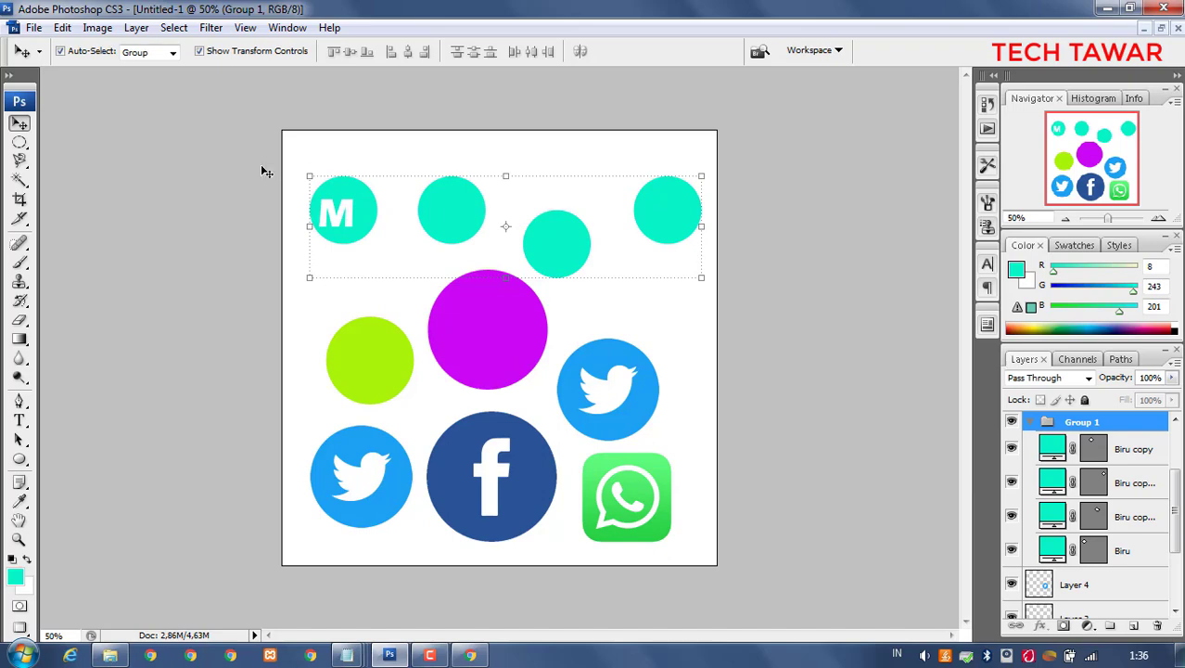
Ungroup Group 1 into its separate turquoise circle layers
left_click(1029, 423)
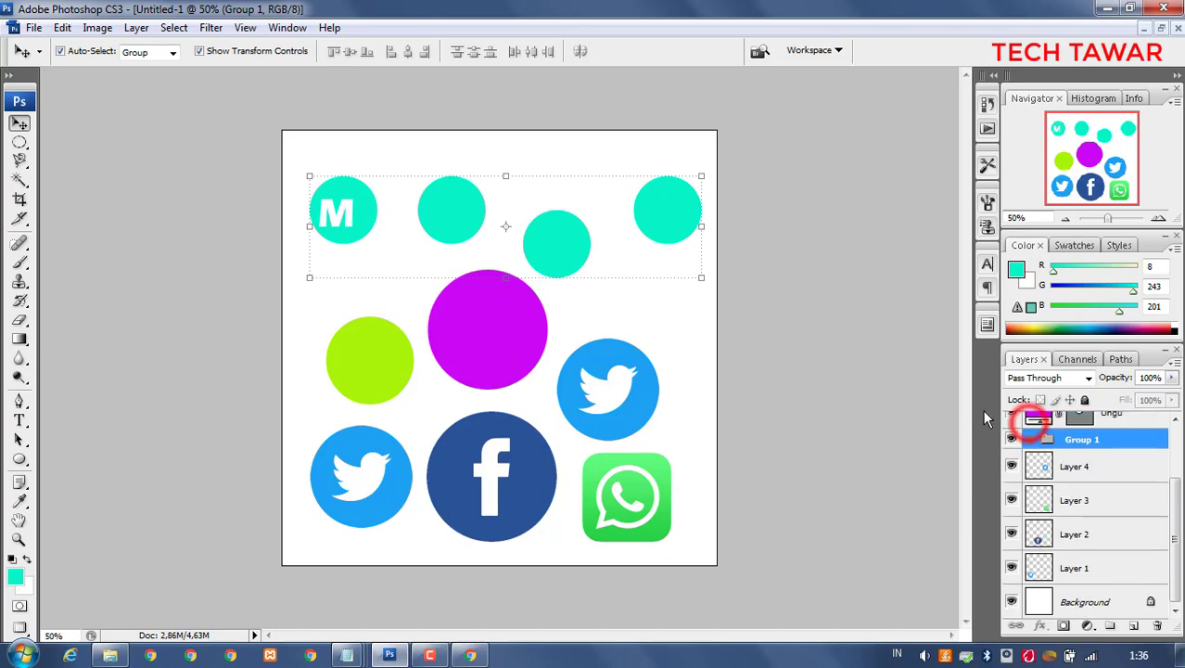
right_click(1090, 446)
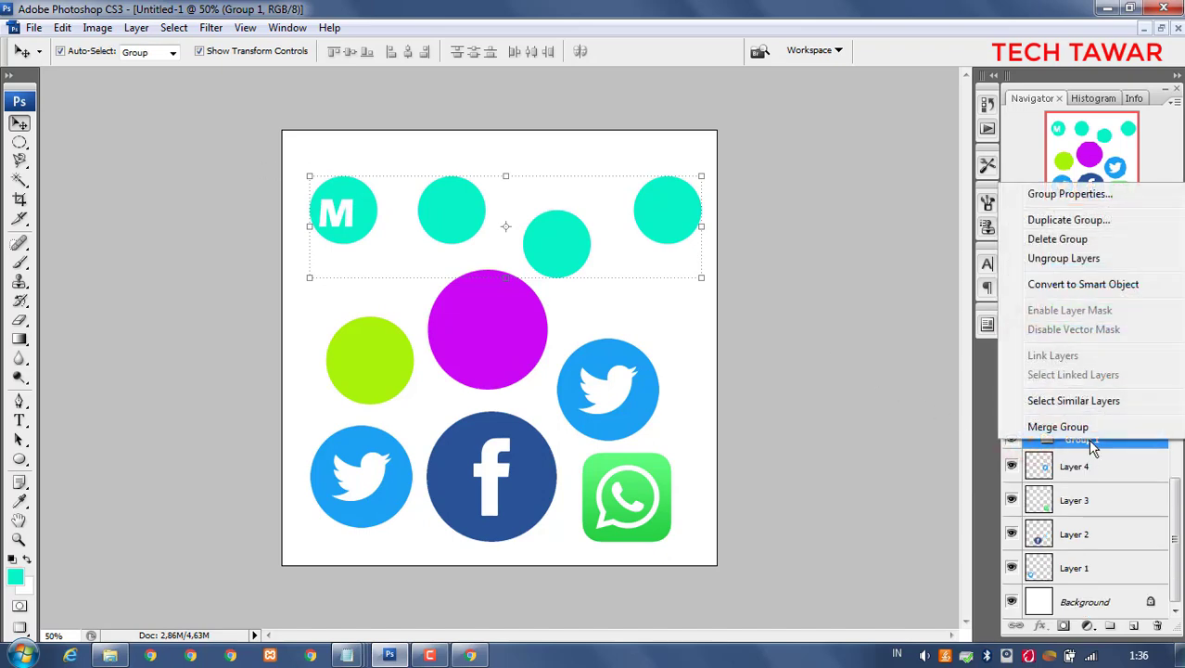
left_click(1054, 259)
Select the four turquoise circle layers from Biru to Biru copy and group them again
left_click(1130, 480)
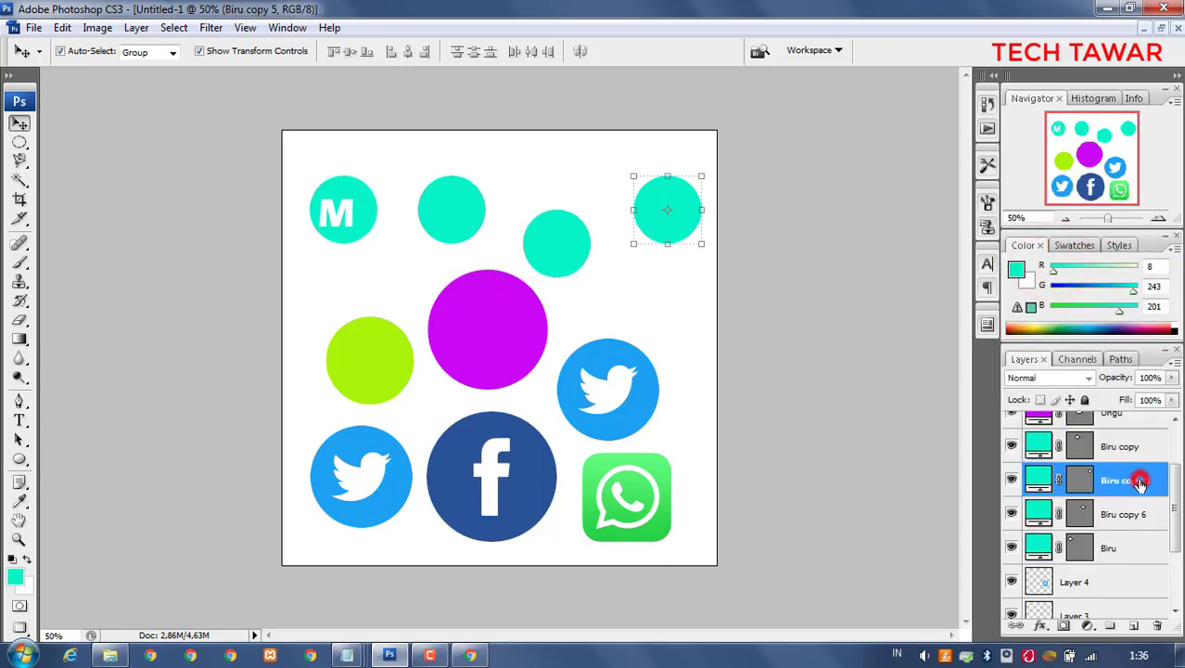
left_click(1139, 547)
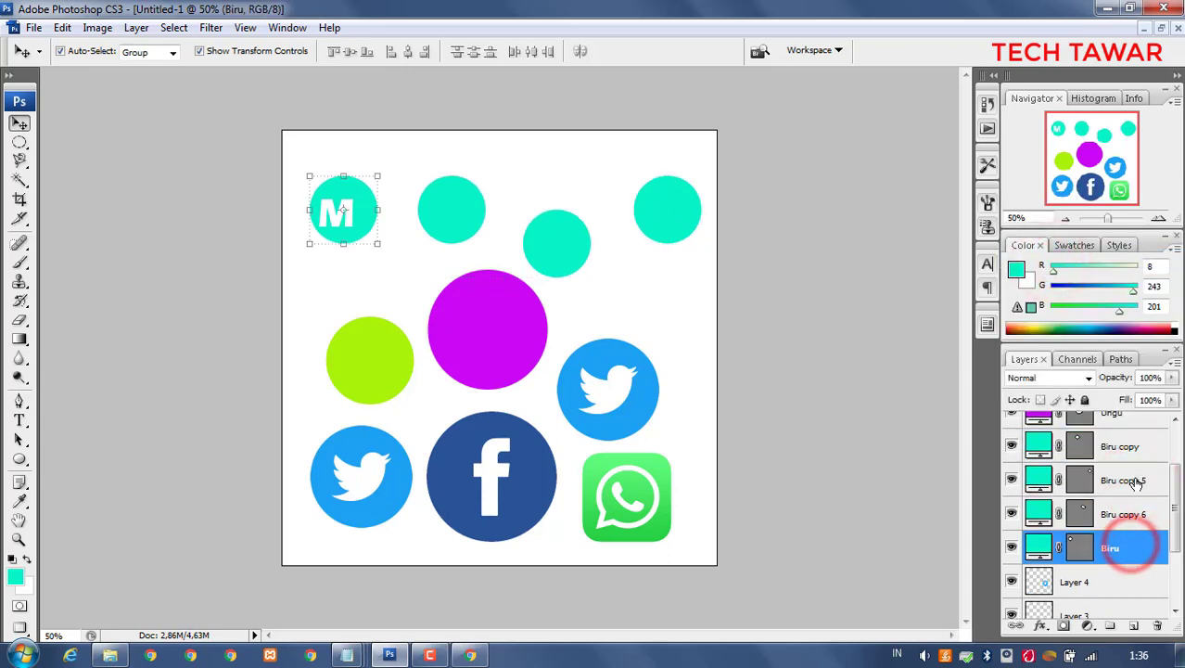
left_click(1125, 449, "shift")
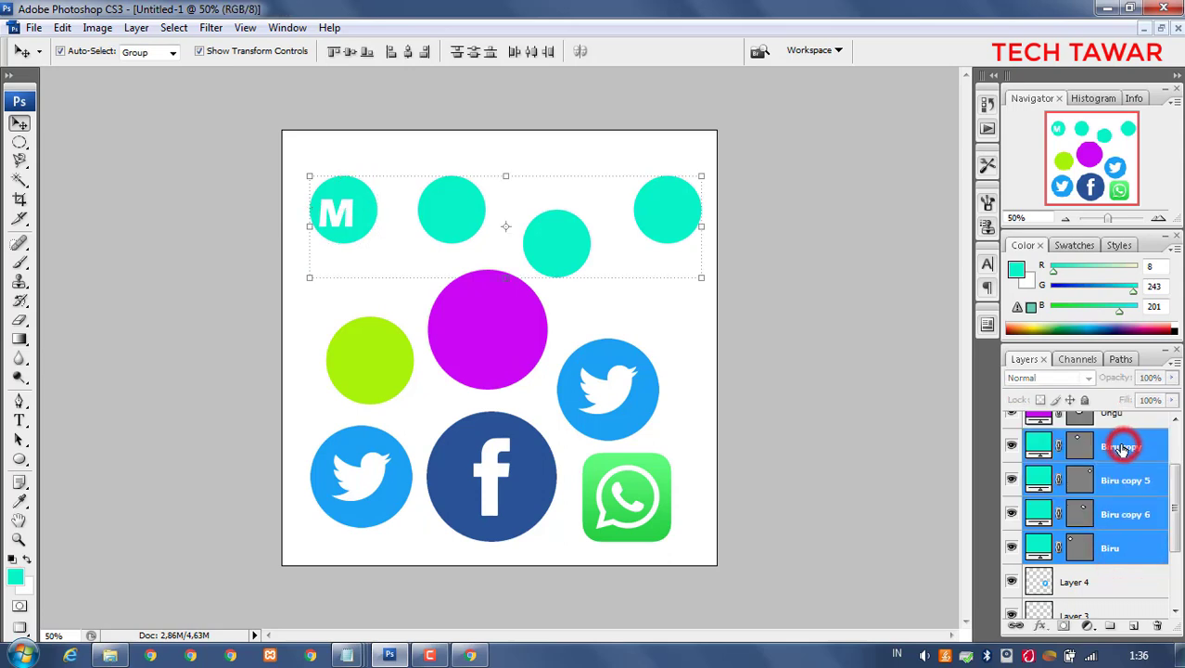
key("ctrl+g")
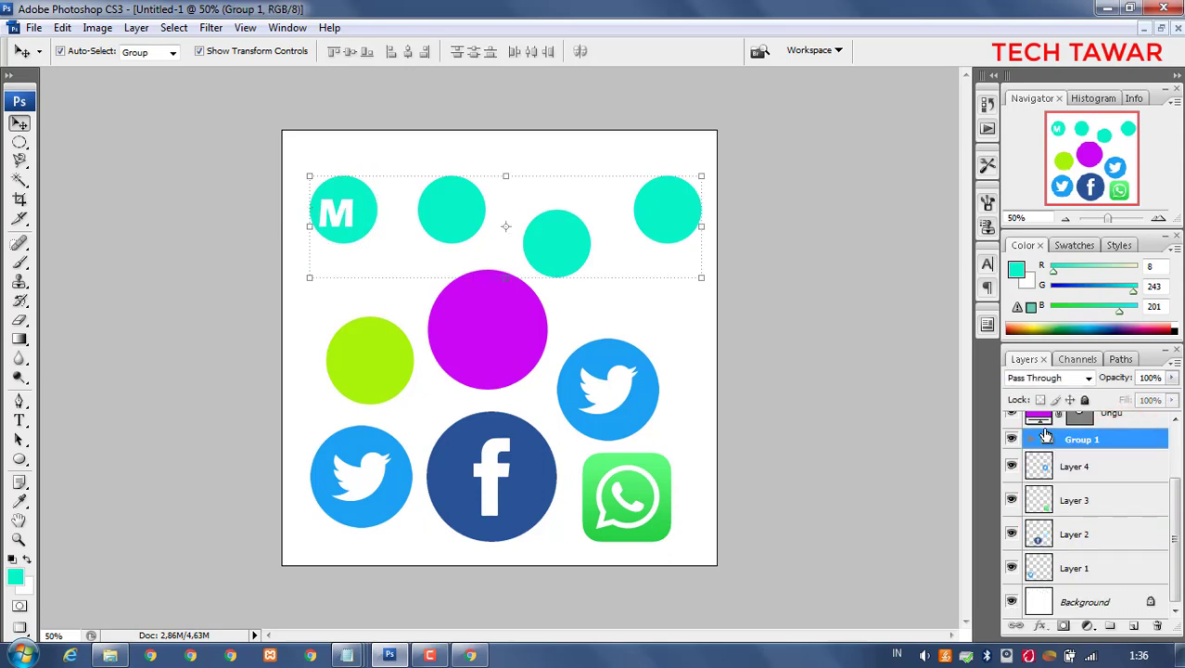
Rename the turquoise circles' group as "Group Biru" and return to the Move tool
scroll(1133, 464, "up", 1)
double_click(1083, 477)
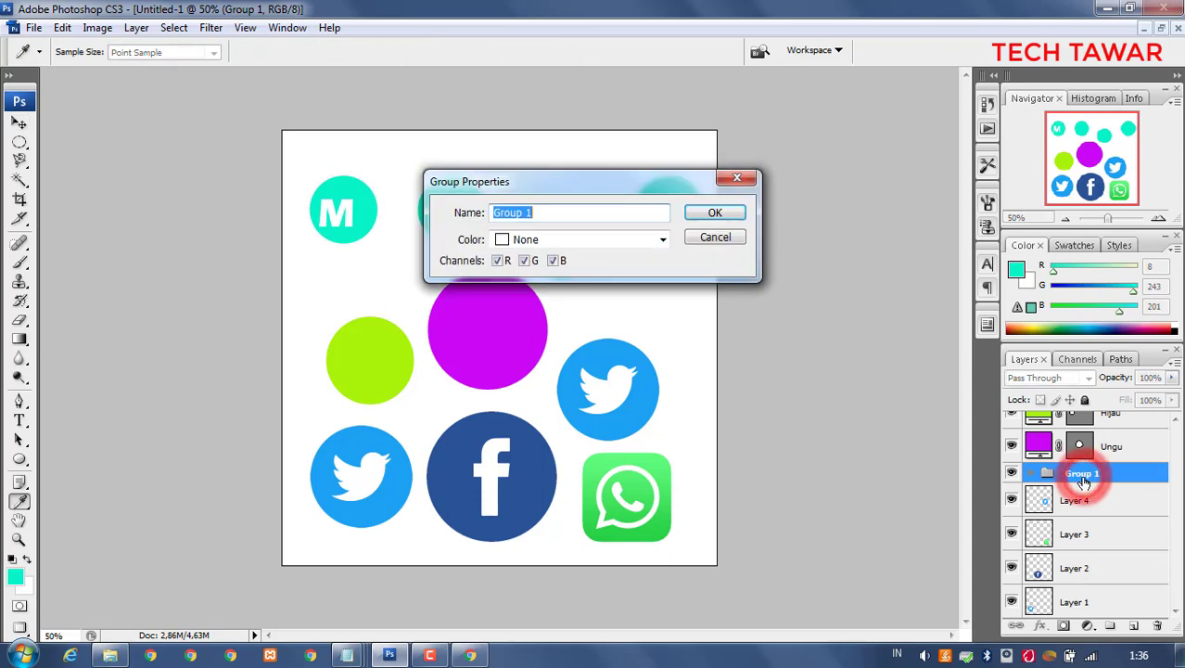
type("G")
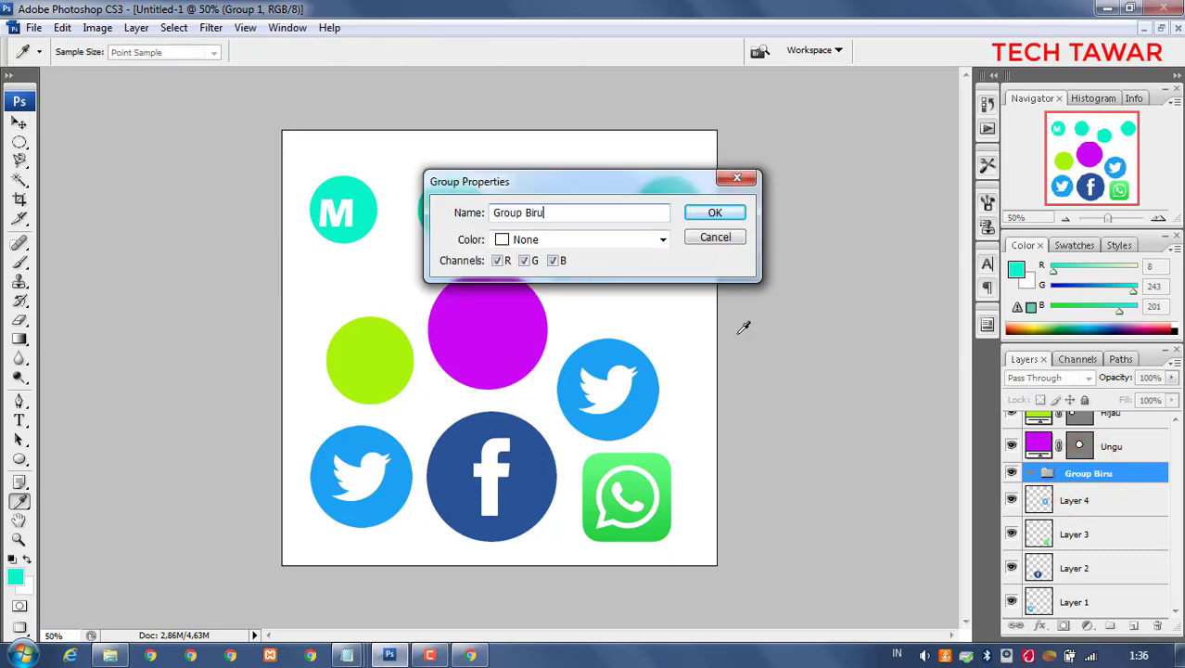
left_click(712, 212)
key("v")
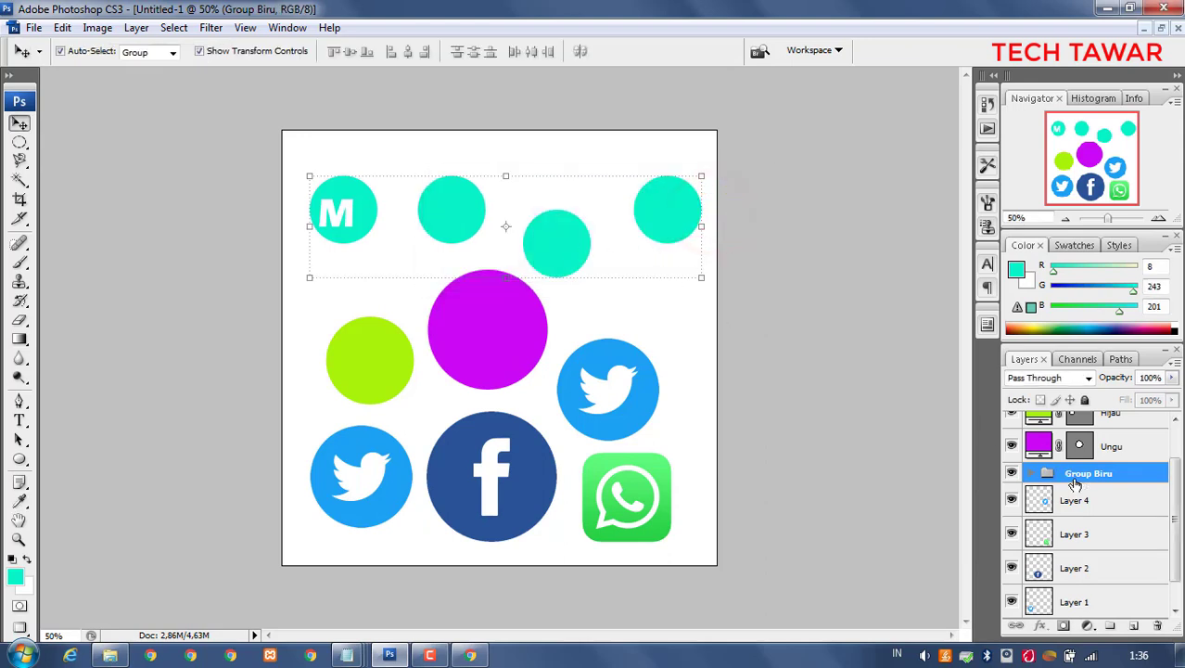
Move Group Biru slightly up and back down as one unit, and ungroup it into its separate layers
left_click_drag(568, 237, 567, 224)
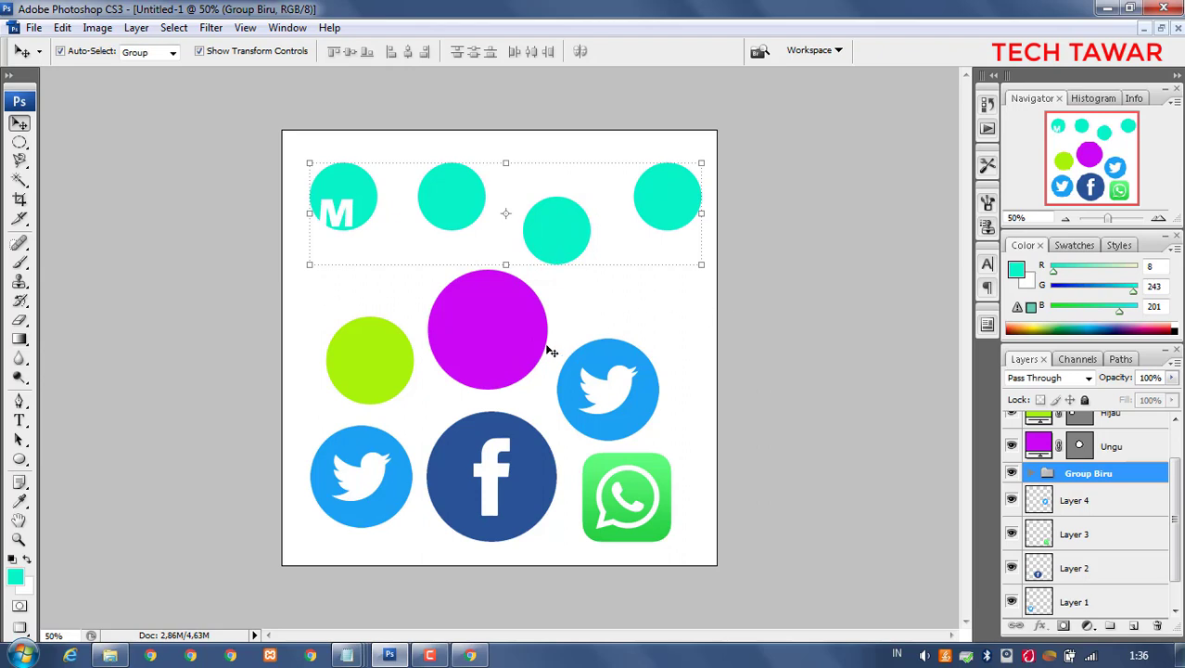
left_click_drag(675, 201, 672, 217)
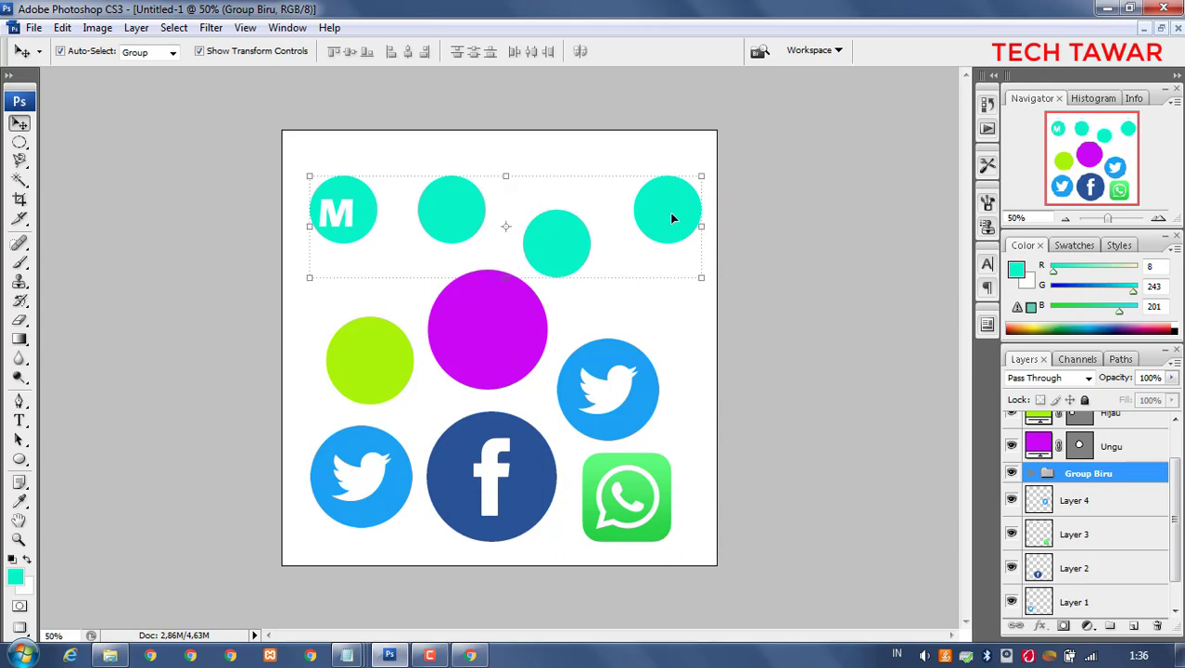
left_click(1033, 475)
right_click(1052, 473)
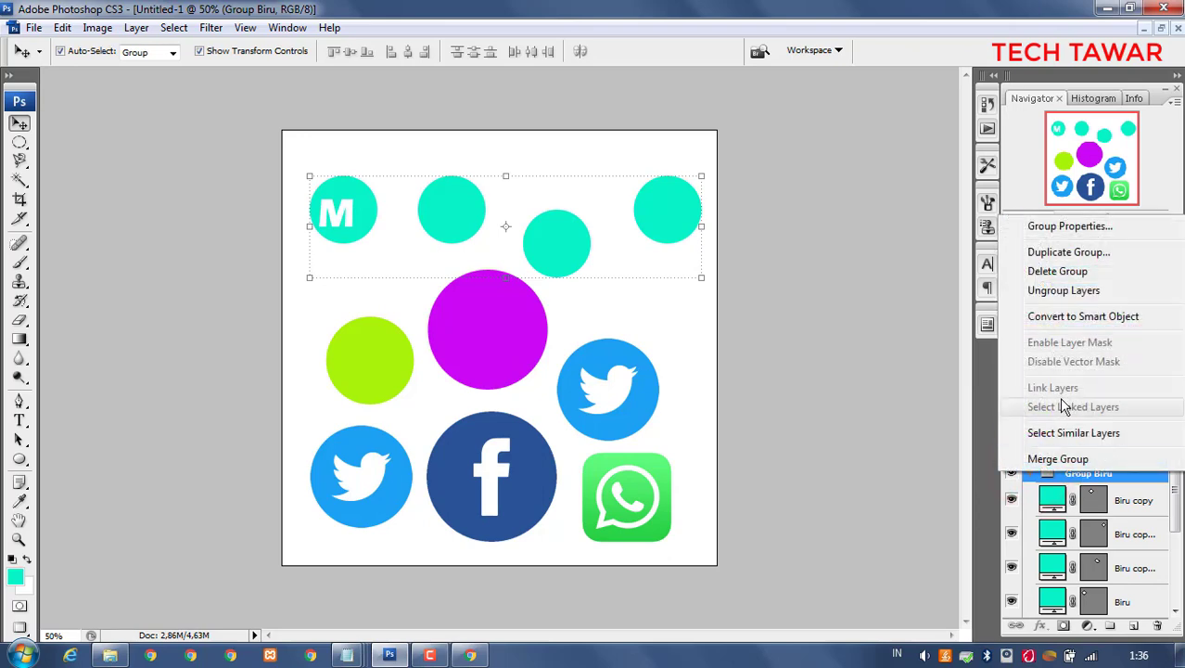
left_click(1055, 291)
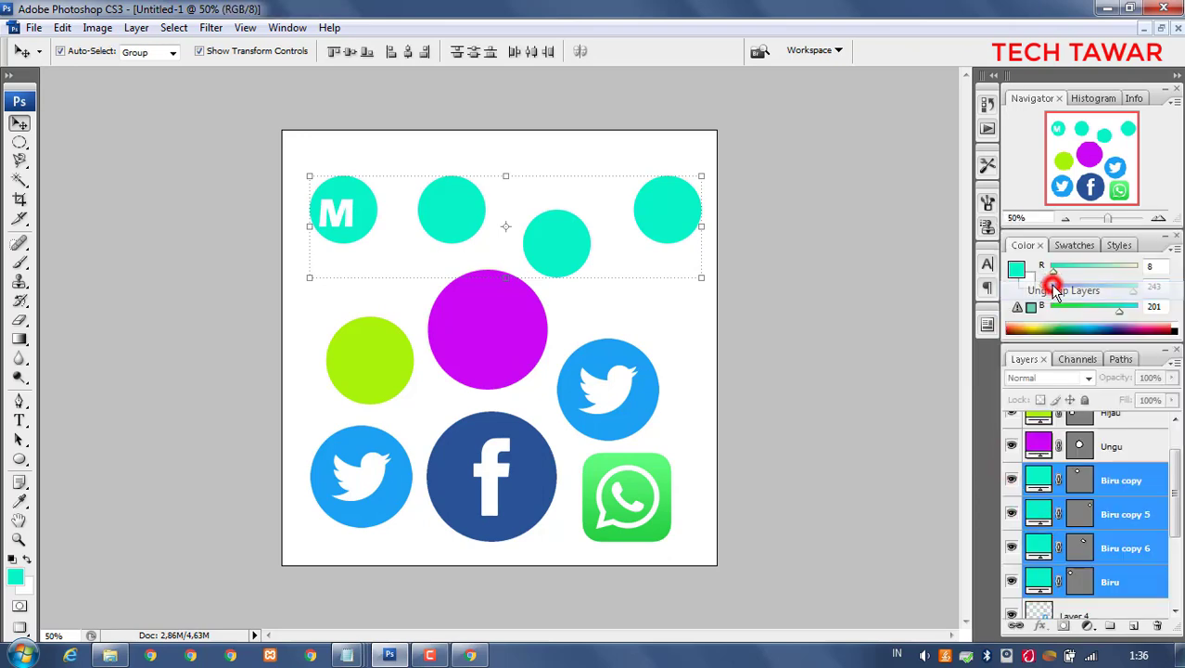
Delete the Biru copy, Biru copy 5 and Biru copy 6 layers, keeping only the turquoise circle behind the M
left_click(1125, 549)
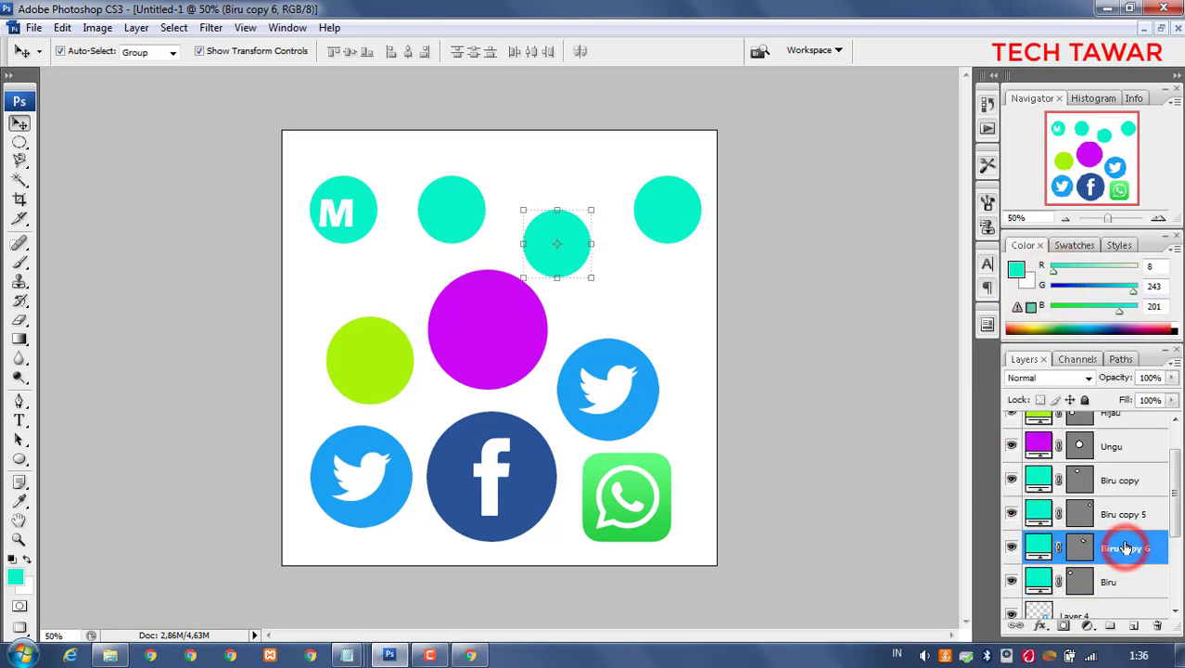
left_click(1119, 478, "shift")
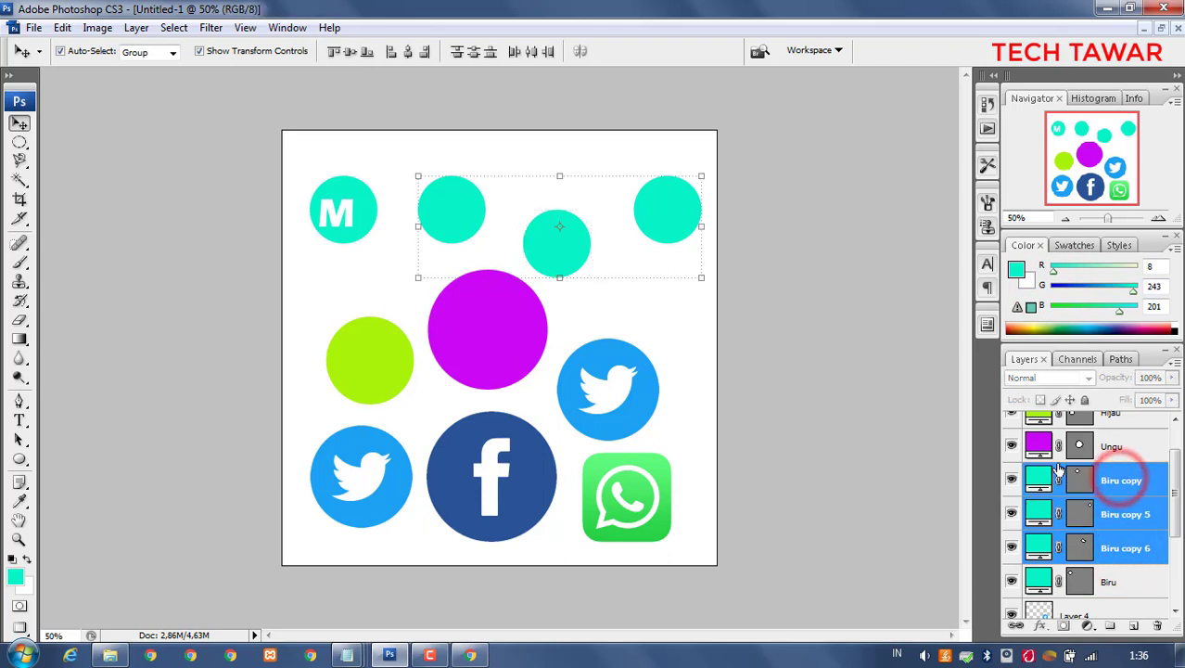
key("Delete")
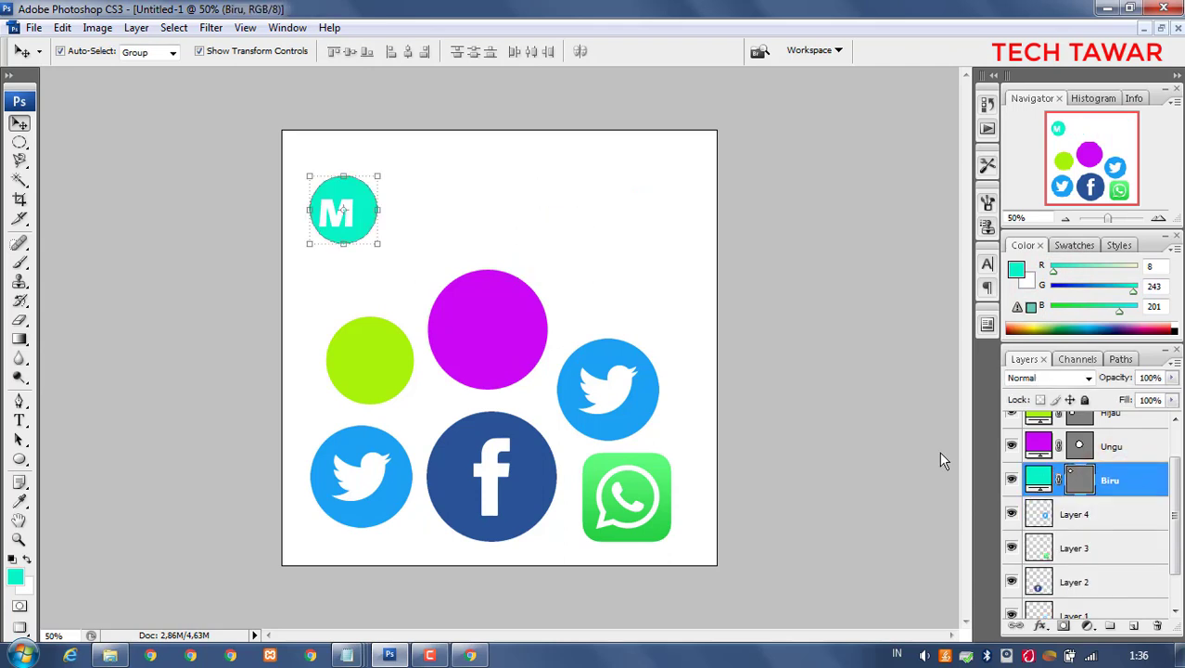
Move the purple circle up beside the M circle and place the green circle over its lower part
left_click(350, 290)
left_click(476, 308)
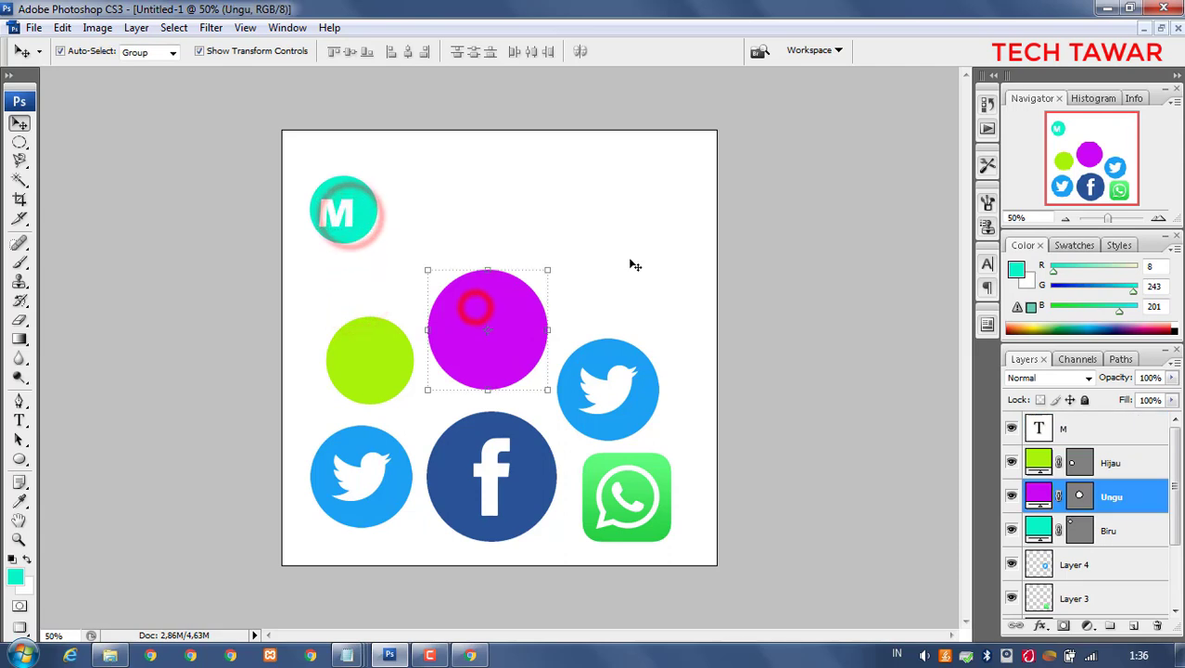
left_click(627, 248)
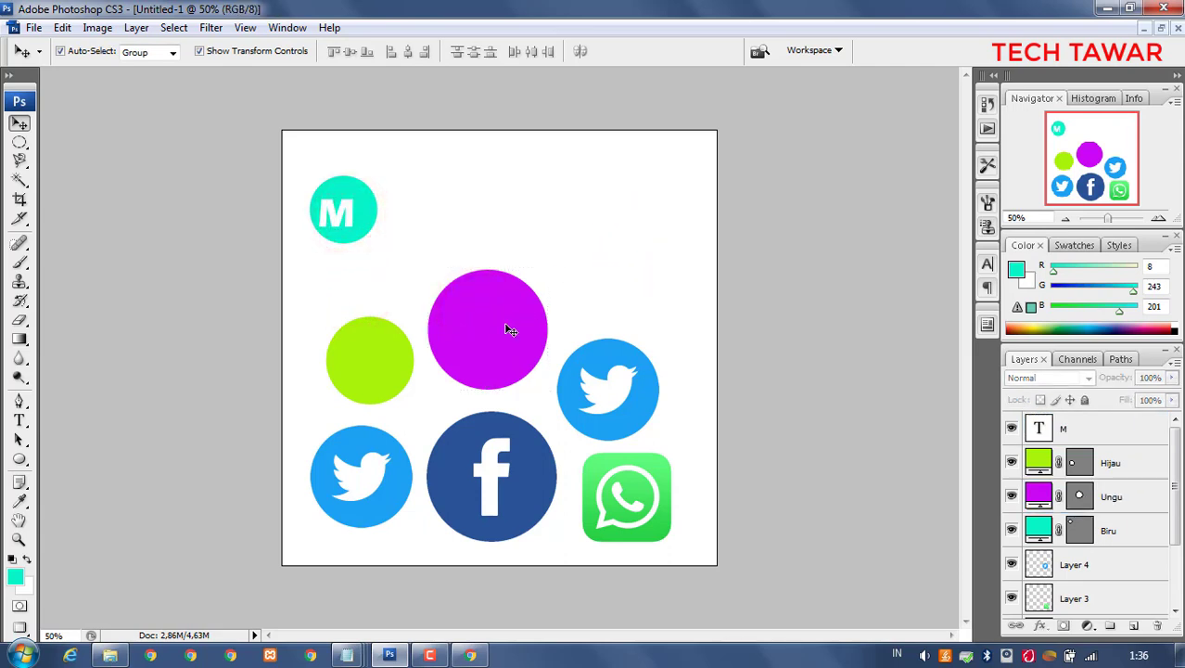
left_click_drag(509, 323, 518, 229)
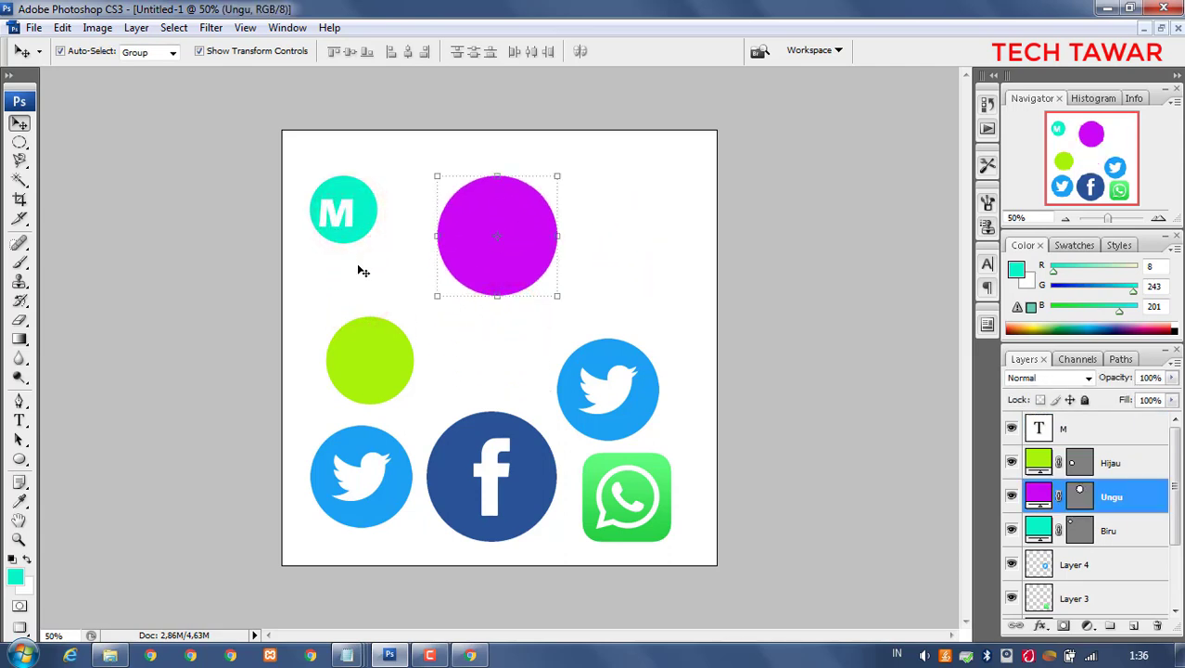
left_click_drag(365, 362, 500, 242)
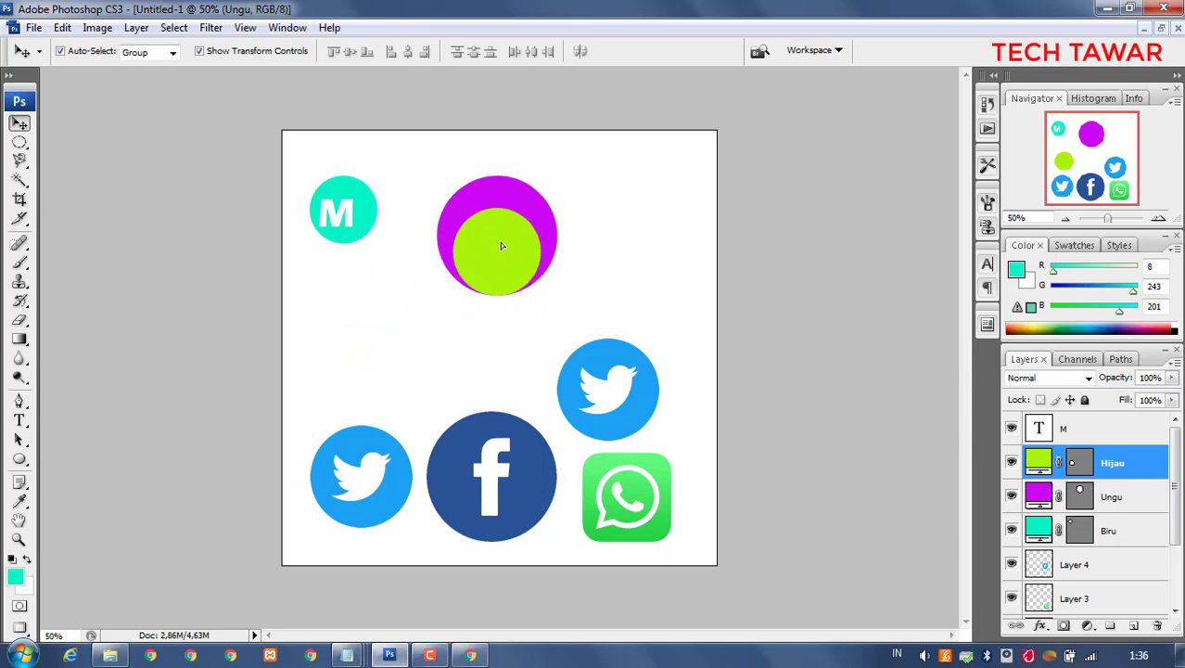
Select the purple and green circles together and align their bottom edges, their top edges and finally their vertical centers
left_click(381, 287)
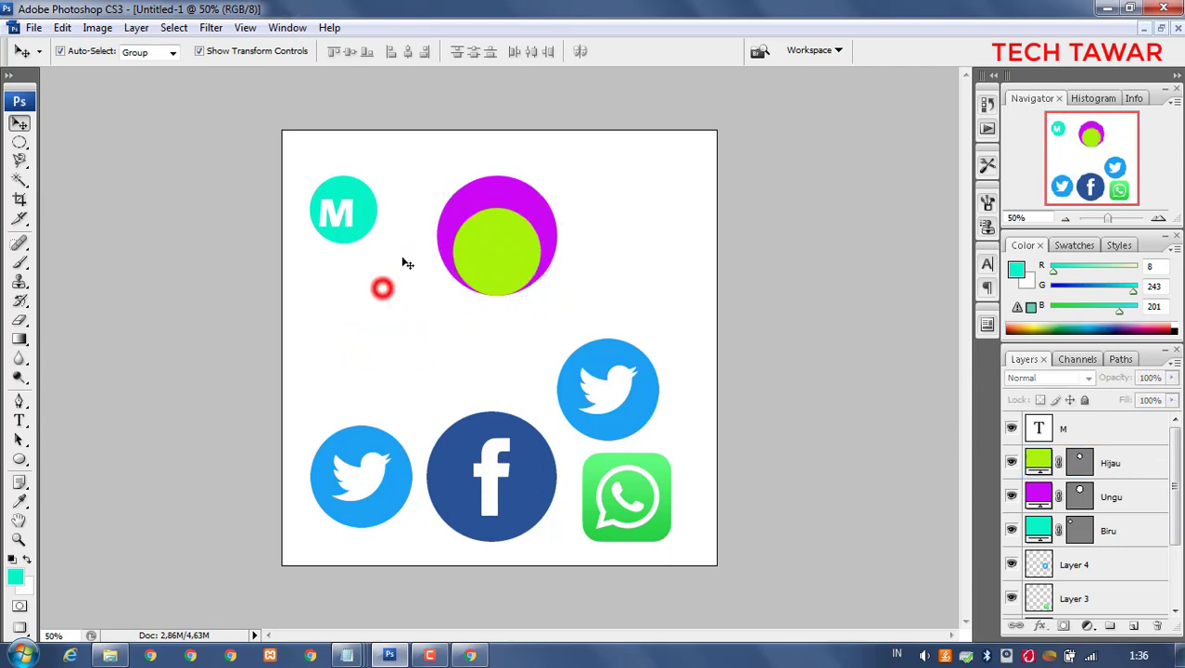
left_click(536, 209)
left_click(515, 251, "shift")
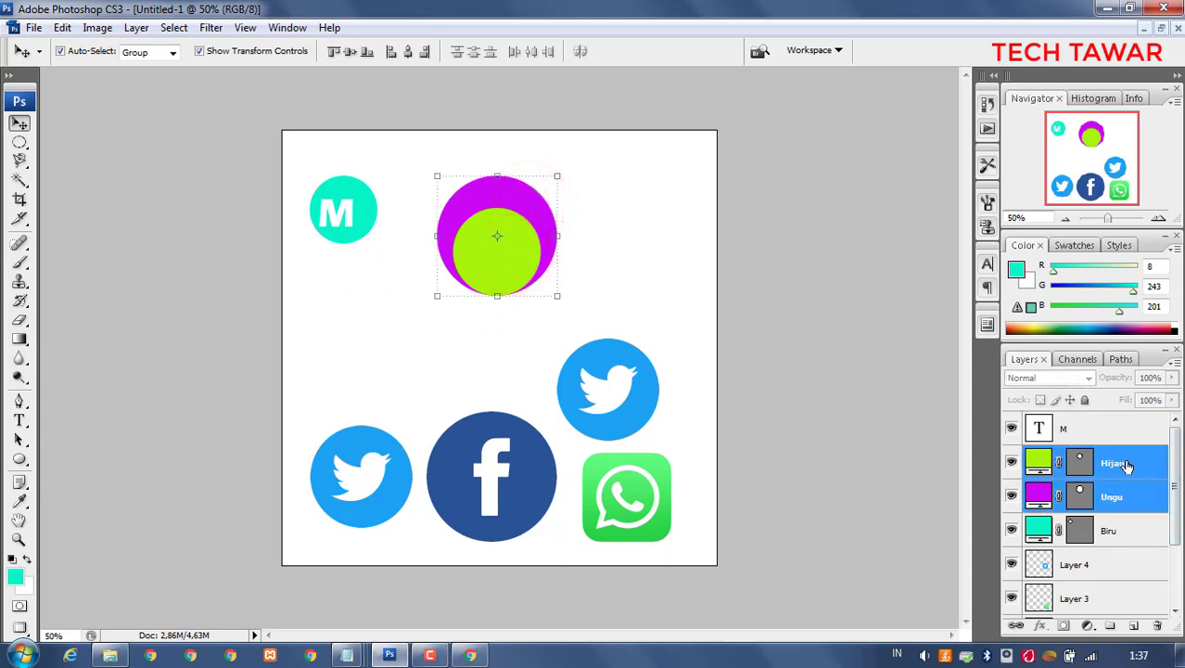
left_click(367, 53)
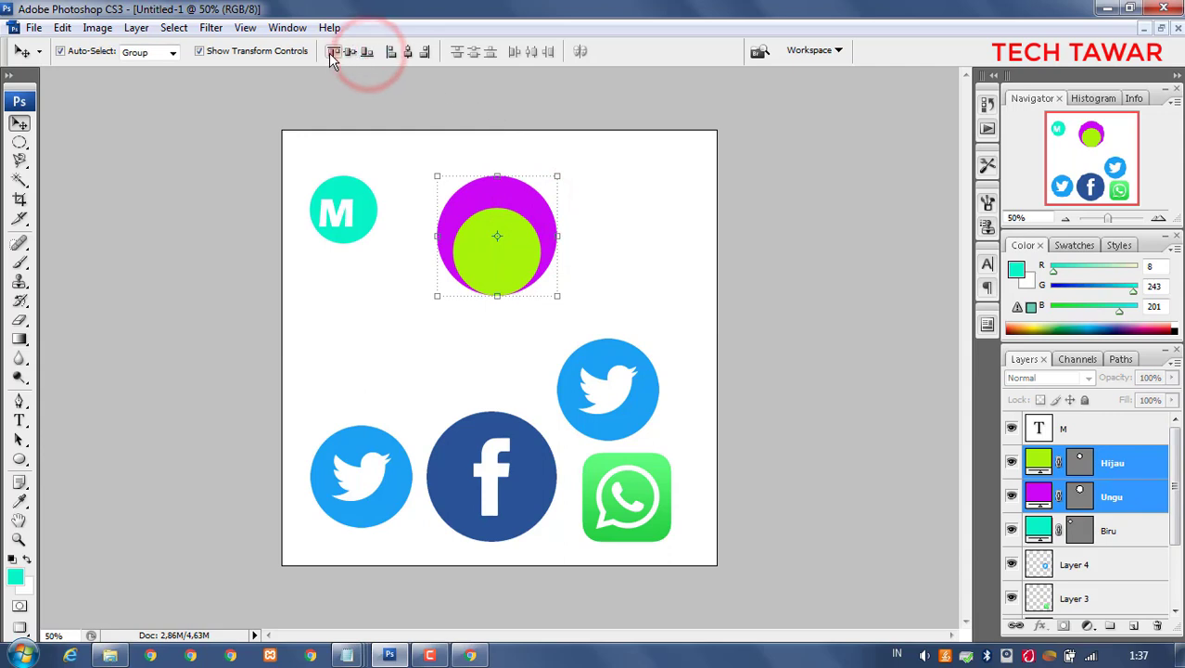
left_click(333, 52)
left_click(352, 52)
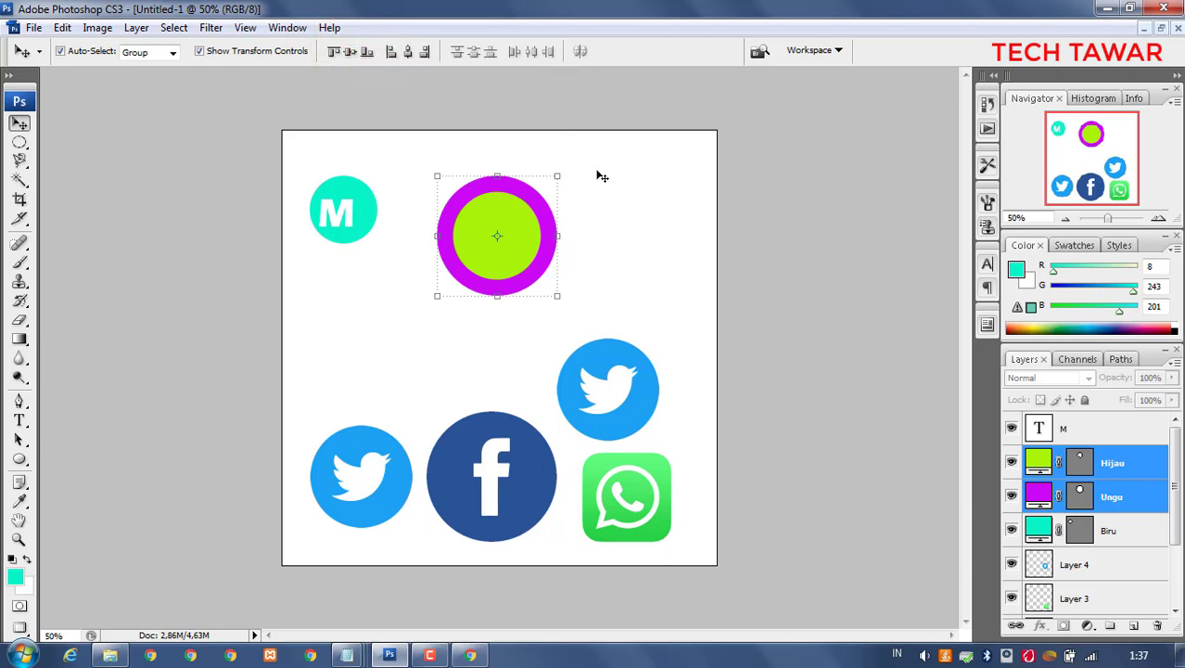
Stack the green circle above the purple one near the canvas's upper middle and align their left edges
left_click(618, 201)
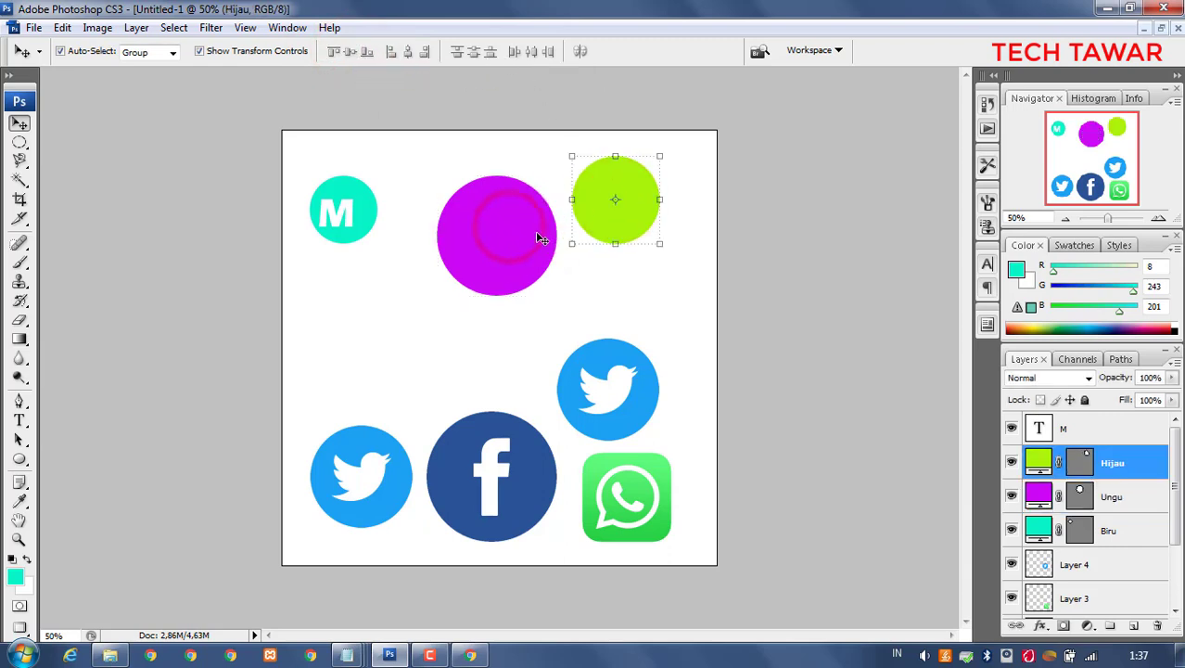
left_click_drag(535, 231, 659, 307)
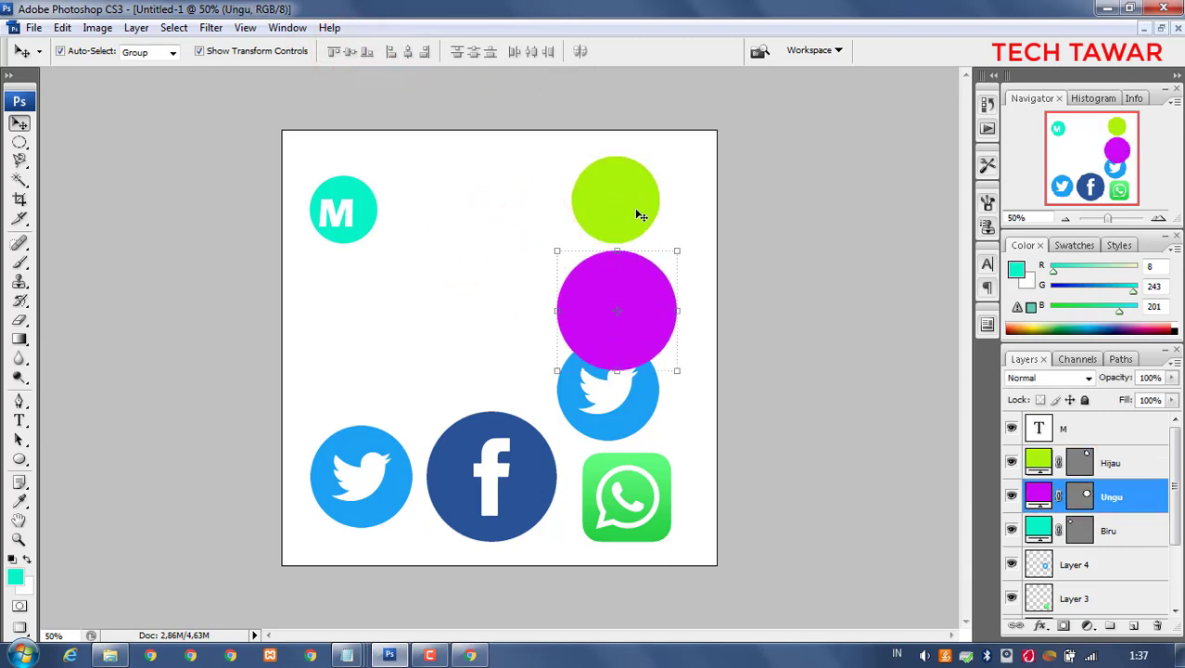
left_click(627, 196, "shift")
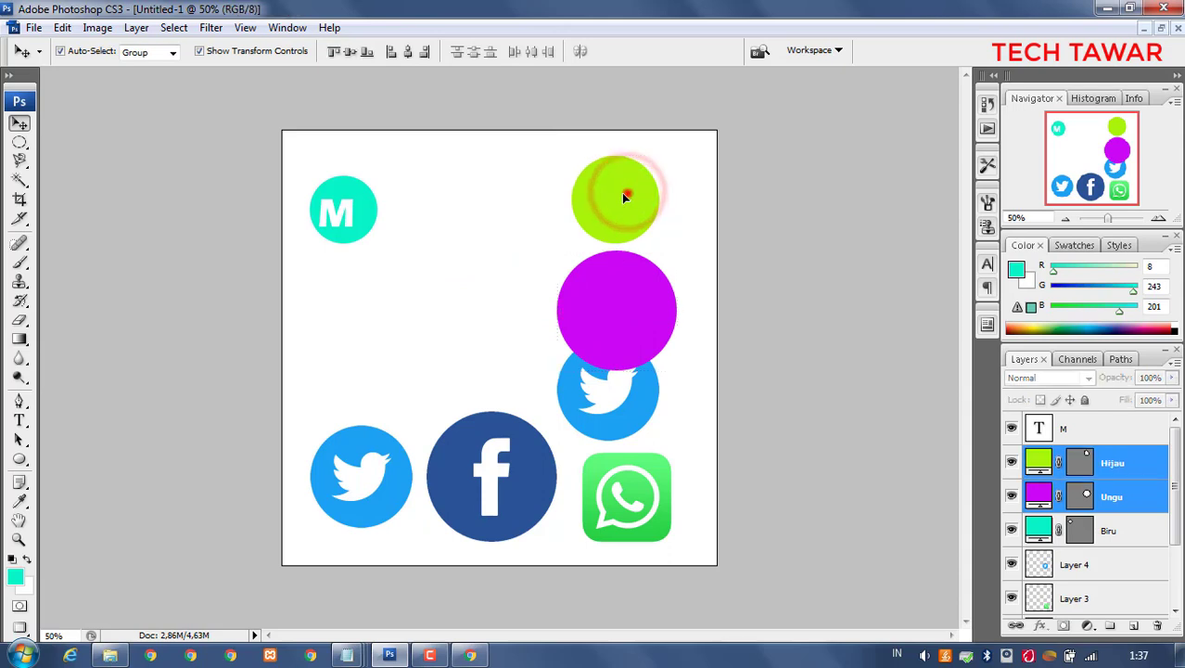
left_click_drag(628, 196, 510, 195)
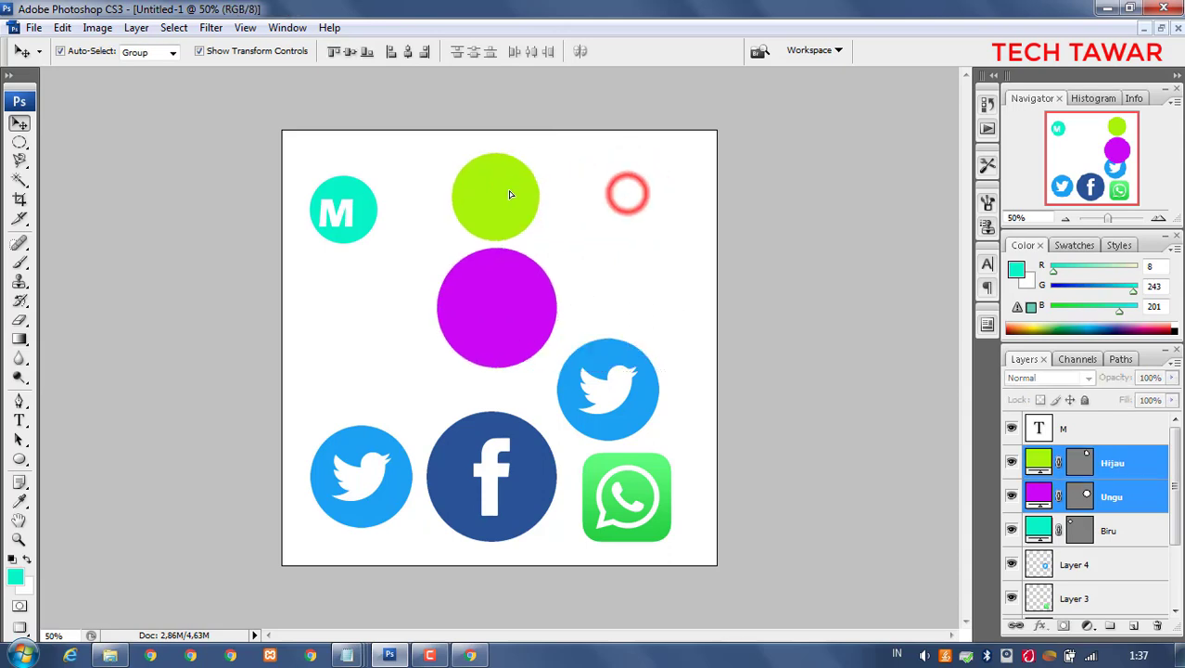
left_click(391, 52)
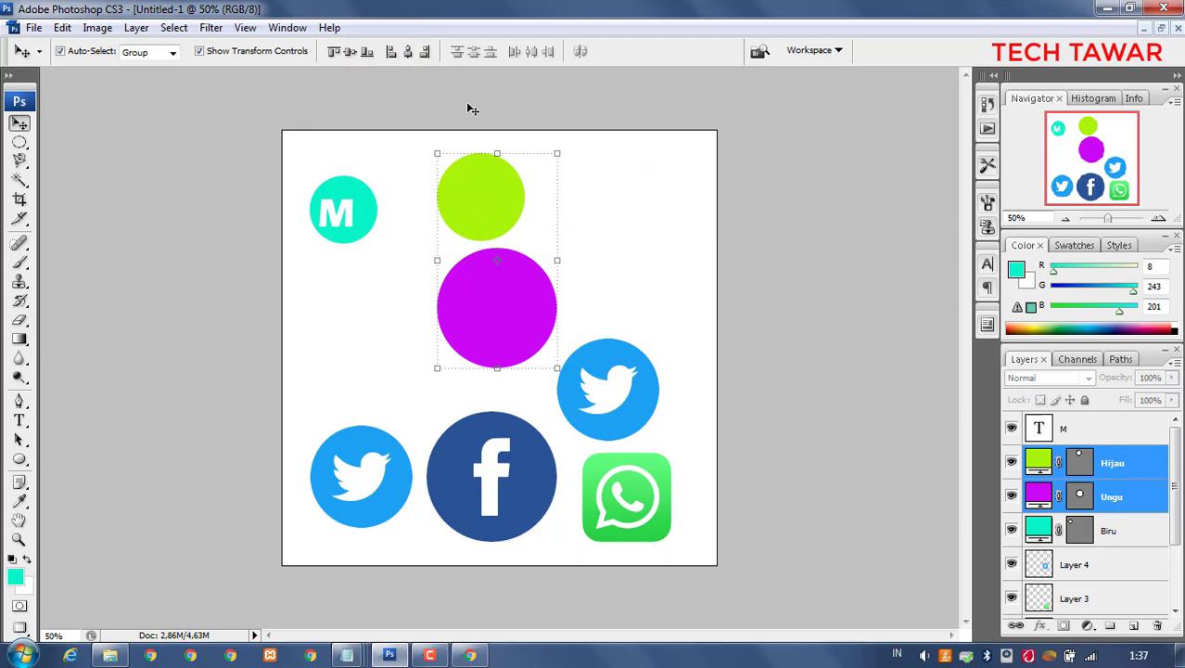
Align the green and purple circles along their right edges, and select the lower Twitter logo's layer, Layer 1
left_click(424, 52)
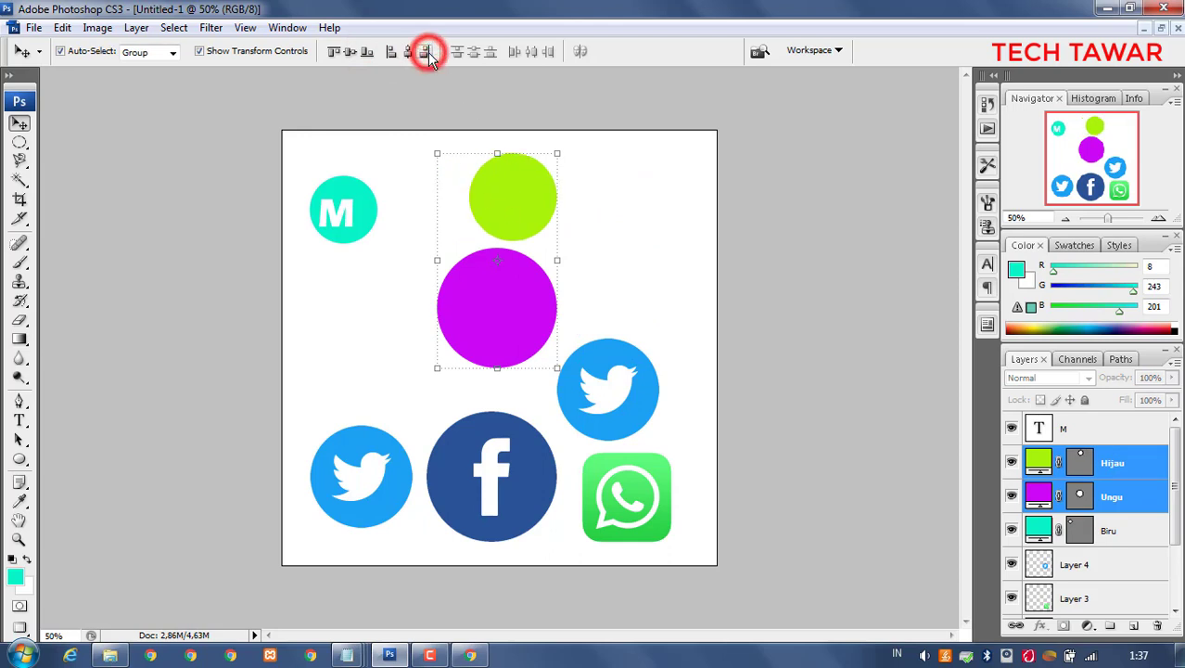
left_click(639, 218)
left_click(531, 299)
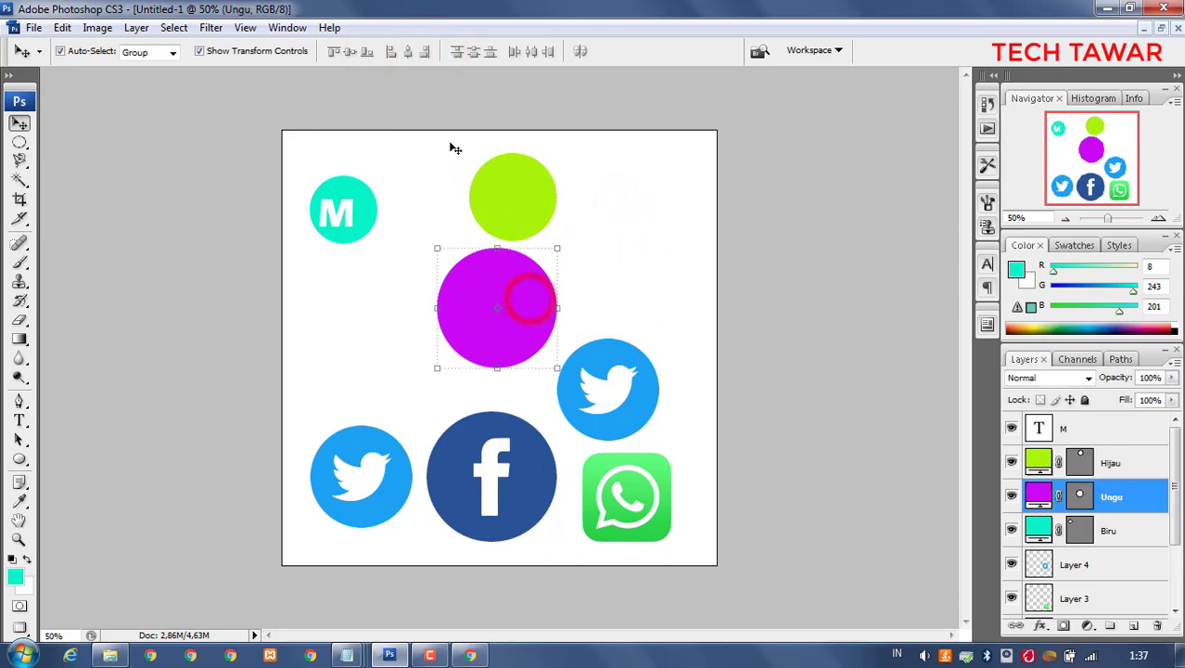
left_click(513, 199)
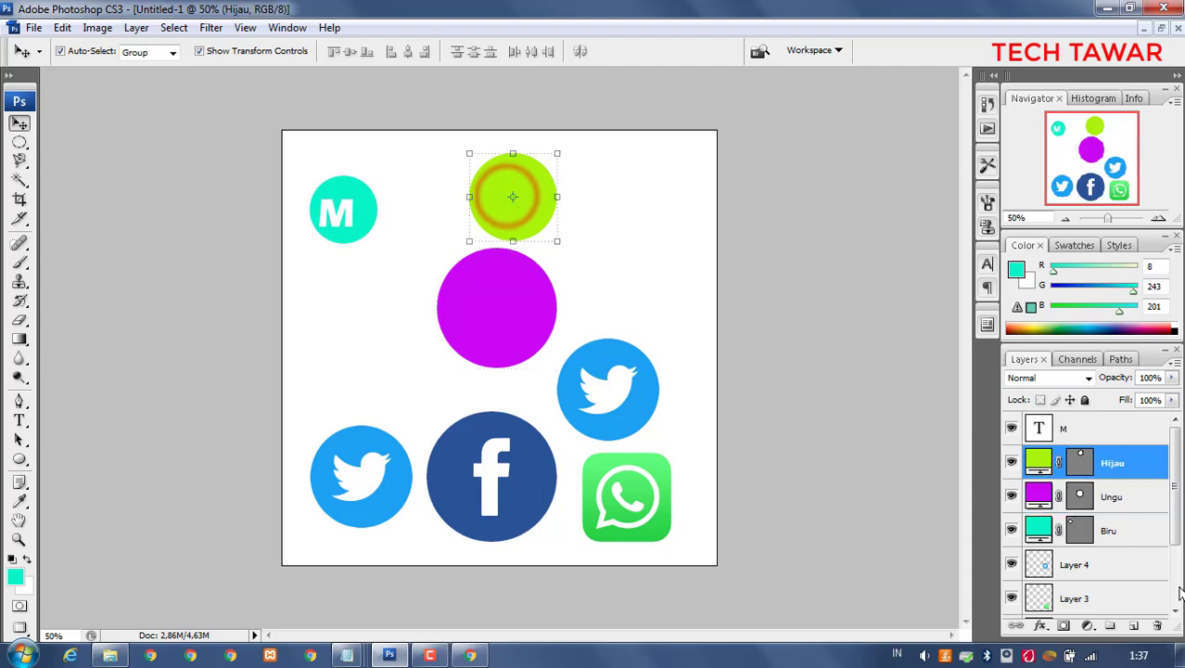
left_click_drag(1170, 517, 1180, 590)
left_click(1068, 563)
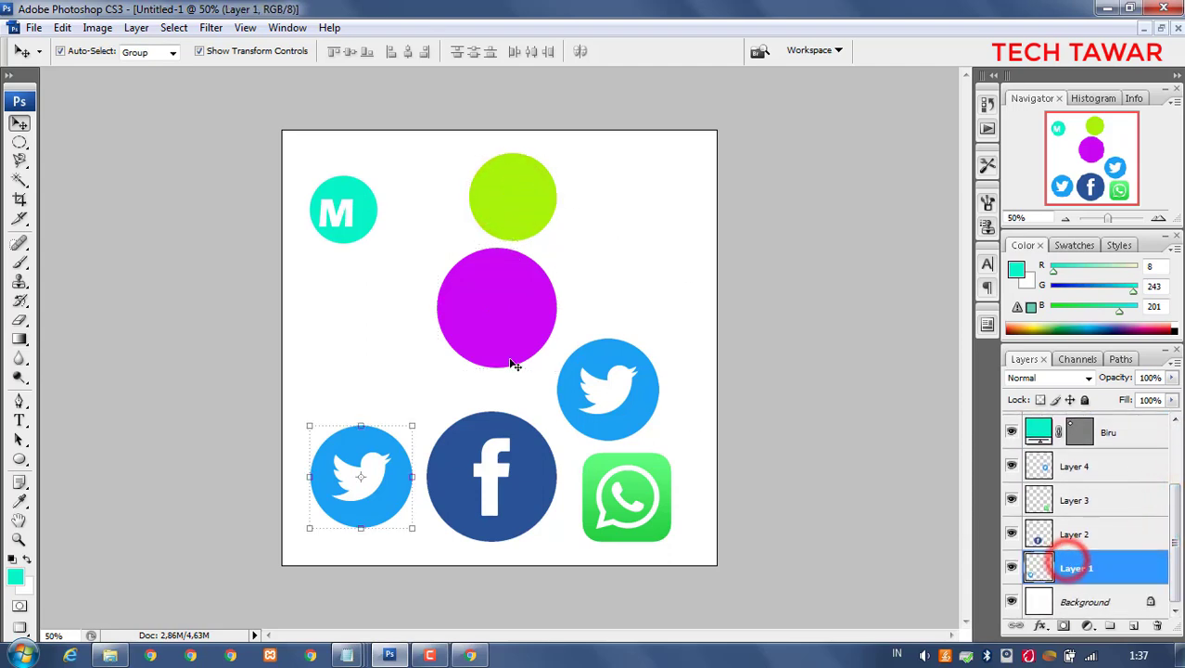
Restore the Untitled-1 document to a floating window and open z-desain-1jam-photoshop.jpg from the D:\image folder beside it
left_click(1163, 30)
left_click_drag(403, 107, 380, 100)
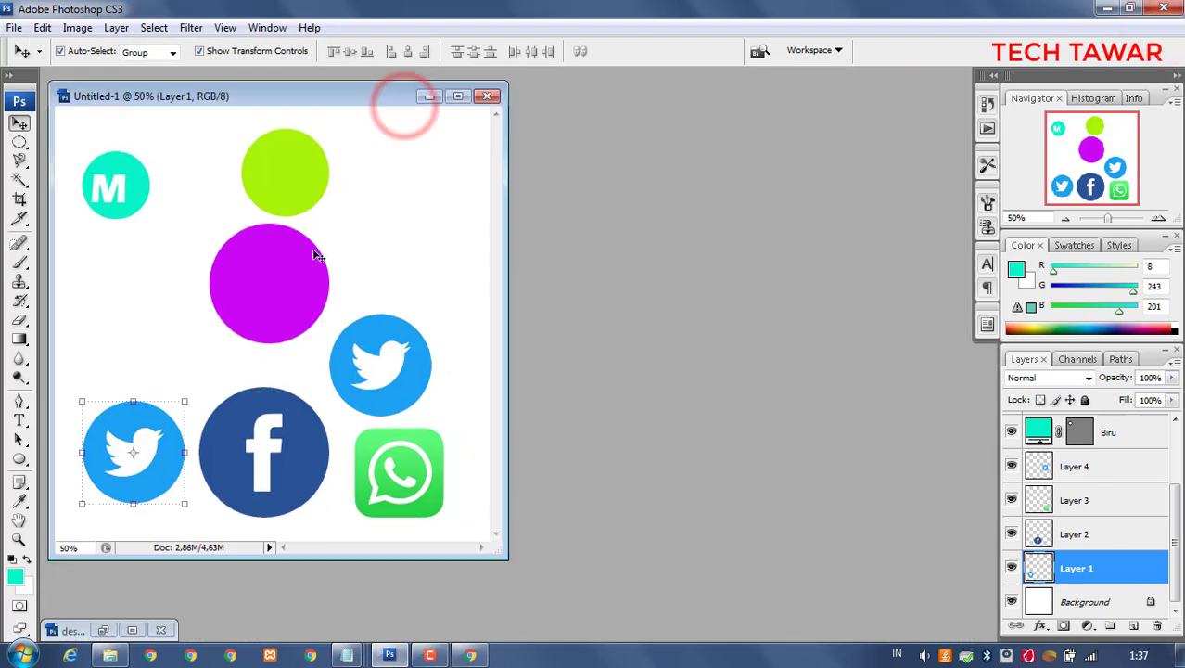
left_click(107, 656)
left_click(861, 477)
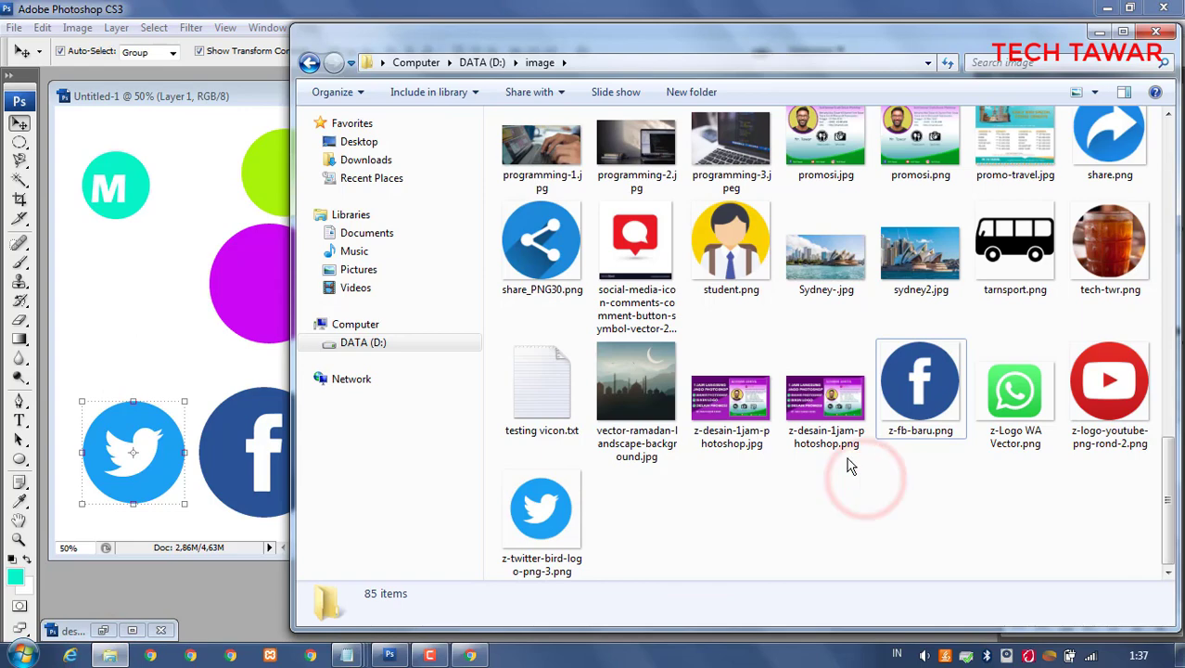
left_click_drag(731, 396, 217, 336)
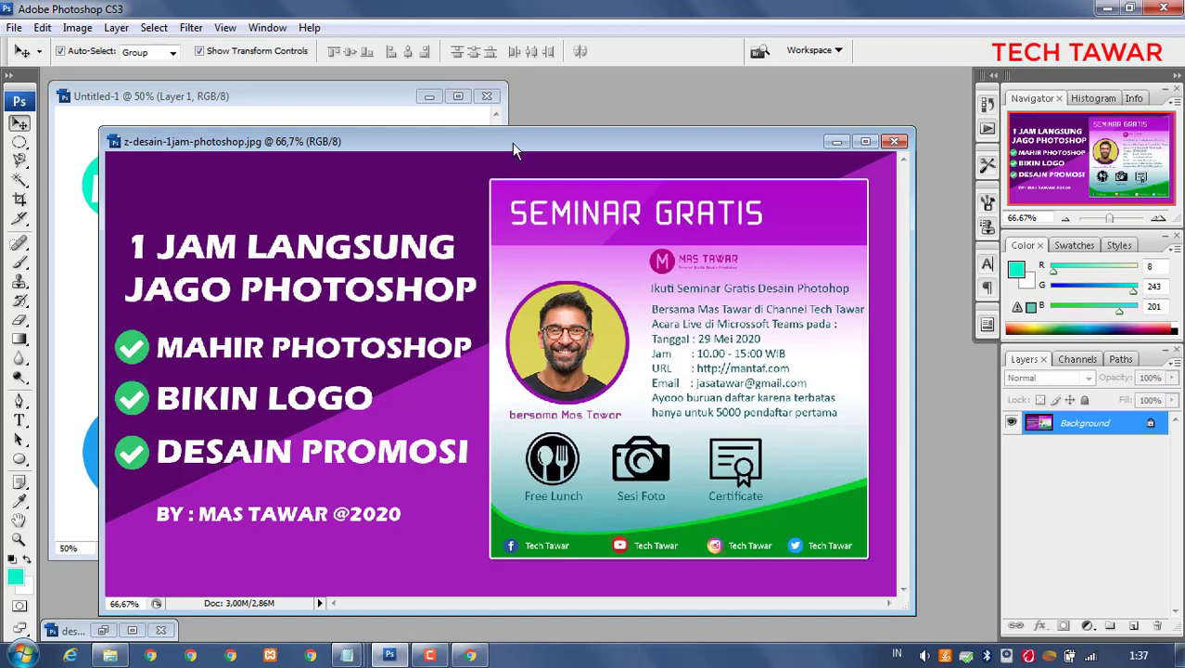
left_click_drag(512, 143, 538, 110)
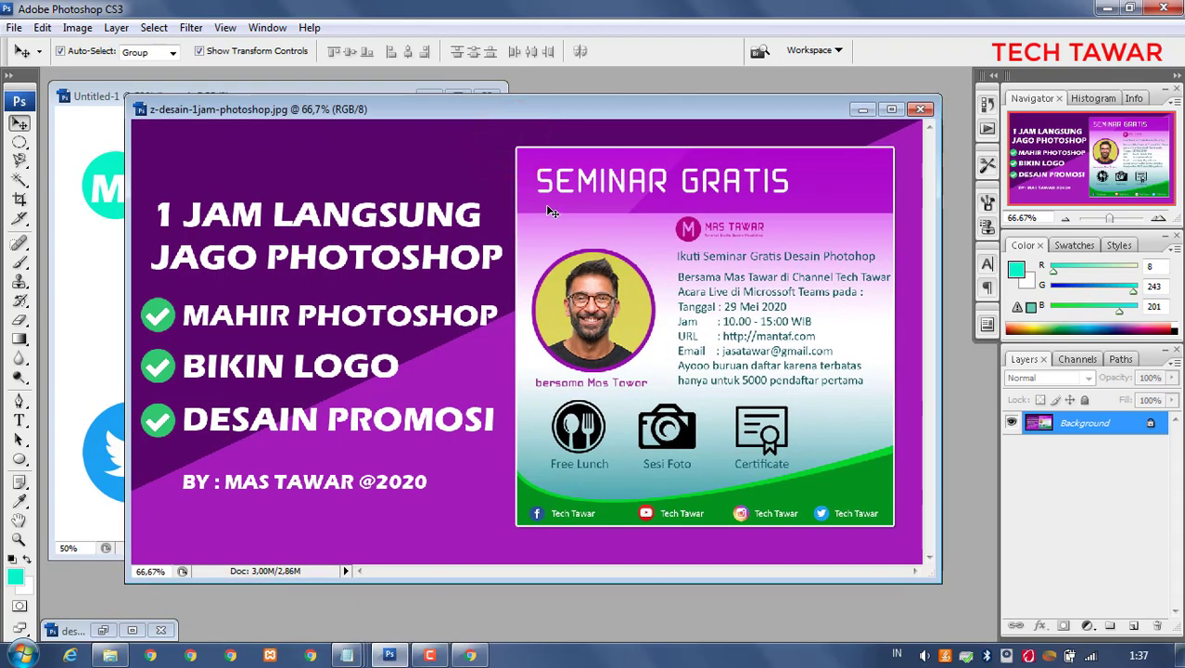
left_click_drag(552, 115, 508, 114)
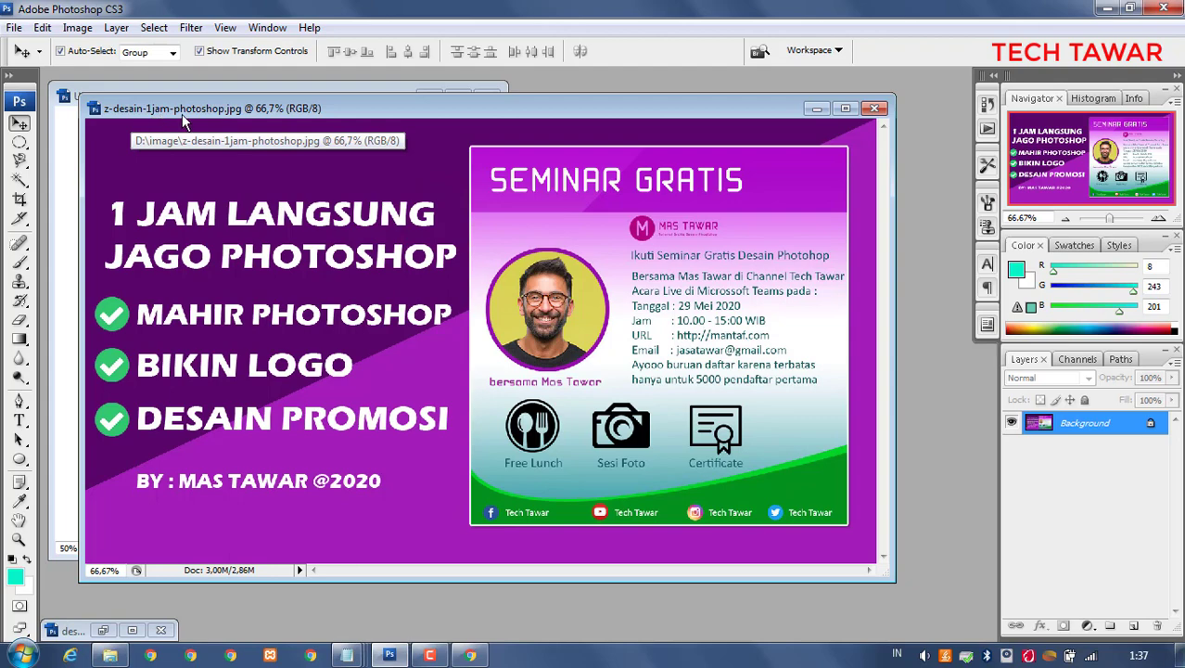
left_click_drag(369, 107, 365, 117)
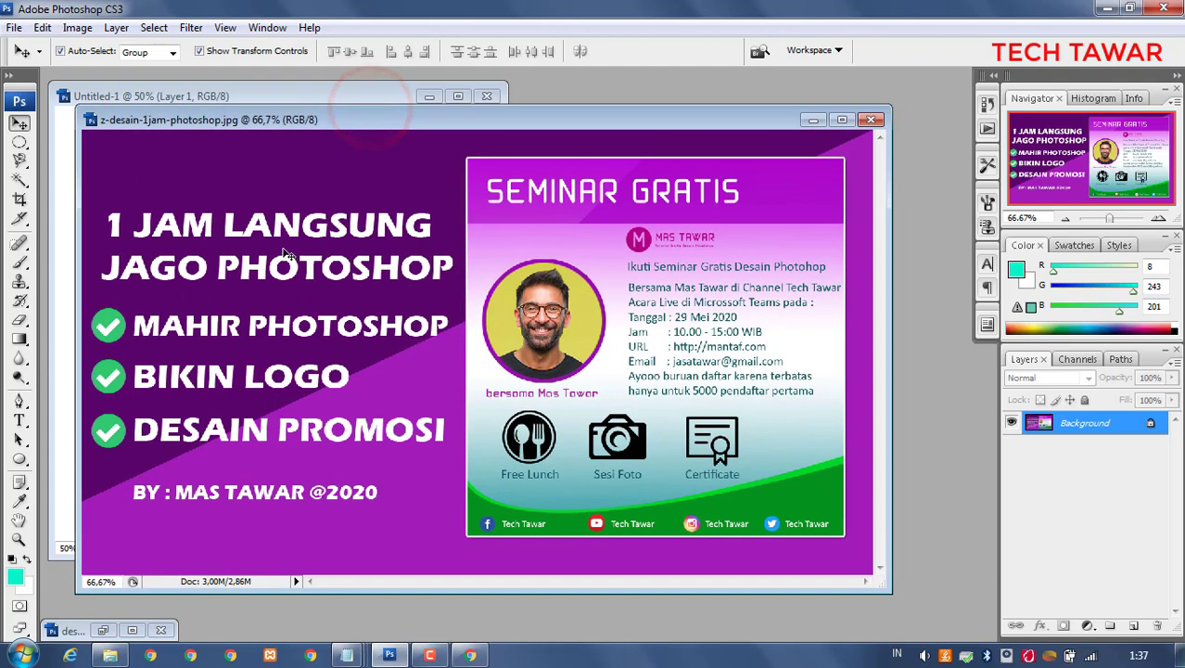
Find laptop2.jpg in the D:\image folder and open it as a separate floating document
left_click(109, 654)
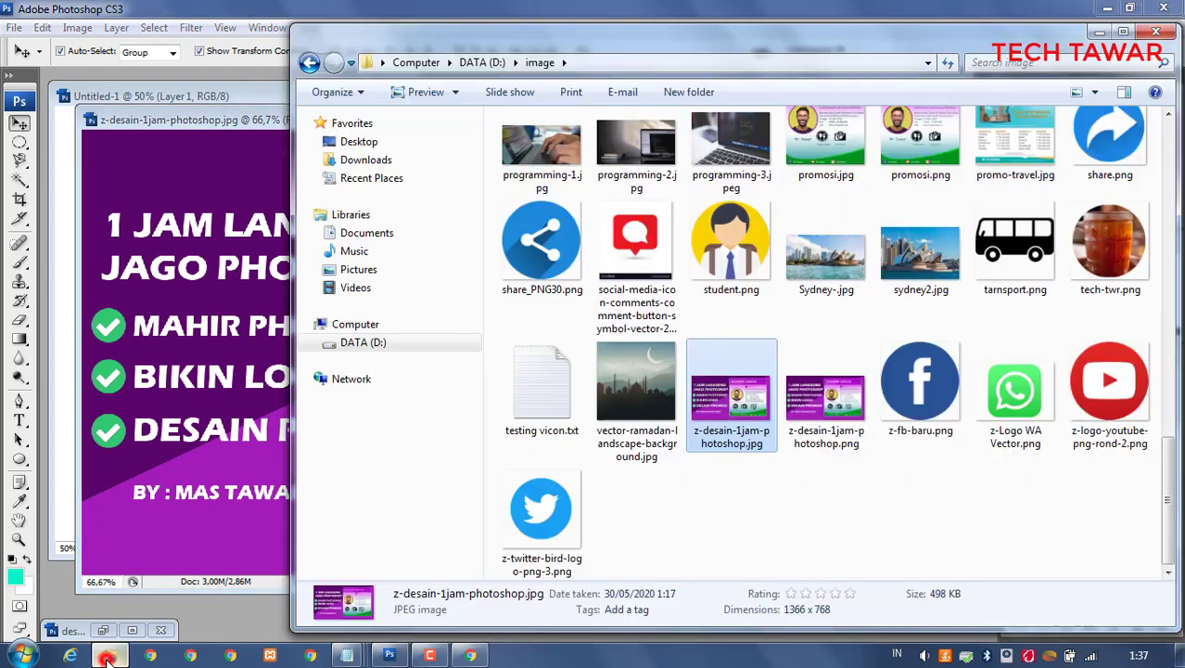
left_click(876, 488)
left_click(923, 408)
scroll(927, 417, "up", 5)
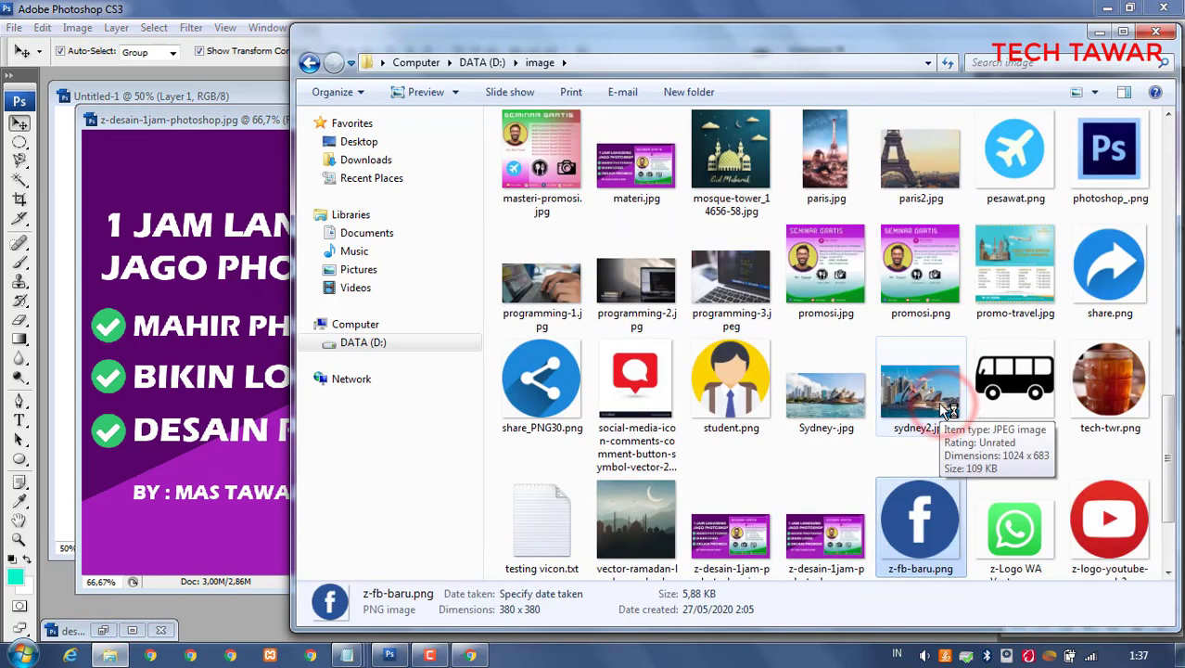
scroll(943, 411, "up", 5)
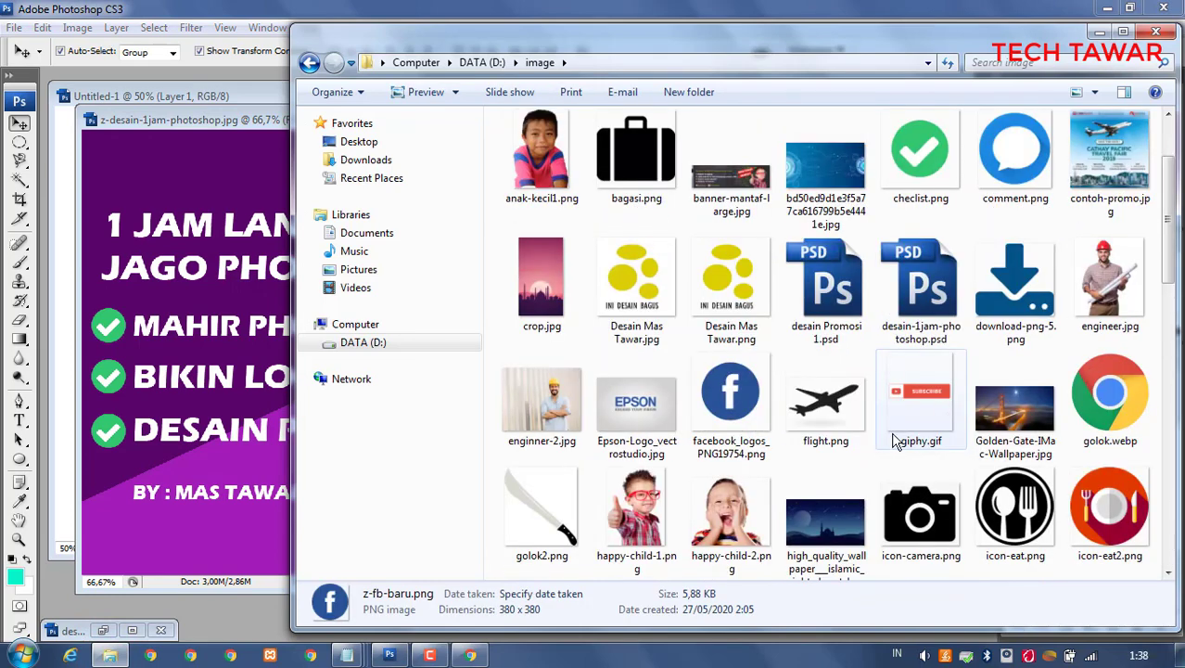
scroll(894, 440, "up", 2)
scroll(895, 440, "down", 5)
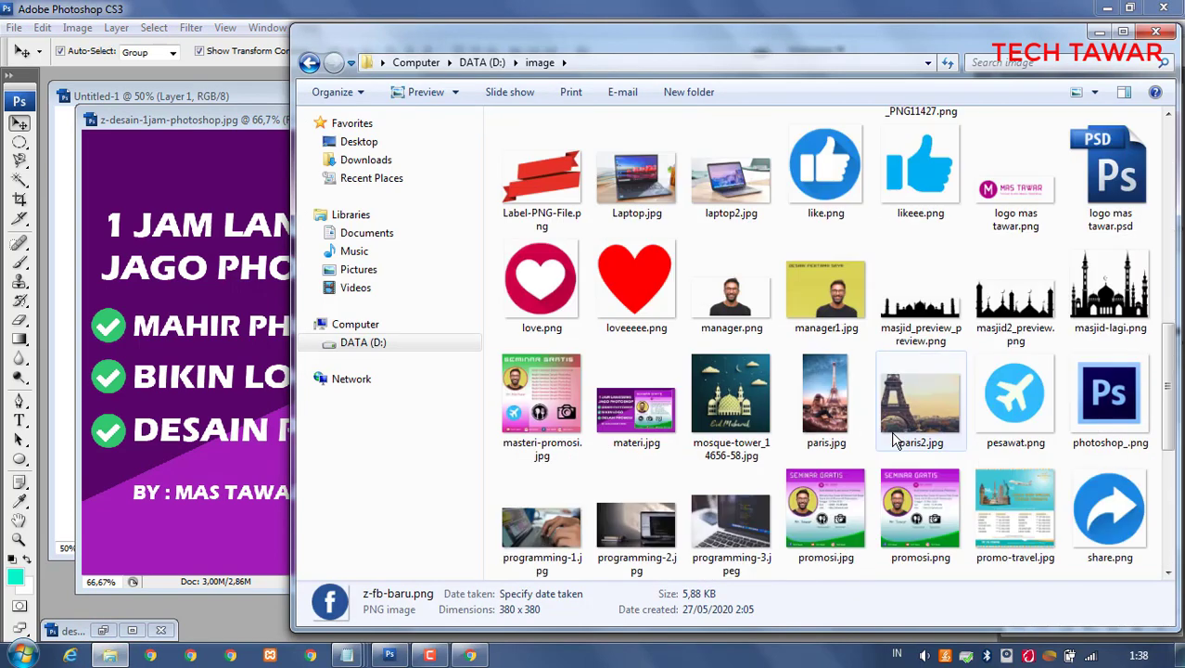
scroll(895, 440, "down", 3)
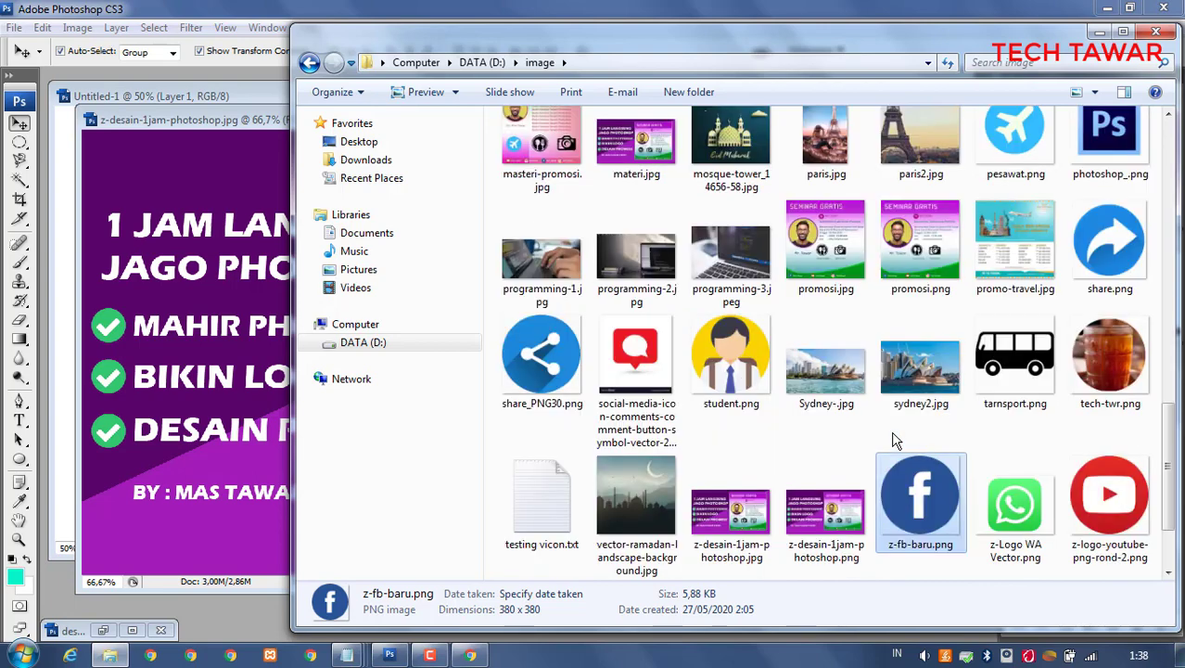
scroll(894, 441, "down", 1)
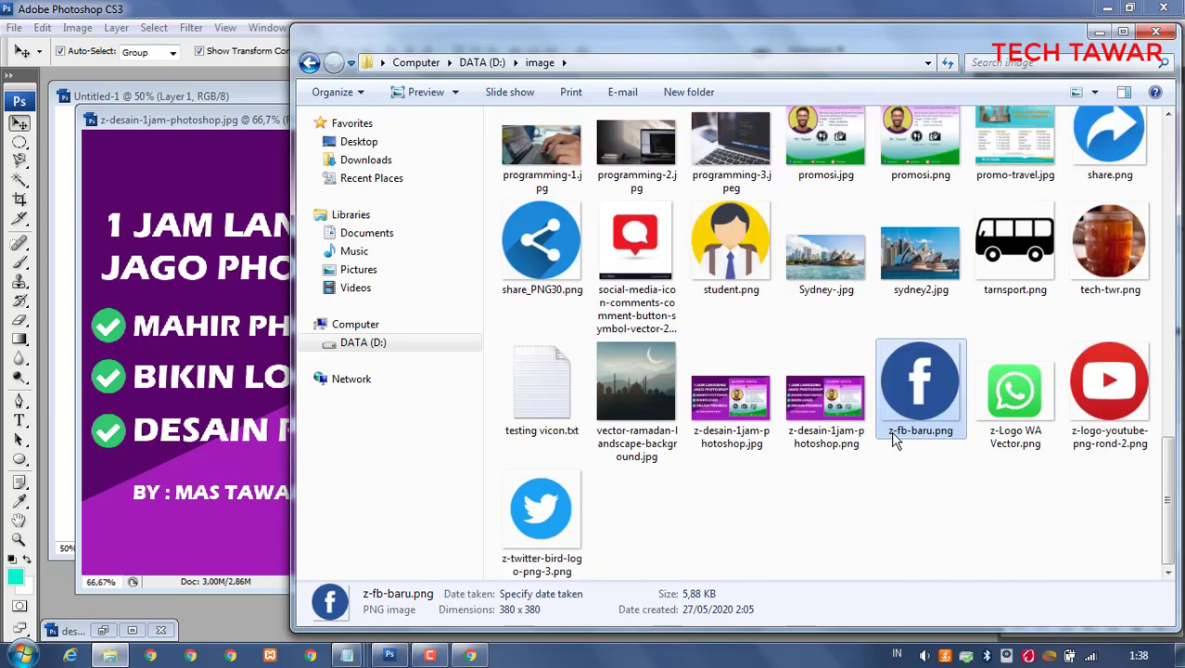
scroll(894, 440, "up", 5)
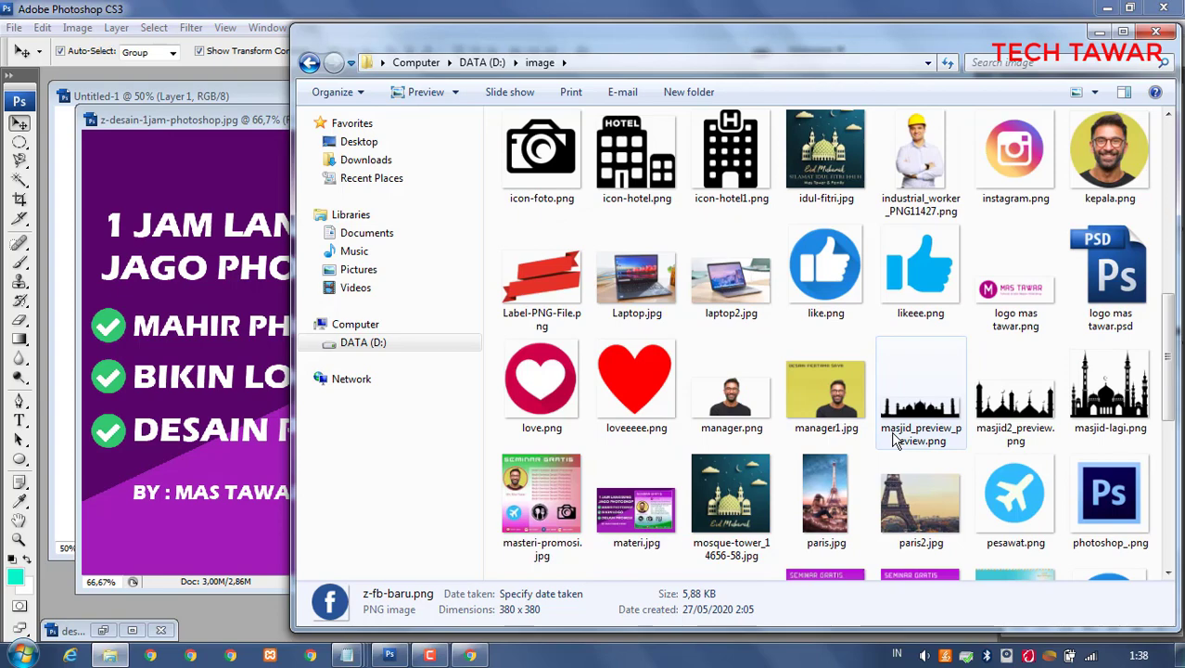
left_click(731, 280)
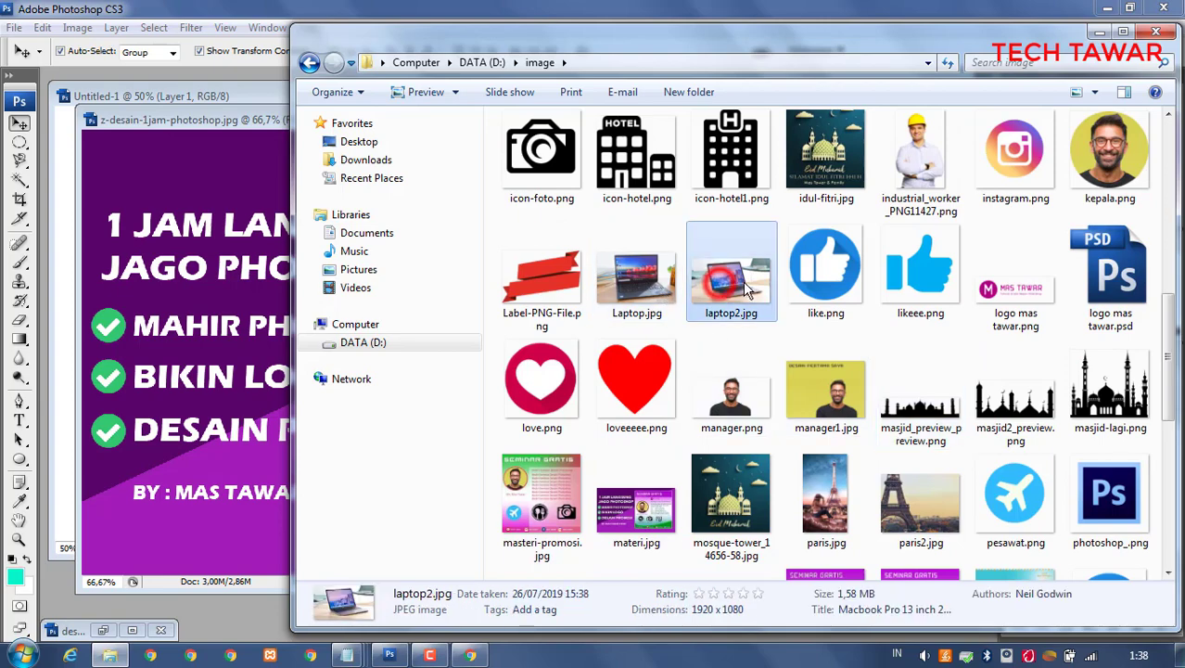
left_click_drag(748, 281, 222, 312)
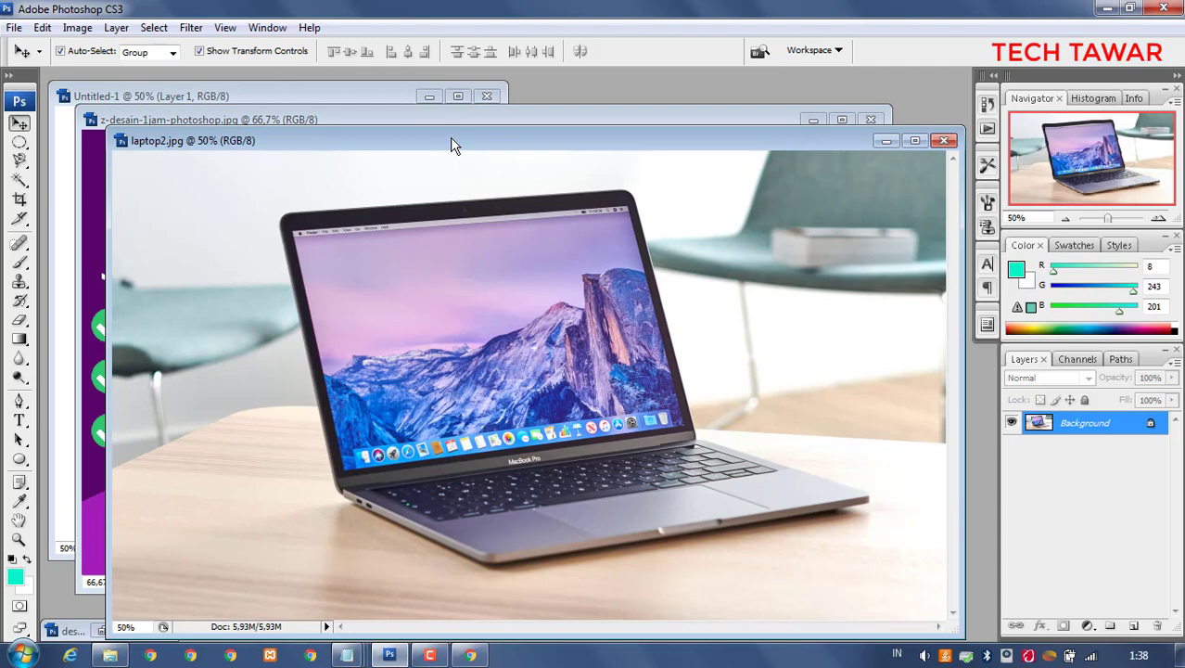
left_click_drag(452, 144, 481, 97)
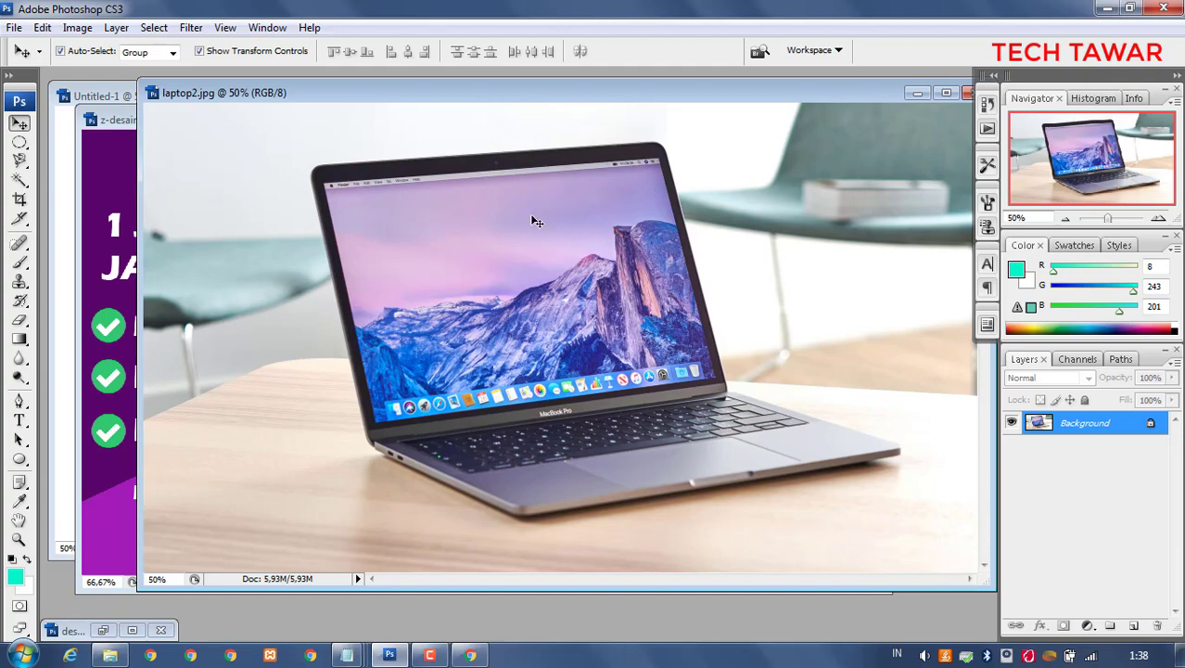
Arrange the z-desain-1jam-photoshop.jpg window so both images are accessible, and copy its artwork into laptop2.jpg as a new layer
left_click(109, 120)
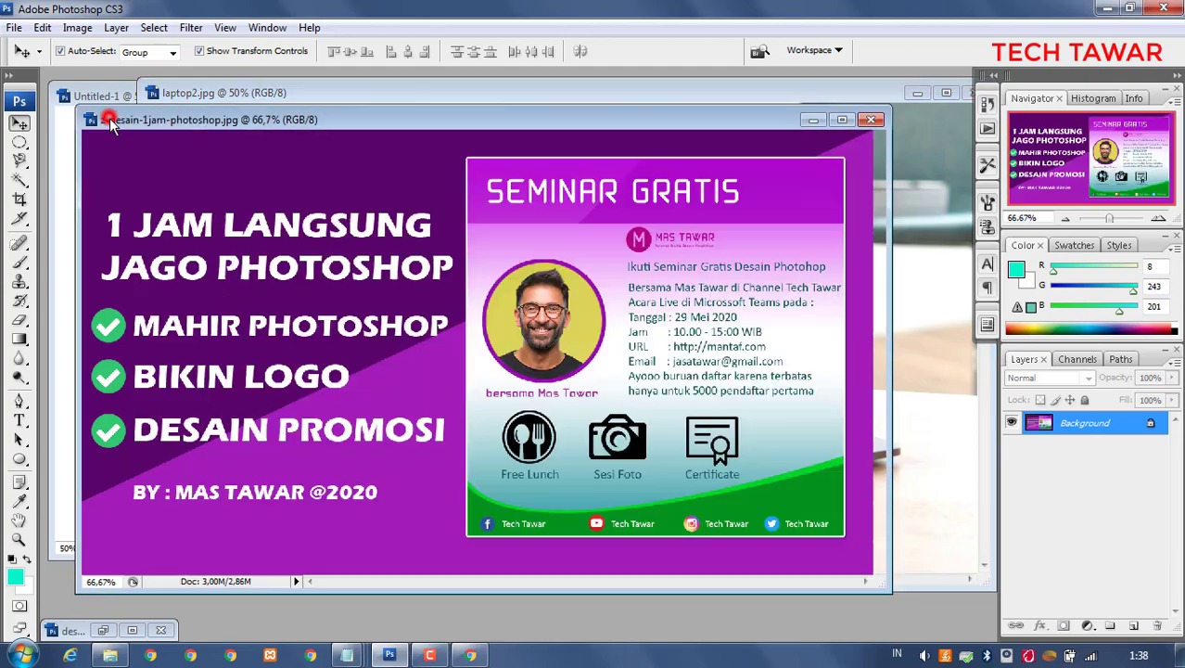
left_click(403, 119)
left_click_drag(350, 127, 306, 138)
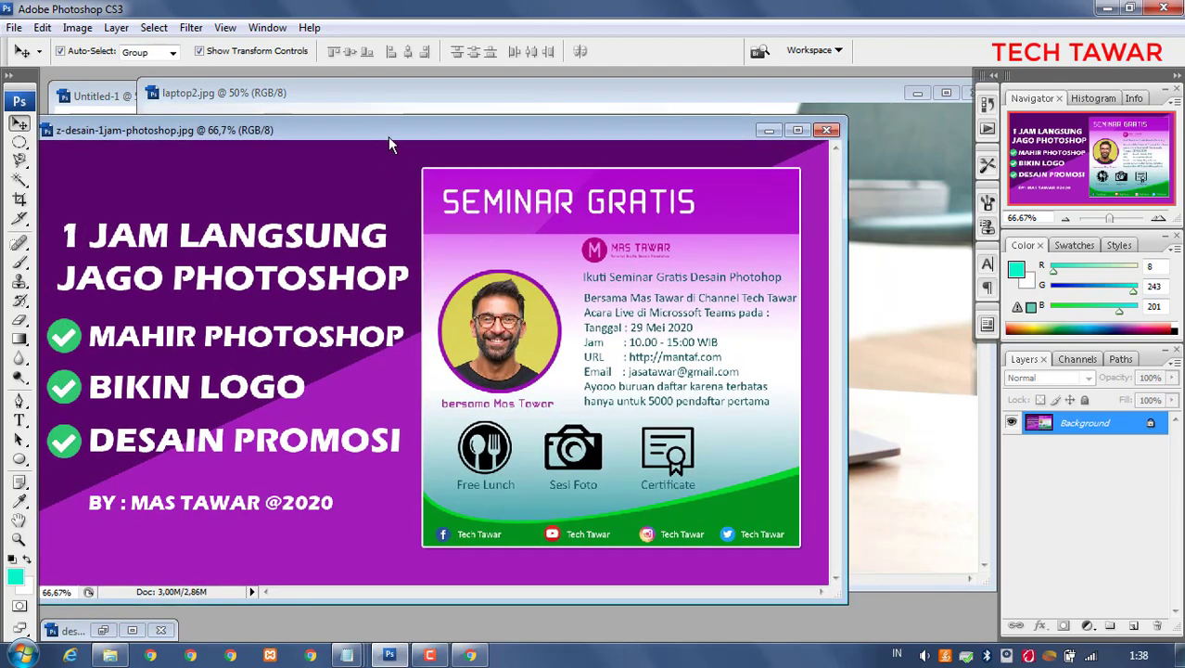
left_click_drag(388, 136, 441, 122)
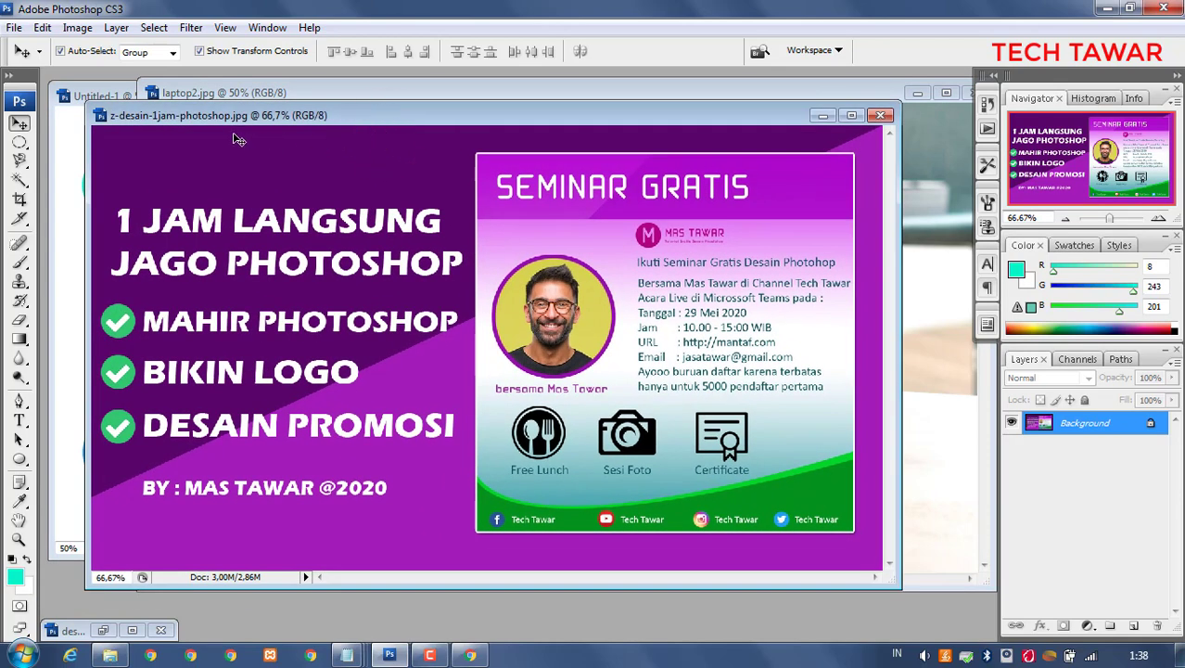
mouse_move(503, 115)
left_mouse_down()
mouse_move(431, 115)
mouse_move(490, 133)
left_mouse_up()
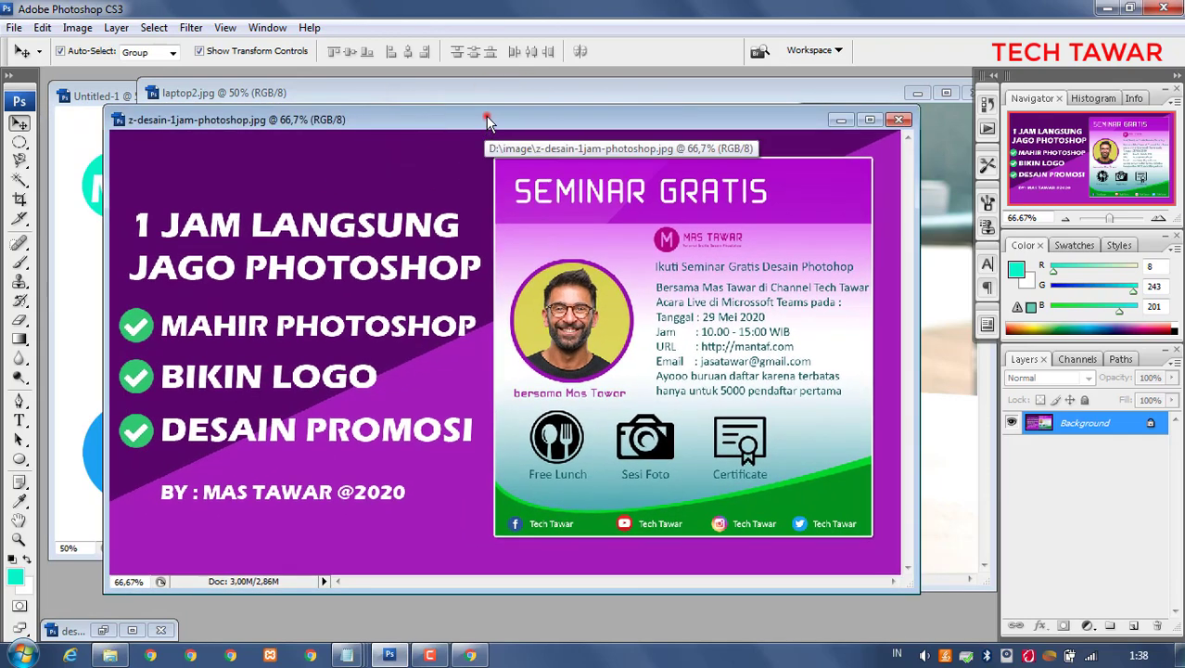
left_click_drag(484, 120, 266, 235)
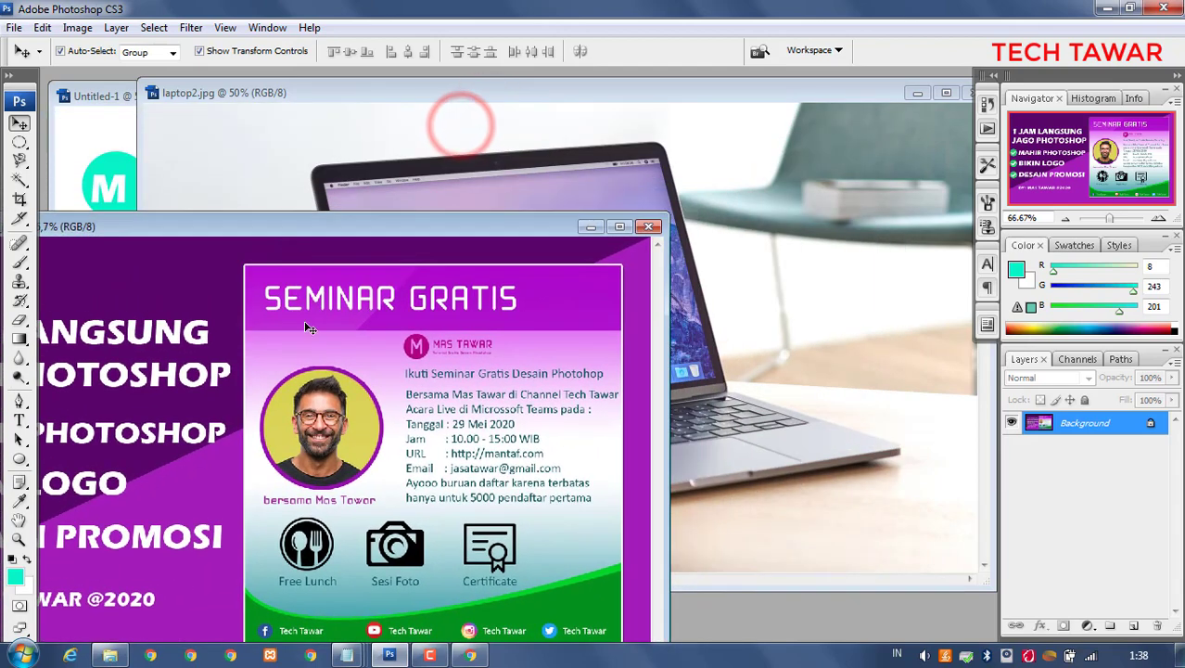
left_click_drag(291, 335, 622, 347)
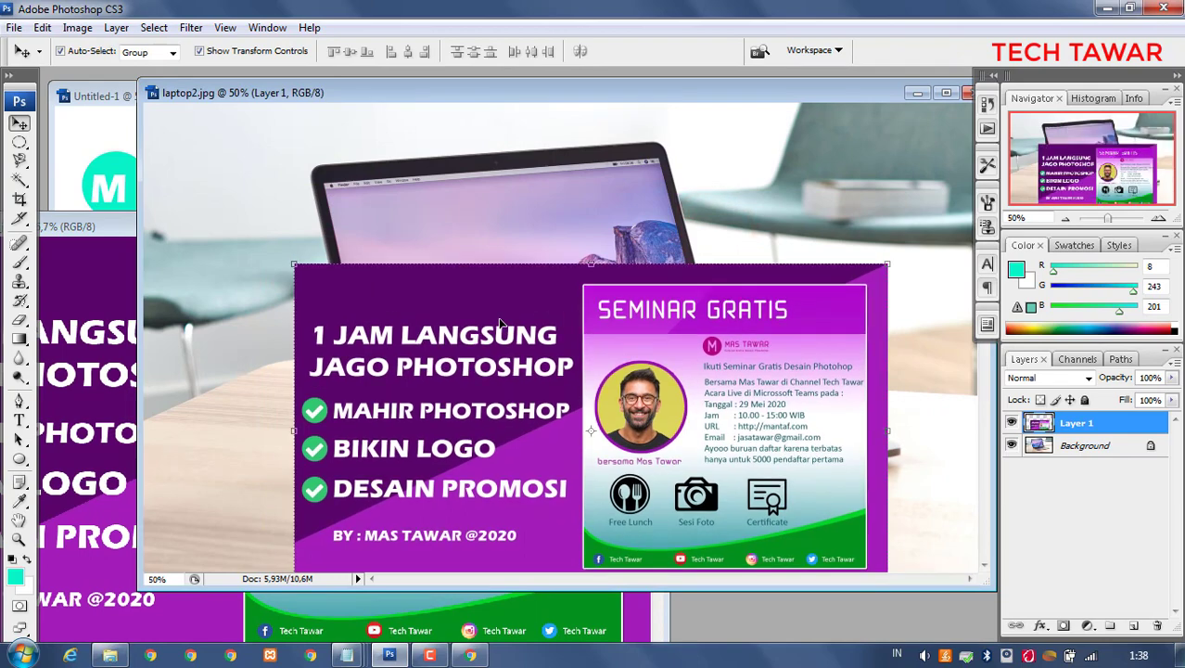
Move the purple poster design over the middle of the laptop photo so it covers the screen
left_click(516, 203)
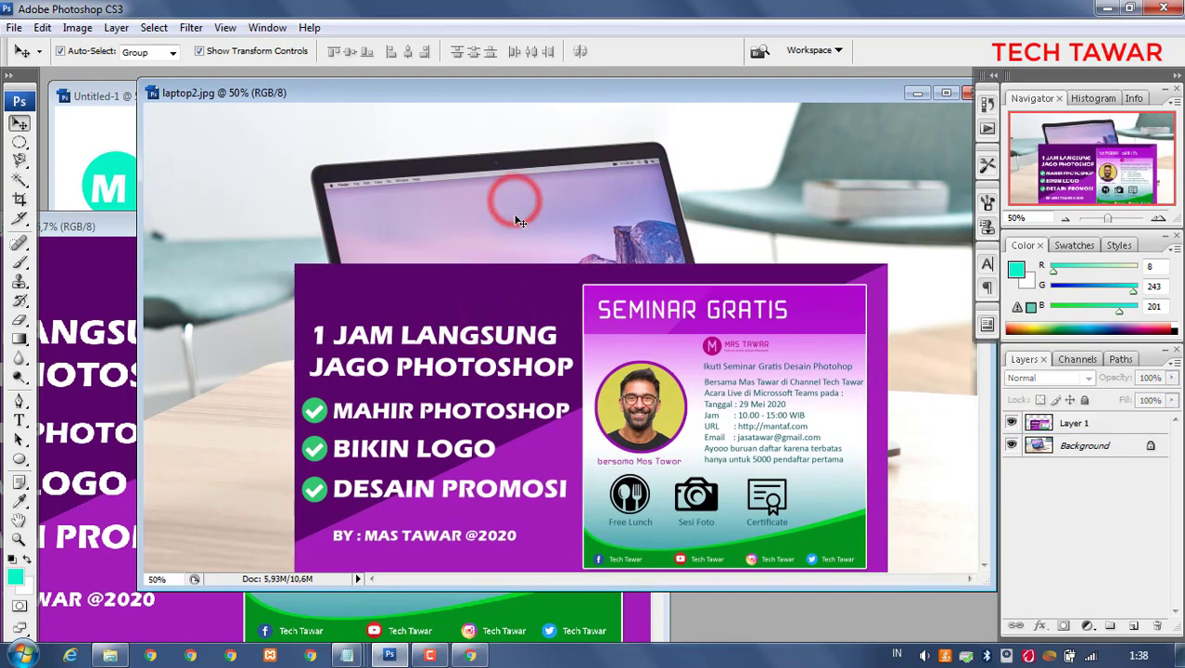
left_click_drag(469, 282, 723, 233)
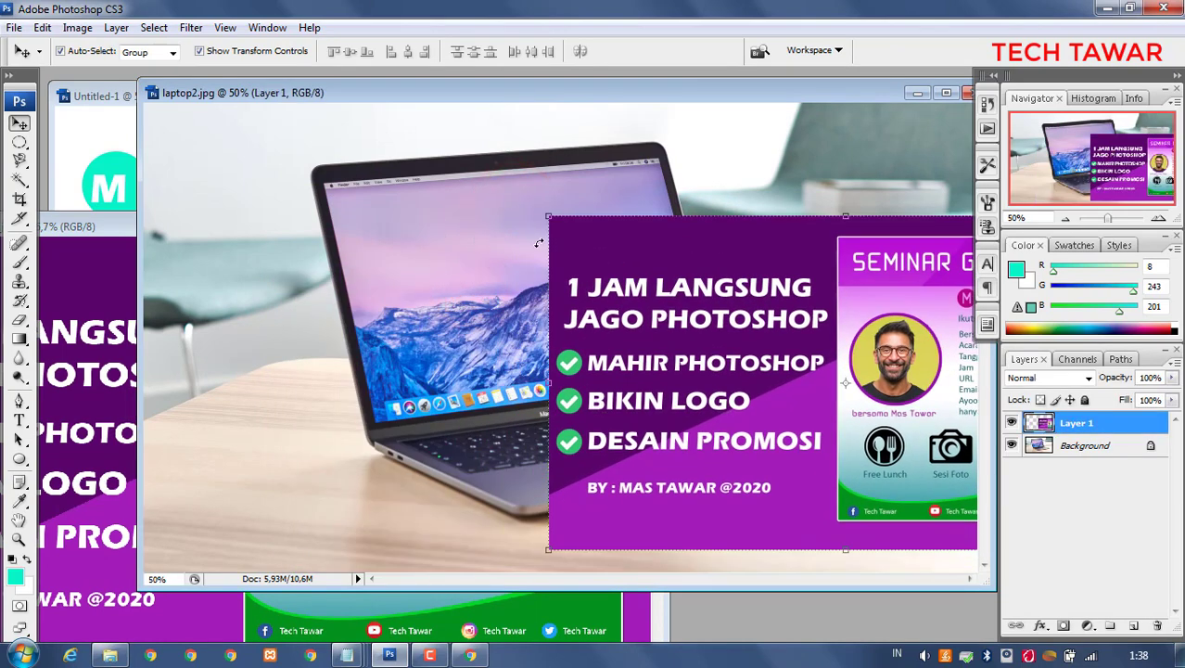
left_click_drag(538, 243, 249, 223)
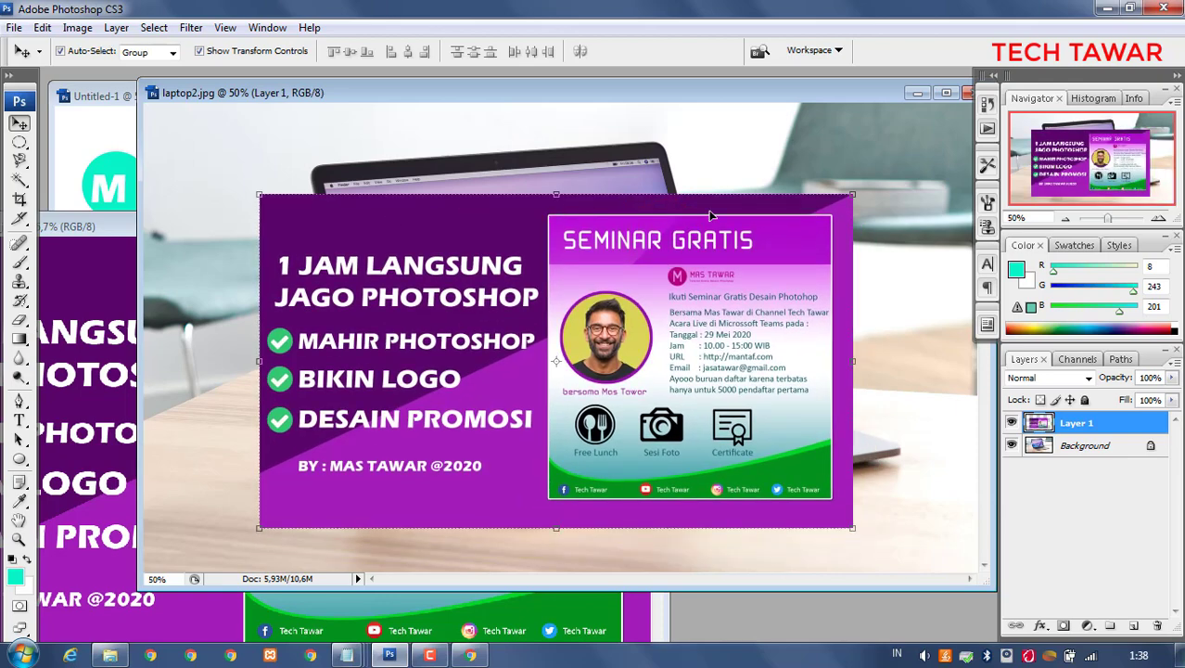
left_click_drag(678, 238, 709, 226)
Scale the poster design to 65% over the laptop's screen, apply the transformation and maximize the laptop2.jpg document
left_click_drag(913, 182, 687, 310)
left_click_drag(620, 348, 619, 226)
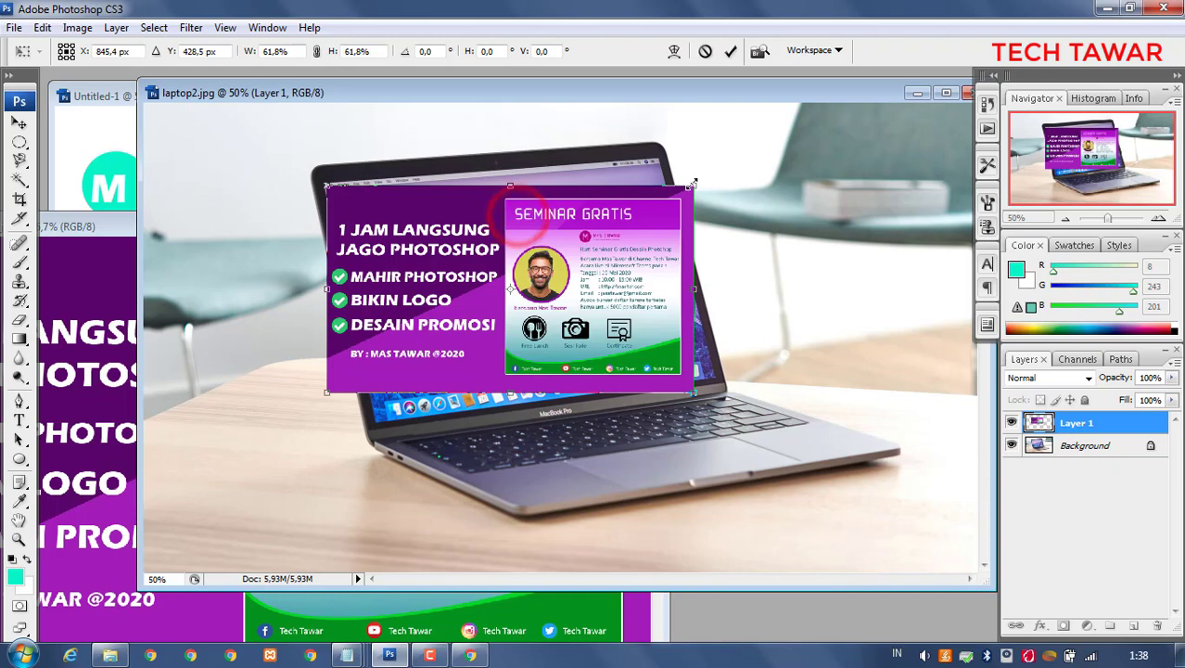
left_click_drag(693, 186, 713, 181)
left_click_drag(614, 213, 613, 219)
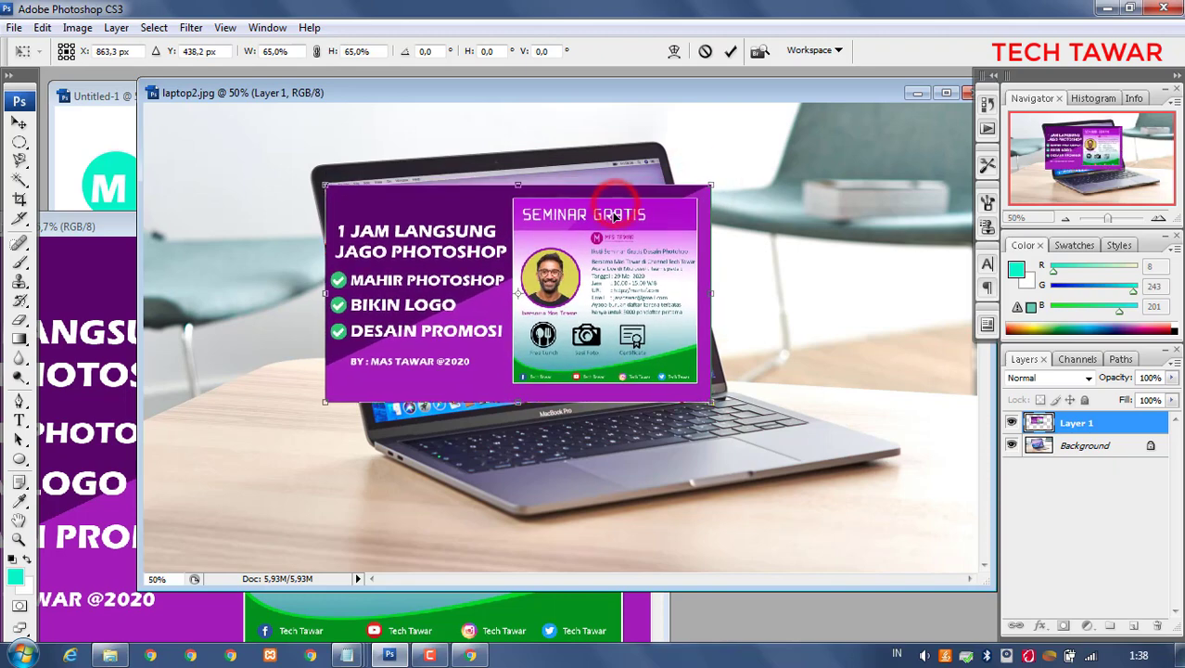
left_click(19, 123)
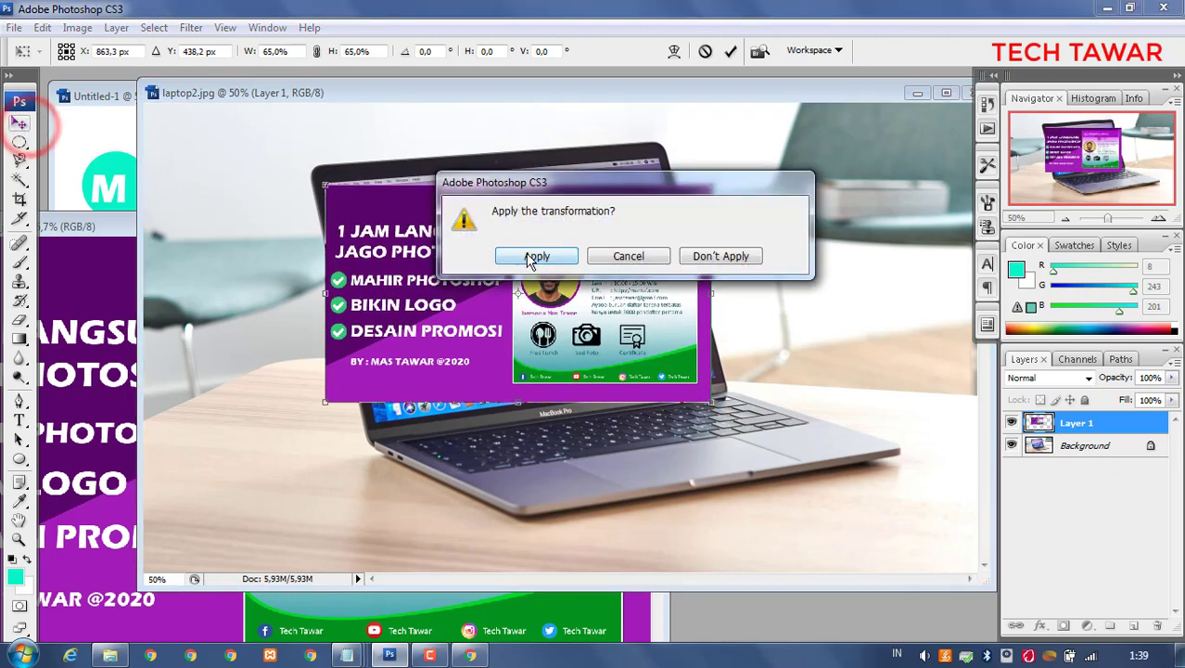
left_click(533, 256)
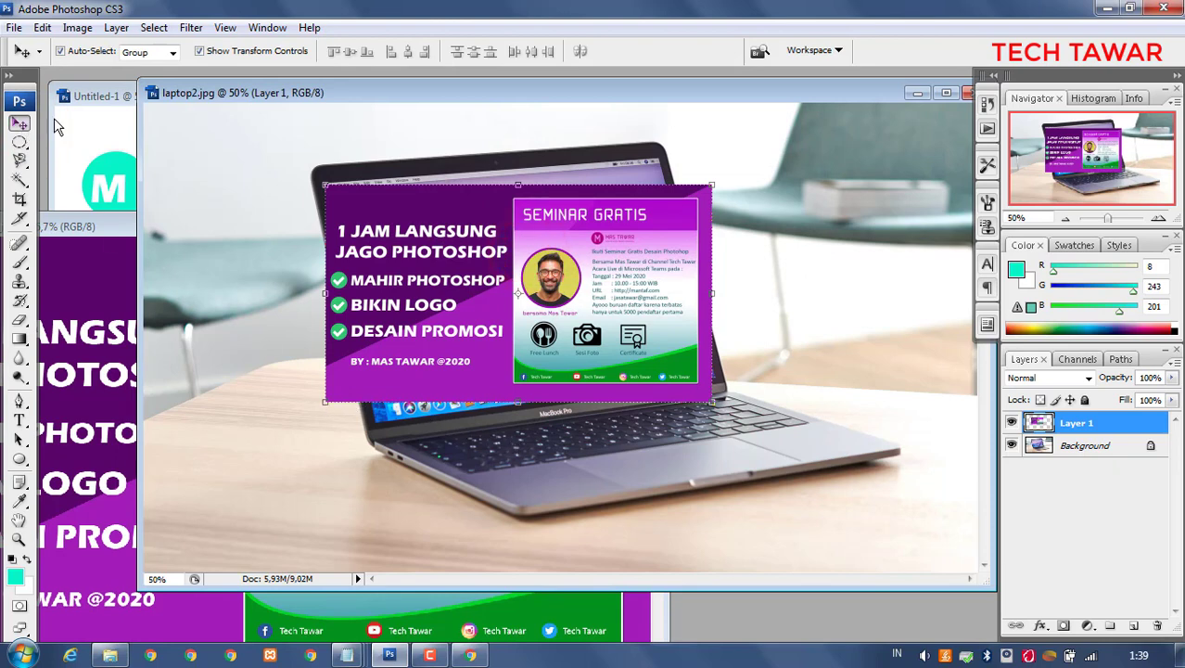
double_click(247, 92)
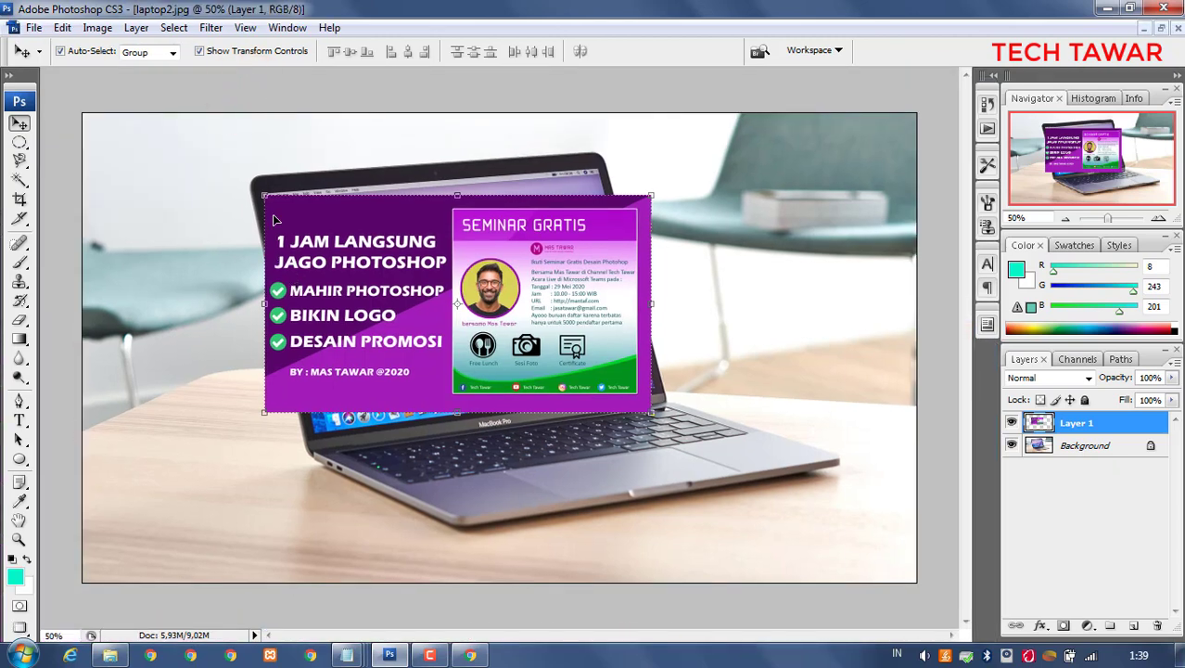
left_click(212, 208)
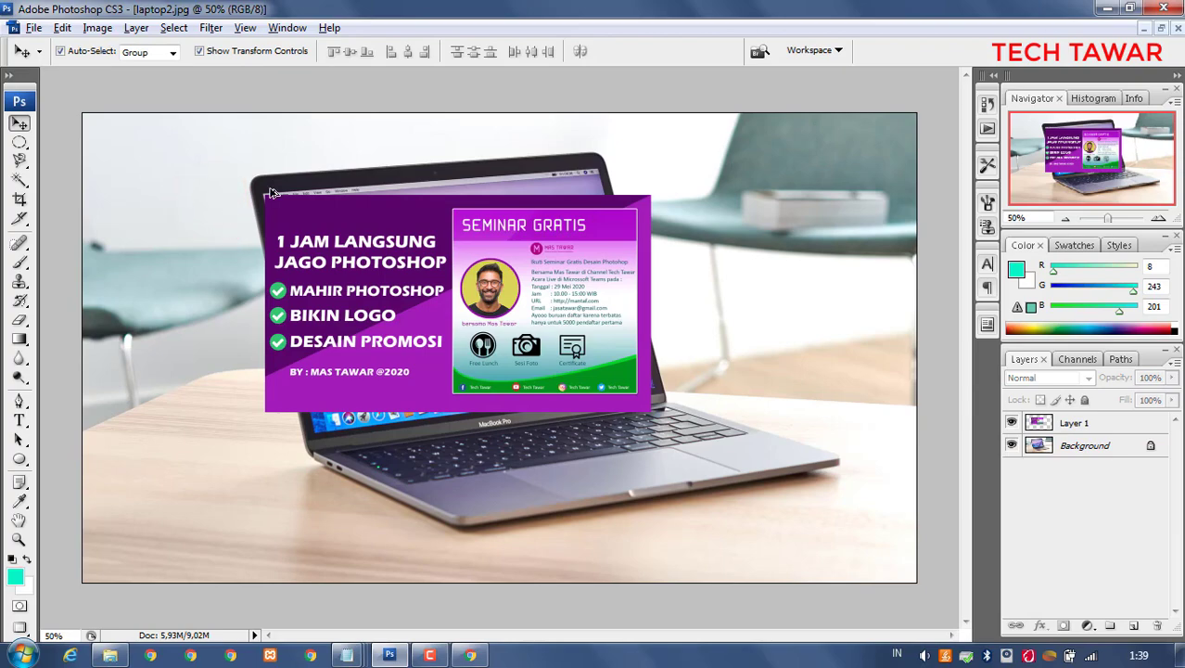
Distort the poster layer so its two upper corners sit on the upper corners of the laptop's screen
scroll(268, 206, "up", 20)
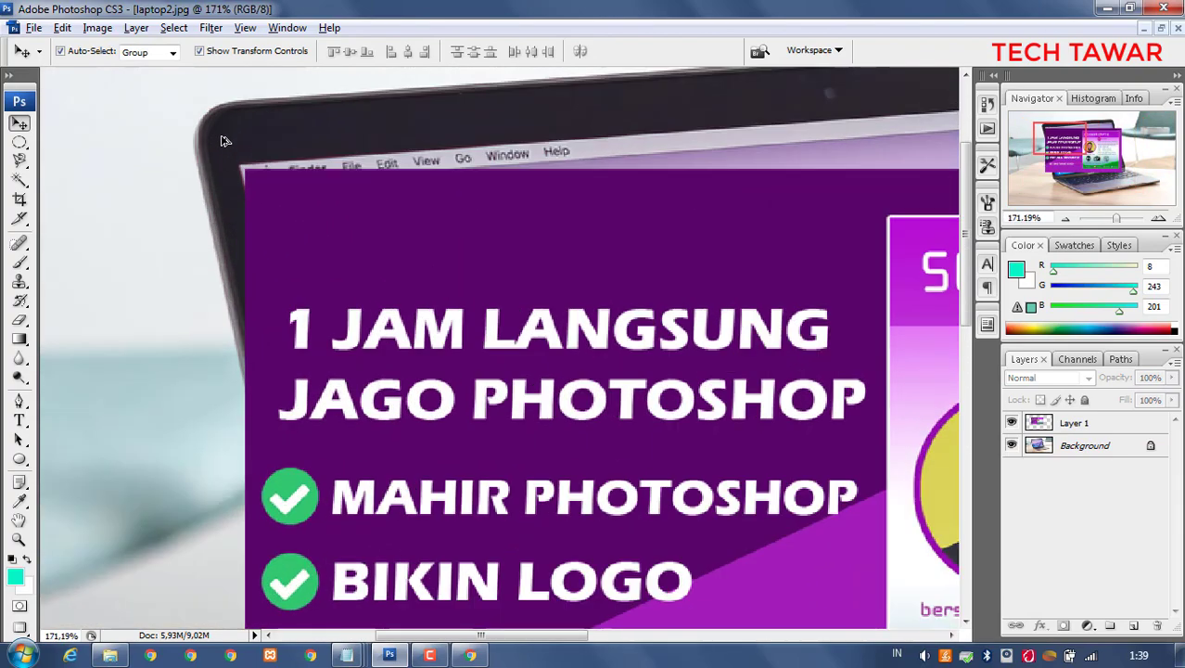
scroll(238, 154, "up", 5)
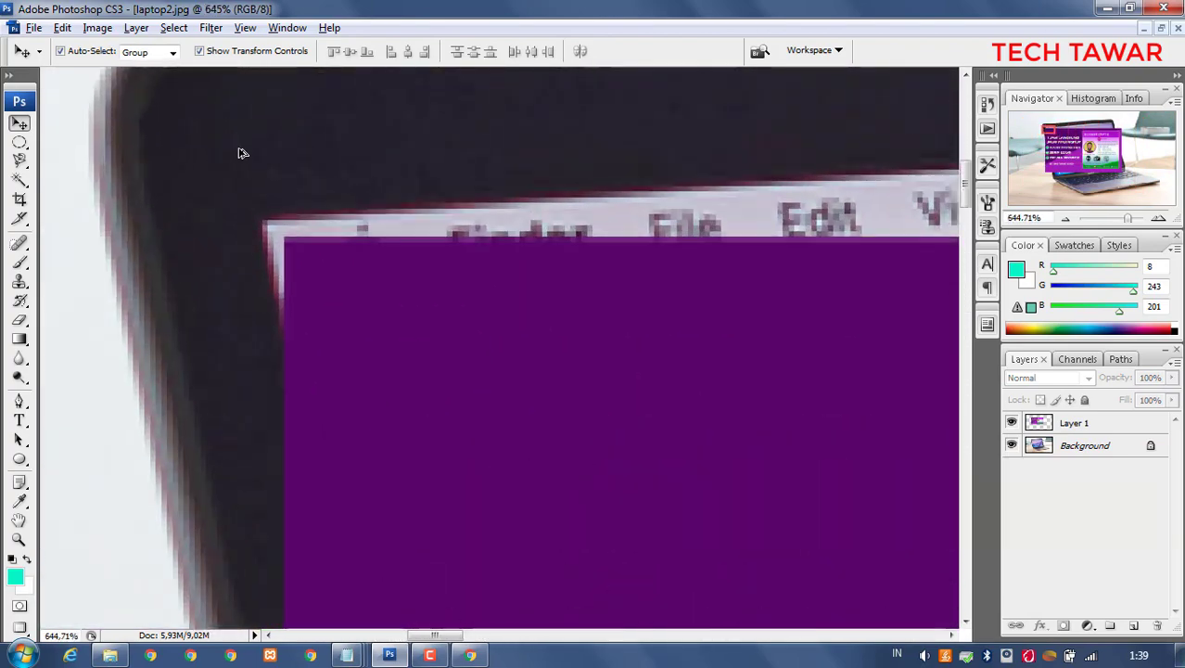
left_click(312, 257)
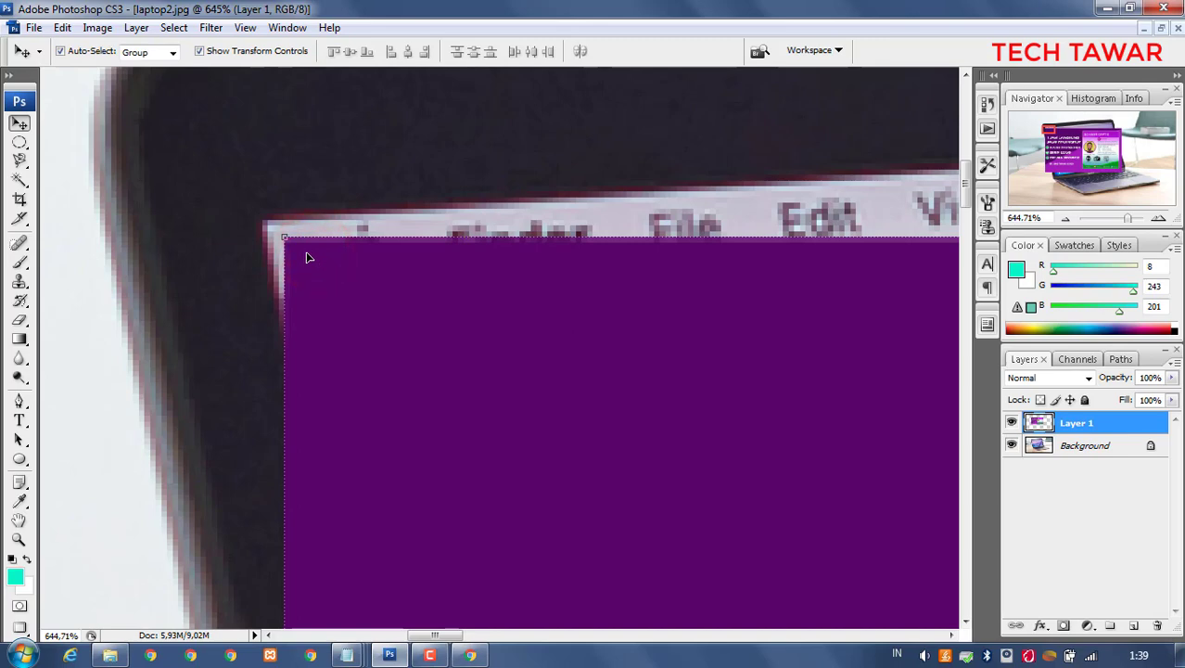
left_click_drag(284, 239, 267, 219)
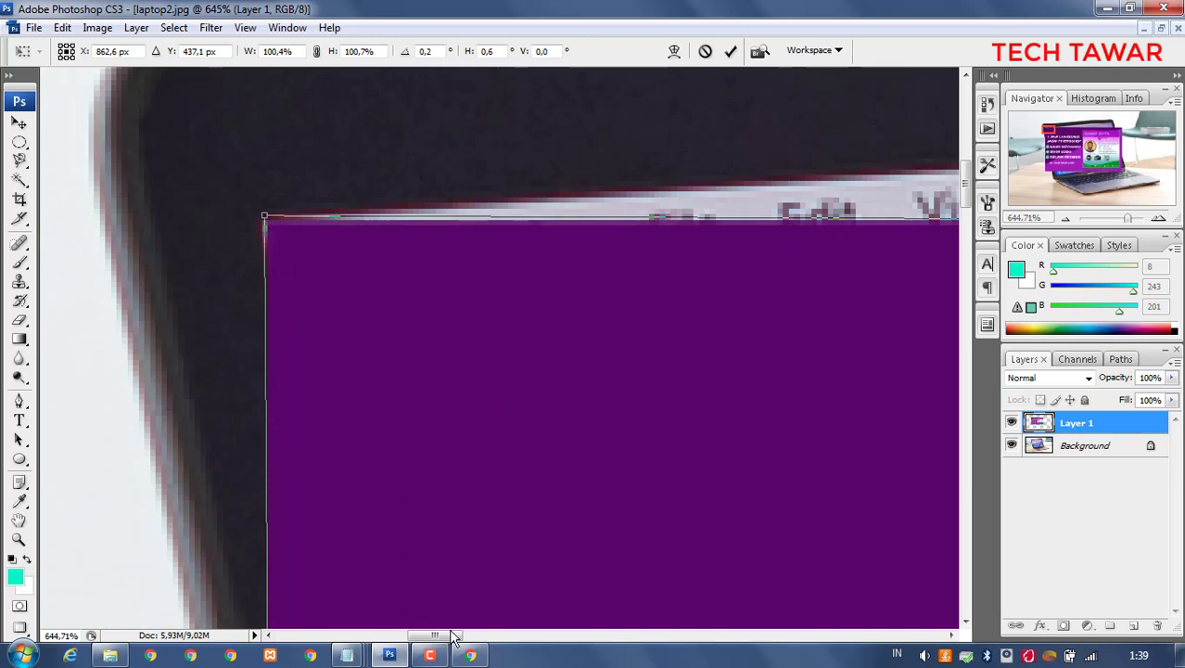
left_click_drag(454, 636, 737, 651)
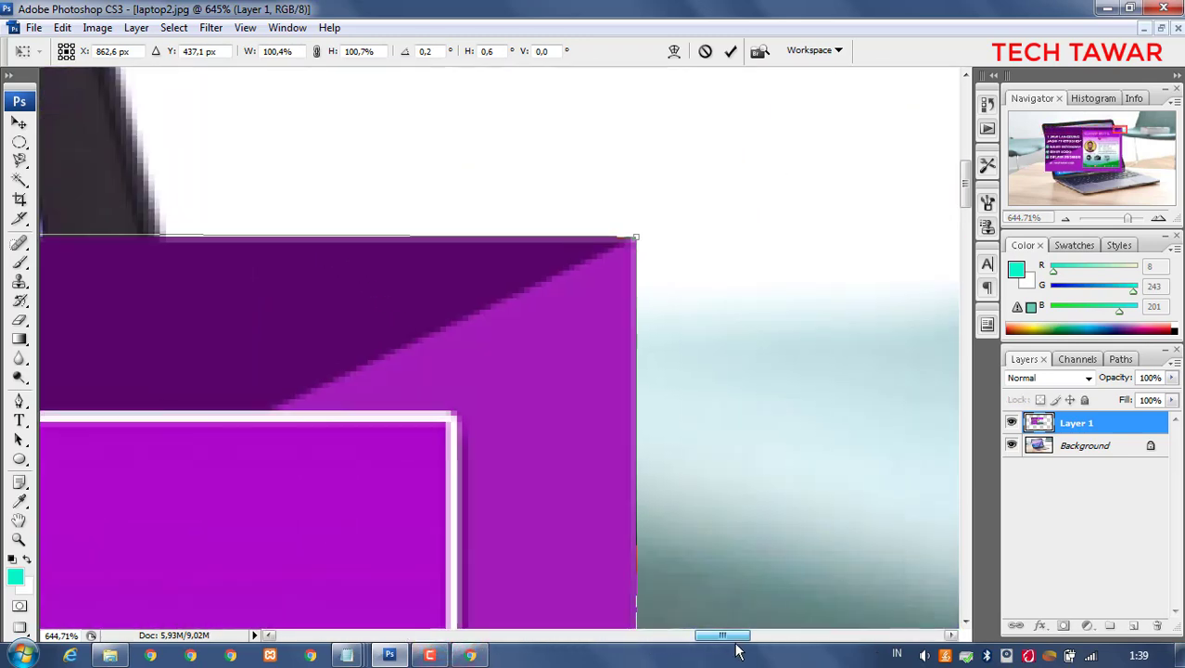
scroll(550, 307, "down", 4, "alt")
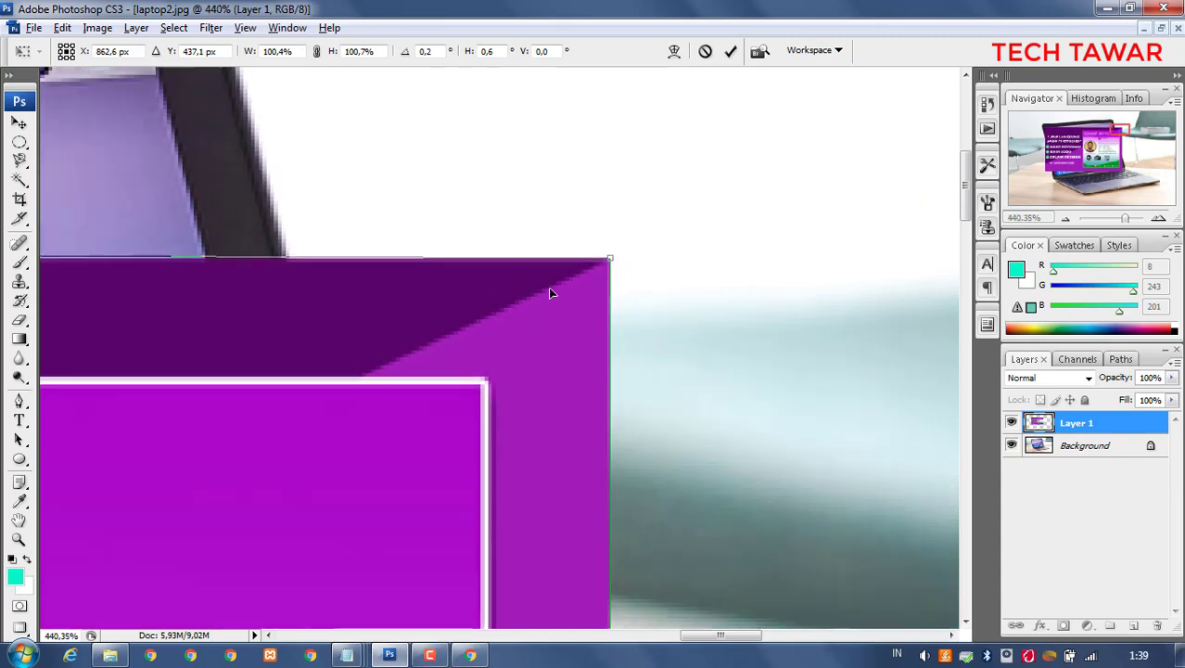
scroll(509, 252, "down", 1, "alt")
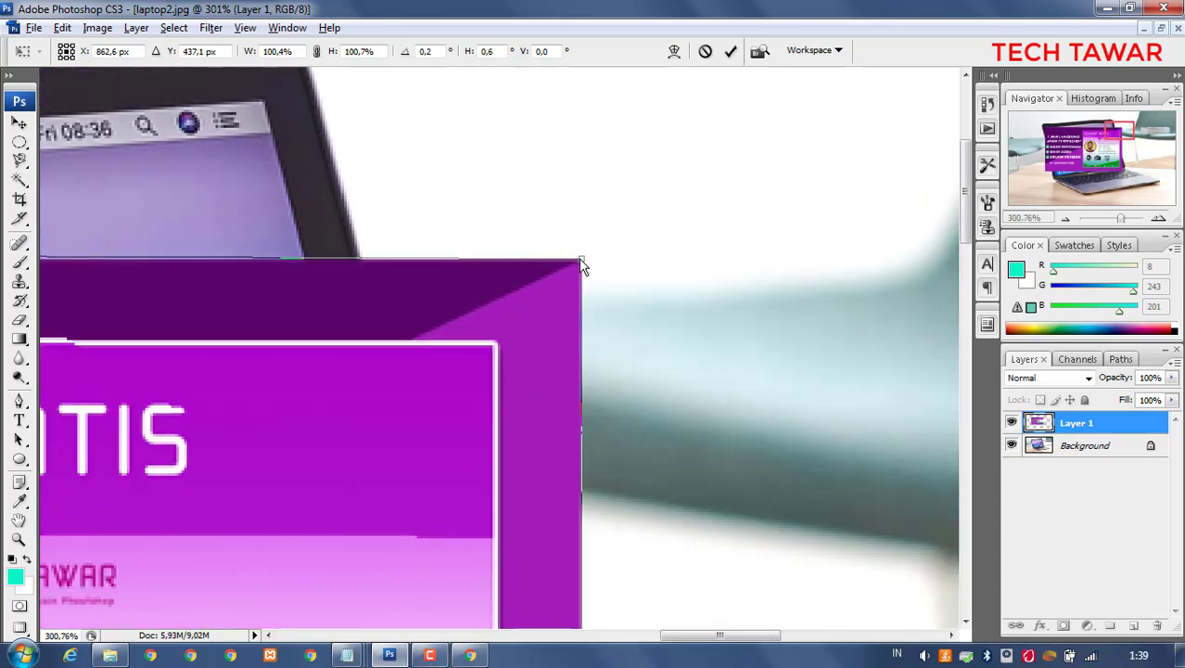
left_click_drag(581, 263, 262, 97)
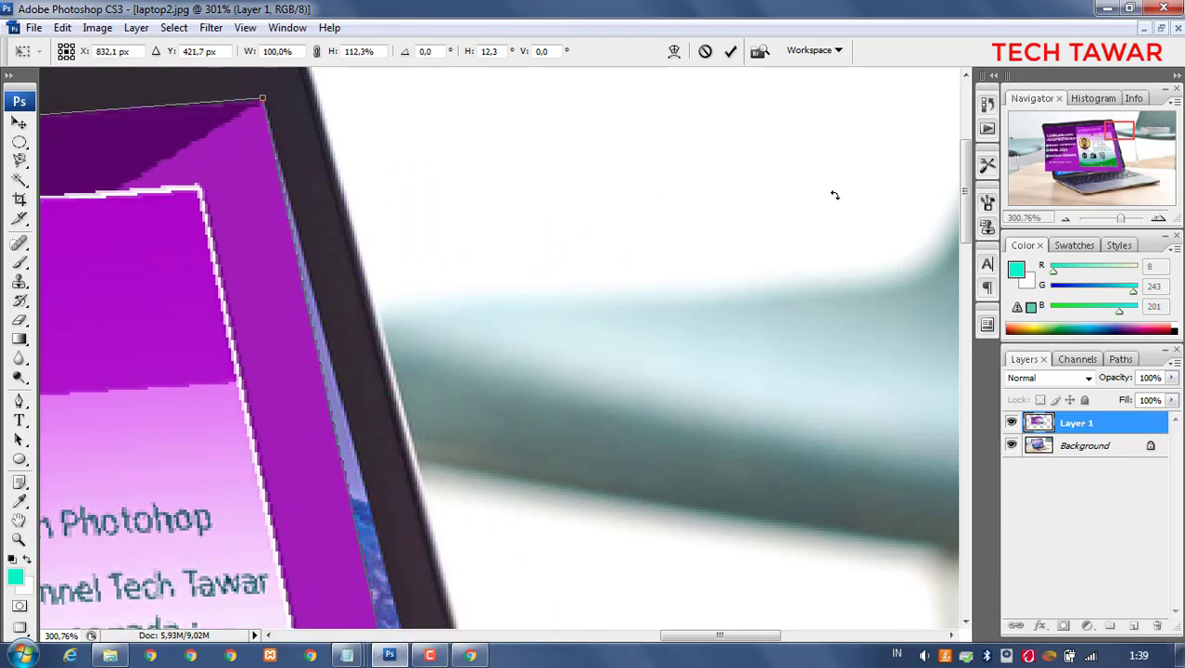
Distort the poster's lower two corners onto the matching lower corners of the laptop's screen
left_click_drag(965, 193, 992, 398)
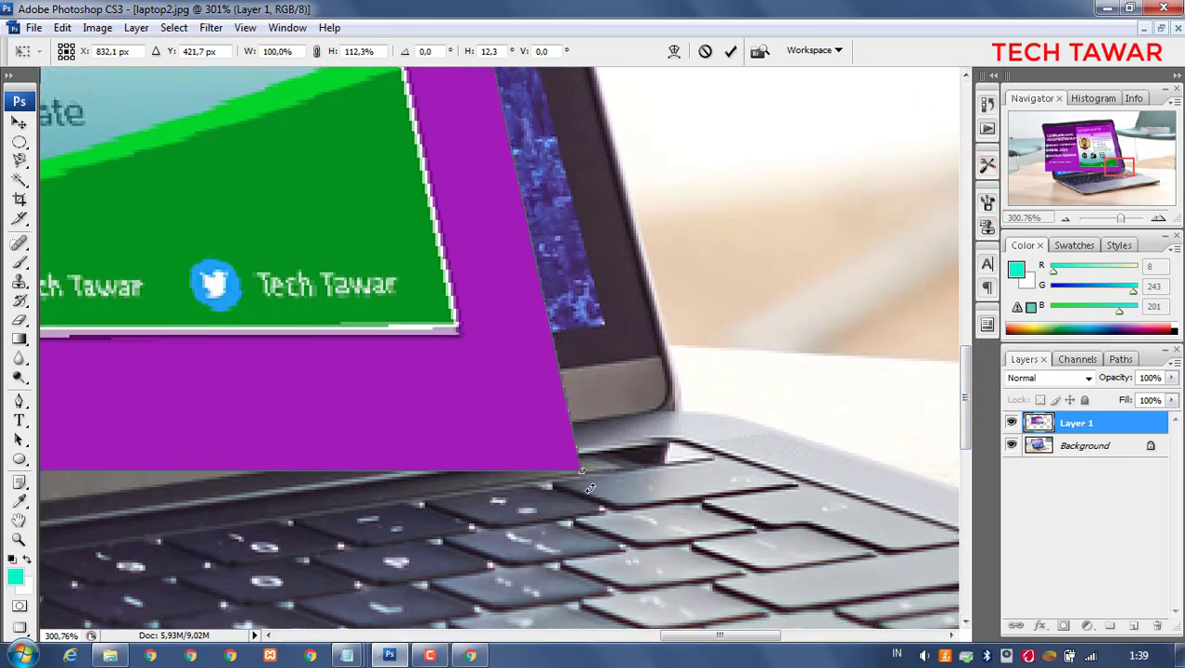
left_click_drag(582, 474, 604, 328)
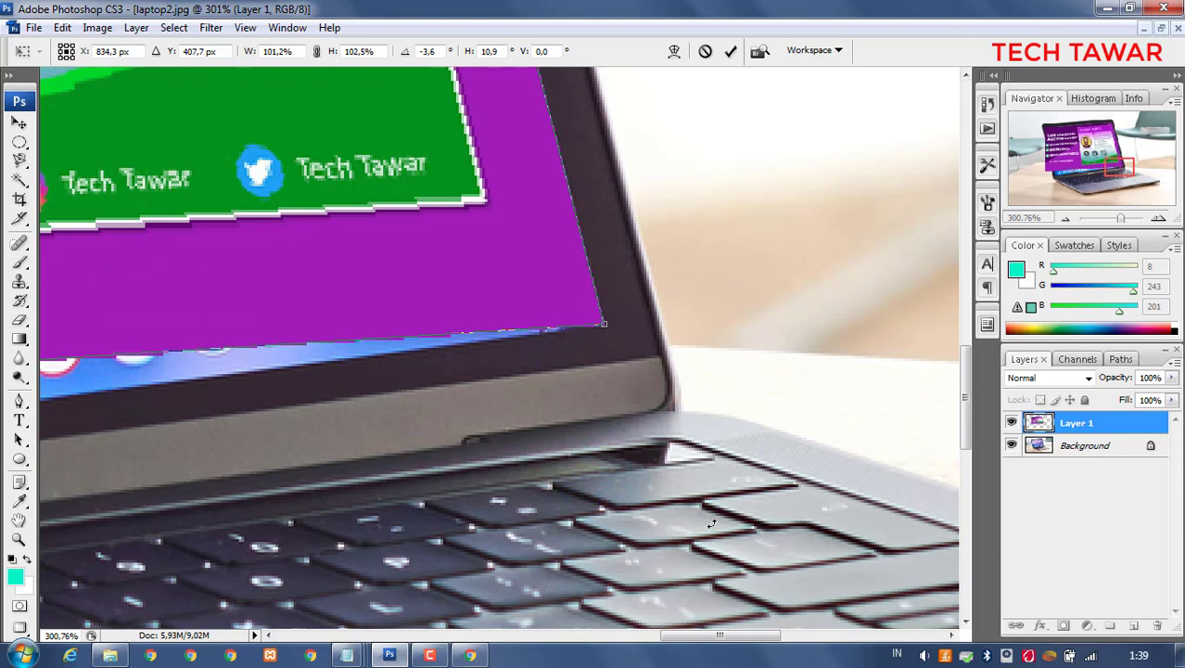
left_click_drag(686, 636, 405, 636)
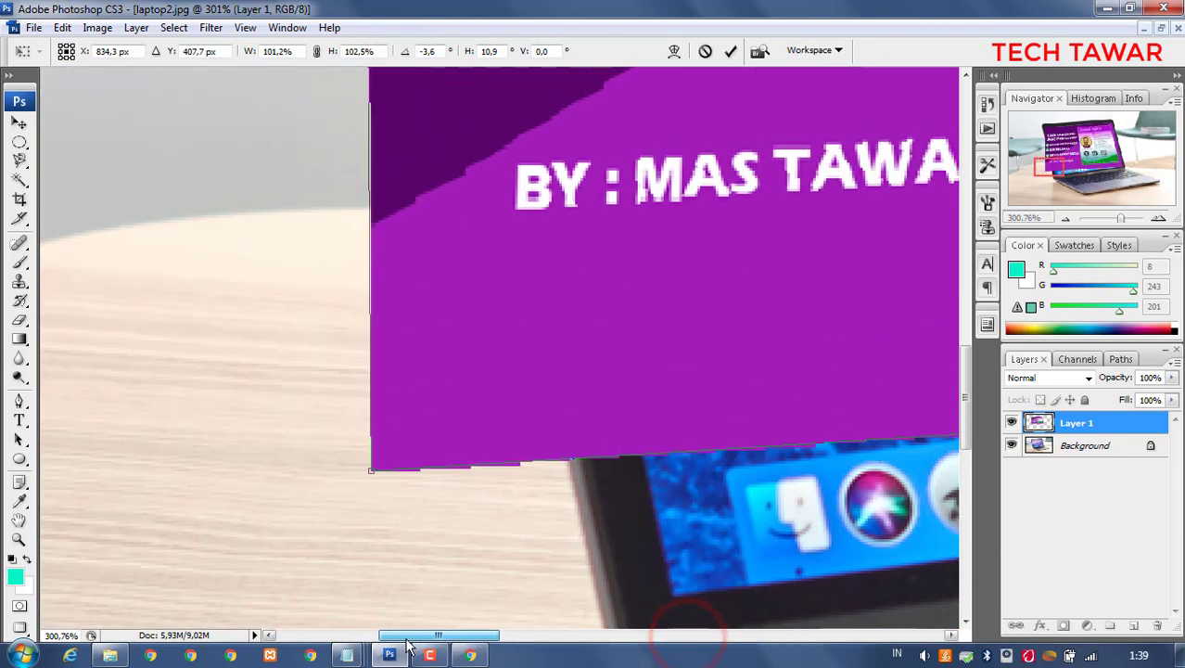
left_click_drag(370, 474, 673, 594)
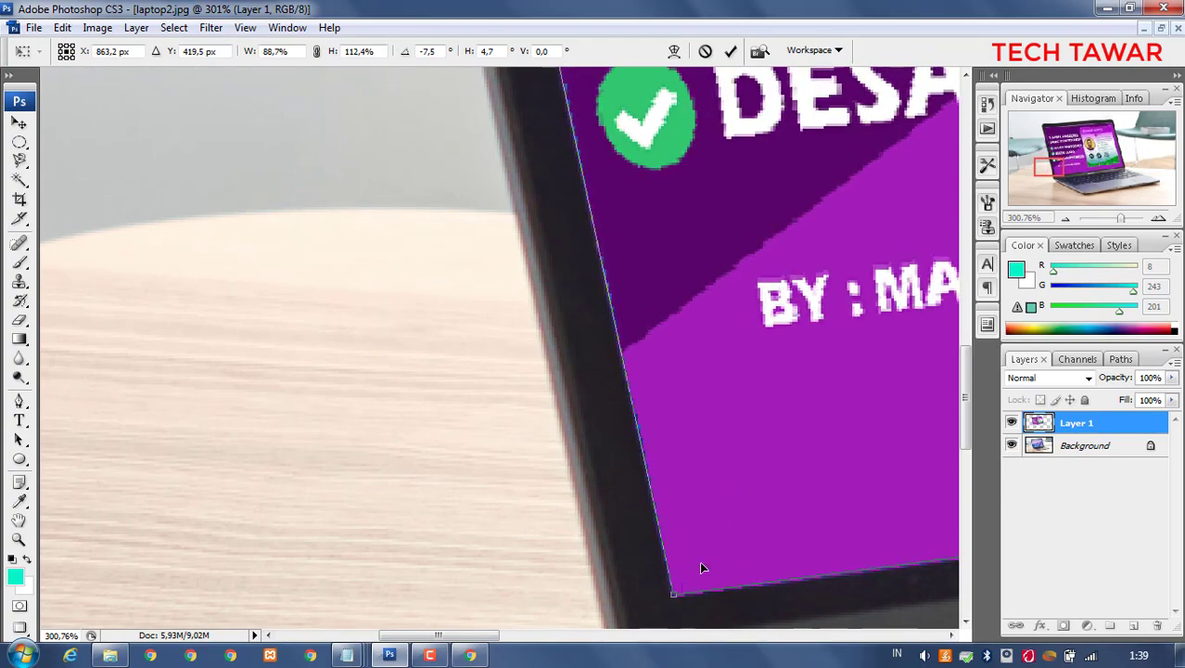
Check the poster's fit along the screen edges, apply the transformation and deselect the layer
key("ctrl+0")
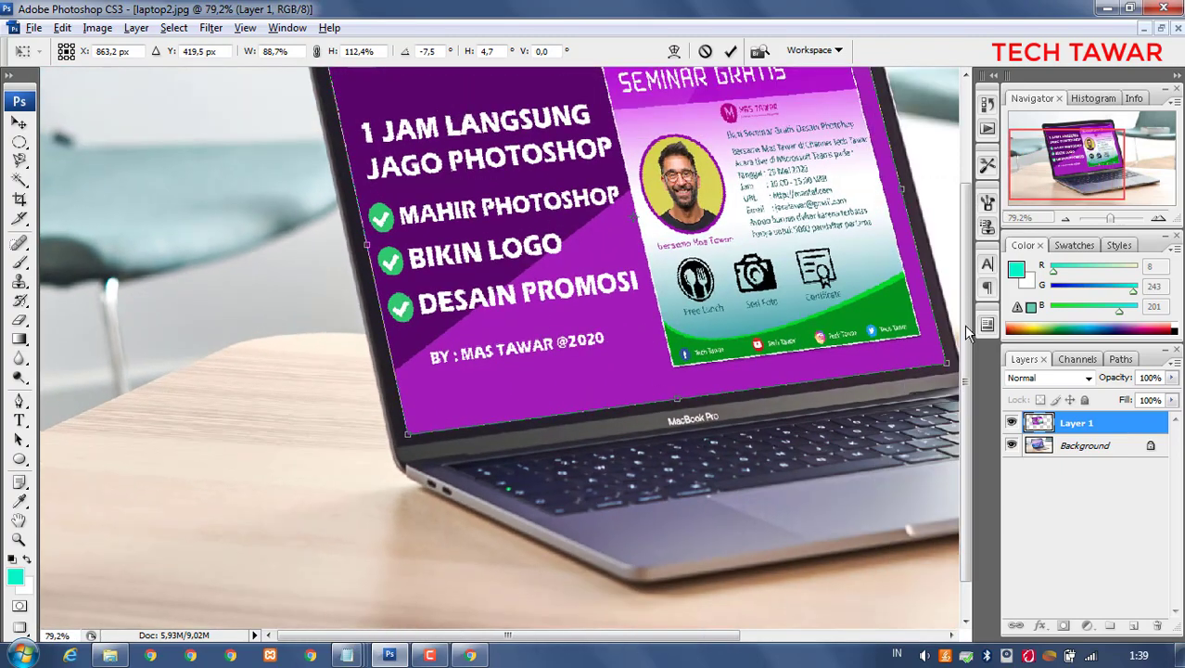
left_click(963, 324)
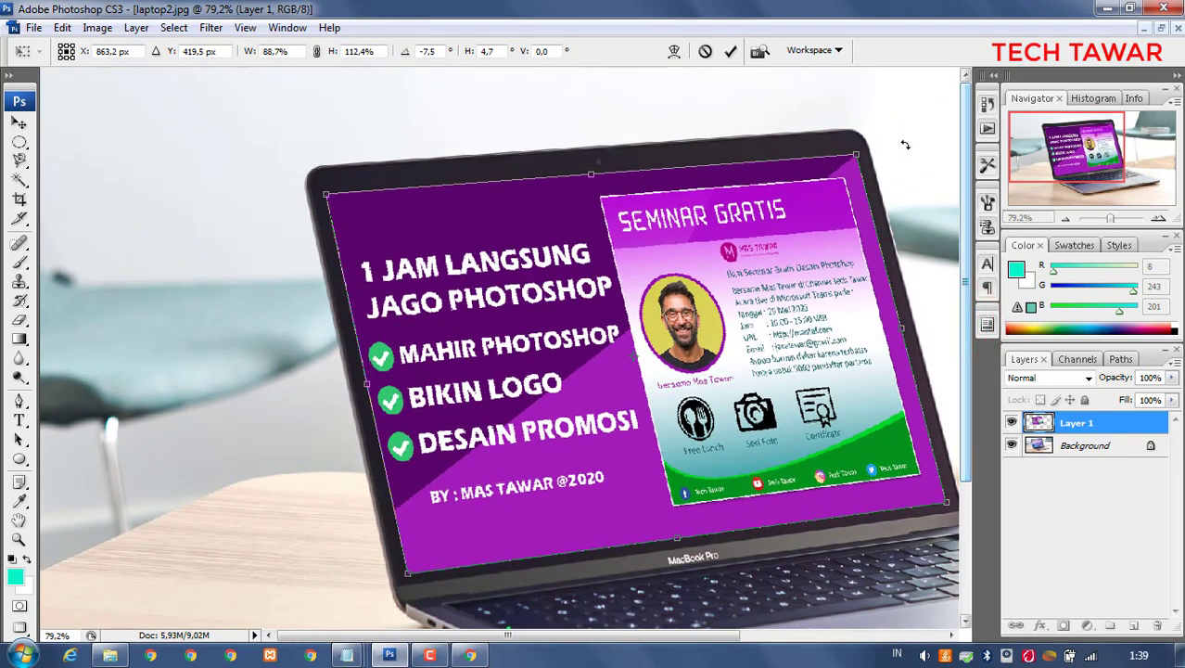
scroll(888, 137, "up", 6)
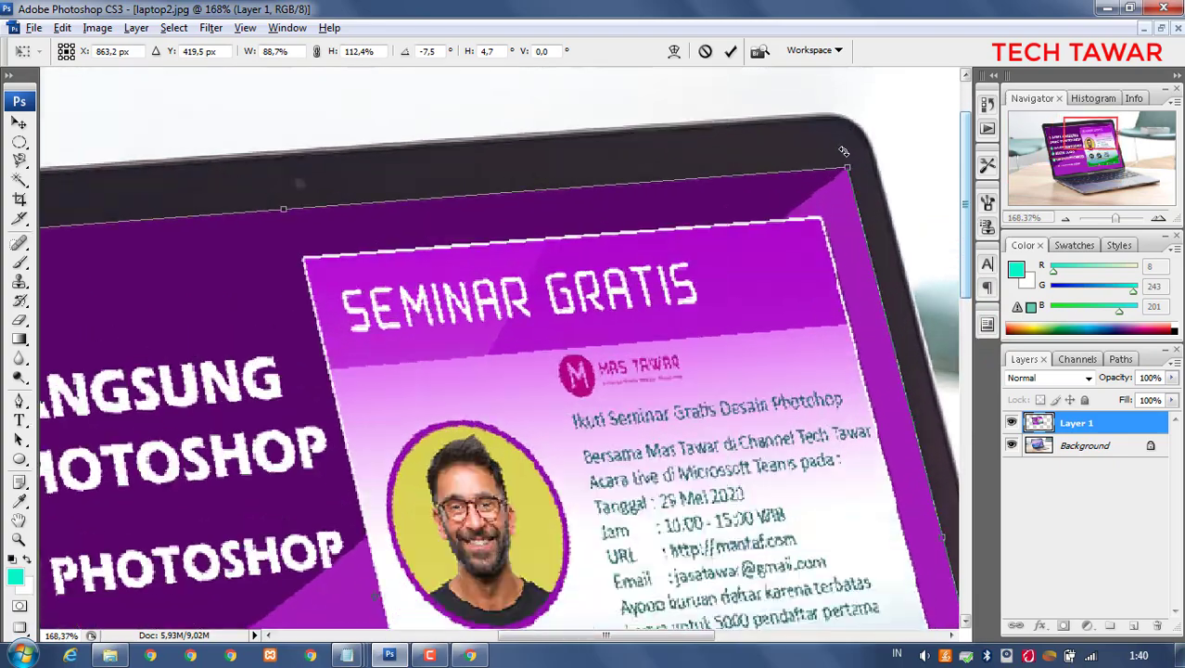
scroll(844, 150, "down", 6)
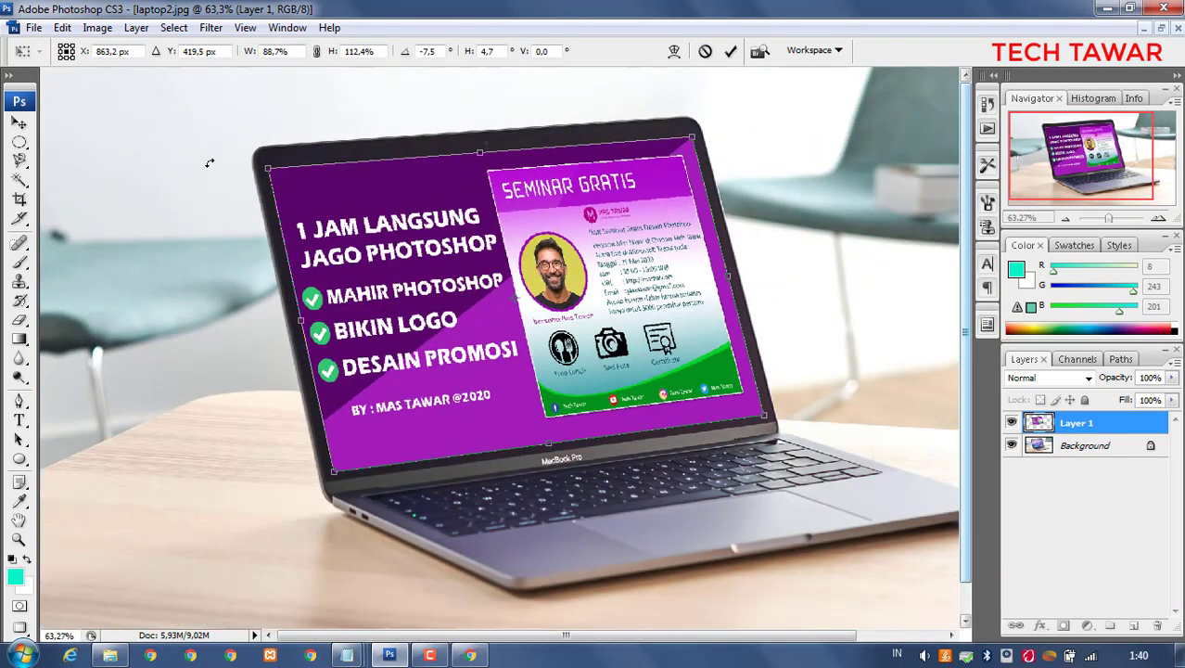
scroll(210, 162, "up", 6)
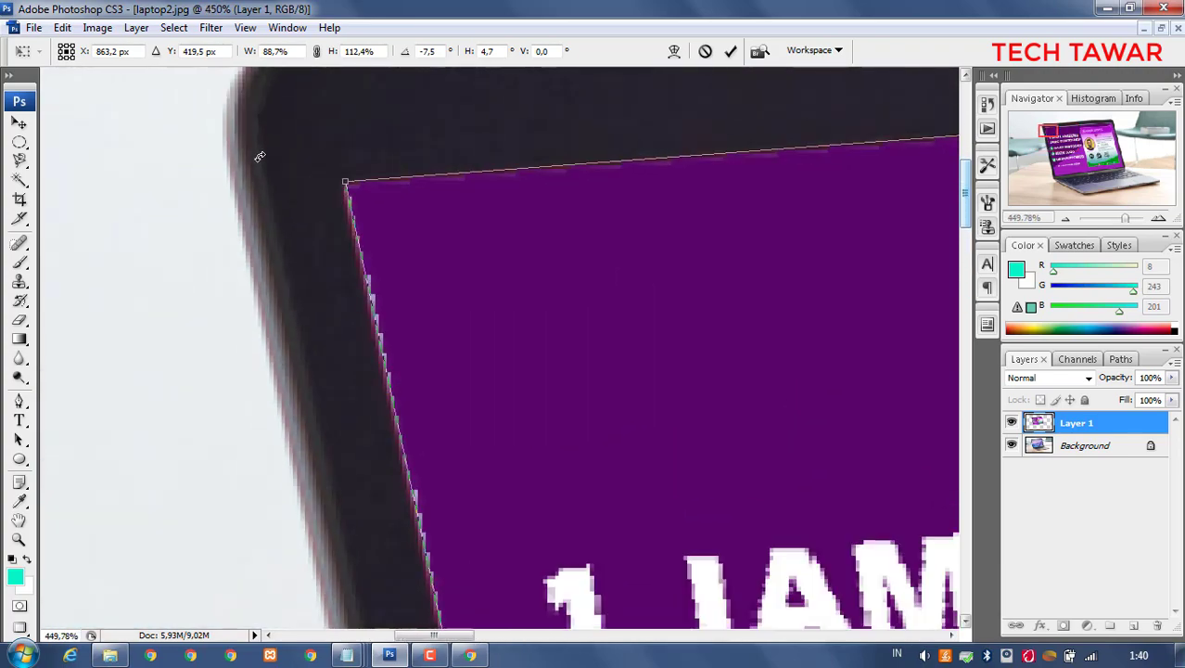
scroll(259, 156, "down", 6)
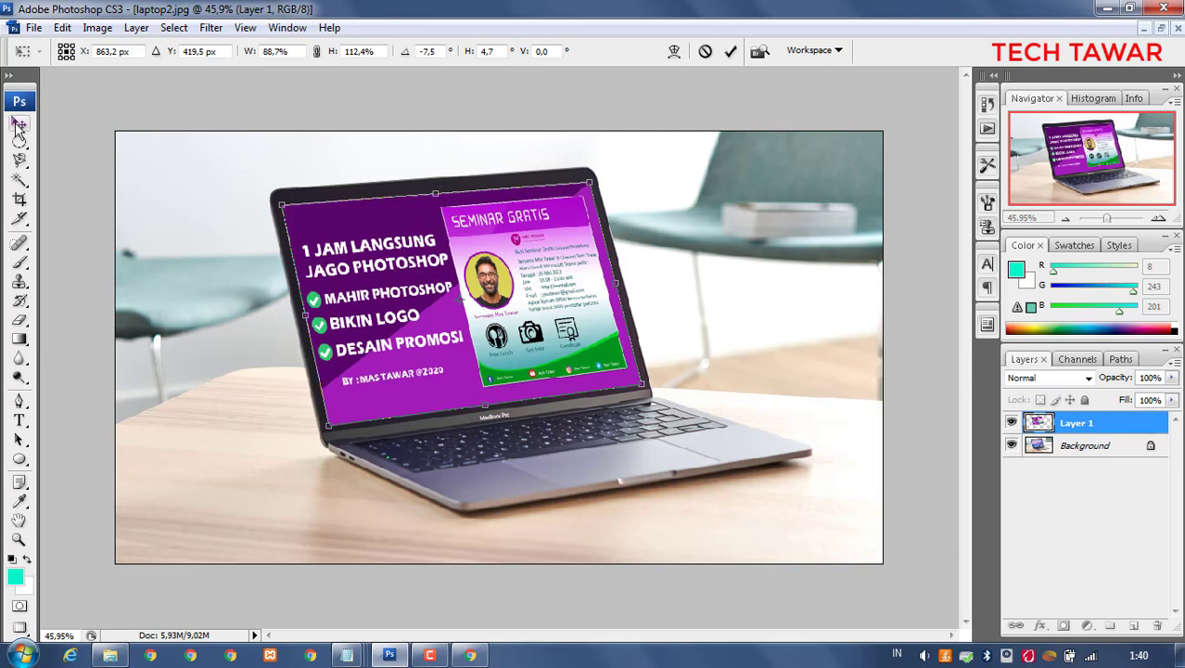
left_click(732, 52)
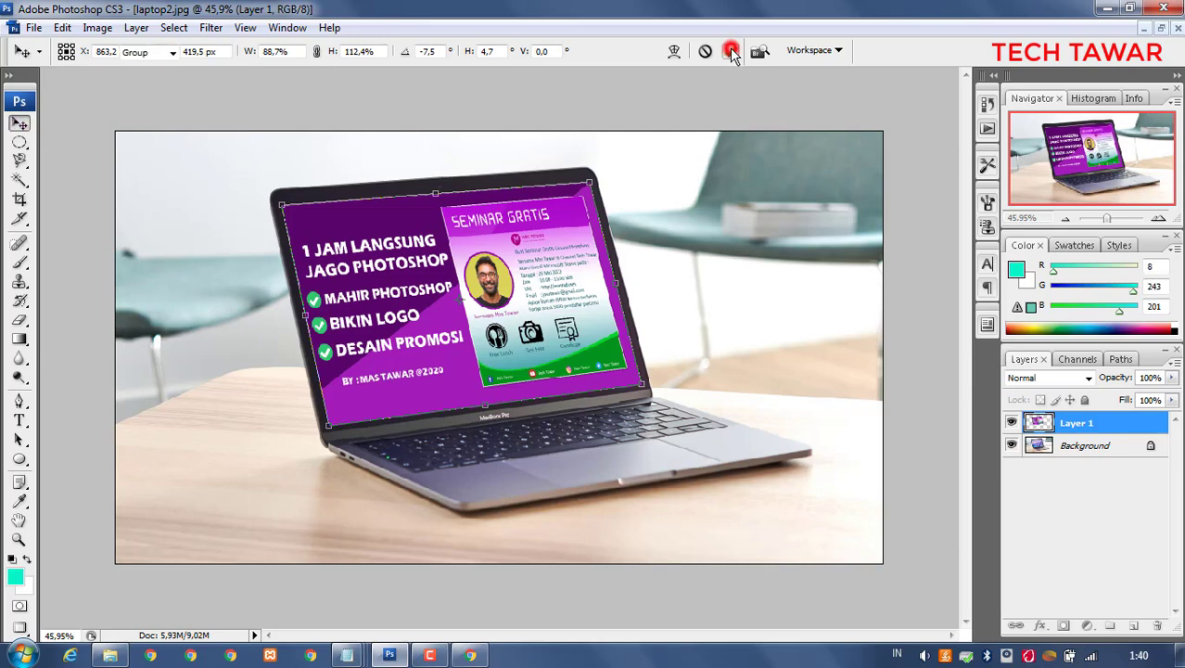
left_click(749, 344)
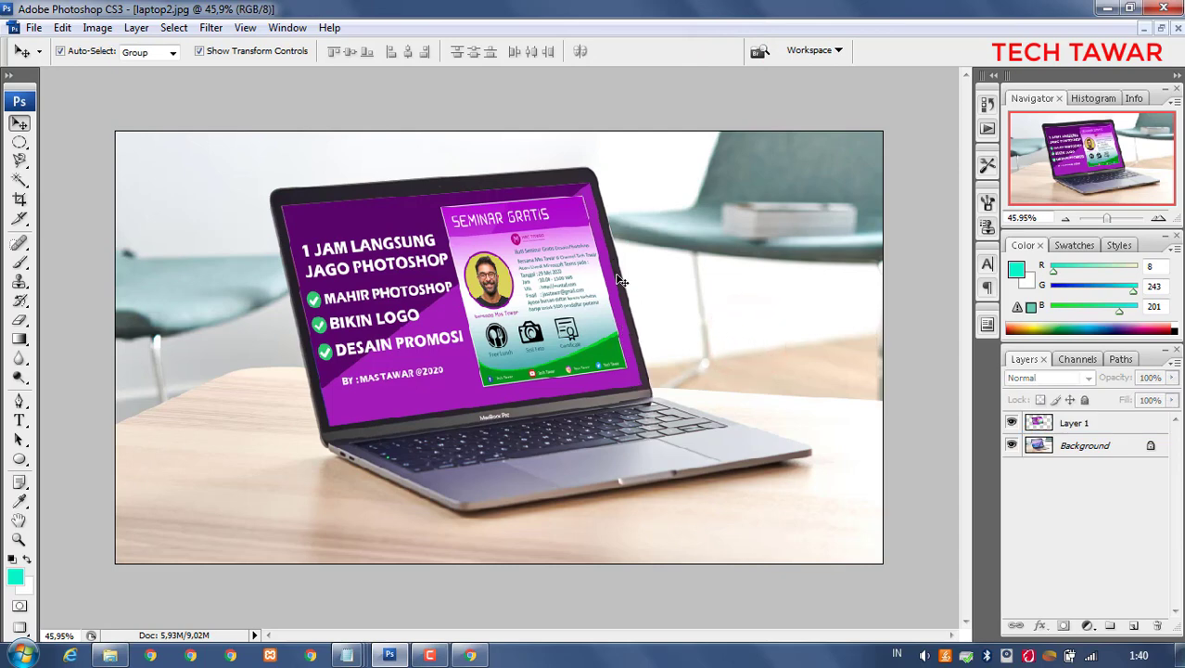
scroll(640, 316, "up", 5)
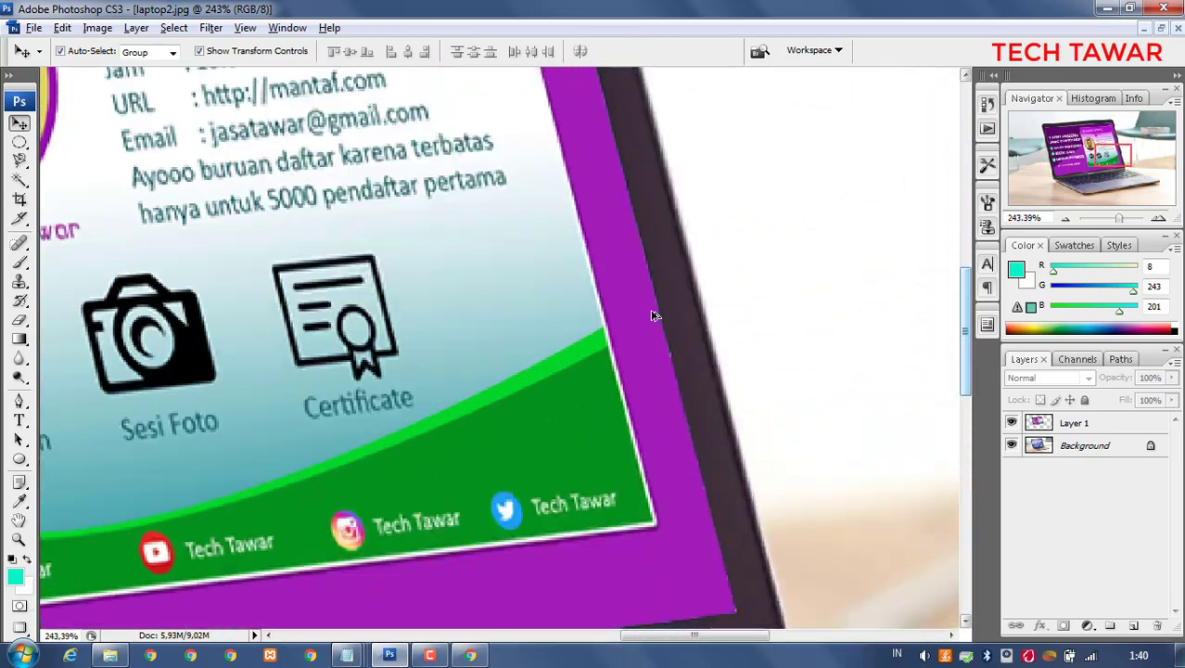
scroll(652, 314, "down", 5)
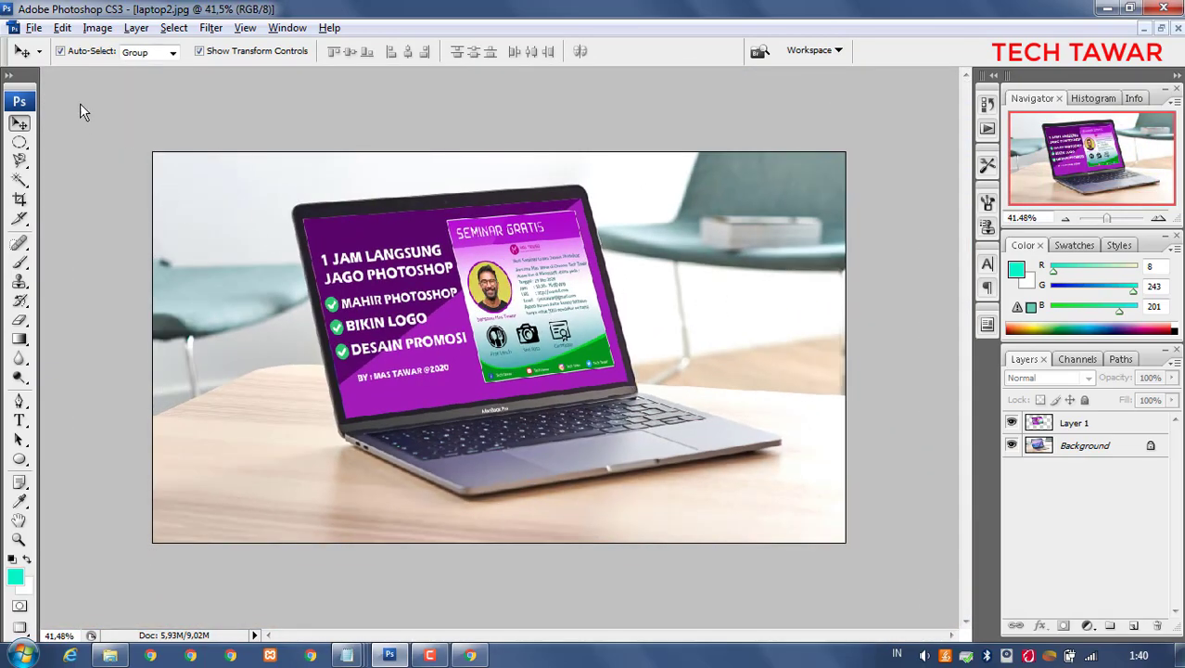
Save a copy of the composite in the image folder as laptop-guwe.jpg in JPEG format at Maximum quality 12
left_click(34, 28)
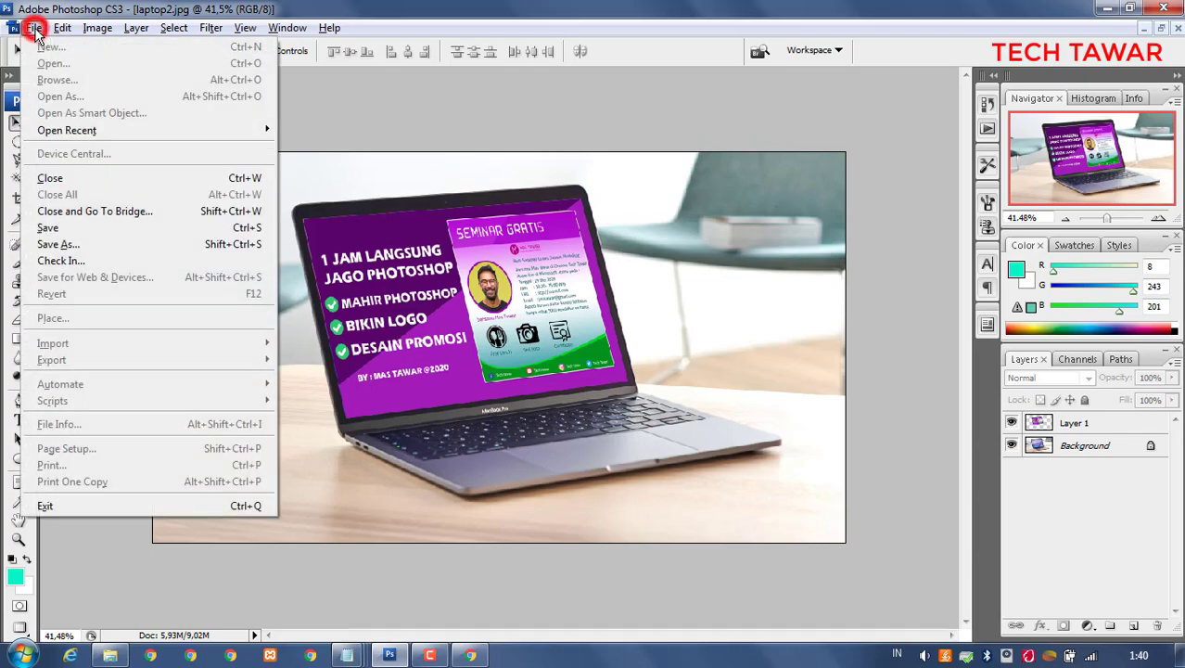
left_click(86, 241)
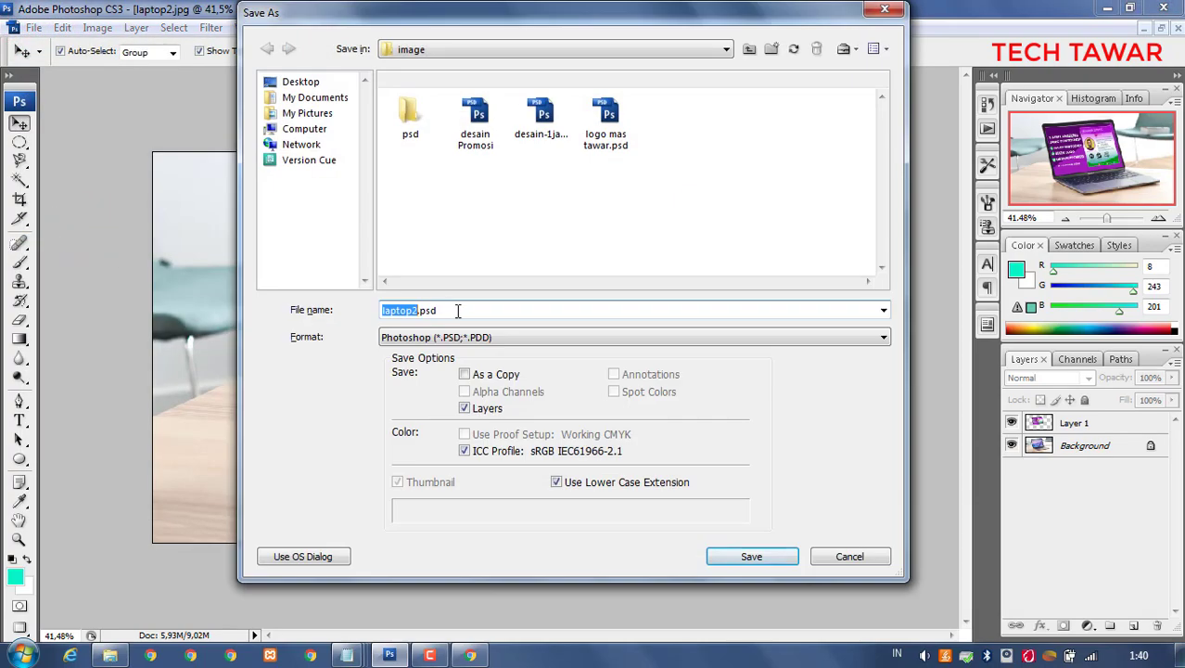
type("lap")
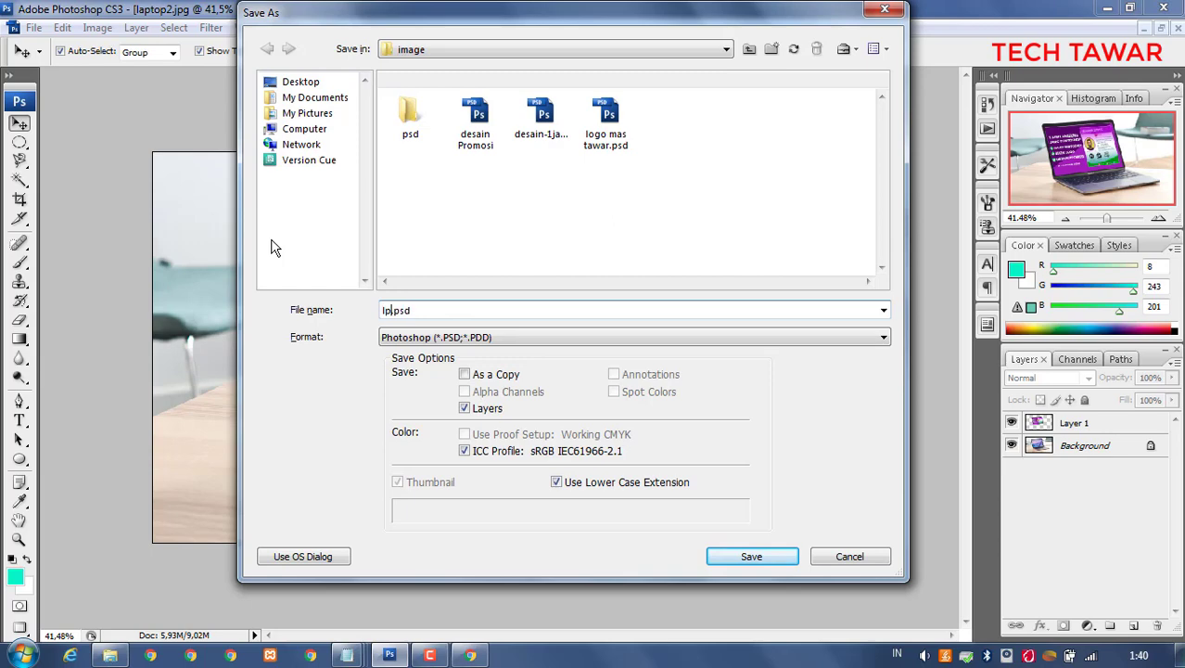
type("top-guwe")
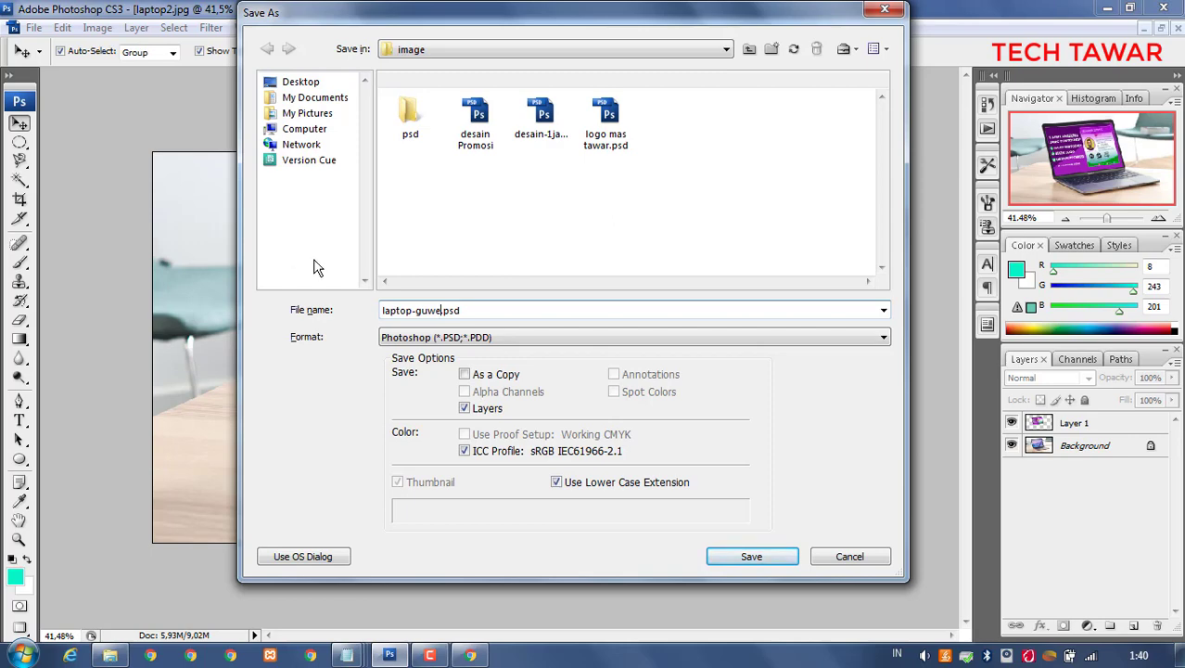
left_click(424, 338)
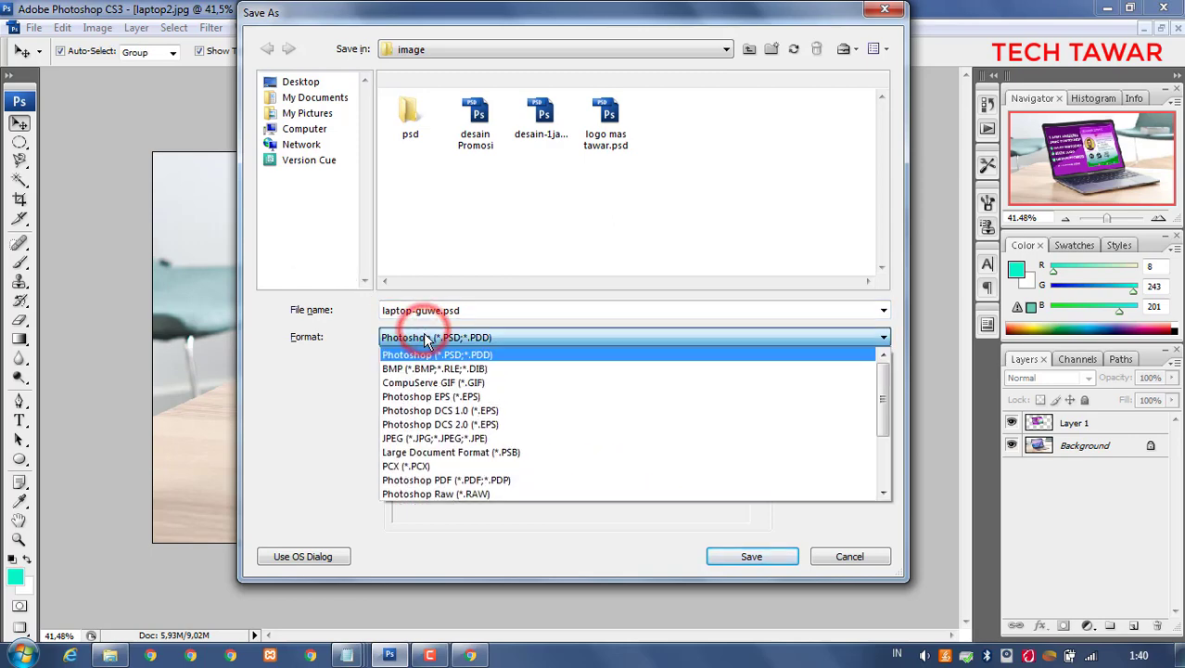
left_click(444, 438)
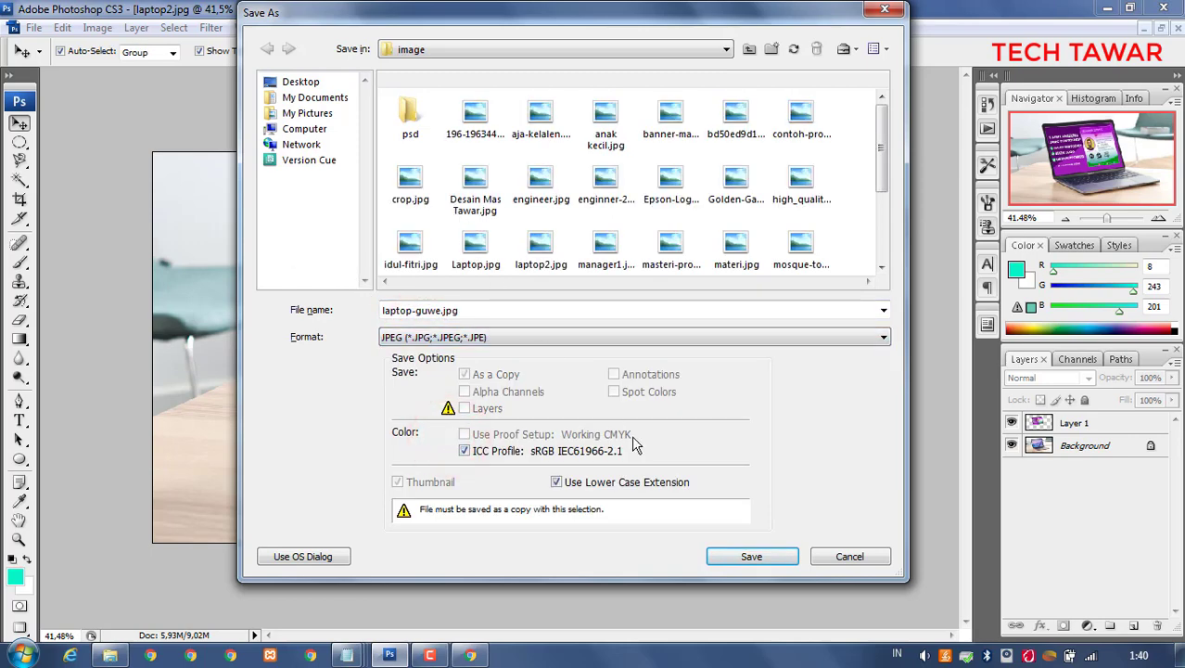
left_click(753, 558)
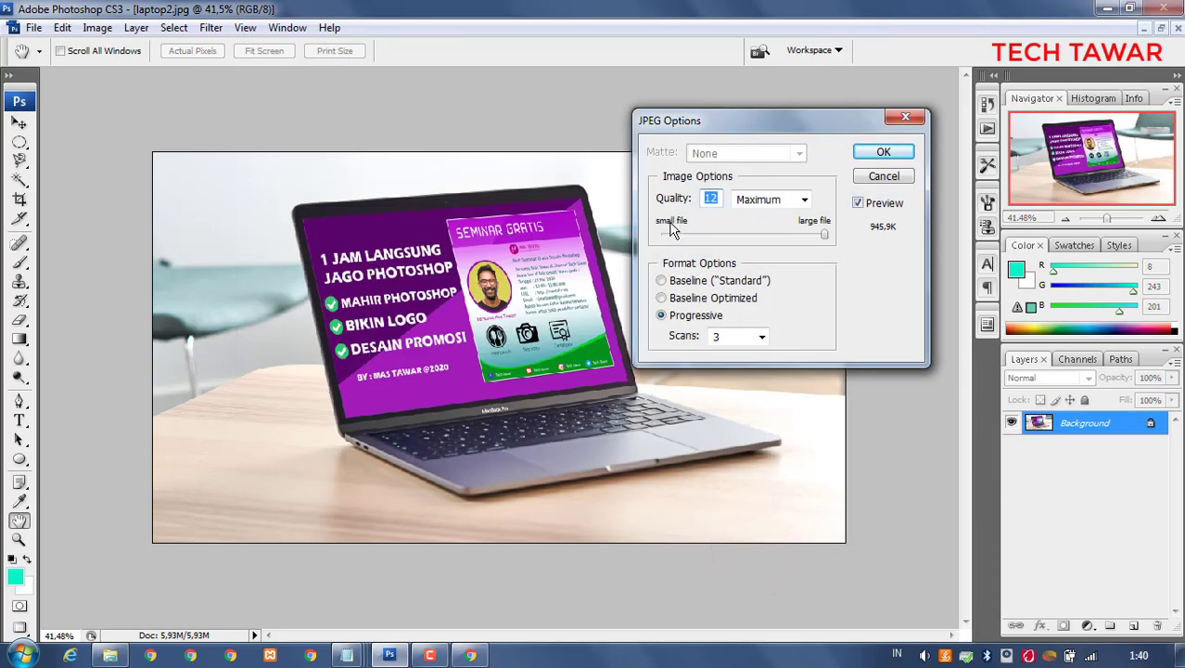
left_click(883, 151)
Switch to Windows Explorer, find laptop-guwe.jpg in D:\image, open it in Windows Photo Viewer and examine the poster on the laptop screen
left_click(110, 656)
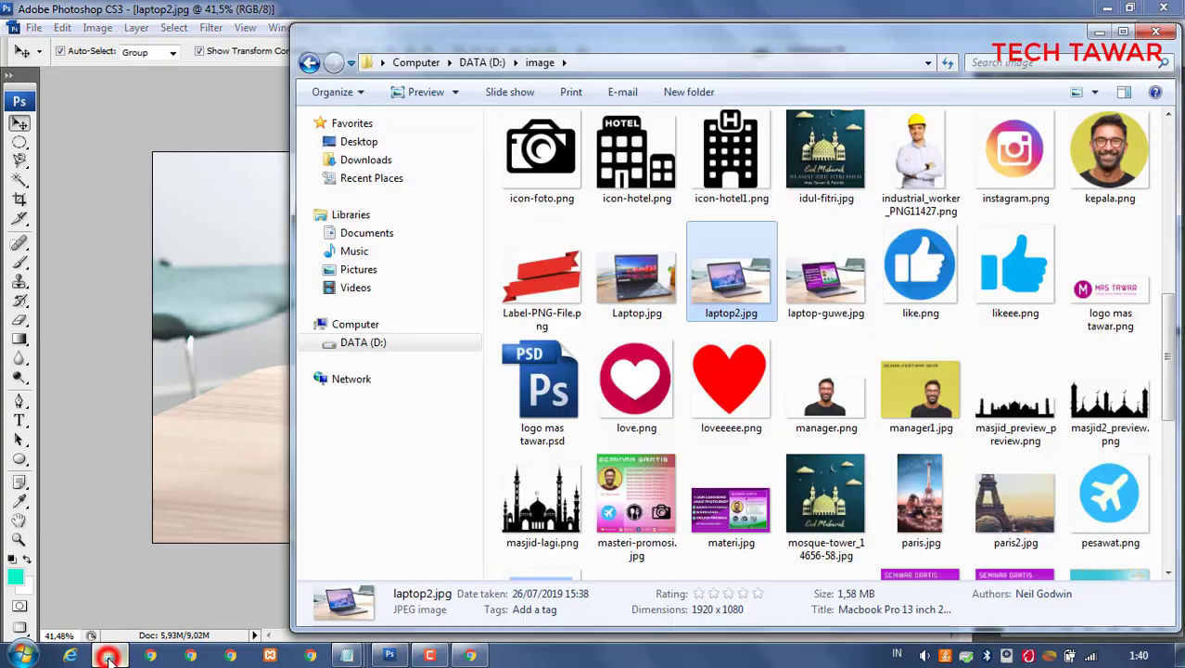
left_click(860, 478)
scroll(861, 478, "down", 5)
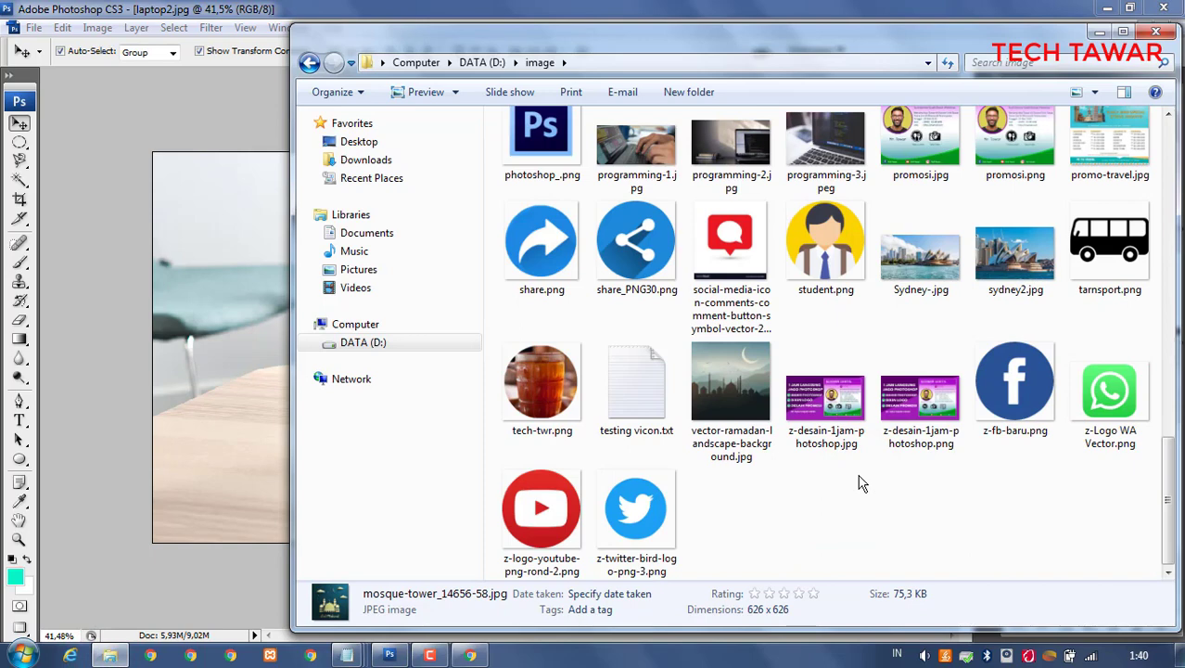
left_click(855, 483)
key("l")
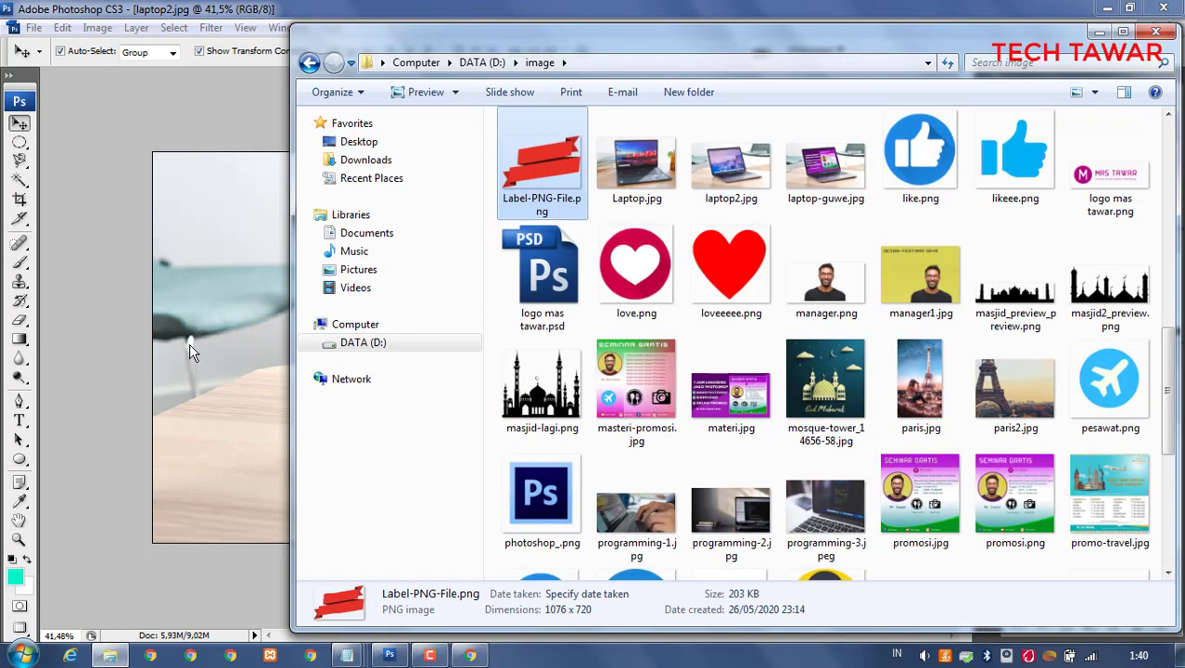
key("l")
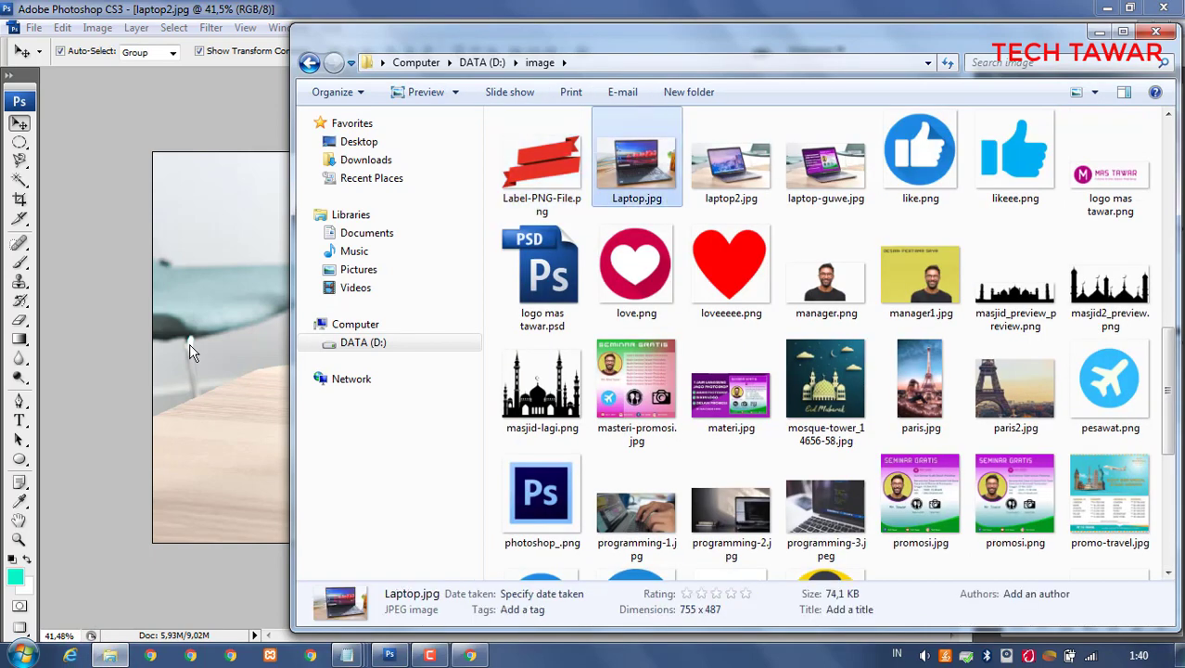
double_click(827, 171)
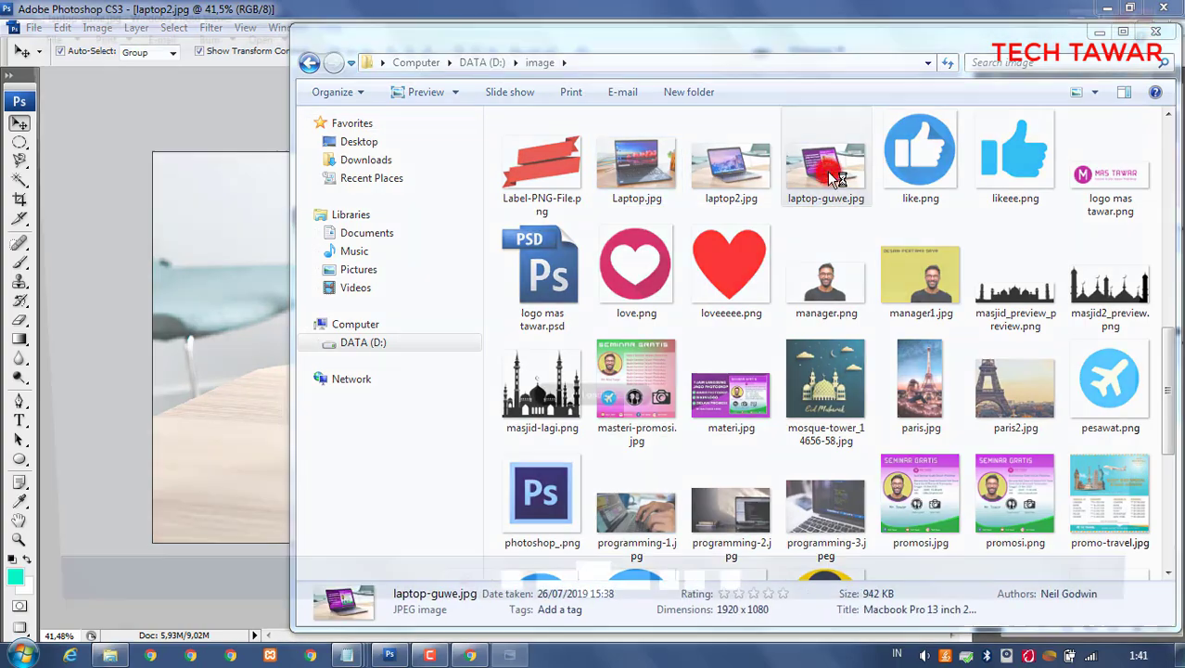
scroll(783, 217, "up", 6)
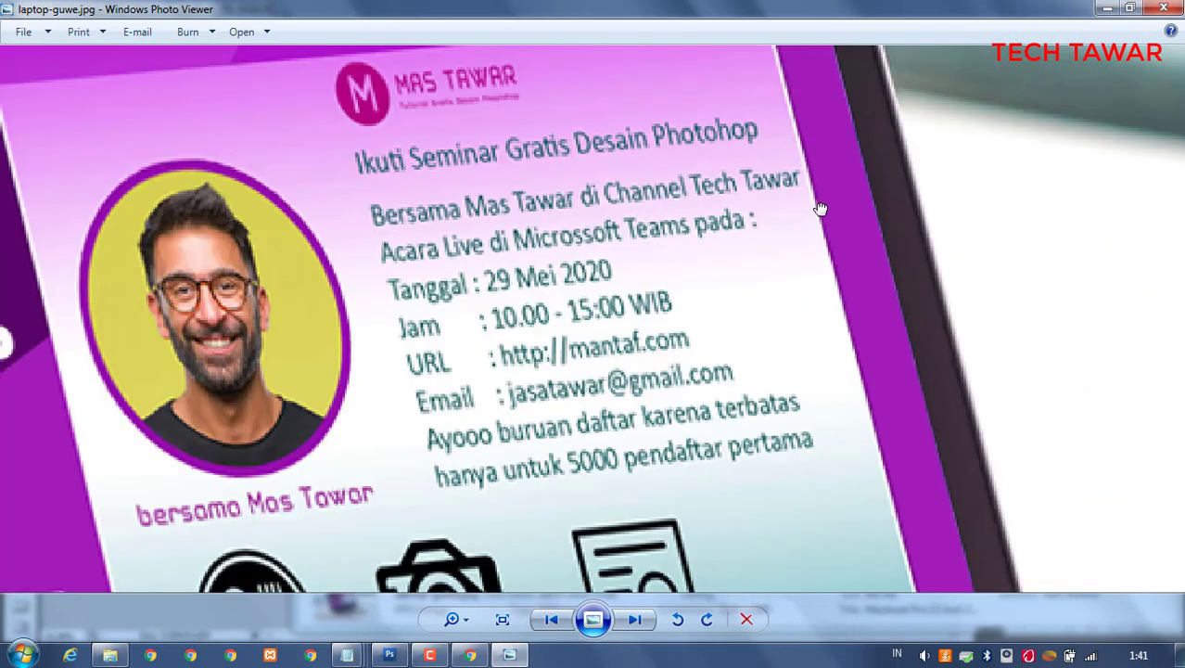
scroll(570, 165, "down", 6)
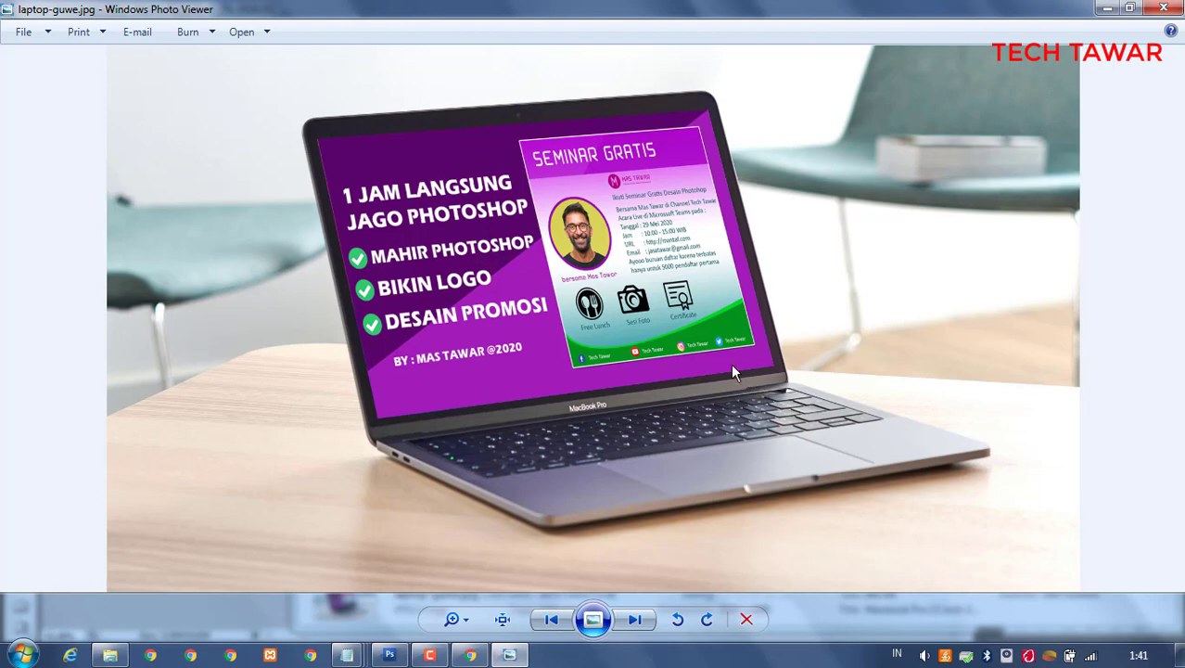
scroll(712, 336, "up", 3)
scroll(711, 336, "down", 3)
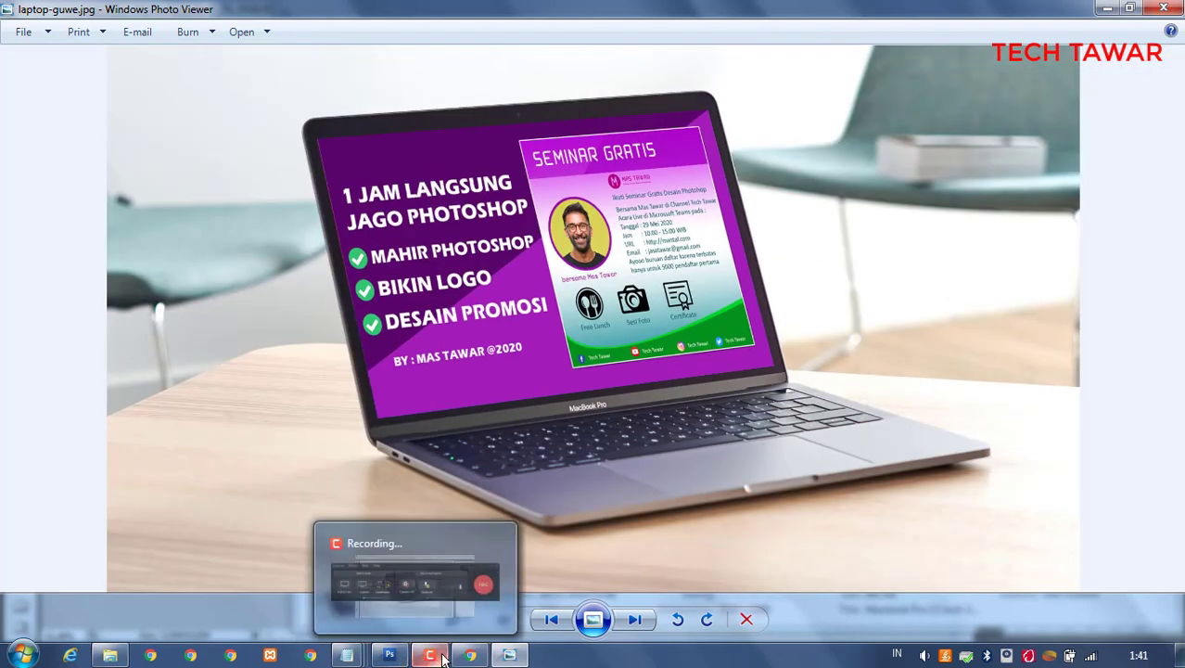
Switch back to Photoshop and view the laptop2.jpg composite at a larger size
left_click(389, 654)
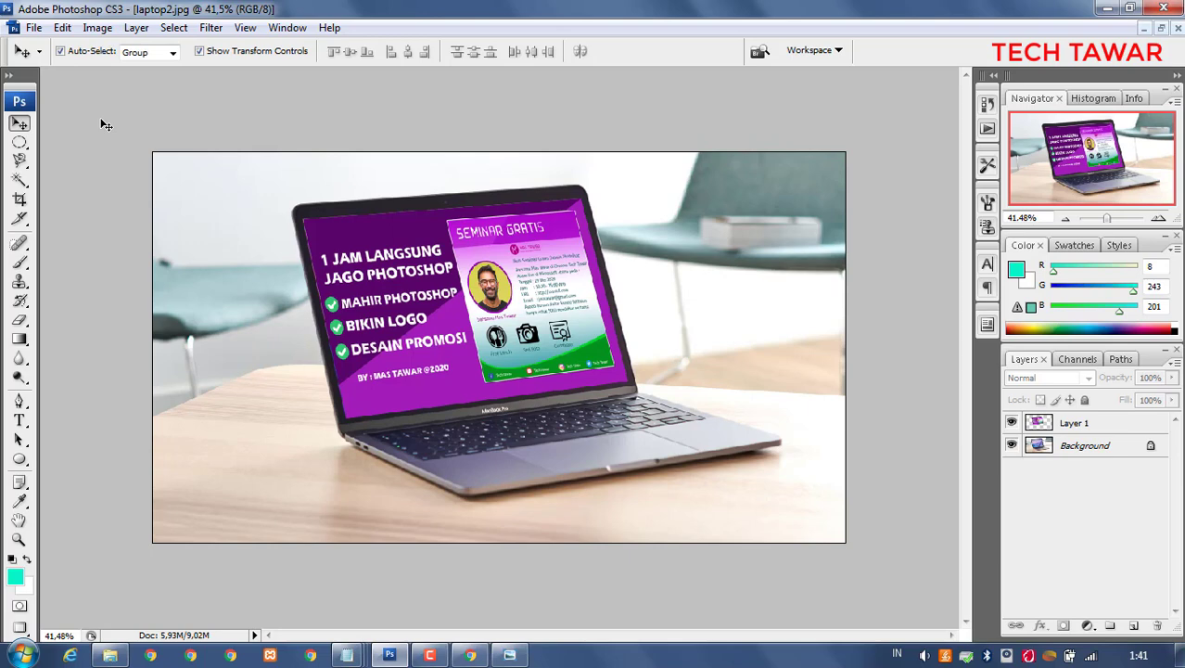
key("ctrl+plus")
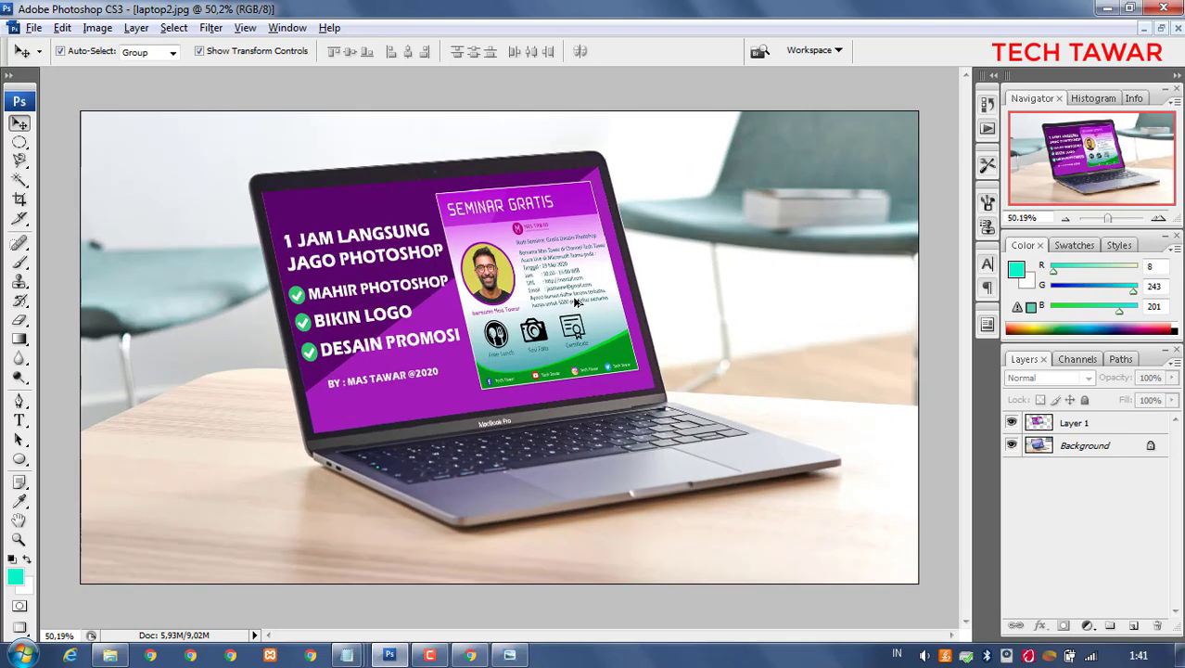
key("ctrl+plus")
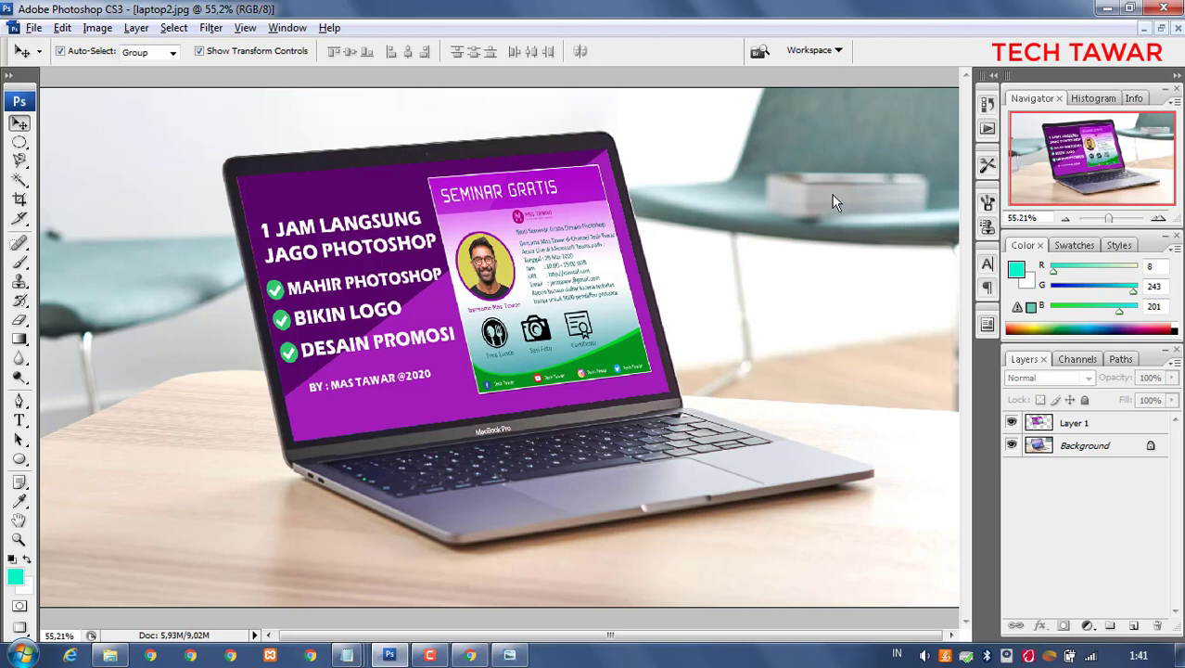